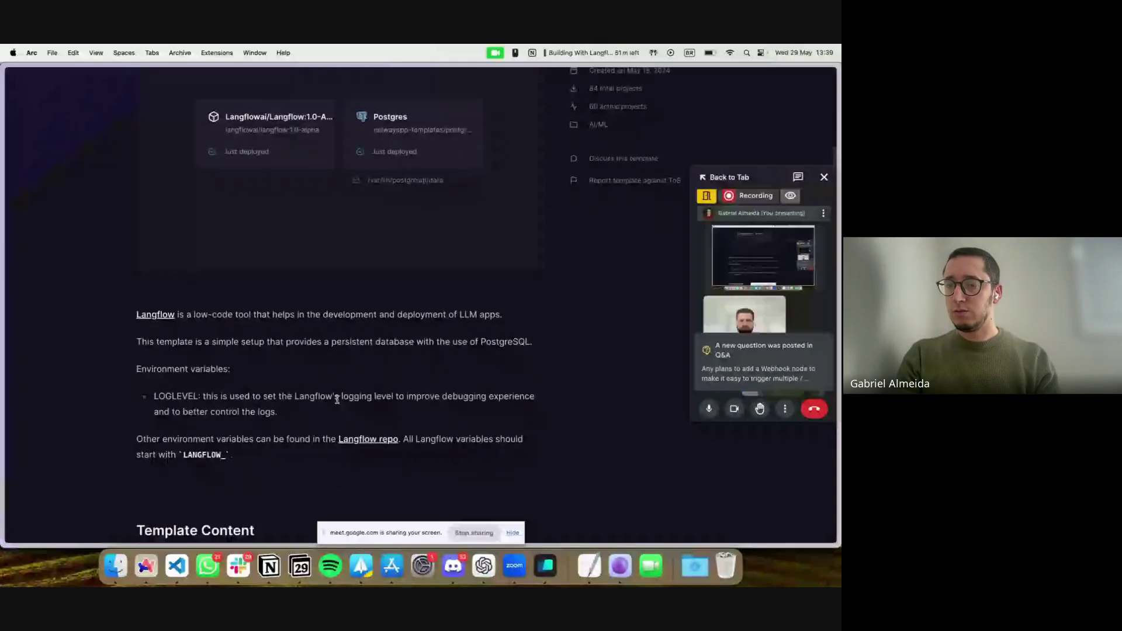
Close the floating meeting window and examine the Langflow 1.0 Preview template page, including its services and project statistics
{"action": "scroll", "coordinate": [337, 399], "scroll_direction": "up", "scroll_amount": 1}
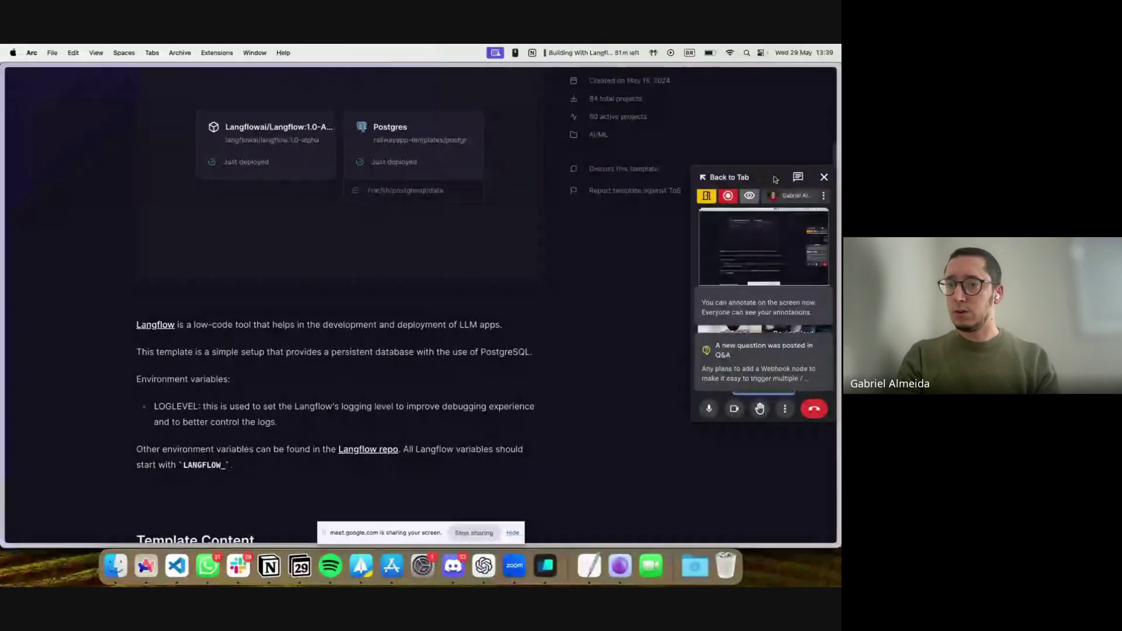
{"action": "left_click", "coordinate": [824, 177]}
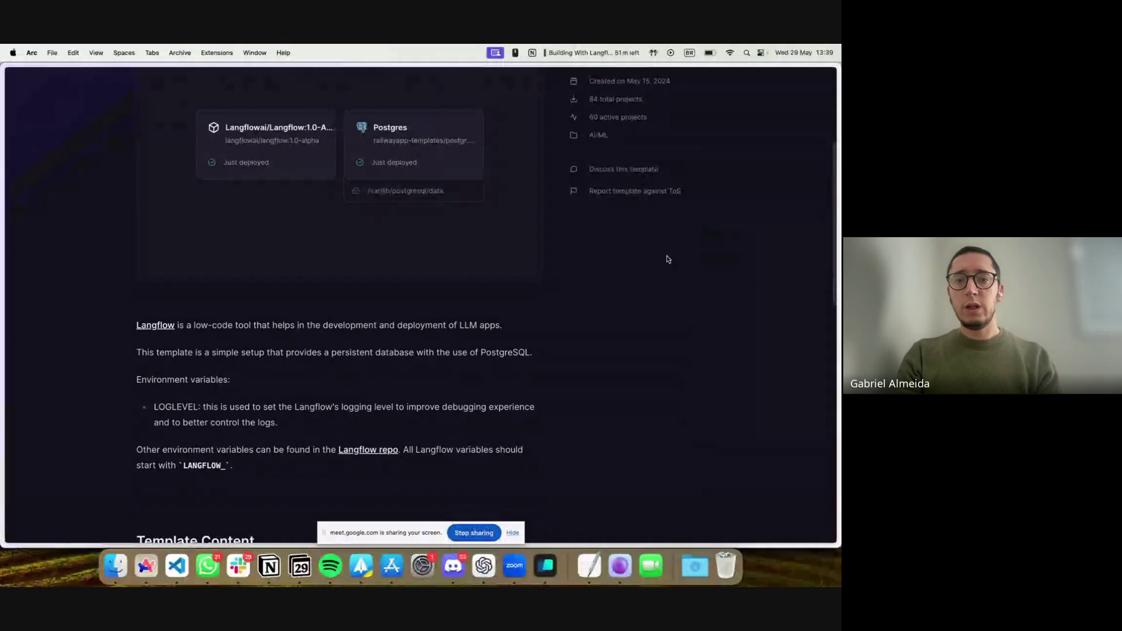
{"action": "scroll", "coordinate": [667, 259], "scroll_direction": "up", "scroll_amount": 4}
{"action": "scroll", "coordinate": [668, 259], "scroll_direction": "down", "scroll_amount": 1}
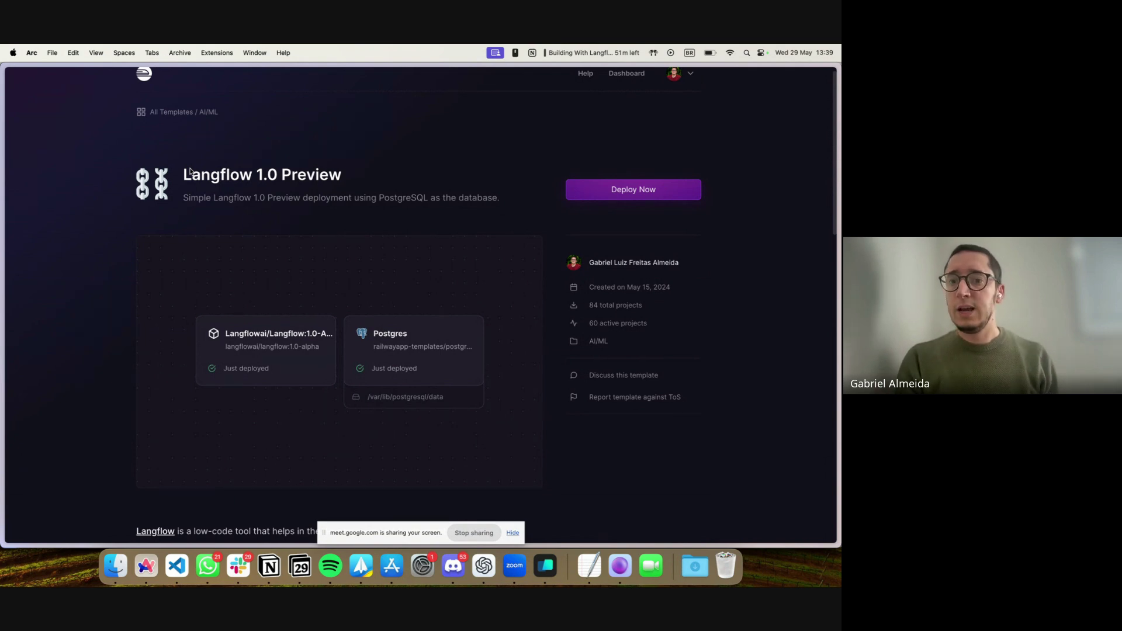
{"action": "left_click_drag", "start_coordinate": [589, 325], "coordinate": [648, 325]}
{"action": "left_click", "coordinate": [659, 327]}
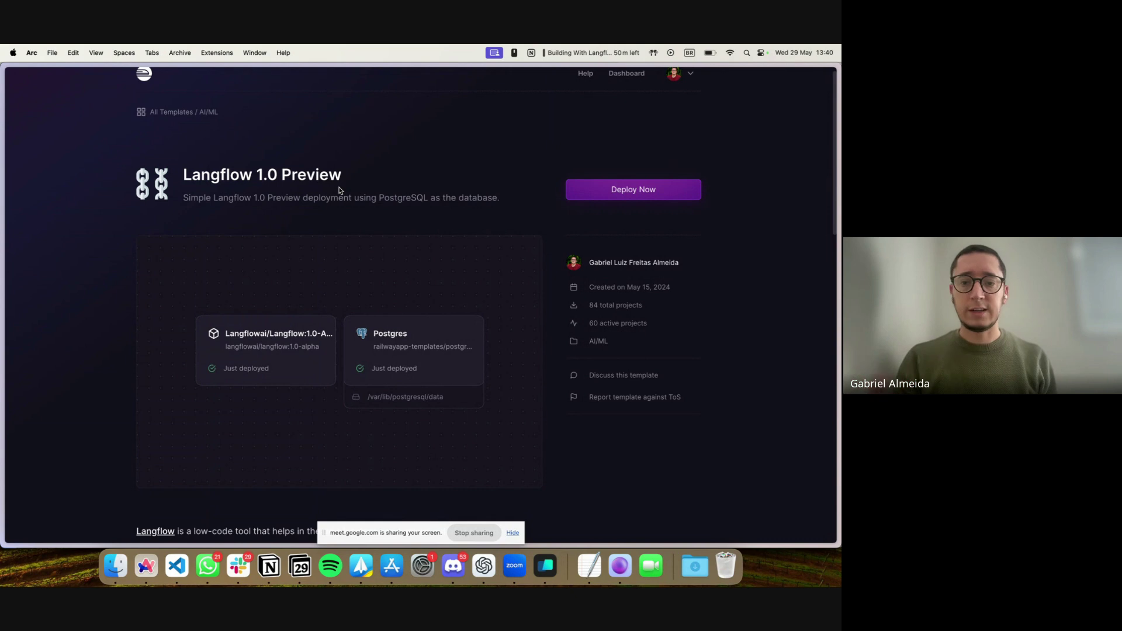
{"action": "scroll", "coordinate": [353, 282], "scroll_direction": "down", "scroll_amount": 3}
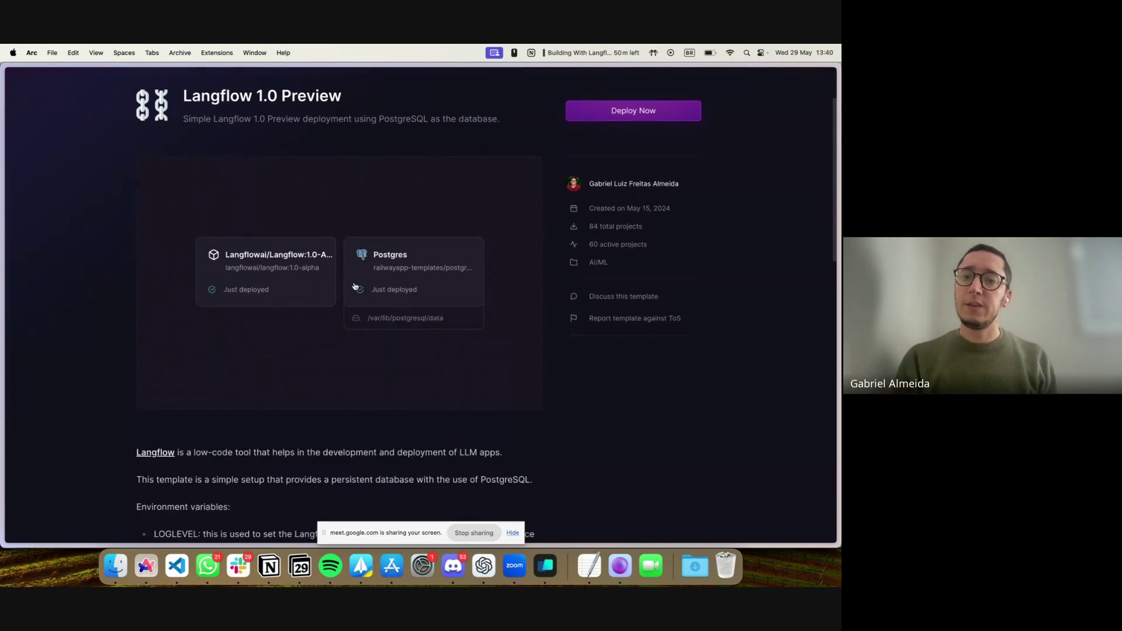
{"action": "scroll", "coordinate": [651, 109], "scroll_direction": "up", "scroll_amount": 3}
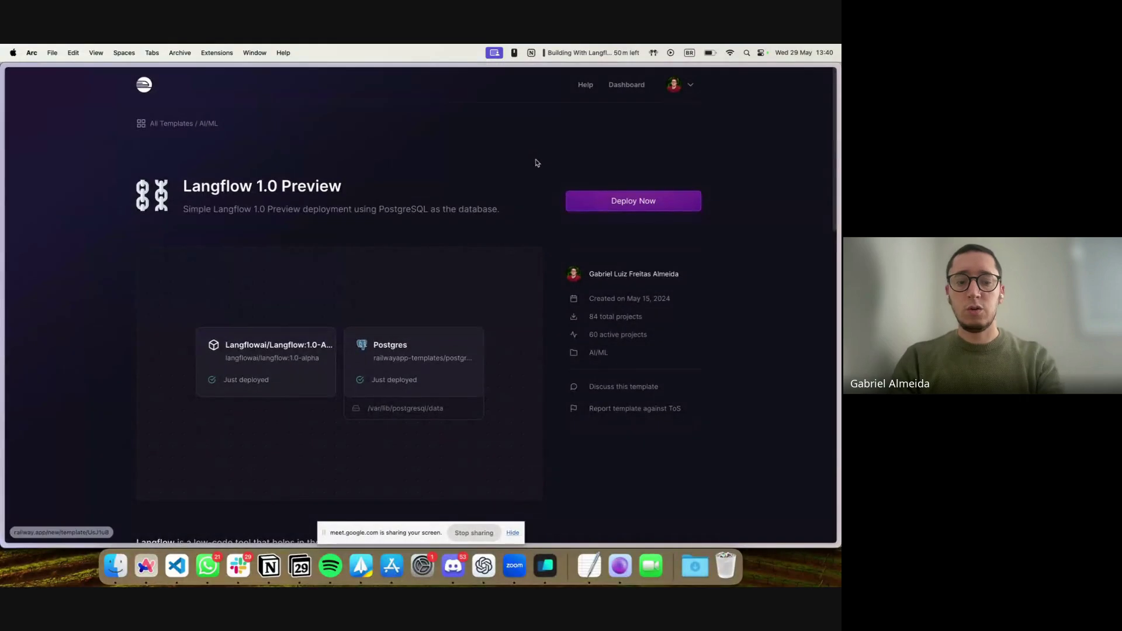
Open the langflow-ai/langflow GitHub repository by searching for "langflow-ai"
{"action": "key", "text": "super+t"}
{"action": "type", "text": "langflow"}
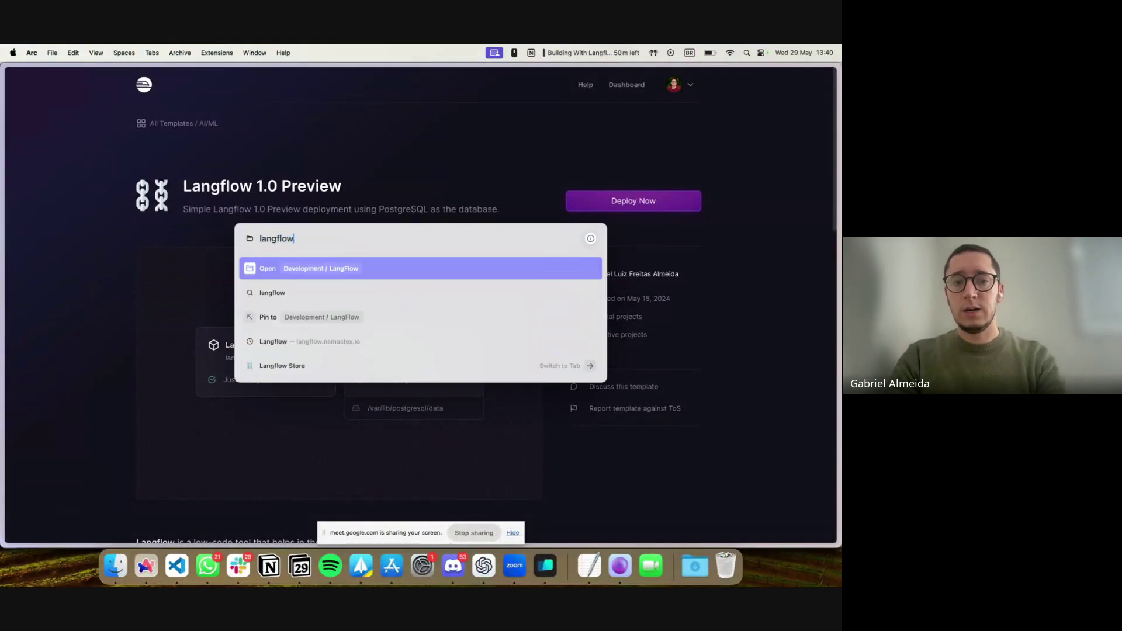
{"action": "key", "text": "super+BackSpace"}
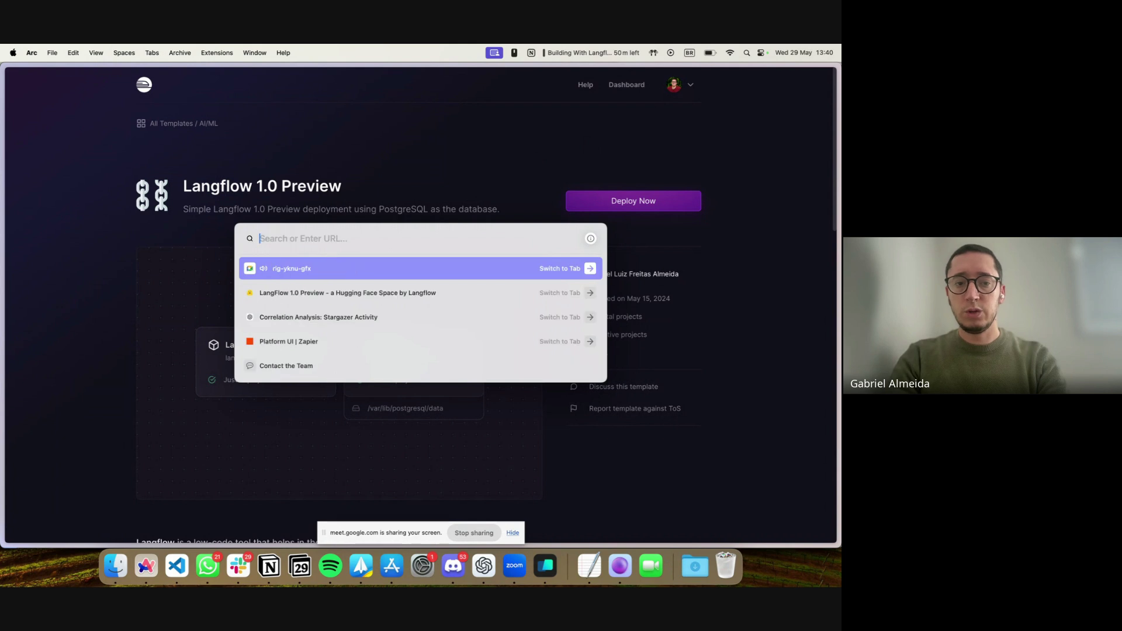
{"action": "type", "text": "langflo"}
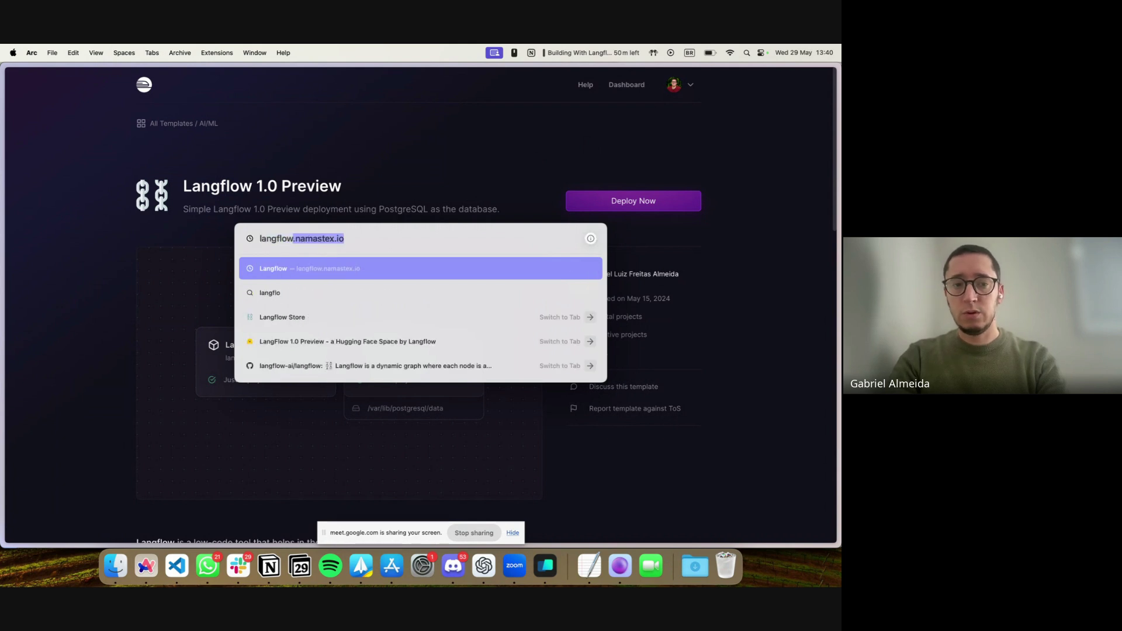
{"action": "type", "text": "w-ai"}
{"action": "left_click", "coordinate": [296, 270]}
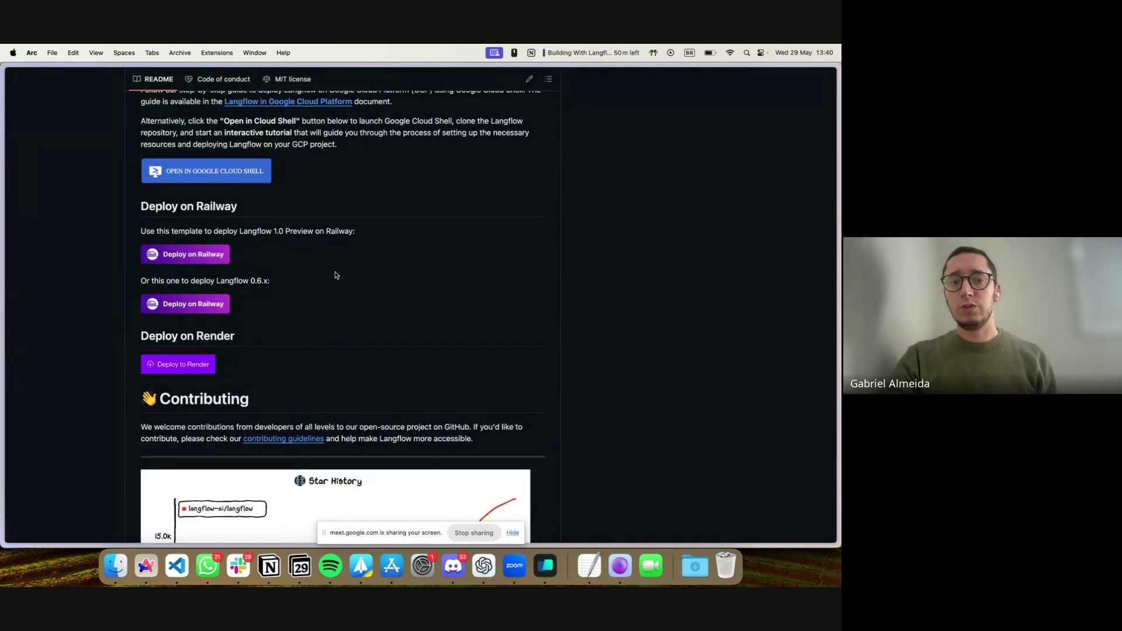
View the Railway deployment setup for the Langflow 1.0 Preview template linked in the README, and return to the README
{"action": "scroll", "coordinate": [332, 270], "scroll_direction": "up", "scroll_amount": 20}
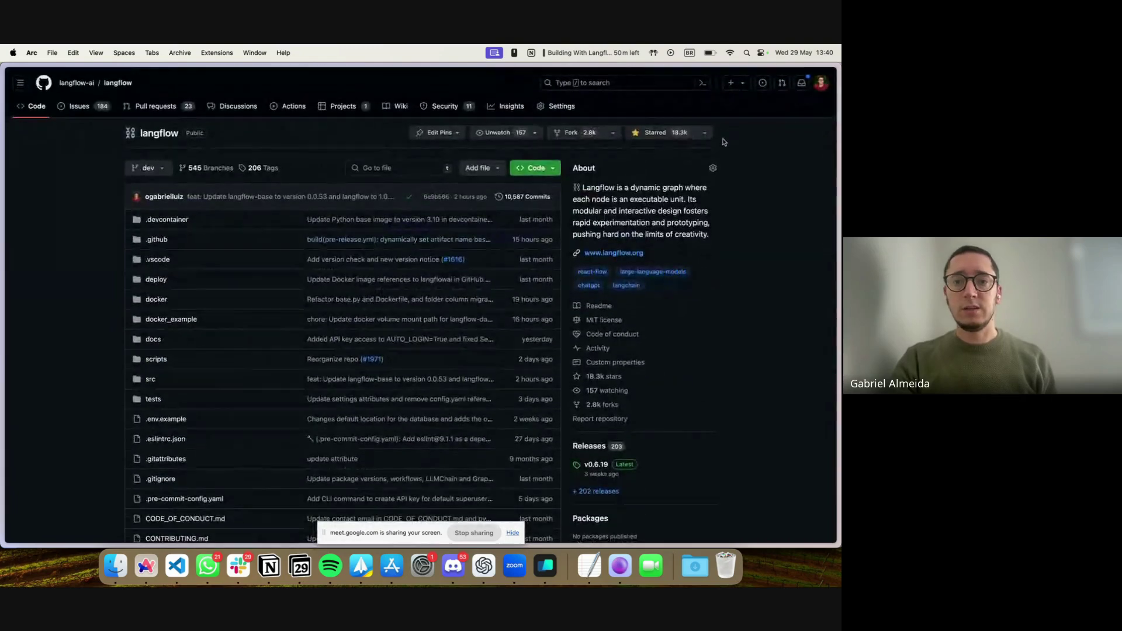
{"action": "scroll", "coordinate": [669, 359], "scroll_direction": "down", "scroll_amount": 20}
{"action": "scroll", "coordinate": [669, 359], "scroll_direction": "down", "scroll_amount": 10}
{"action": "scroll", "coordinate": [187, 146], "scroll_direction": "up", "scroll_amount": 2}
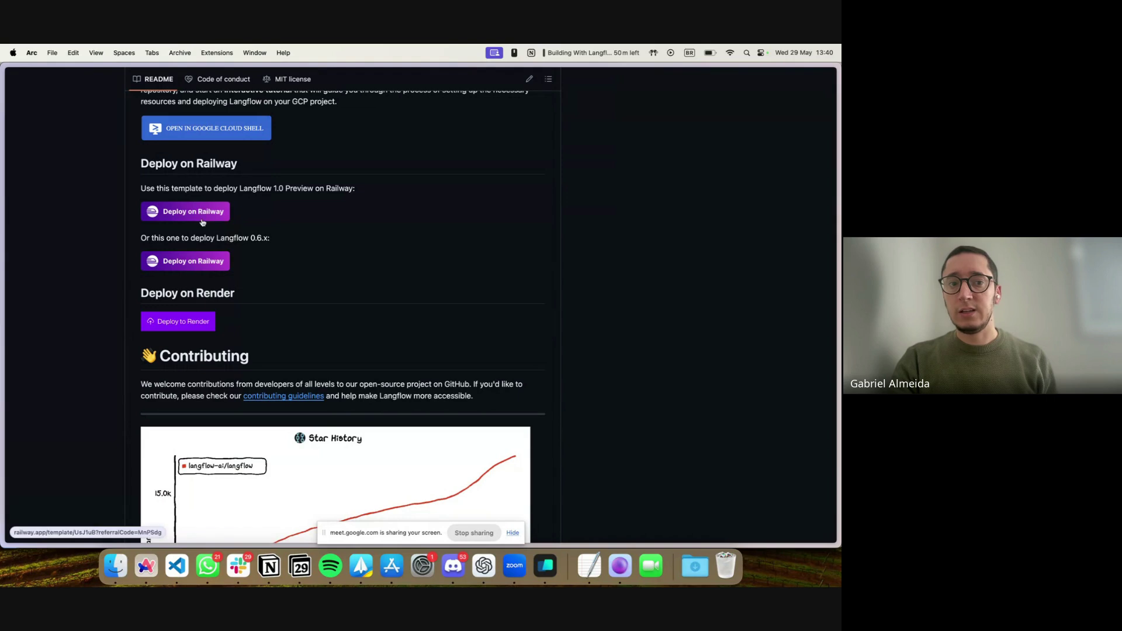
{"action": "left_click", "coordinate": [211, 212]}
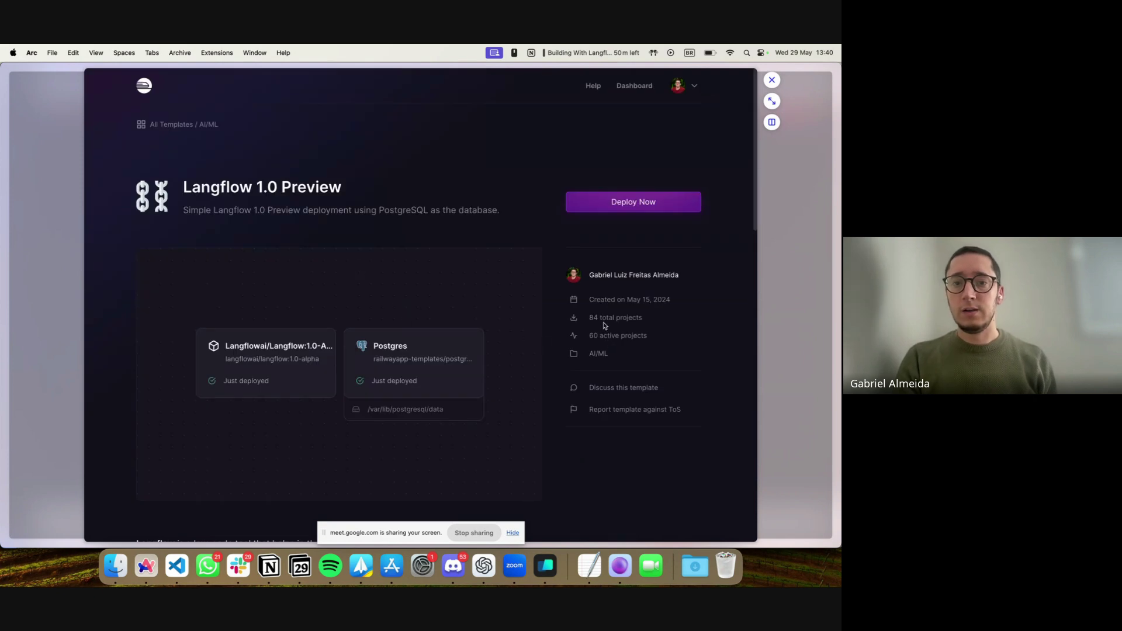
{"action": "left_click", "coordinate": [626, 211]}
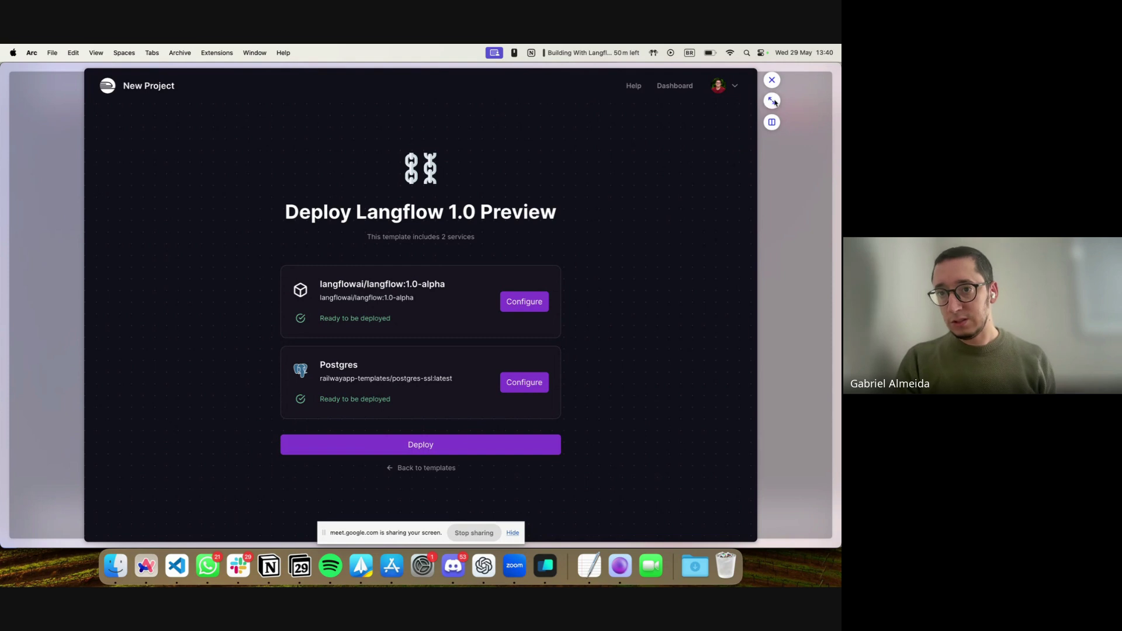
{"action": "left_click", "coordinate": [772, 81]}
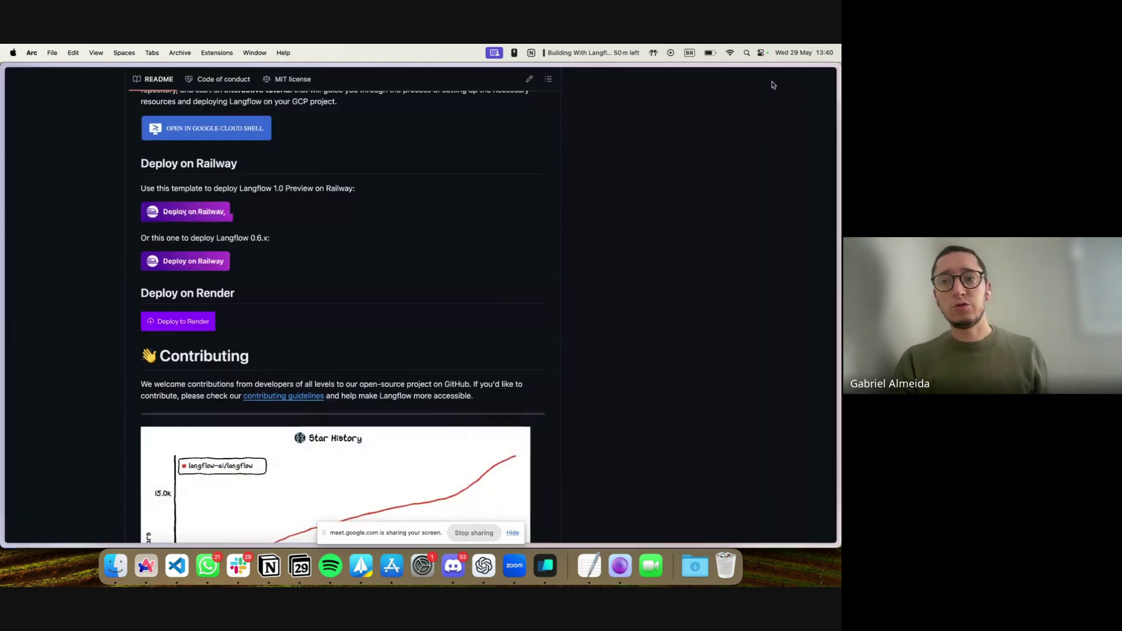
Try a Render deployment from the README with the blueprint branch set to dev, and close it without deploying
{"action": "scroll", "coordinate": [308, 332], "scroll_direction": "down", "scroll_amount": 1}
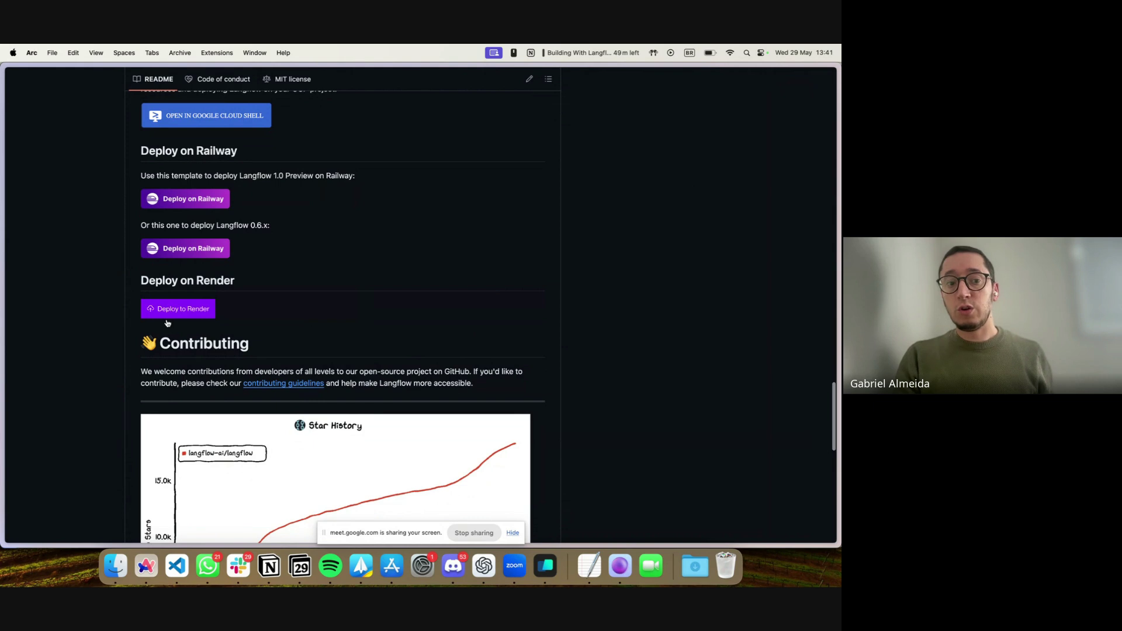
{"action": "left_click", "coordinate": [173, 315]}
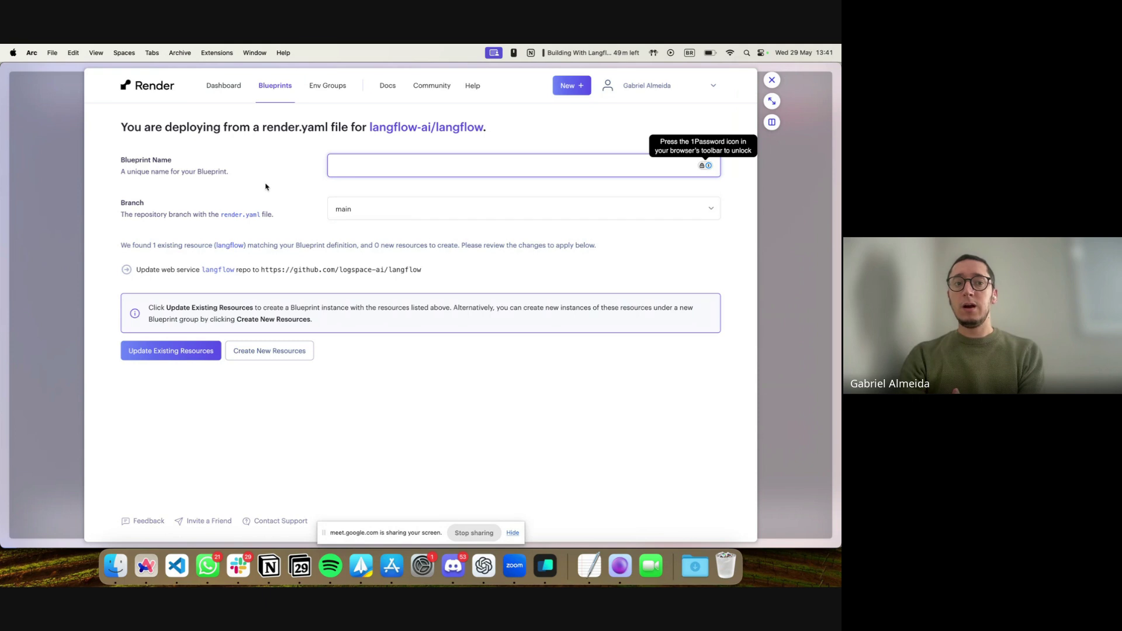
{"action": "left_click", "coordinate": [399, 214]}
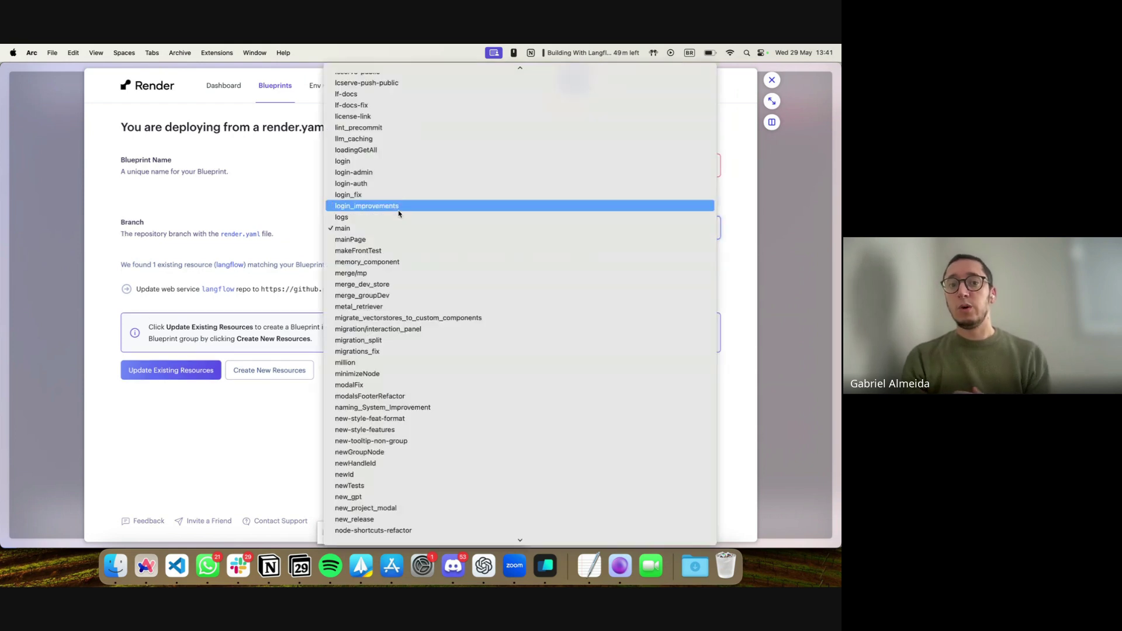
{"action": "scroll", "coordinate": [399, 214], "scroll_direction": "up", "scroll_amount": 5}
{"action": "scroll", "coordinate": [399, 213], "scroll_direction": "up", "scroll_amount": 15}
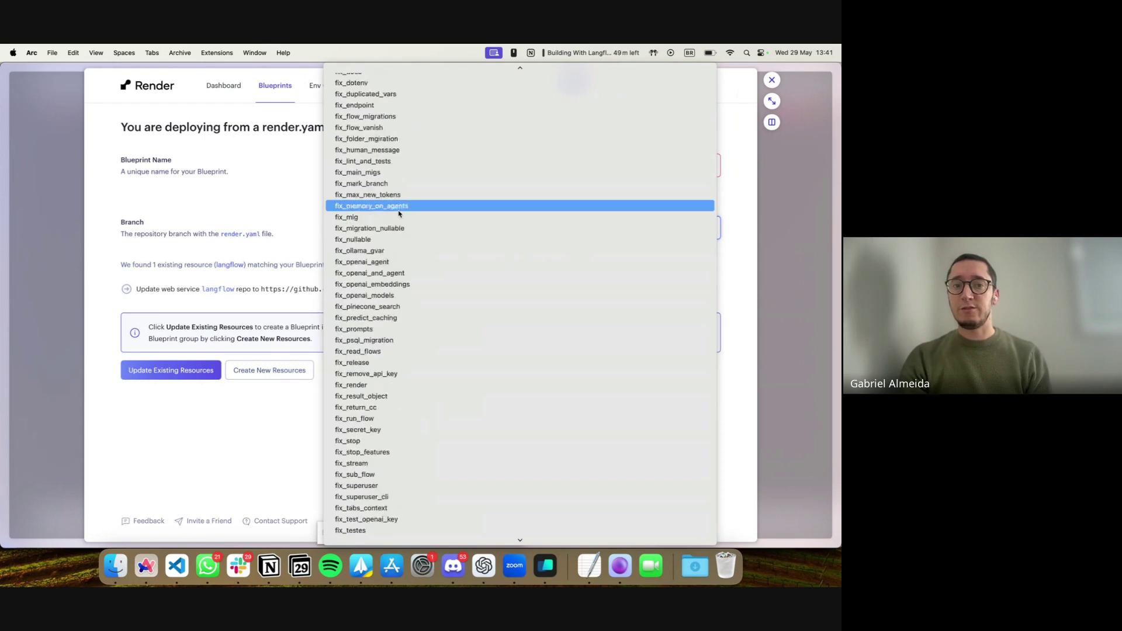
{"action": "scroll", "coordinate": [397, 214], "scroll_direction": "up", "scroll_amount": 20}
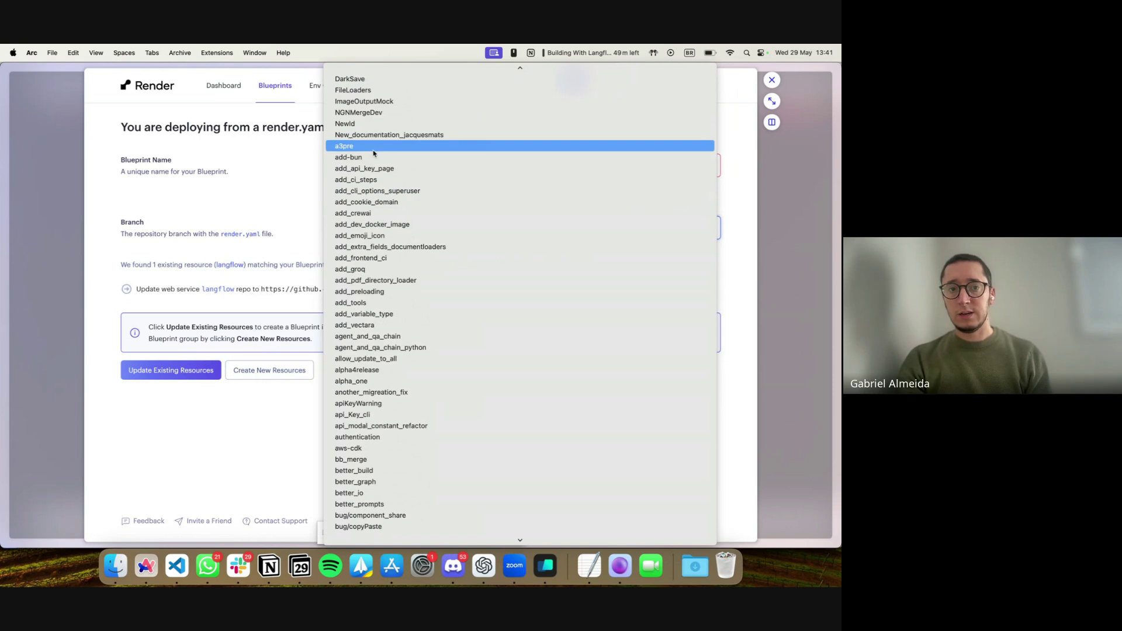
{"action": "scroll", "coordinate": [379, 151], "scroll_direction": "down", "scroll_amount": 15}
{"action": "scroll", "coordinate": [379, 150], "scroll_direction": "down", "scroll_amount": 5}
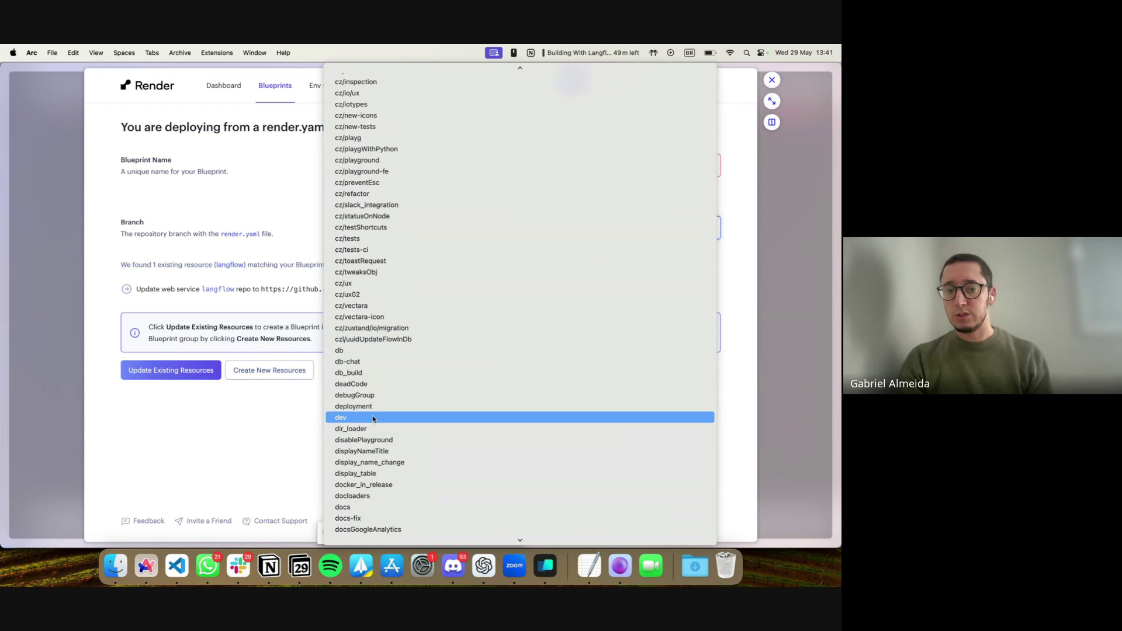
{"action": "left_click", "coordinate": [370, 417]}
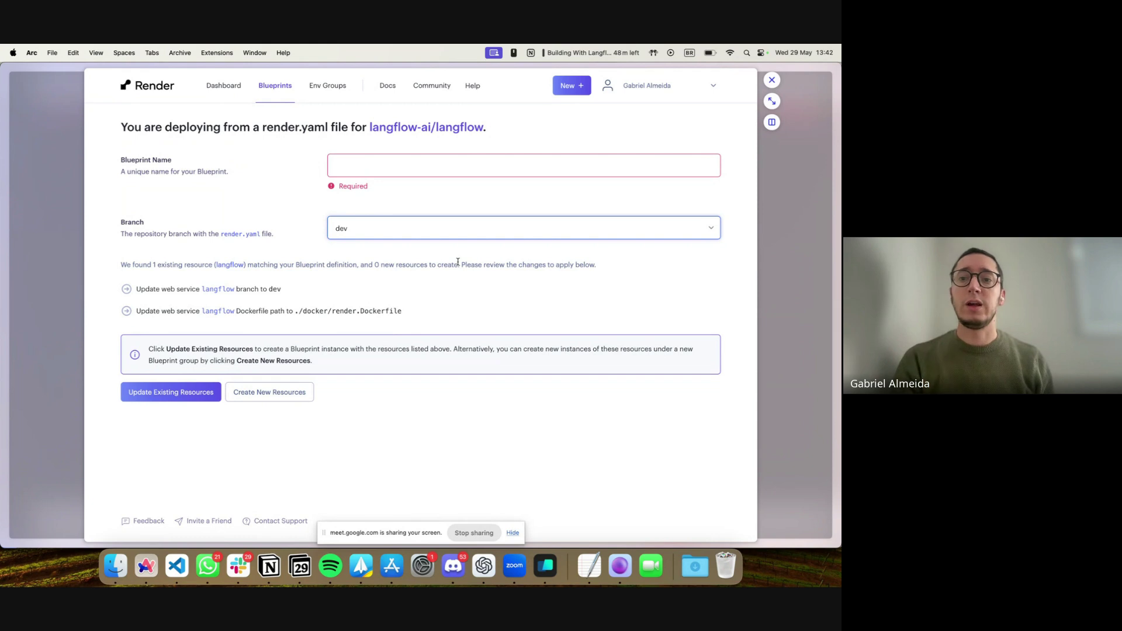
{"action": "left_click", "coordinate": [772, 80]}
Open the HuggingFace Spaces preview linked in the README's Installation section and expand it to a full page
{"action": "scroll", "coordinate": [682, 266], "scroll_direction": "down", "scroll_amount": 3}
{"action": "scroll", "coordinate": [683, 267], "scroll_direction": "up", "scroll_amount": 4}
{"action": "scroll", "coordinate": [684, 267], "scroll_direction": "up", "scroll_amount": 15}
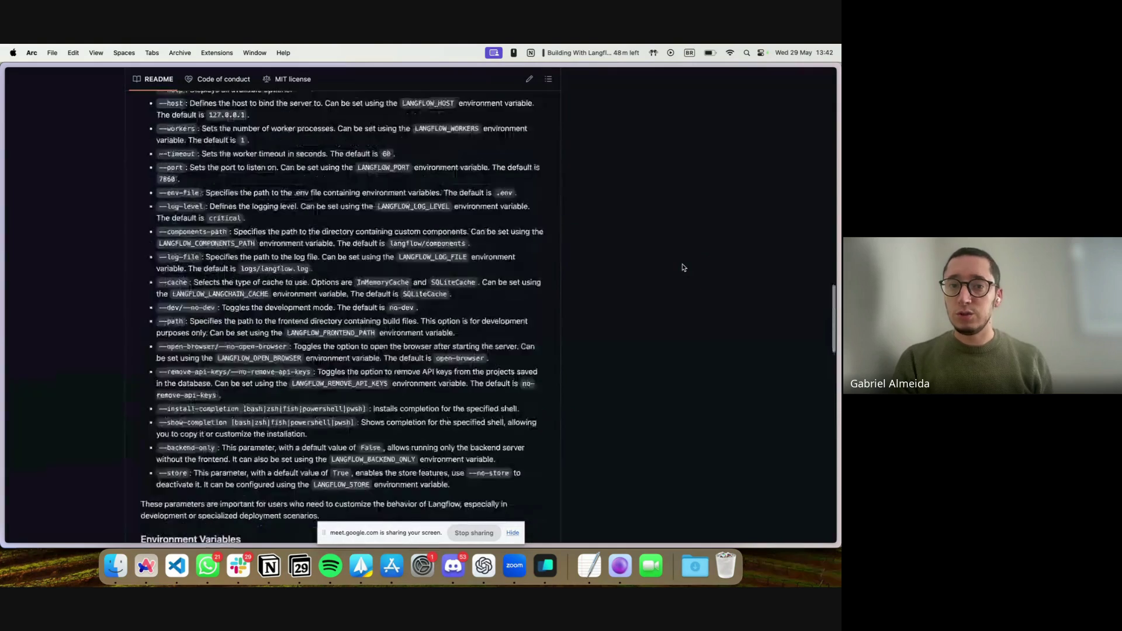
{"action": "scroll", "coordinate": [683, 268], "scroll_direction": "up", "scroll_amount": 2}
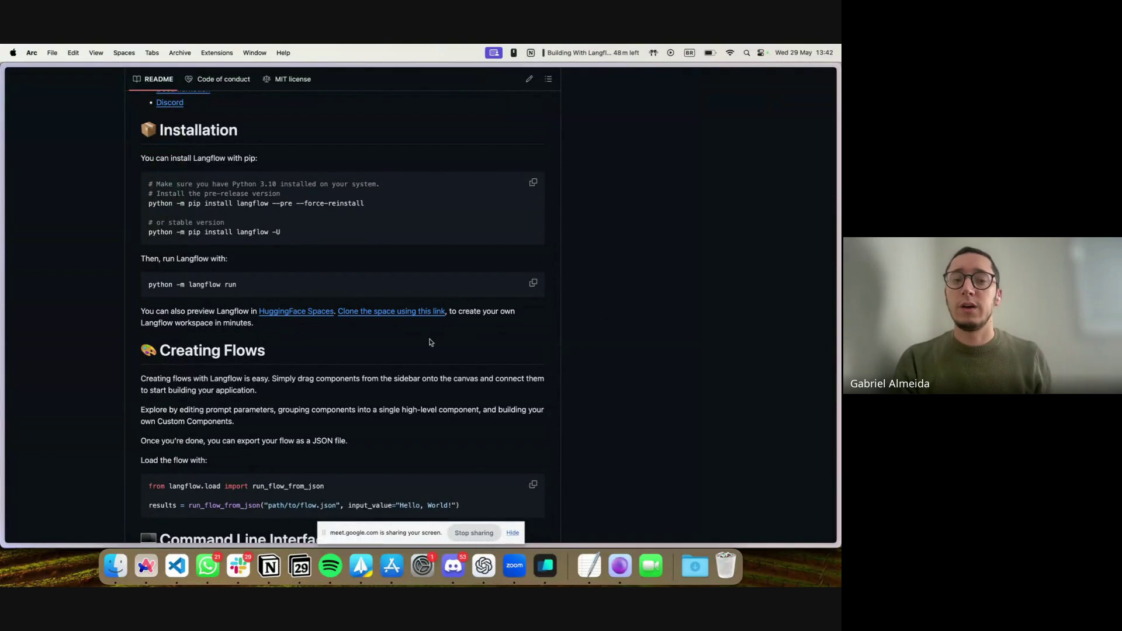
{"action": "left_click", "coordinate": [295, 315]}
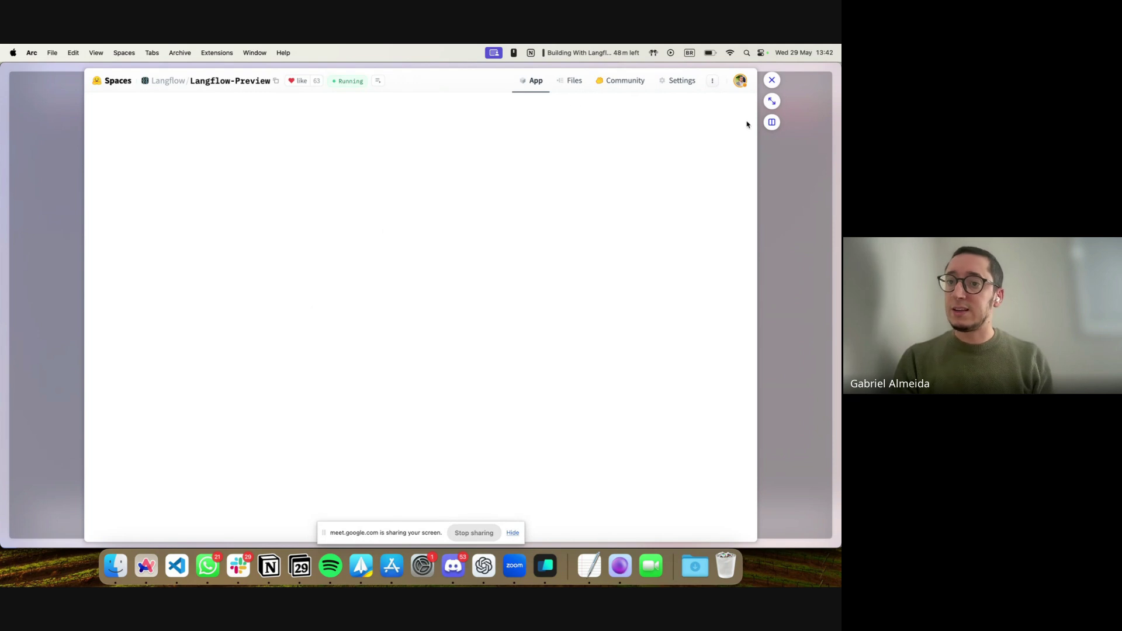
{"action": "left_click", "coordinate": [773, 103]}
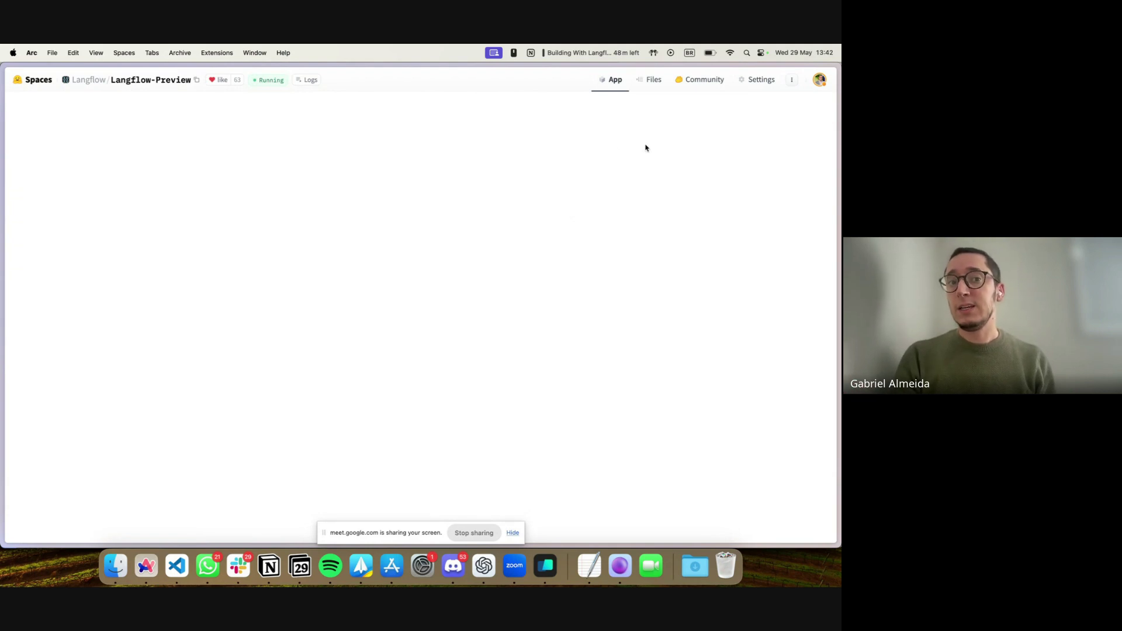
Try duplicating the Langflow-Preview Space with LANGFLOW_REMOVE_API_KEYS set to false, and dismiss the dialog without duplicating
{"action": "left_click", "coordinate": [792, 80]}
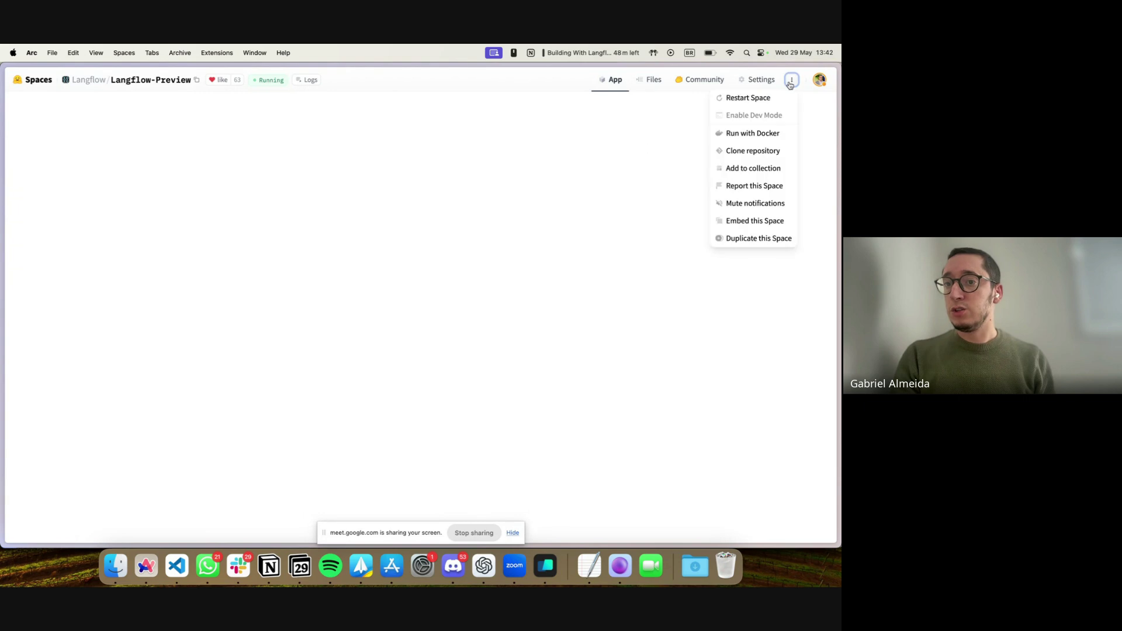
{"action": "left_click", "coordinate": [745, 239]}
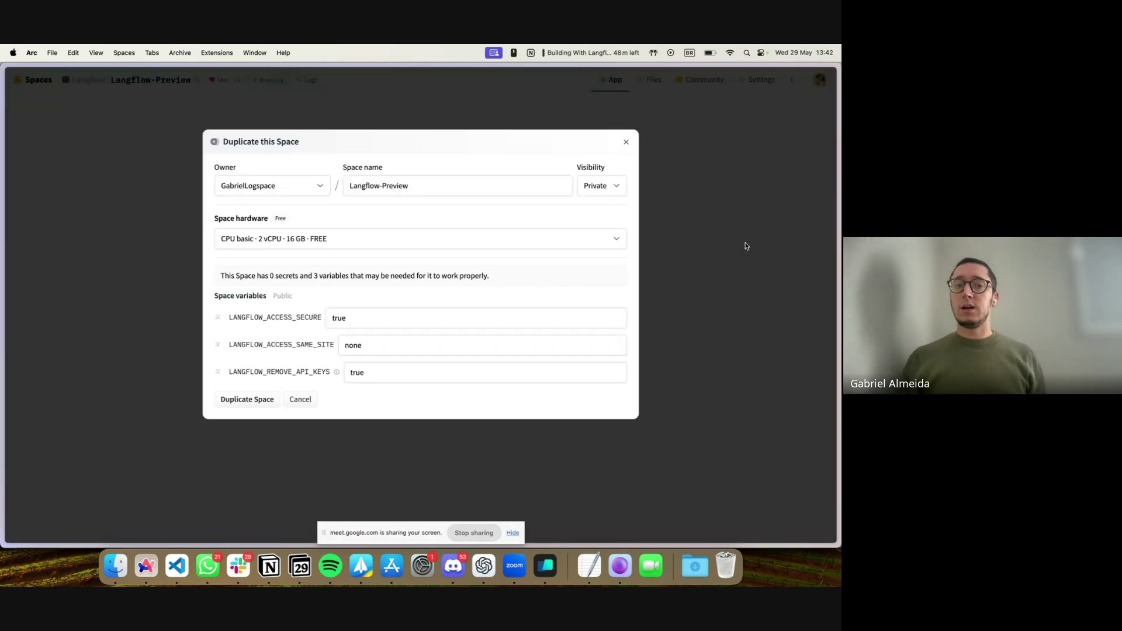
{"action": "left_click", "coordinate": [378, 376]}
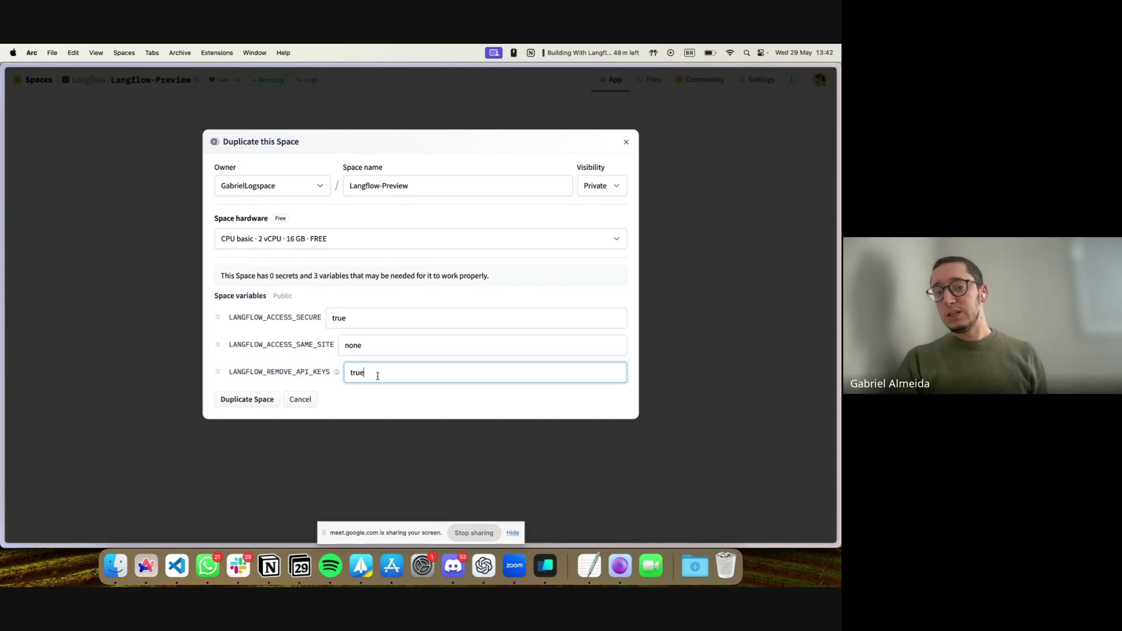
{"action": "mouse_move", "coordinate": [338, 374]}
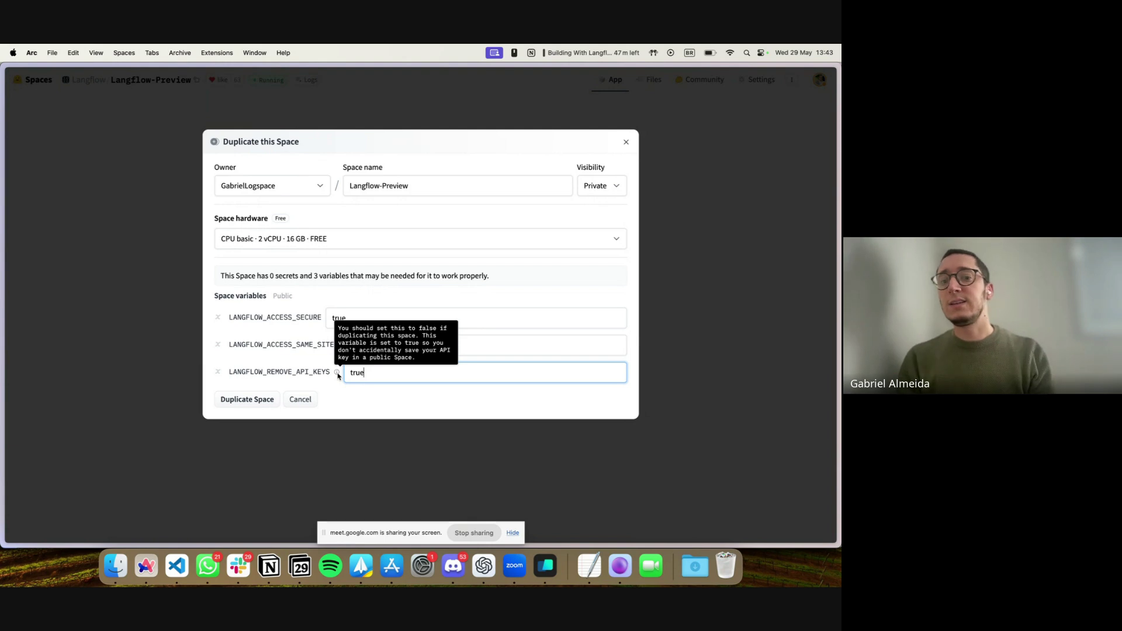
{"action": "key", "text": "super+a"}
{"action": "type", "text": "fal"}
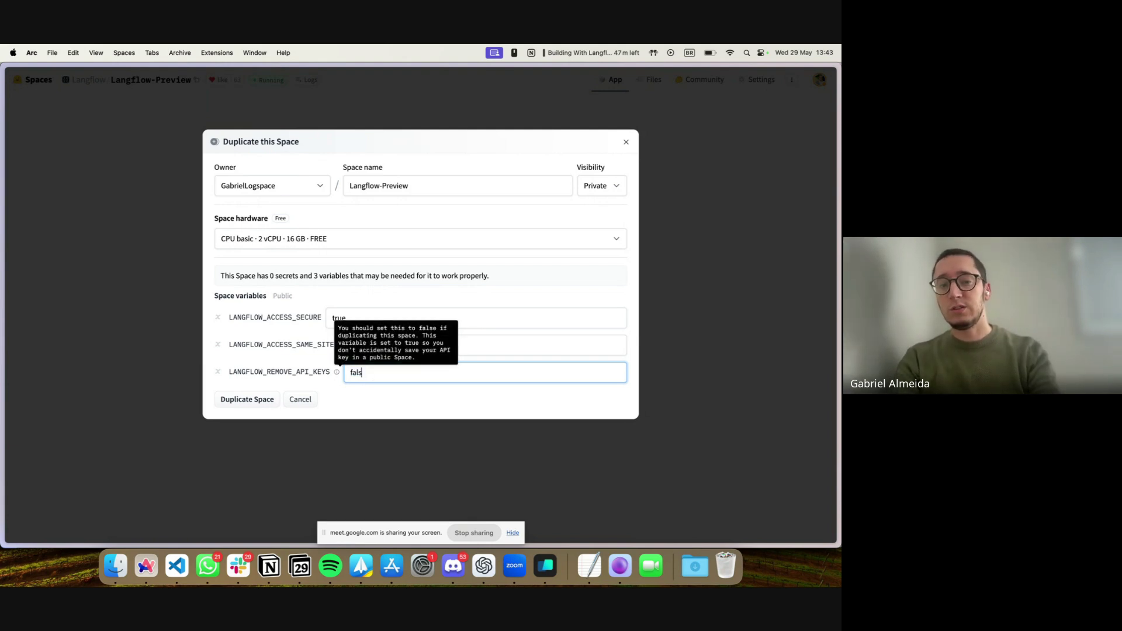
{"action": "type", "text": "se"}
{"action": "left_click", "coordinate": [417, 404]}
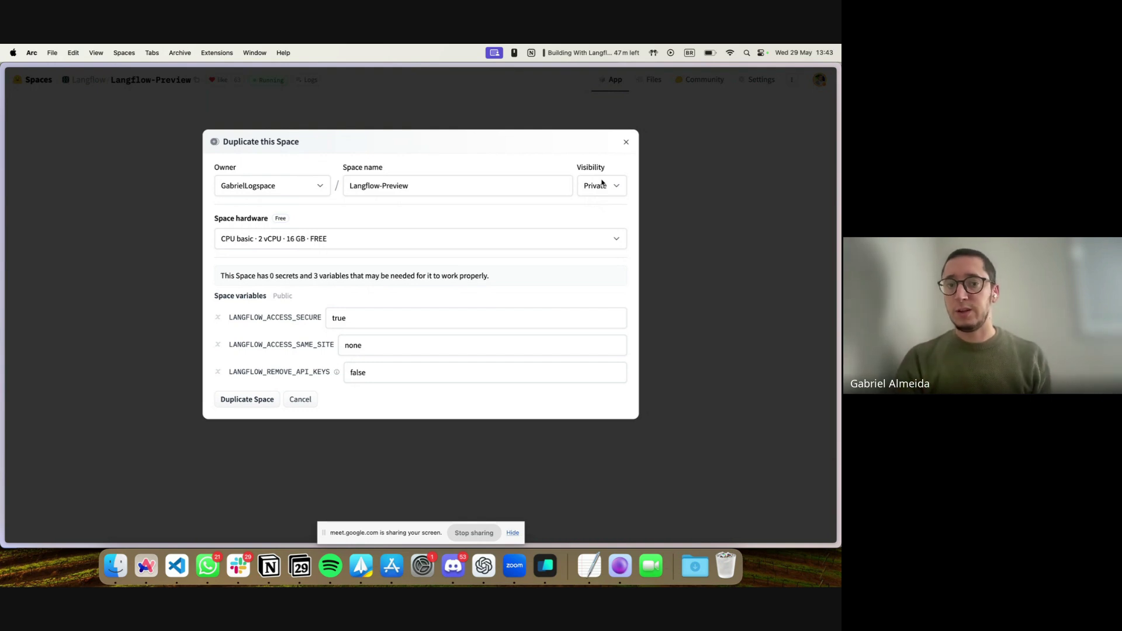
{"action": "left_click", "coordinate": [626, 142]}
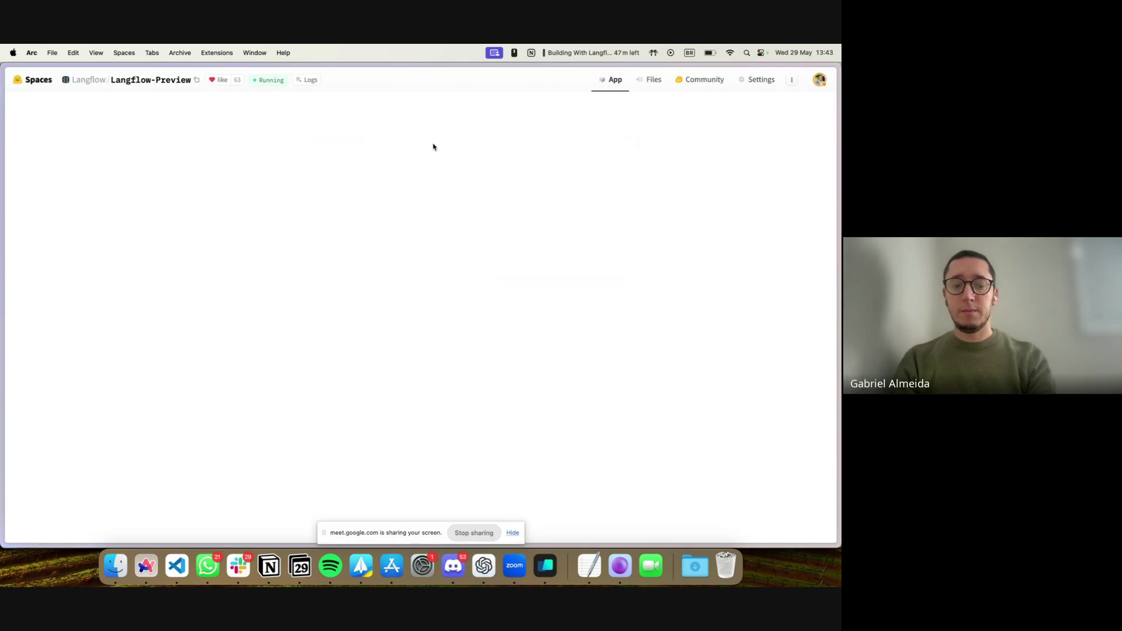
Return to the Langflow README and search the web for "lightning ai" in a new tab
{"action": "key", "text": "ctrl+Tab"}
{"action": "key", "text": "super+t"}
{"action": "type", "text": "lightnin"}
{"action": "key", "text": "BackSpace"}
{"action": "key", "text": "BackSpace"}
{"action": "key", "text": "BackSpace"}
{"action": "type", "text": "ning "}
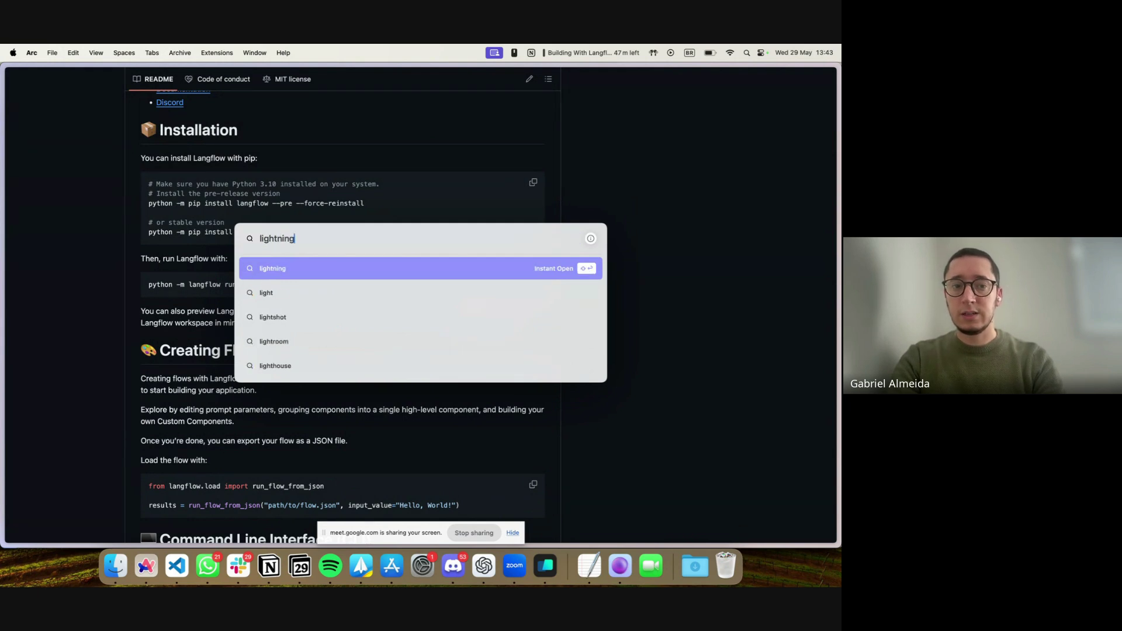
{"action": "type", "text": "ai"}
{"action": "key", "text": "Return"}
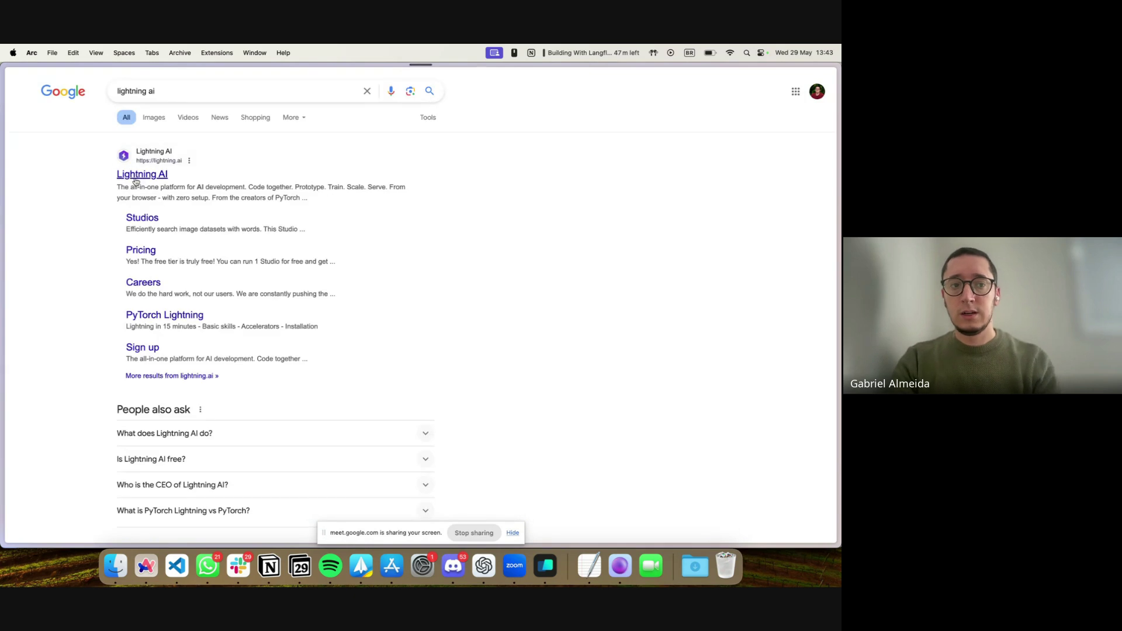
Open Lightning AI's Studios from the search results and open the Langflow 1.0 Preview template among the featured ones
{"action": "left_click", "coordinate": [143, 220]}
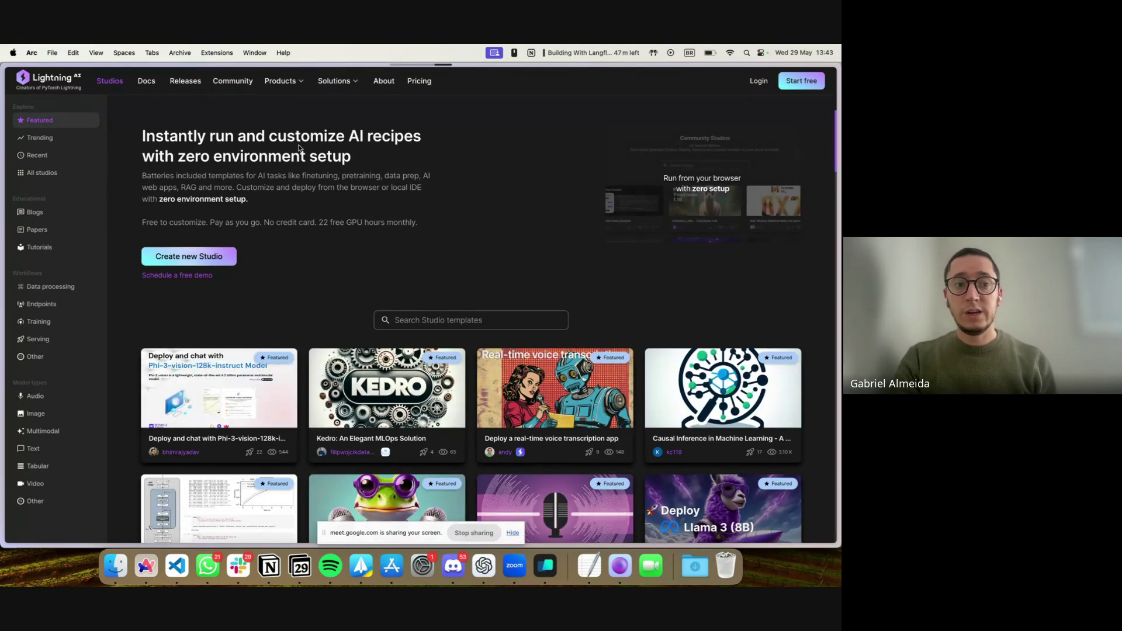
{"action": "scroll", "coordinate": [452, 333], "scroll_direction": "down", "scroll_amount": 5}
{"action": "scroll", "coordinate": [452, 333], "scroll_direction": "up", "scroll_amount": 5}
{"action": "scroll", "coordinate": [446, 331], "scroll_direction": "down", "scroll_amount": 6}
{"action": "scroll", "coordinate": [446, 332], "scroll_direction": "down", "scroll_amount": 2}
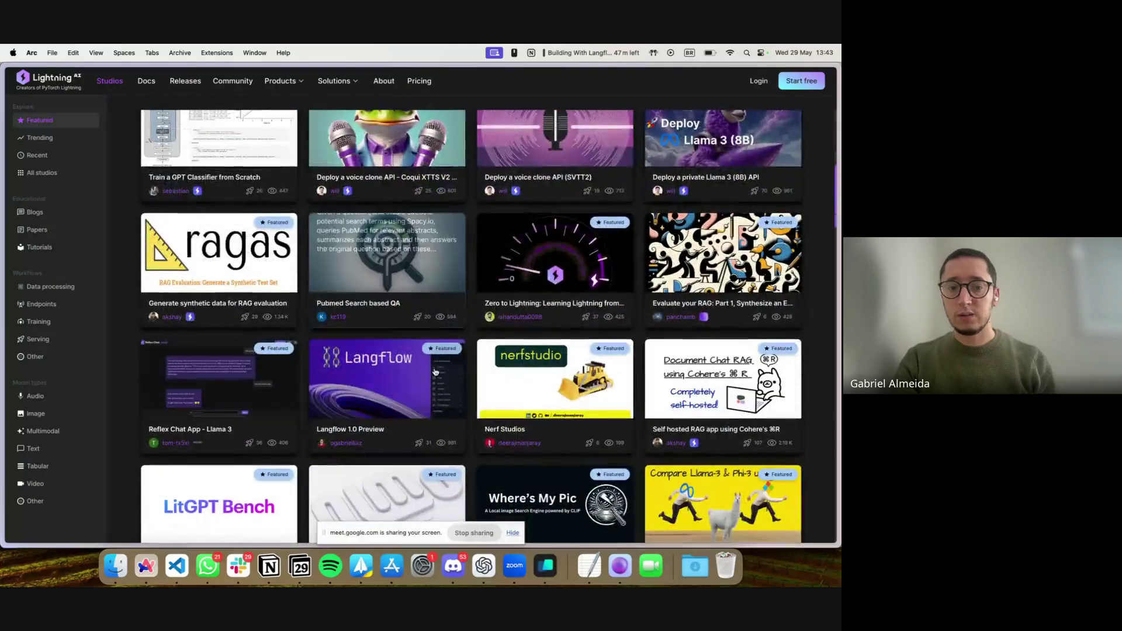
{"action": "left_click", "coordinate": [384, 430]}
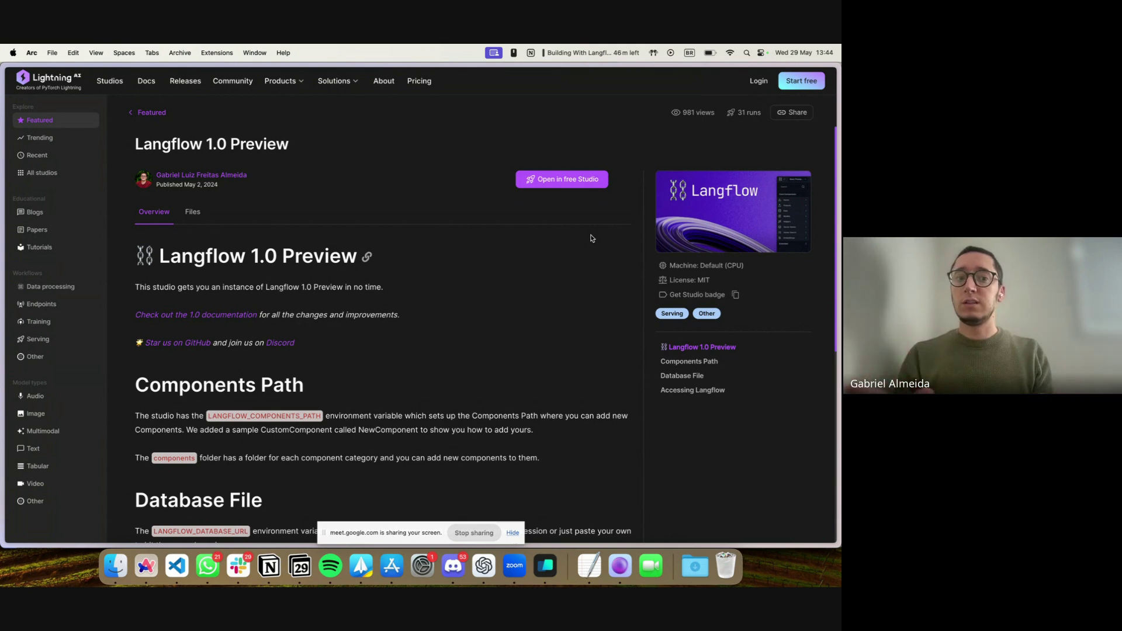
Read the Langflow 1.0 Preview studio's overview, covering the free Studio option, Components Path, Database File and Accessing Langflow
{"action": "mouse_move", "coordinate": [576, 178]}
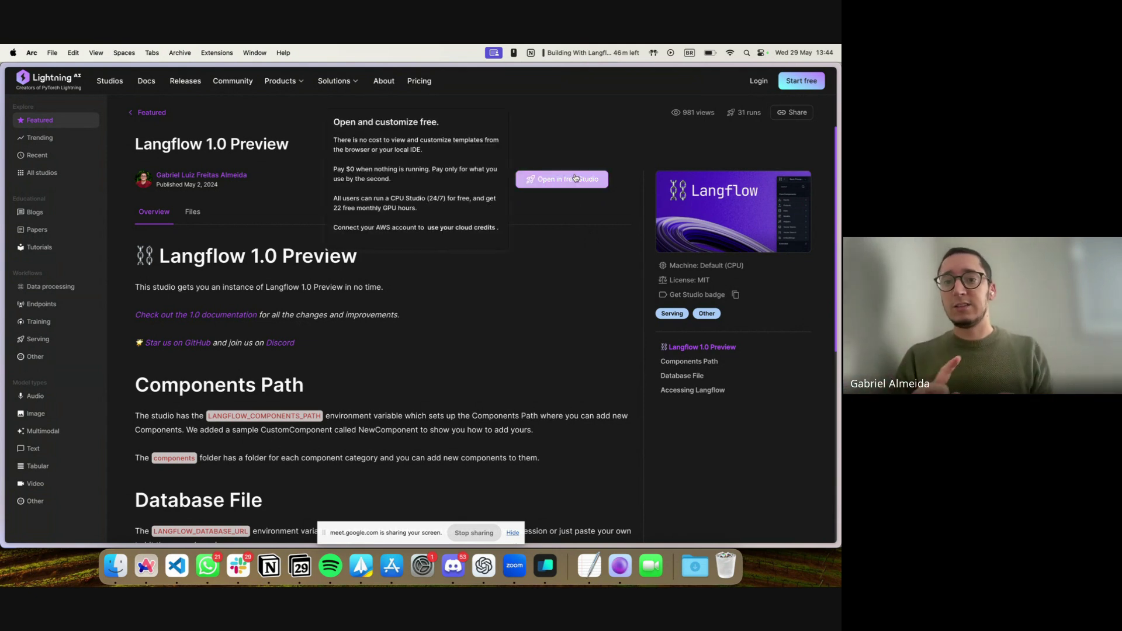
{"action": "scroll", "coordinate": [544, 280], "scroll_direction": "down", "scroll_amount": 5}
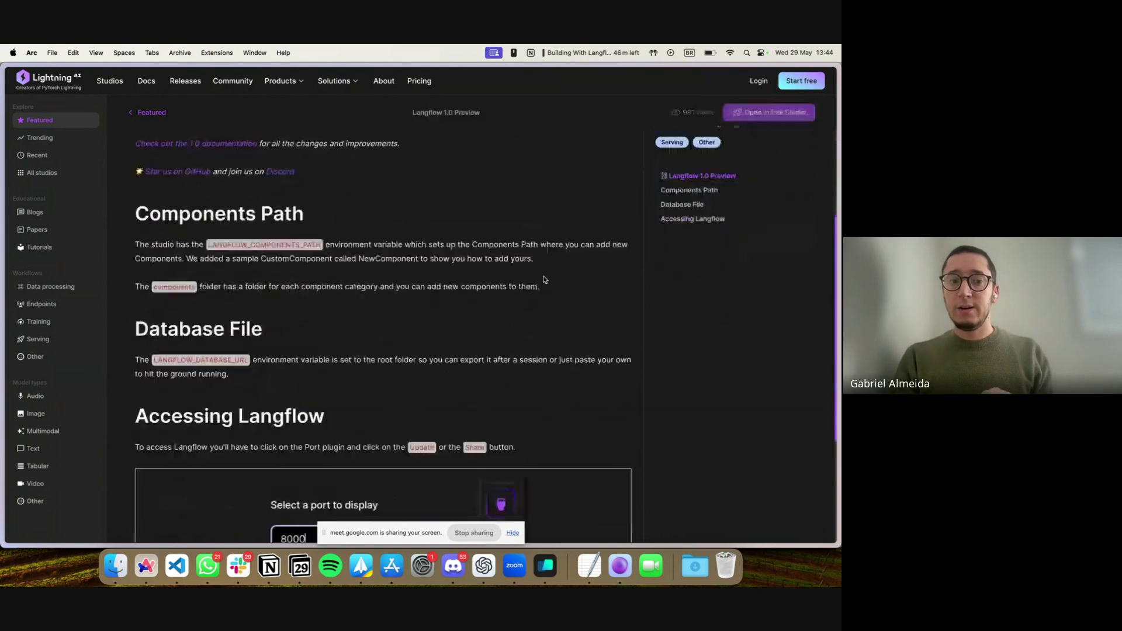
{"action": "scroll", "coordinate": [501, 367], "scroll_direction": "down", "scroll_amount": 3}
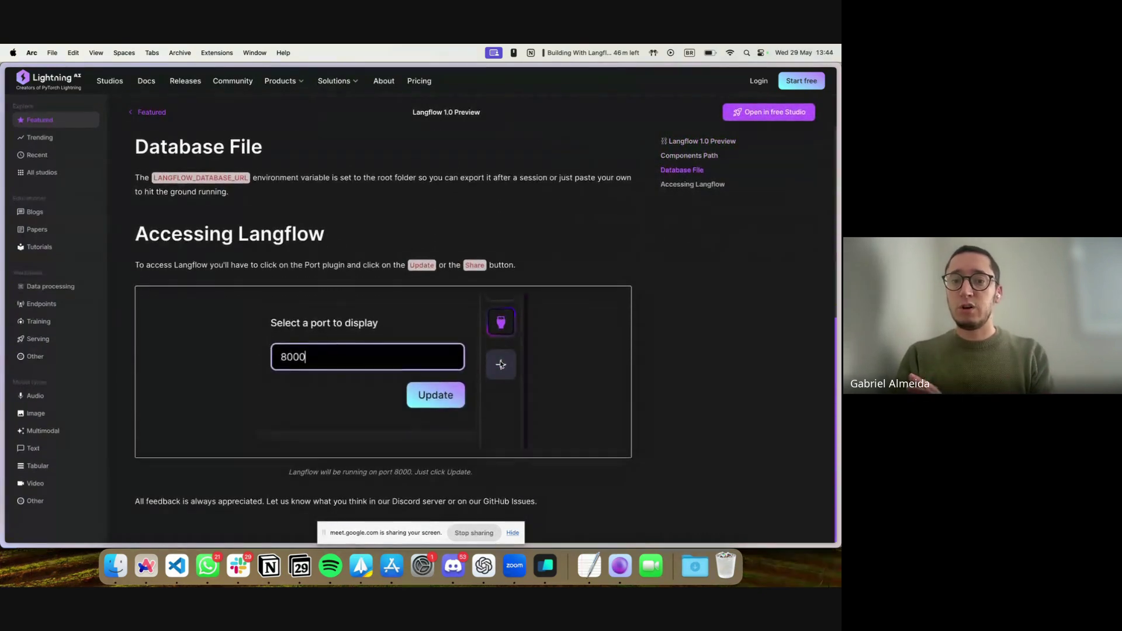
{"action": "scroll", "coordinate": [500, 364], "scroll_direction": "up", "scroll_amount": 8}
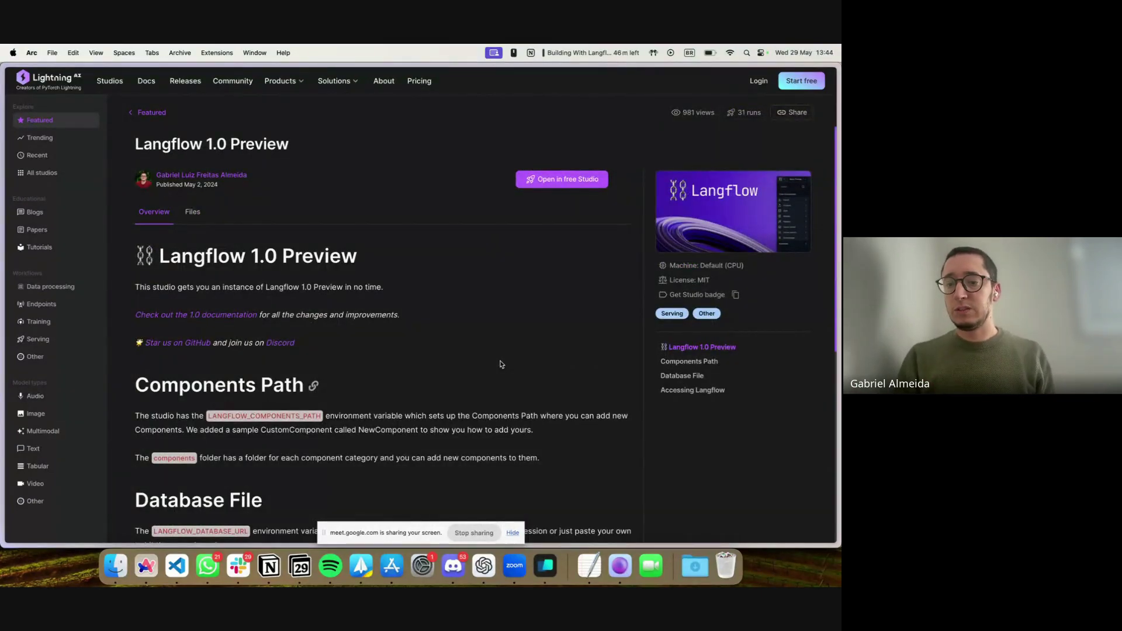
Browse the studio's files into the experimental folder inside components
{"action": "left_click", "coordinate": [193, 213]}
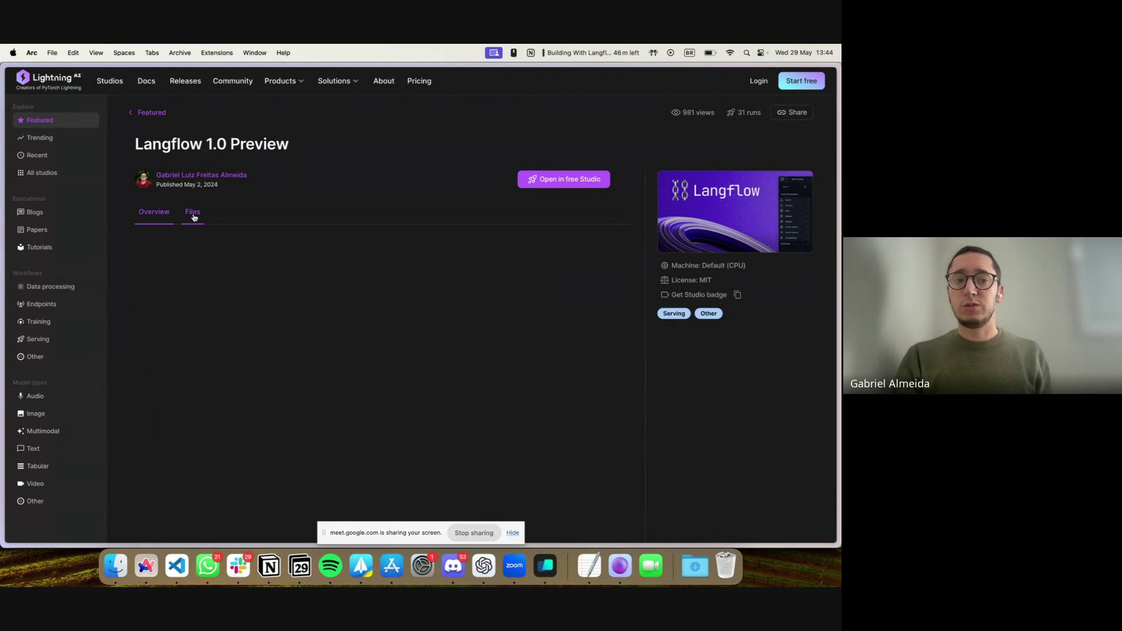
{"action": "left_click", "coordinate": [225, 239]}
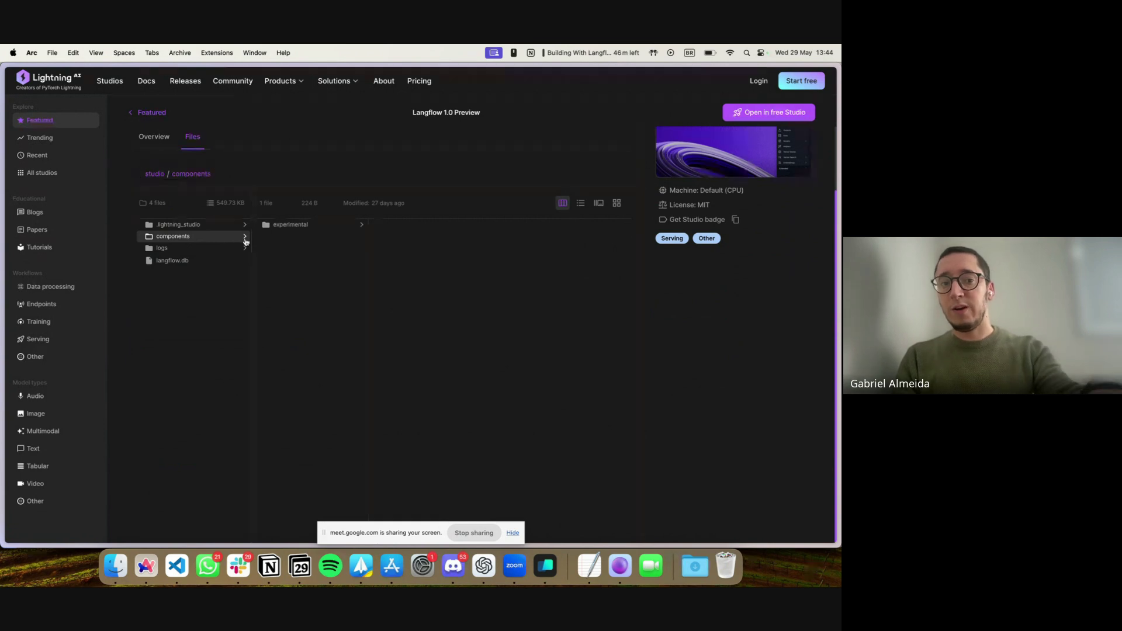
{"action": "left_click", "coordinate": [352, 228]}
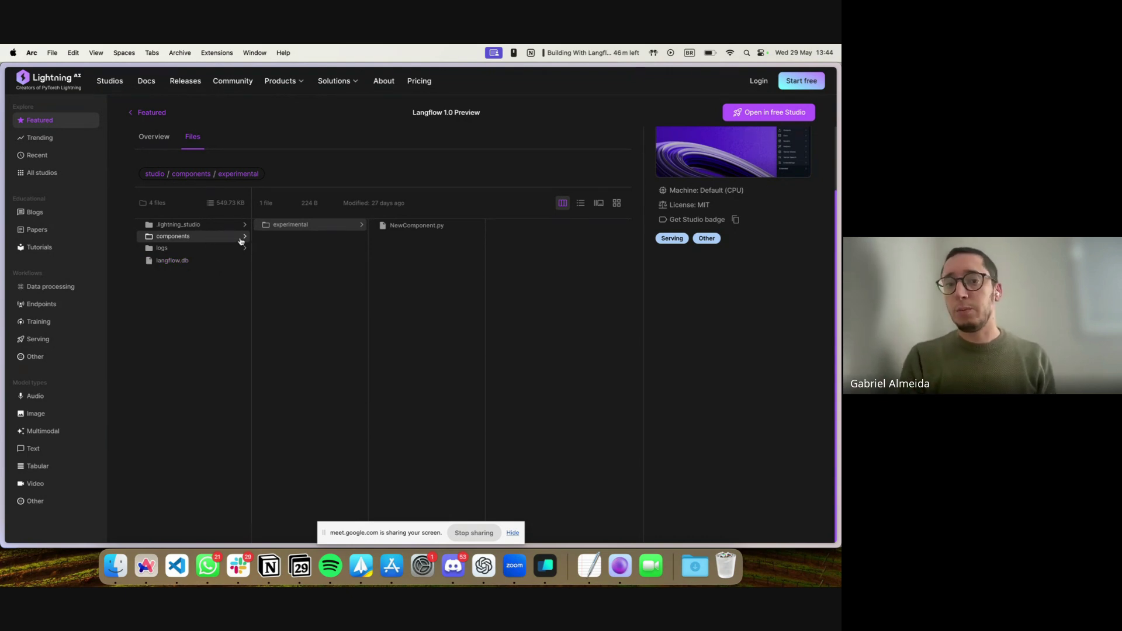
{"action": "scroll", "coordinate": [240, 241], "scroll_direction": "up", "scroll_amount": 3}
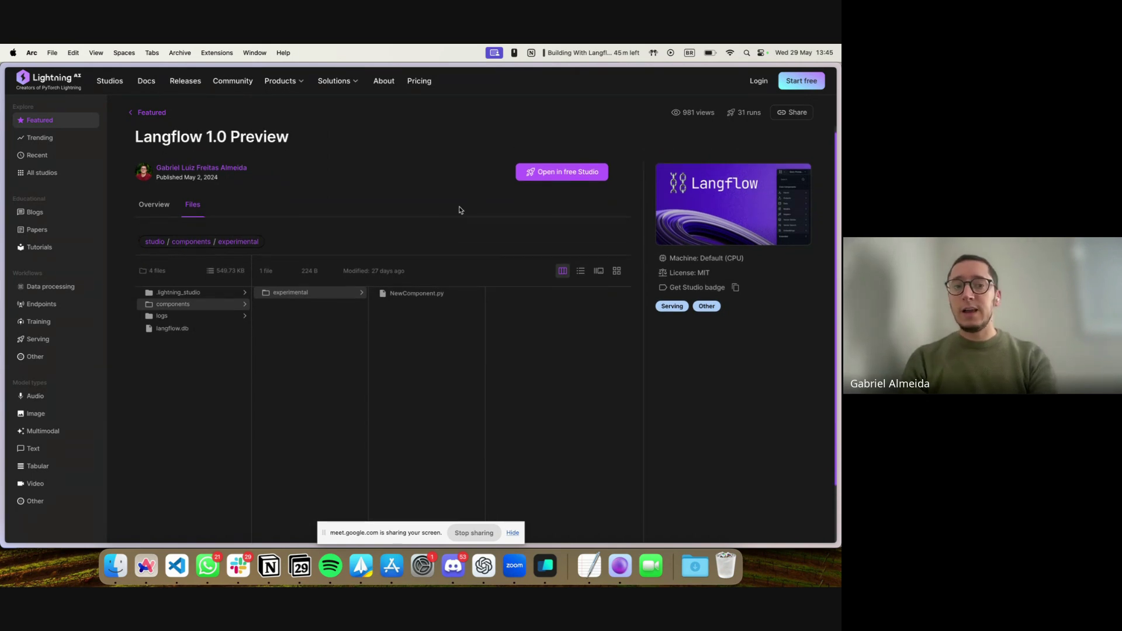
Close the Lightning AI and README pages, and open the API keys page in the local Langflow instance
{"action": "key", "text": "super+w"}
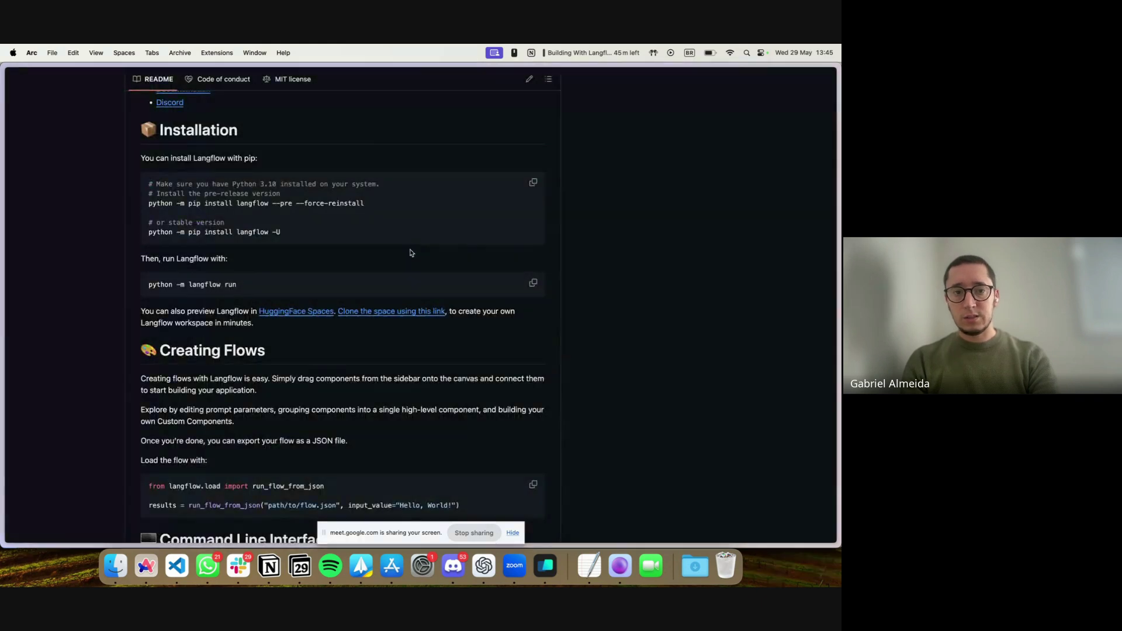
{"action": "key", "text": "super+w"}
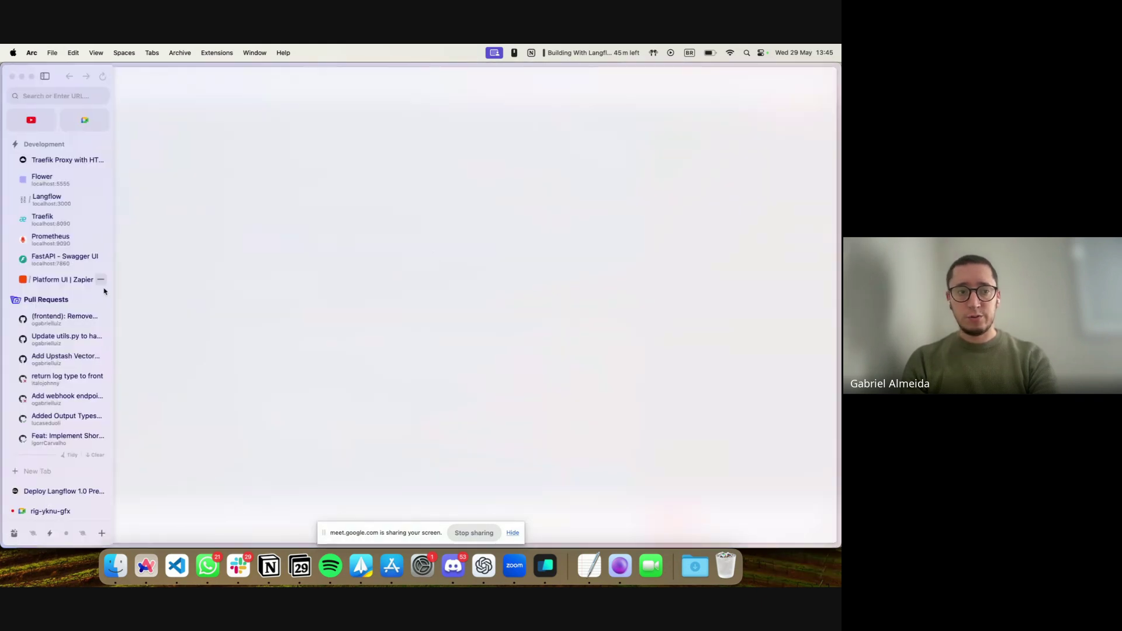
{"action": "left_click", "coordinate": [67, 218]}
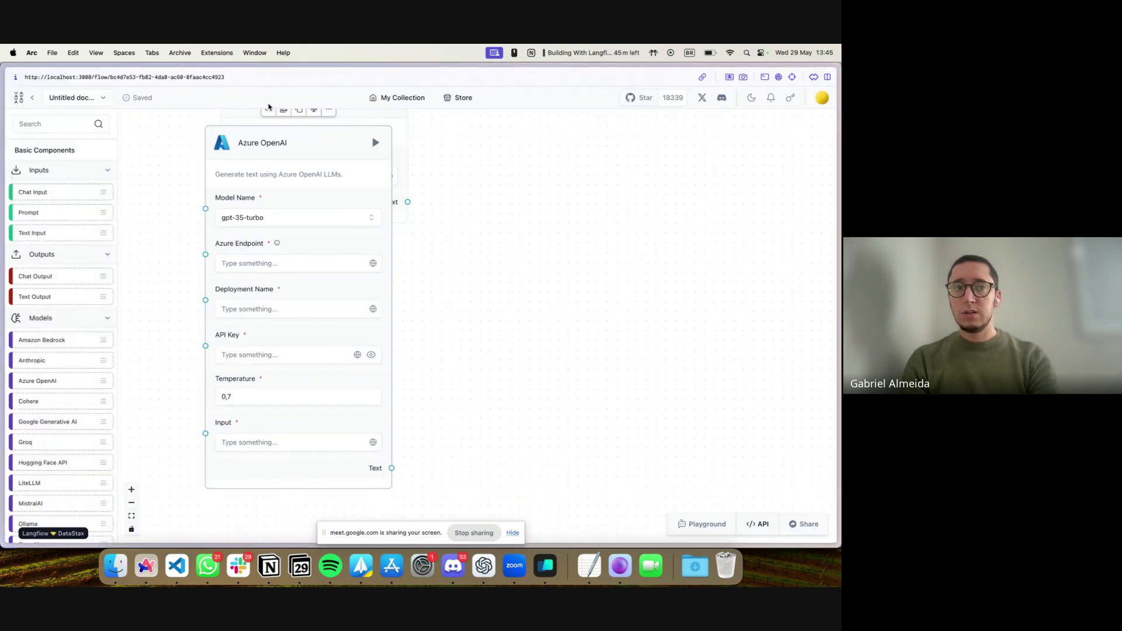
{"action": "left_click", "coordinate": [32, 99]}
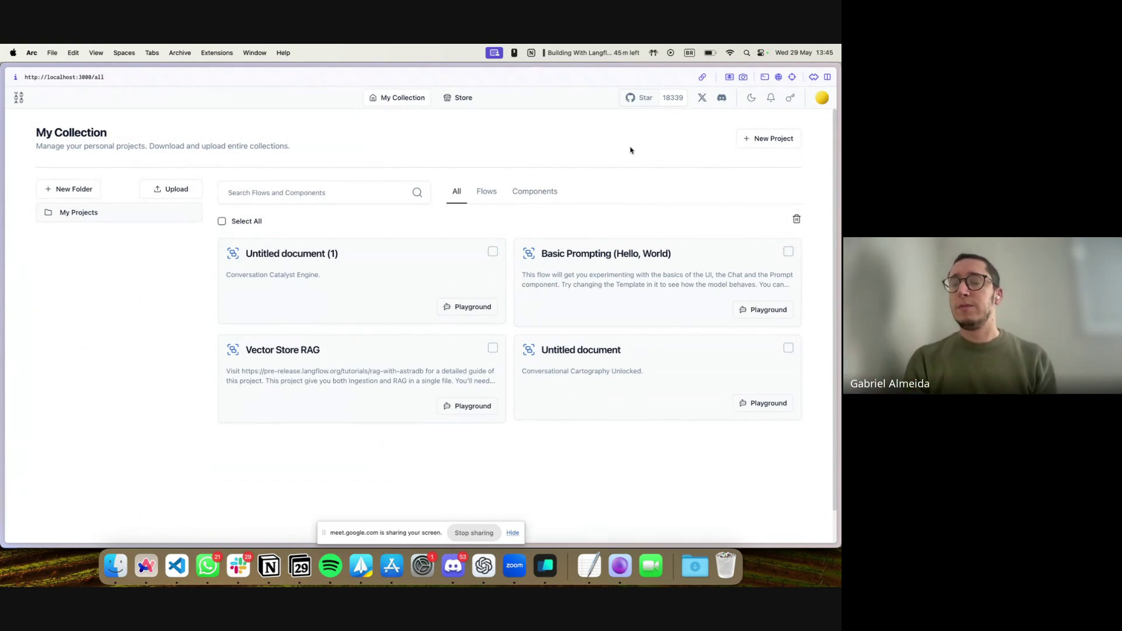
{"action": "left_click", "coordinate": [791, 99]}
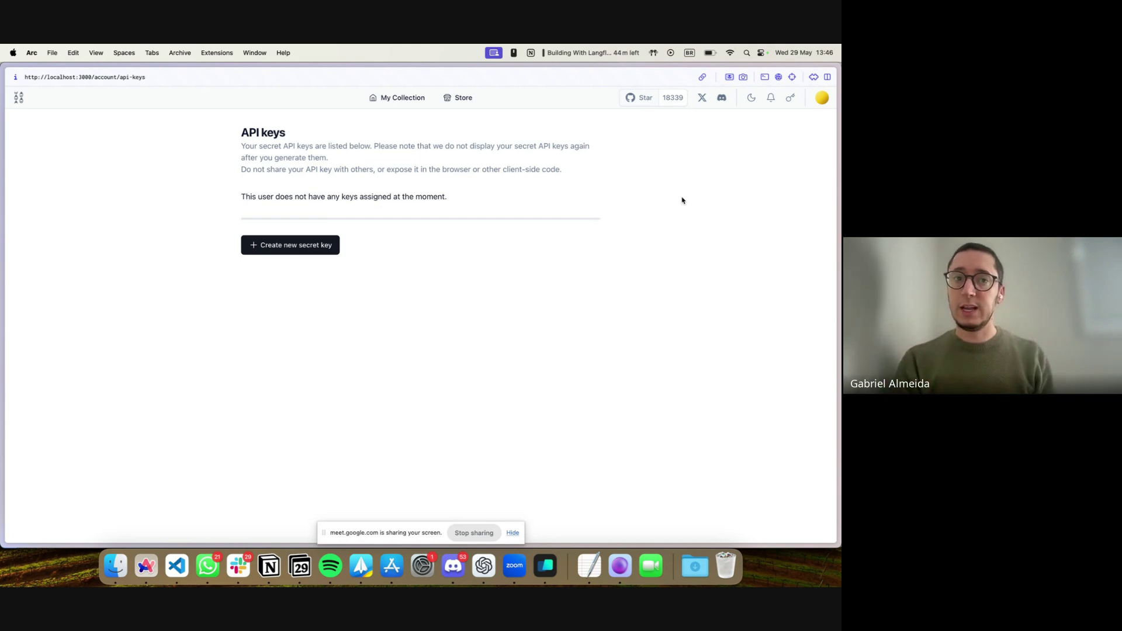
{"action": "key", "text": "super+s"}
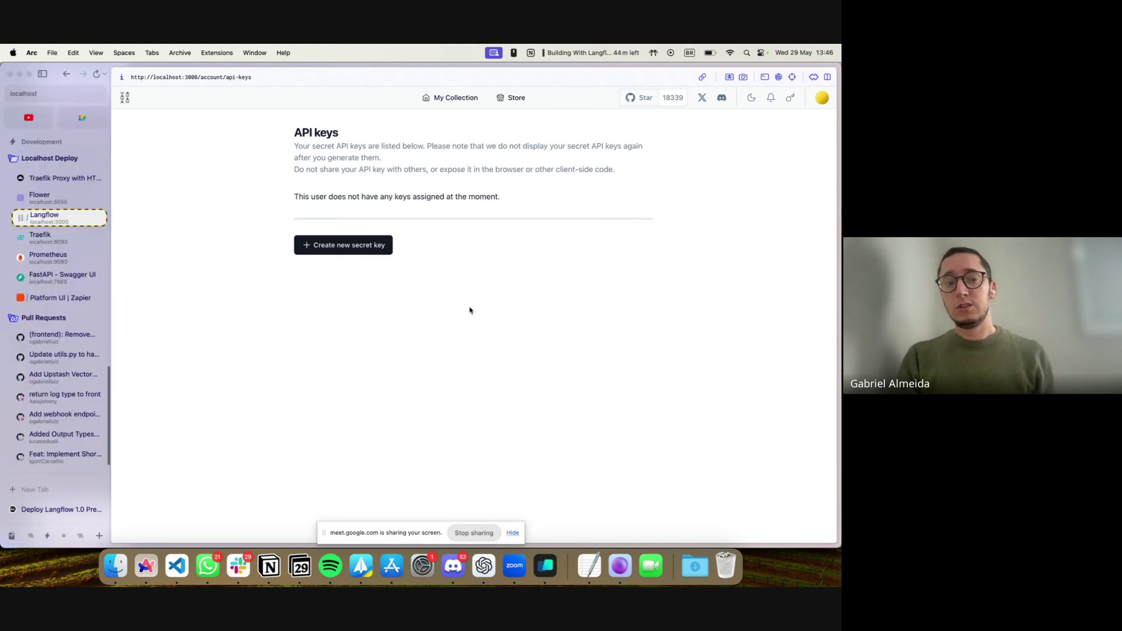
{"action": "scroll", "coordinate": [85, 403], "scroll_direction": "down", "scroll_amount": 5}
{"action": "scroll", "coordinate": [82, 404], "scroll_direction": "down", "scroll_amount": 2}
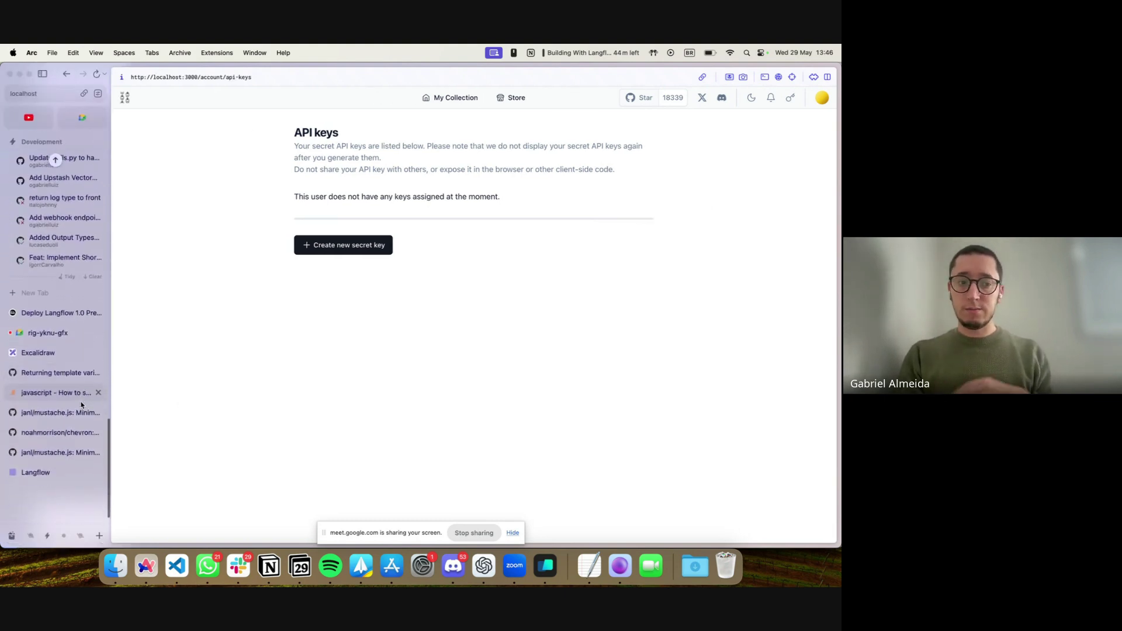
{"action": "scroll", "coordinate": [81, 405], "scroll_direction": "up", "scroll_amount": 2}
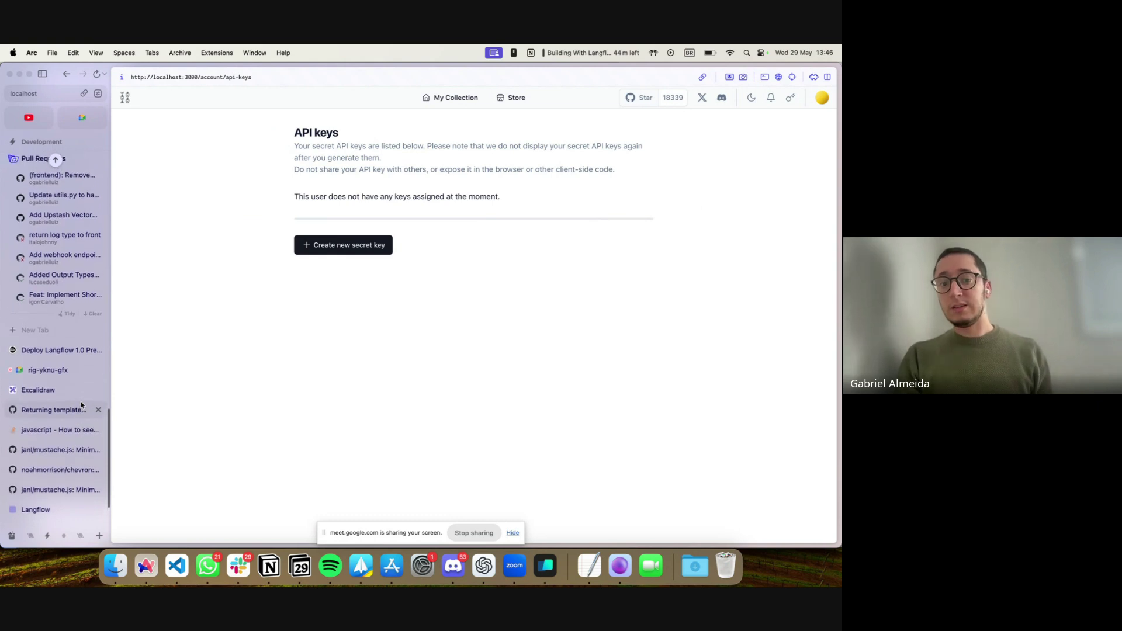
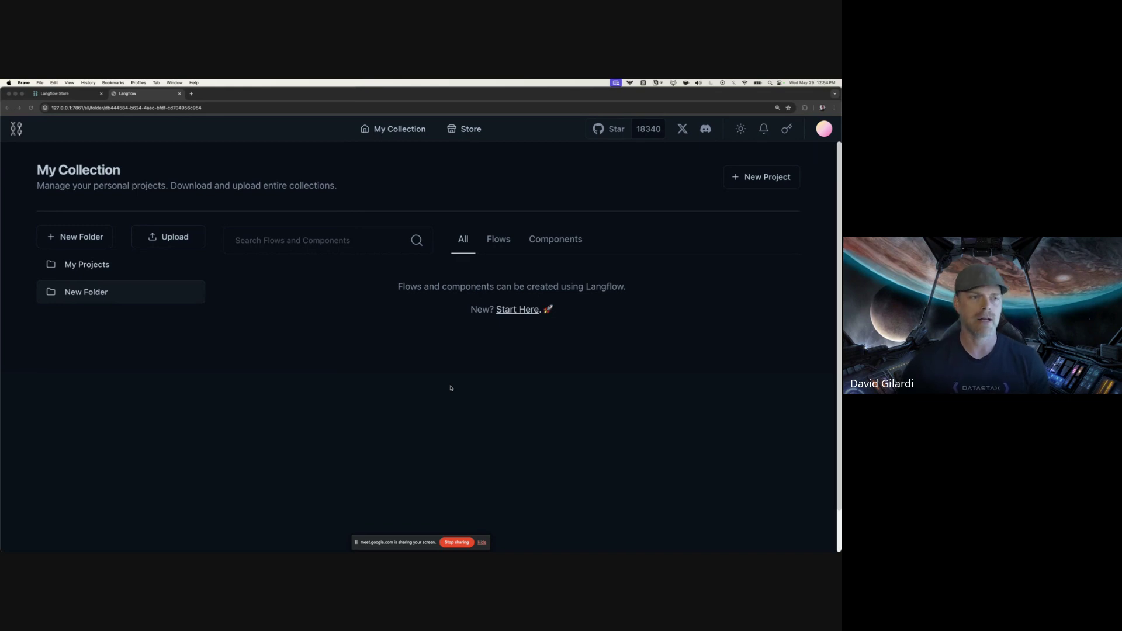
Start a new blank flow from the empty New Folder in My Collection
{"action": "left_click", "coordinate": [56, 108]}
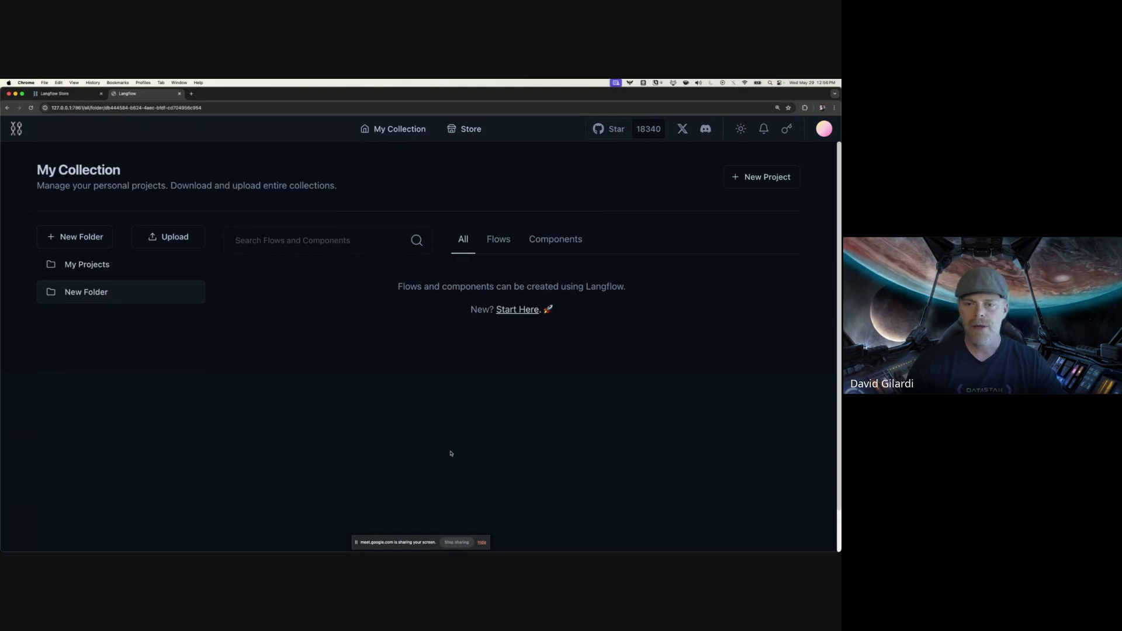
{"action": "left_click", "coordinate": [517, 310]}
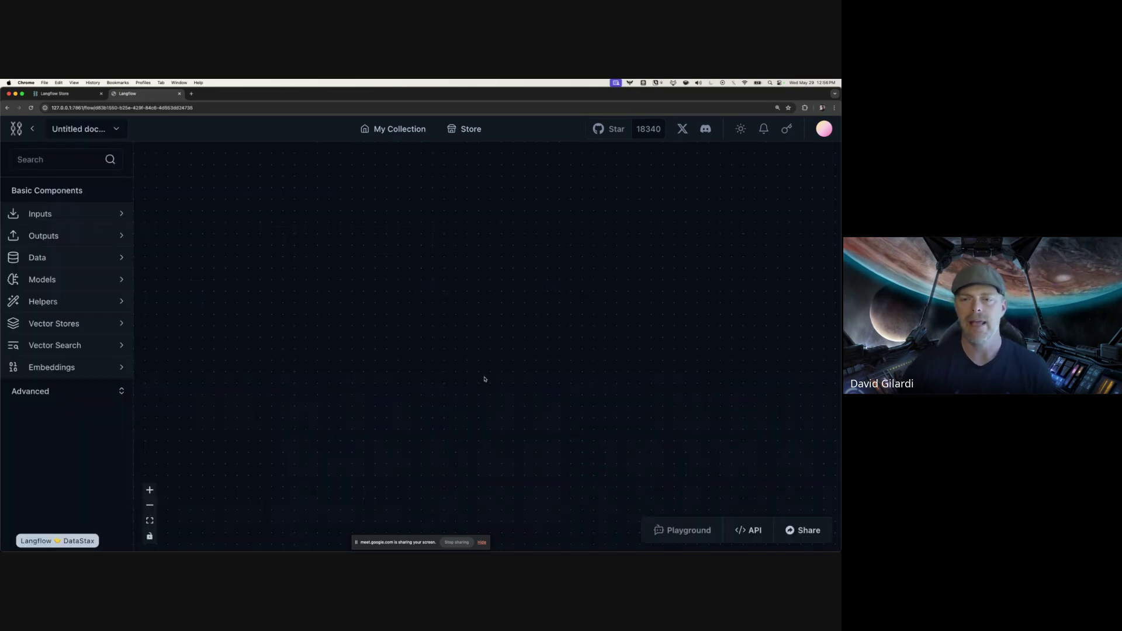
{"action": "scroll", "coordinate": [418, 359], "scroll_direction": "up", "scroll_amount": 5}
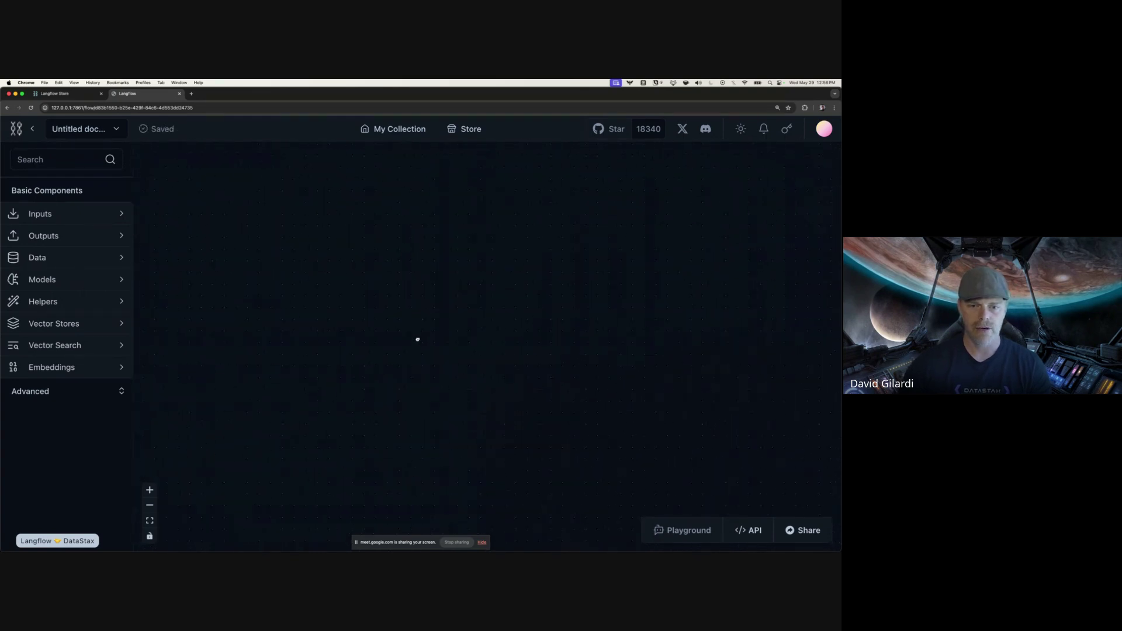
{"action": "scroll", "coordinate": [391, 316], "scroll_direction": "up", "scroll_amount": 5}
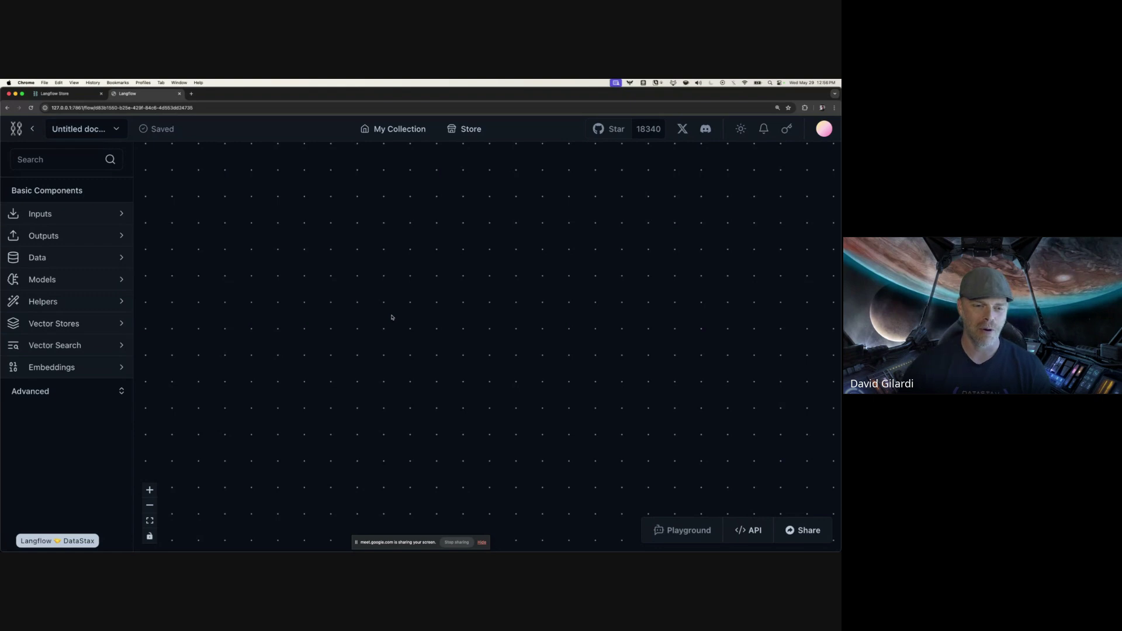
{"action": "scroll", "coordinate": [378, 308], "scroll_direction": "down", "scroll_amount": 1}
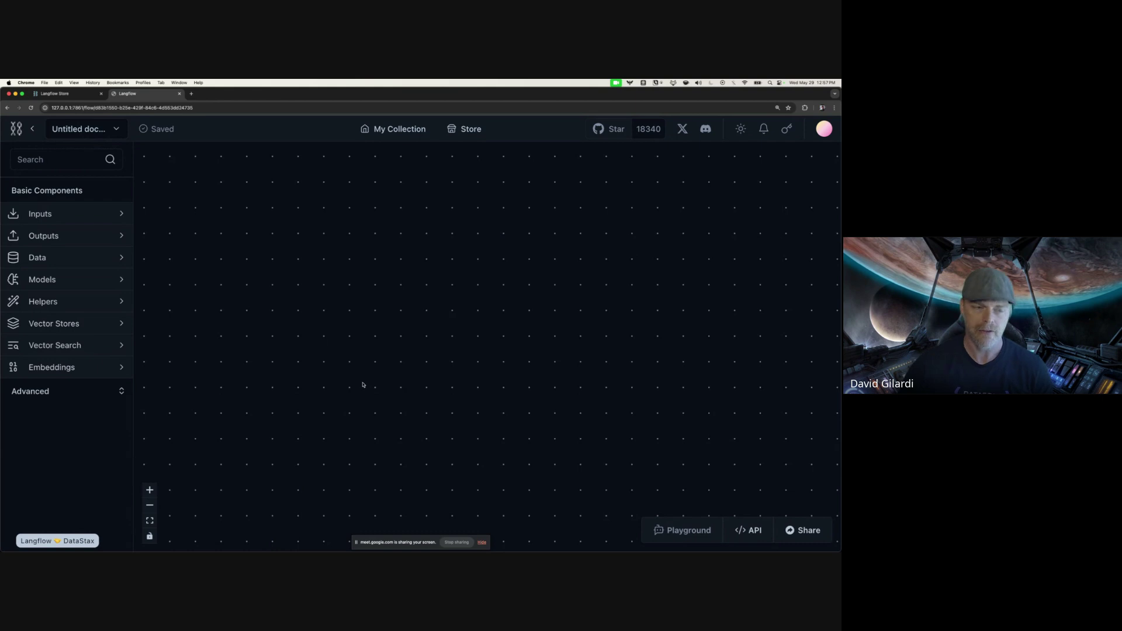
Expand the Inputs, Outputs, Models and Vector Stores categories to review the components each one offers
{"action": "left_click", "coordinate": [64, 214]}
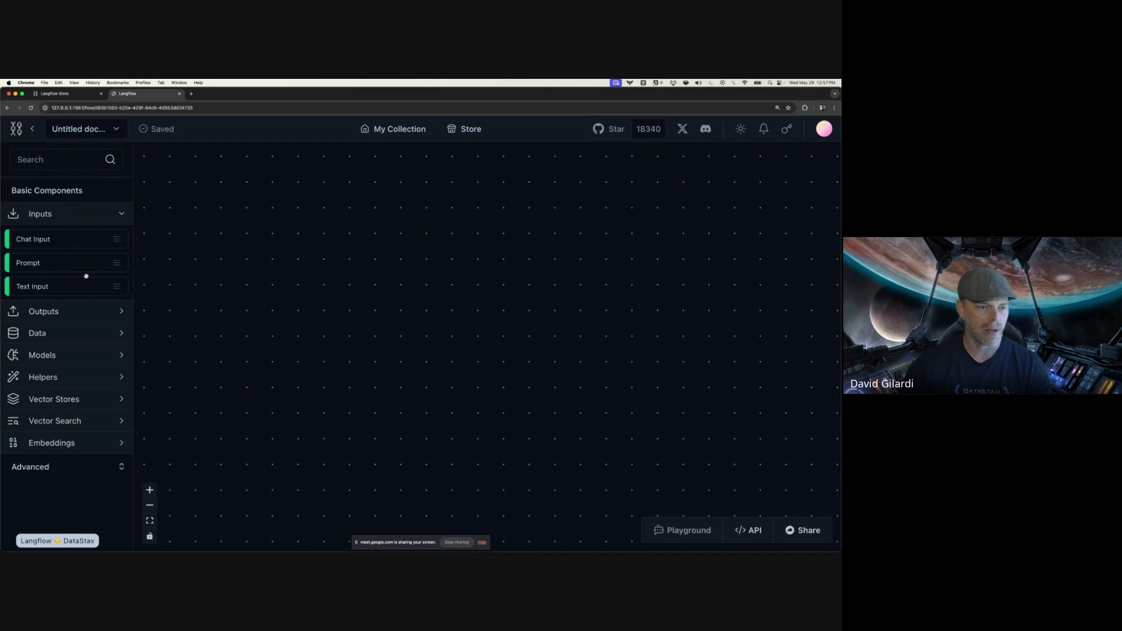
{"action": "left_click", "coordinate": [87, 316]}
{"action": "scroll", "coordinate": [110, 330], "scroll_direction": "down", "scroll_amount": 1}
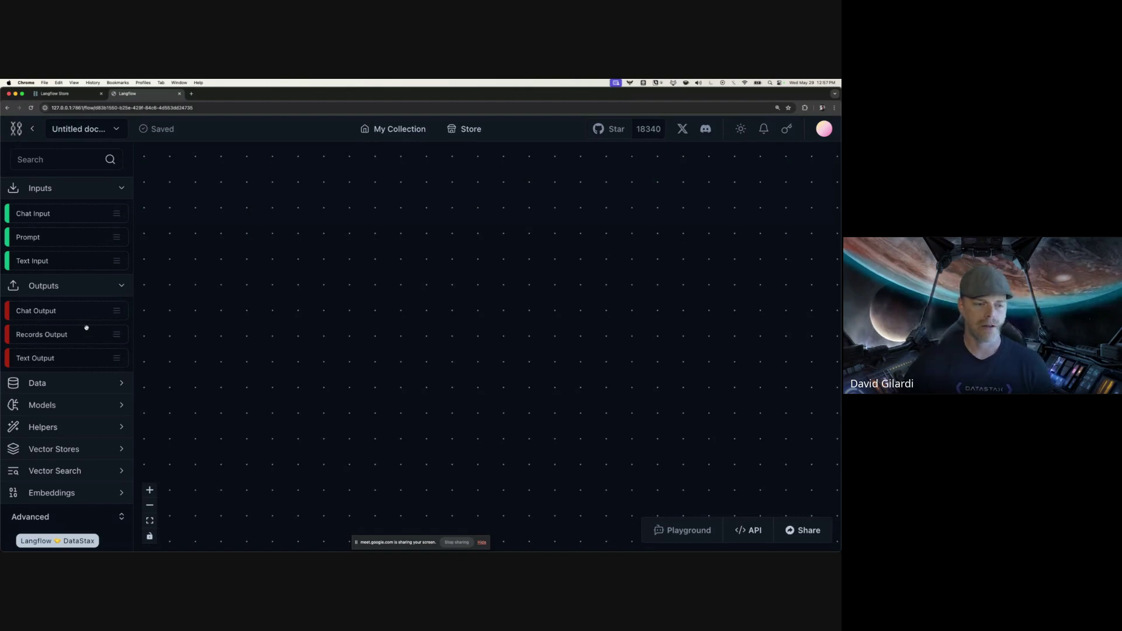
{"action": "left_click", "coordinate": [104, 405]}
{"action": "scroll", "coordinate": [90, 388], "scroll_direction": "down", "scroll_amount": 4}
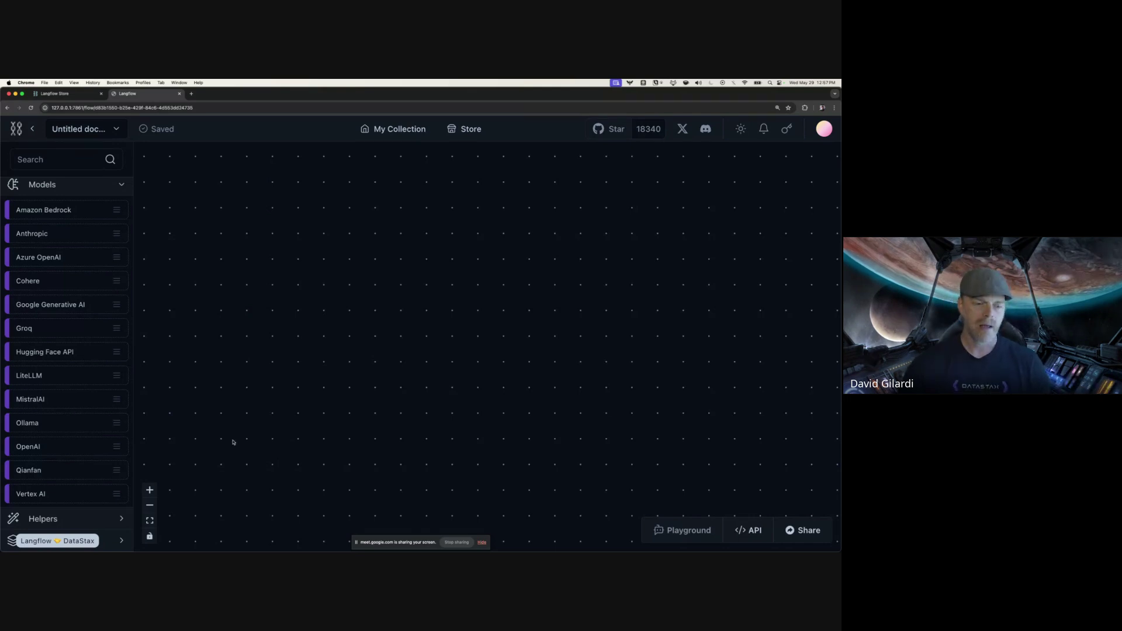
{"action": "scroll", "coordinate": [81, 414], "scroll_direction": "down", "scroll_amount": 1}
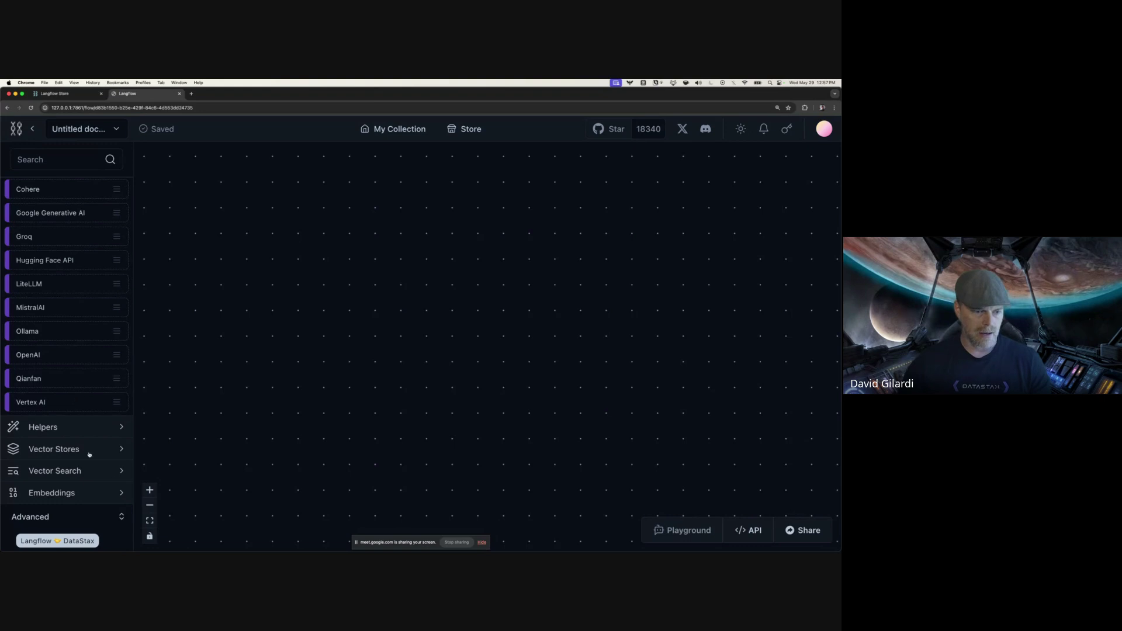
{"action": "left_click", "coordinate": [89, 454]}
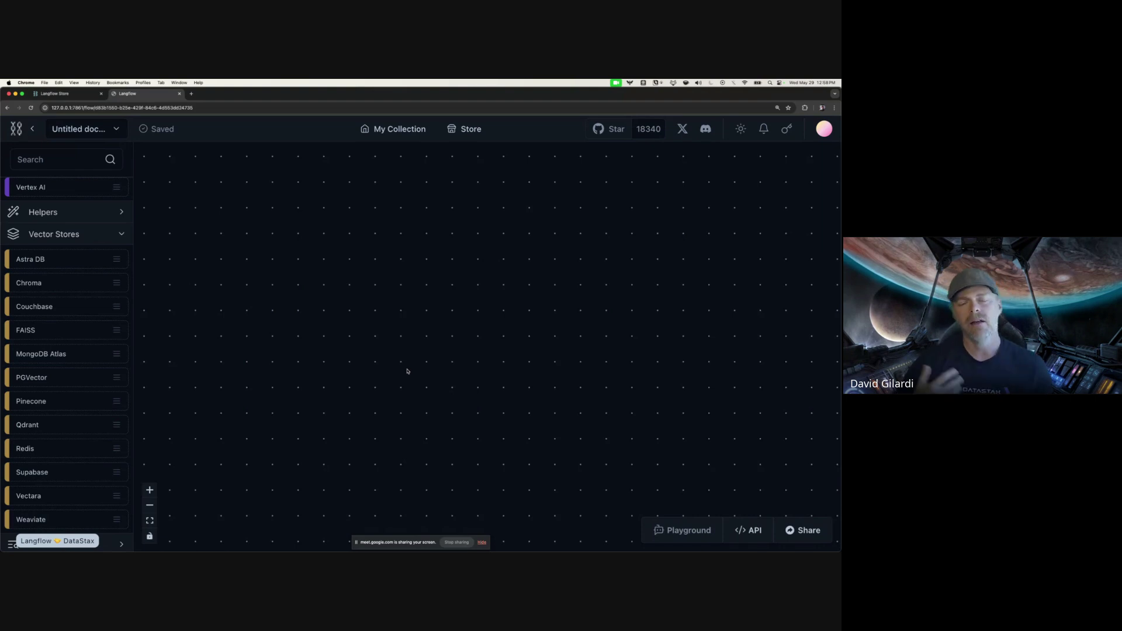
{"action": "scroll", "coordinate": [88, 304], "scroll_direction": "down", "scroll_amount": 1}
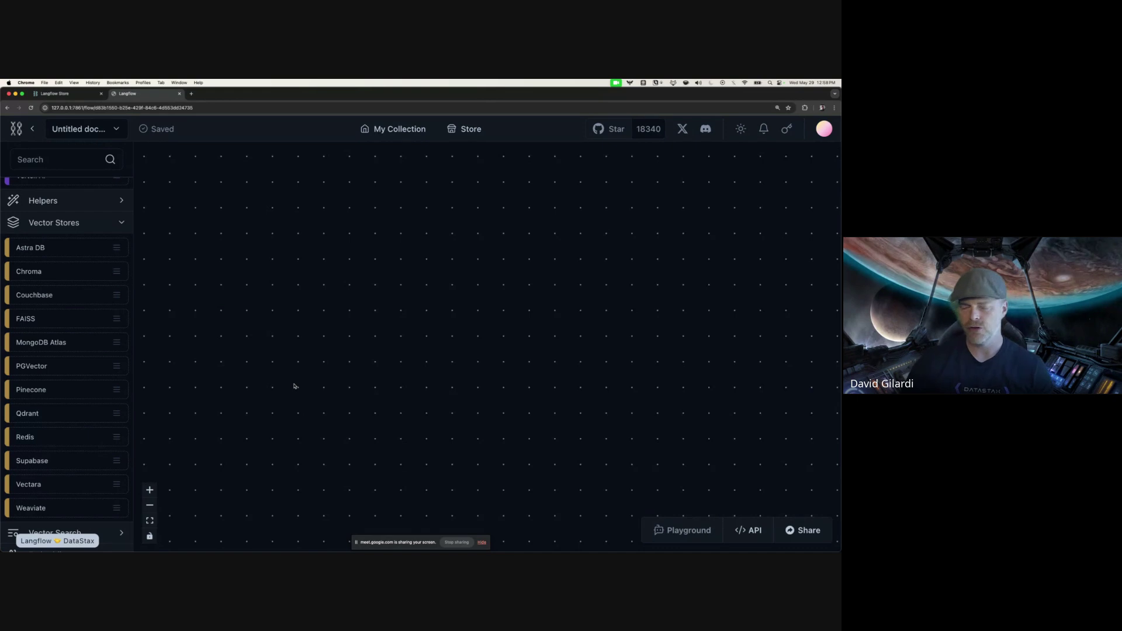
Collapse the Vector Stores, Models, Outputs and Inputs component categories again
{"action": "left_click", "coordinate": [104, 230]}
{"action": "scroll", "coordinate": [197, 343], "scroll_direction": "up", "scroll_amount": 5}
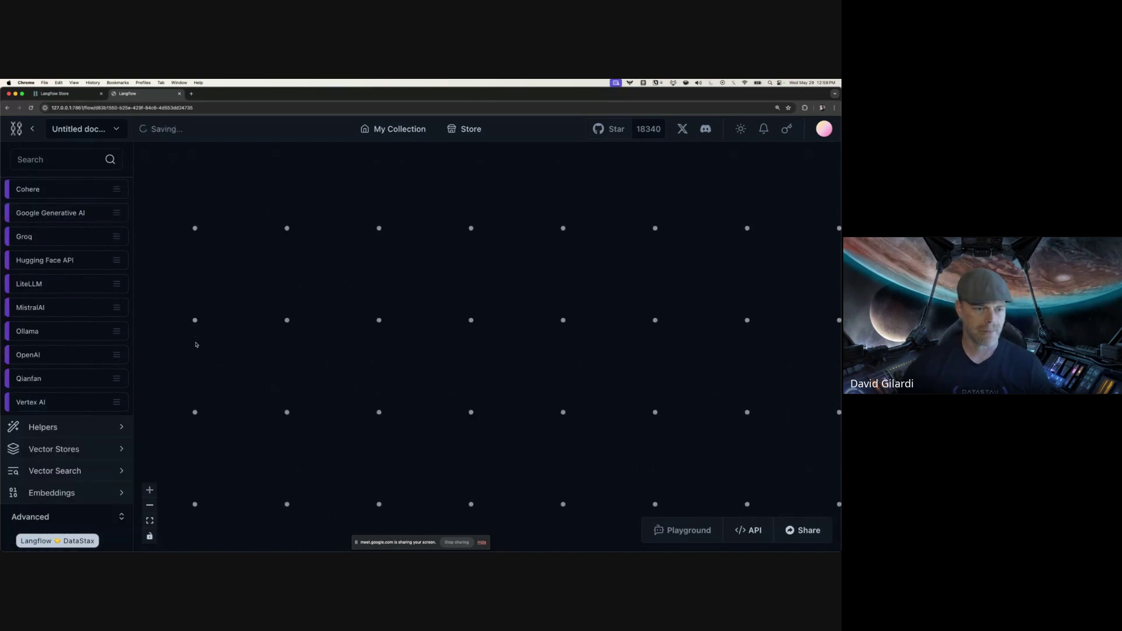
{"action": "scroll", "coordinate": [67, 328], "scroll_direction": "up", "scroll_amount": 5}
{"action": "left_click", "coordinate": [69, 430]}
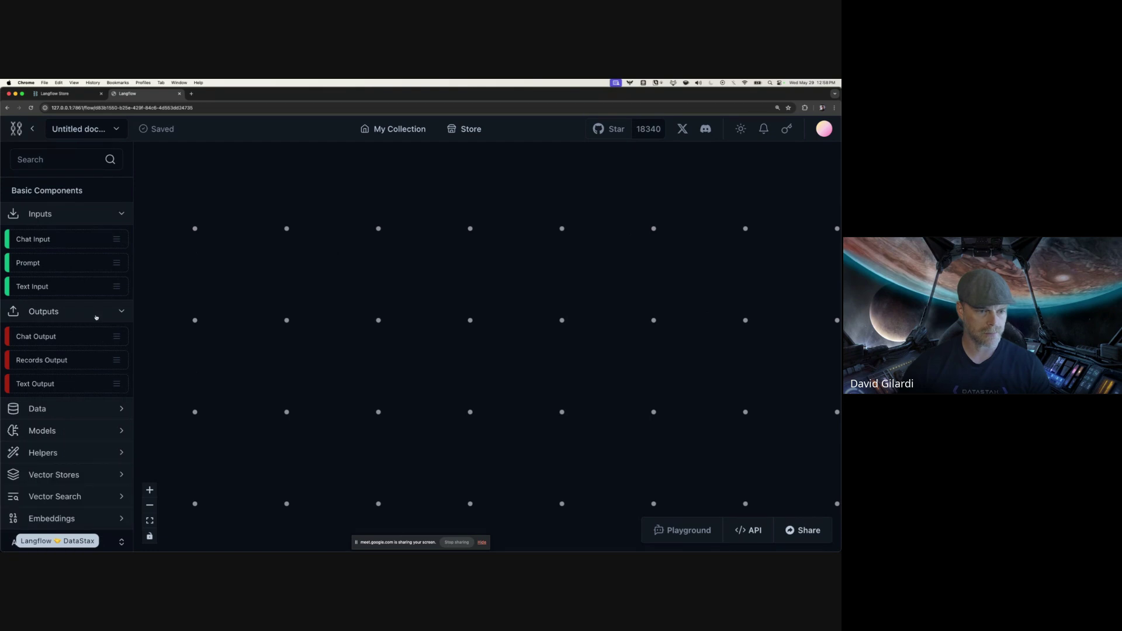
{"action": "left_click", "coordinate": [88, 311]}
{"action": "left_click", "coordinate": [98, 215]}
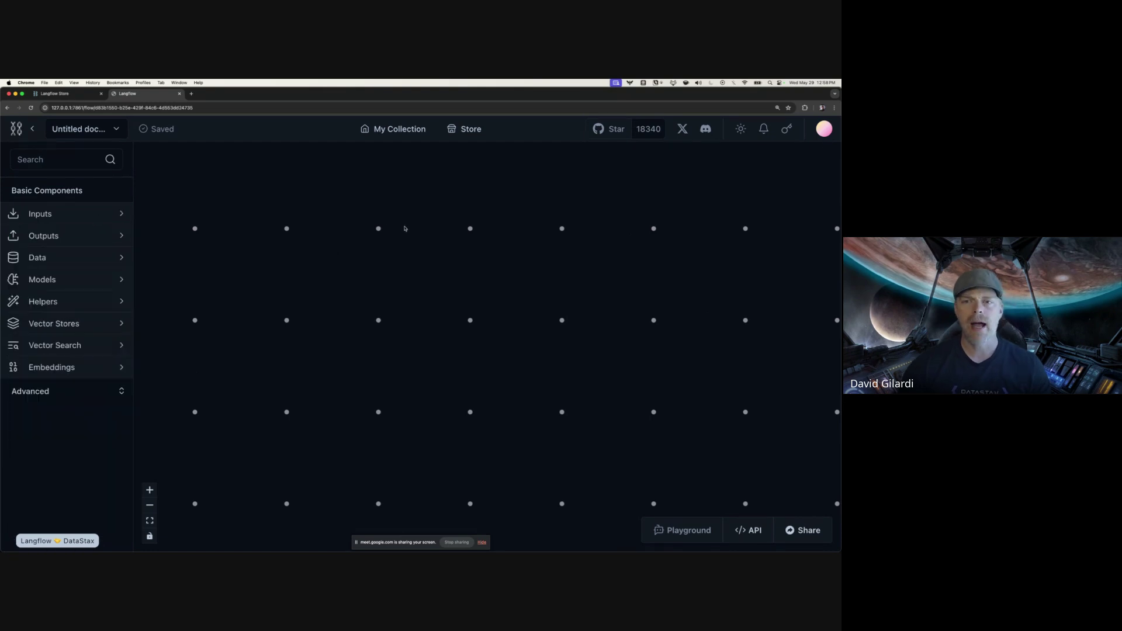
{"action": "scroll", "coordinate": [403, 237], "scroll_direction": "down", "scroll_amount": 3}
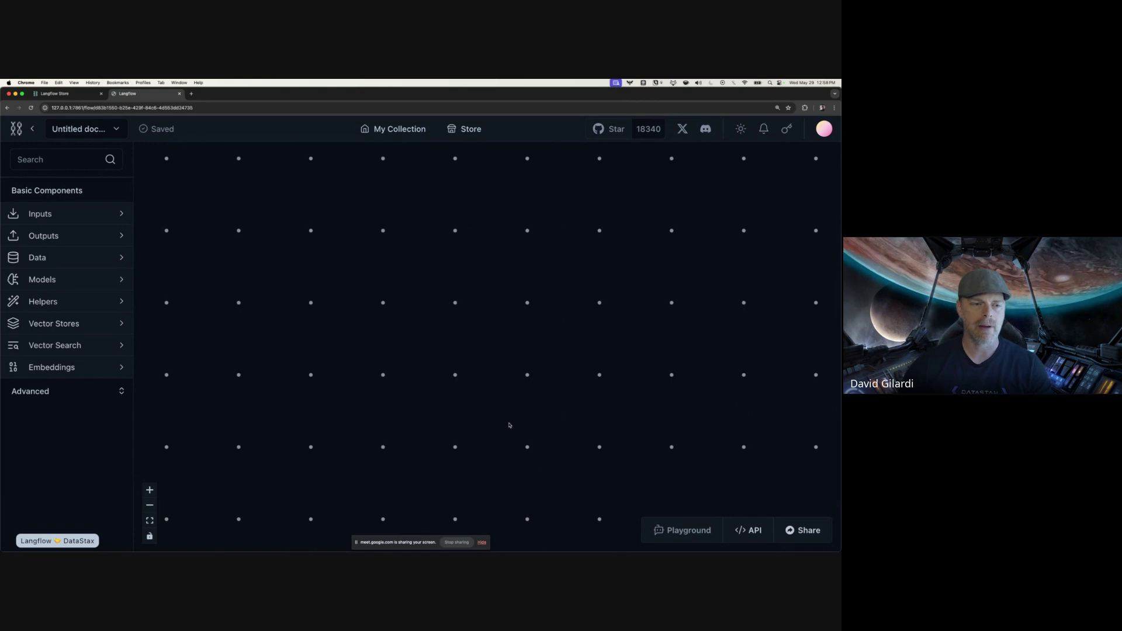
Create a new project in New Folder from the Basic Prompting (Hello, World) template
{"action": "scroll", "coordinate": [509, 425], "scroll_direction": "down", "scroll_amount": 3}
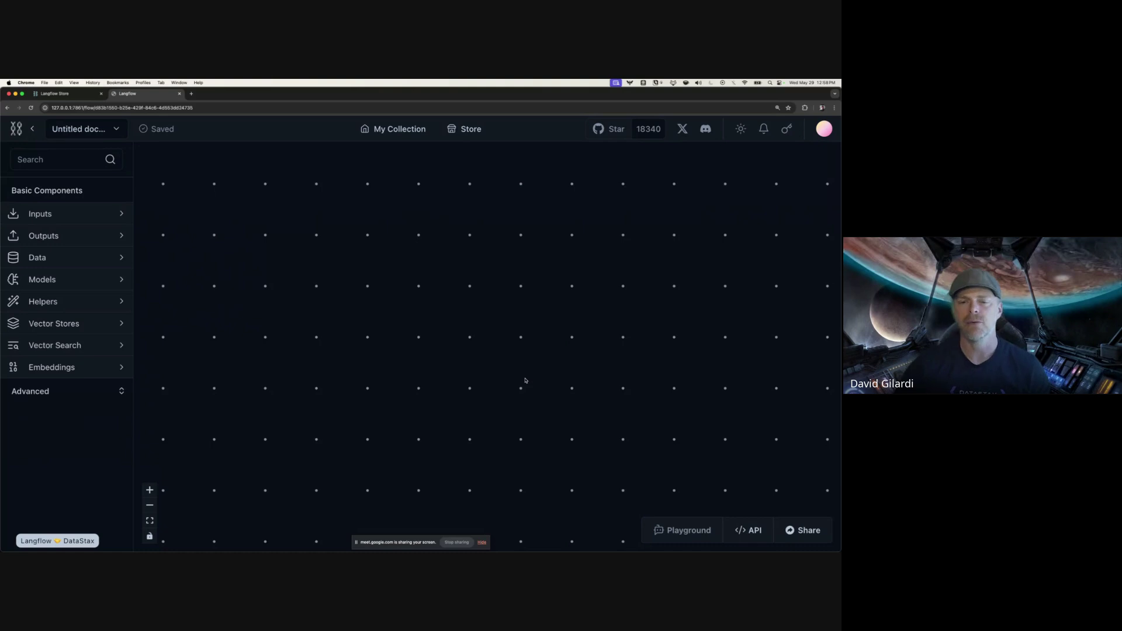
{"action": "scroll", "coordinate": [473, 368], "scroll_direction": "down", "scroll_amount": 1}
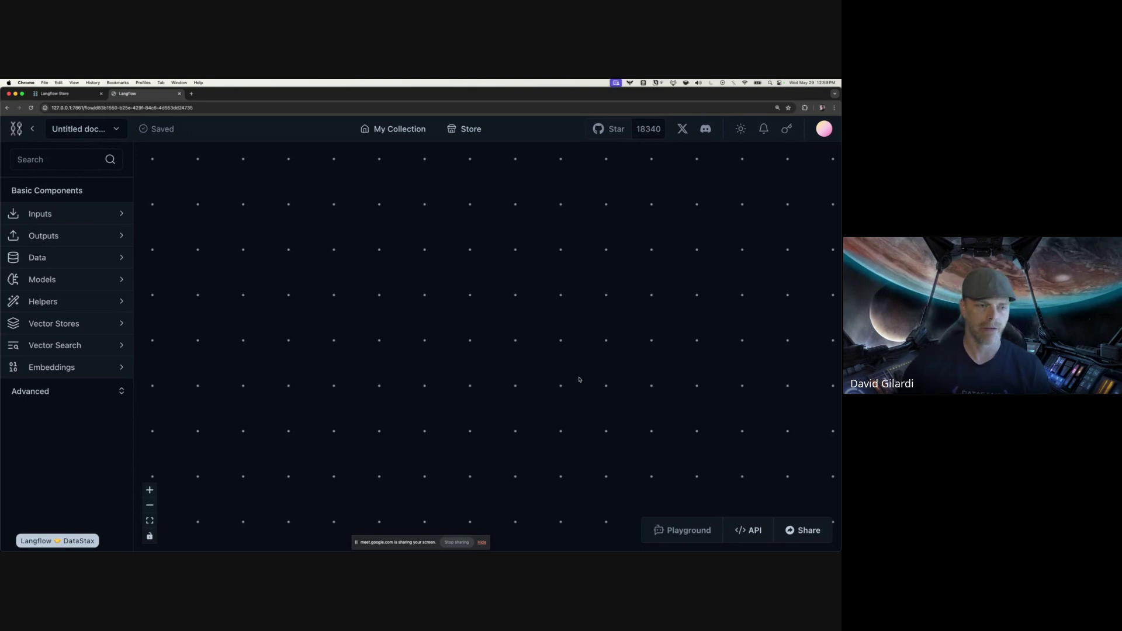
{"action": "left_click", "coordinate": [17, 131]}
{"action": "left_click", "coordinate": [105, 291]}
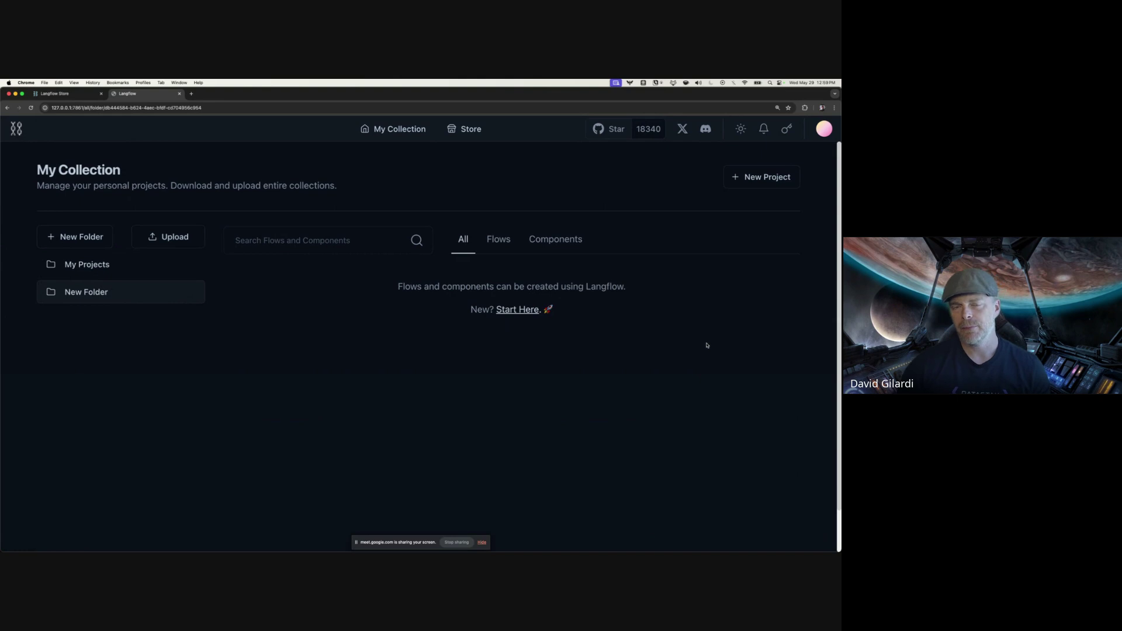
{"action": "left_click", "coordinate": [779, 173]}
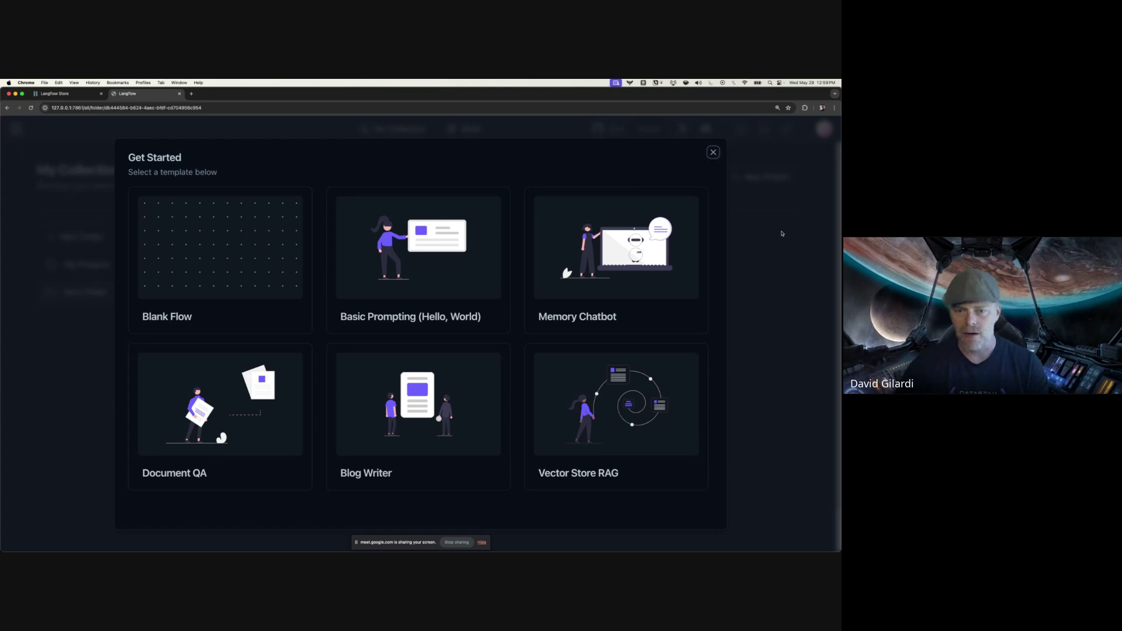
{"action": "left_click", "coordinate": [429, 288]}
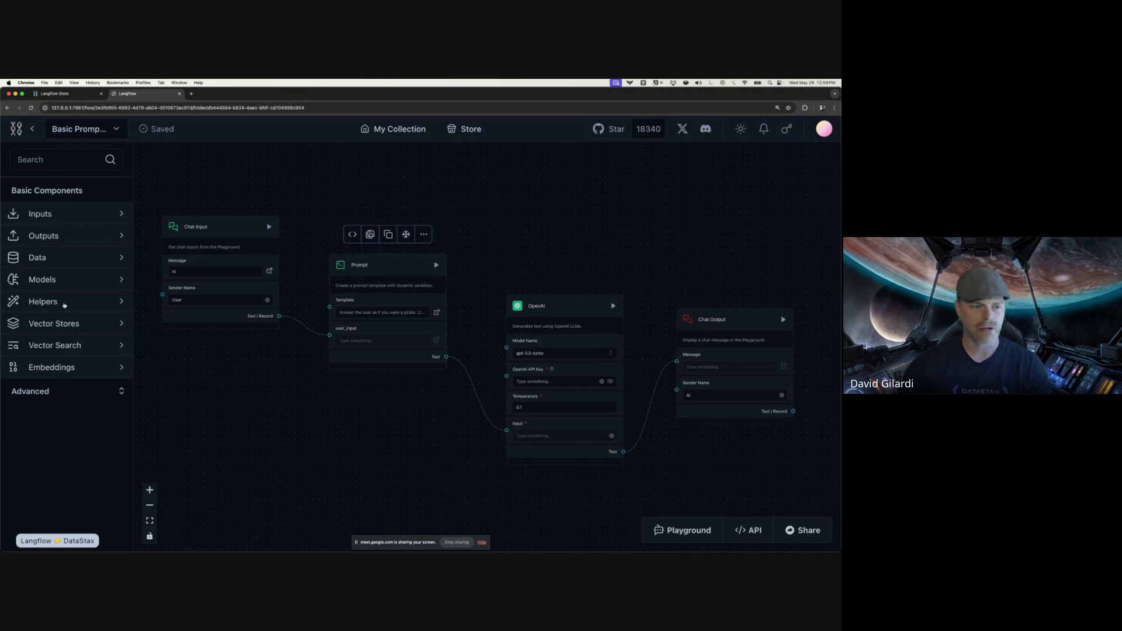
Place a Cohere model component below the Prompt component and delete it again
{"action": "left_click", "coordinate": [51, 279]}
{"action": "scroll", "coordinate": [82, 333], "scroll_direction": "down", "scroll_amount": 5}
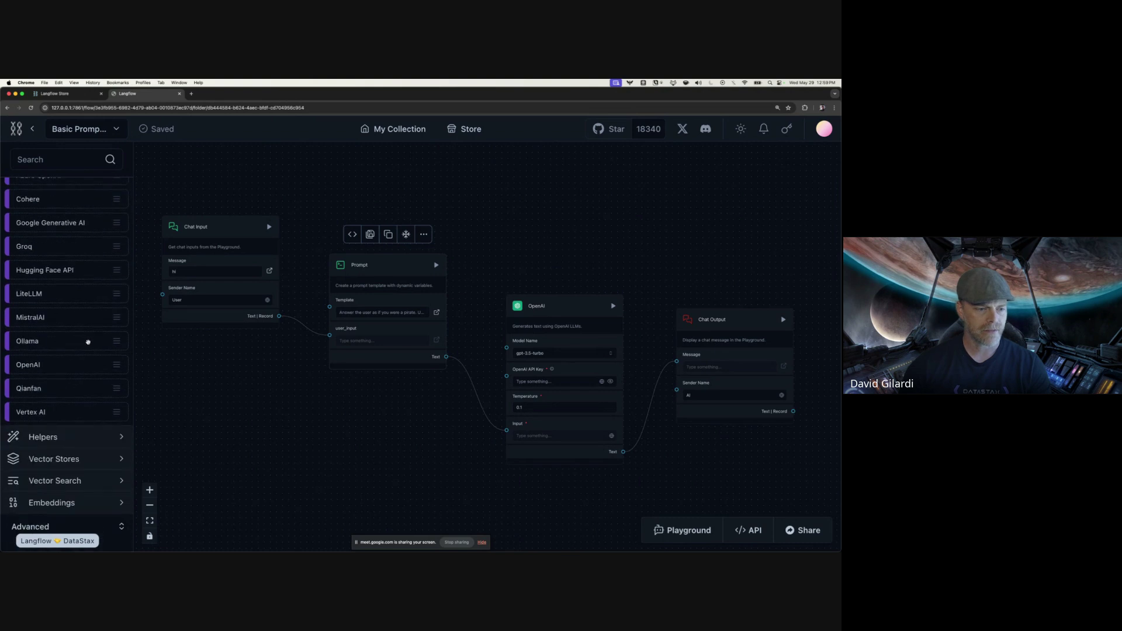
{"action": "scroll", "coordinate": [103, 420], "scroll_direction": "up", "scroll_amount": 3}
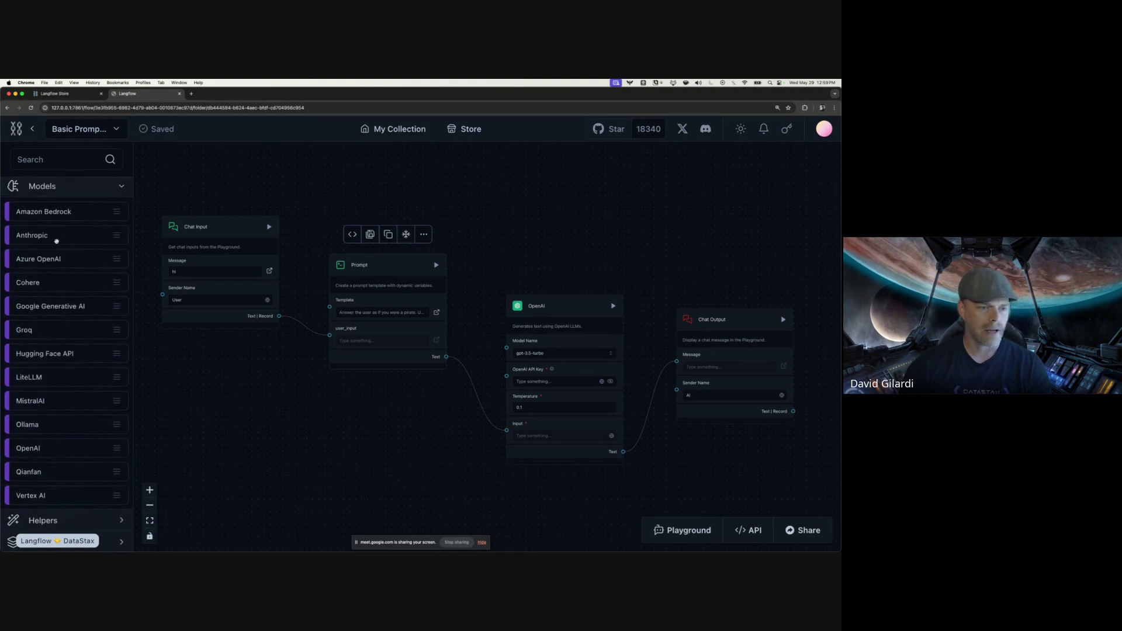
{"action": "left_click_drag", "start_coordinate": [49, 284], "coordinate": [401, 411]}
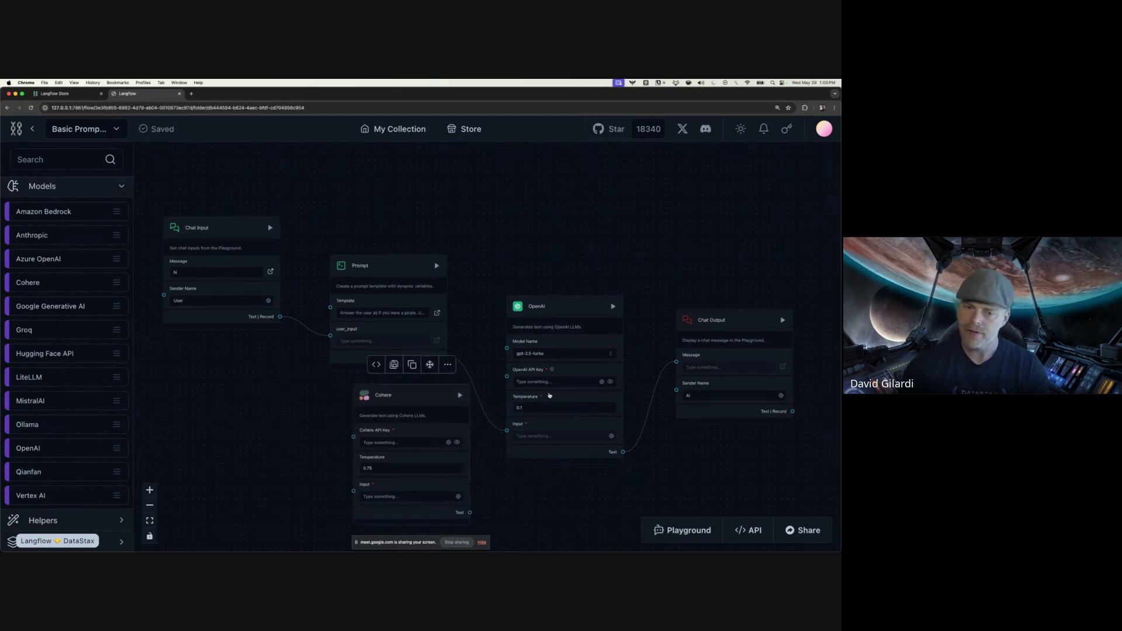
{"action": "left_click", "coordinate": [445, 367]}
{"action": "left_click", "coordinate": [463, 461]}
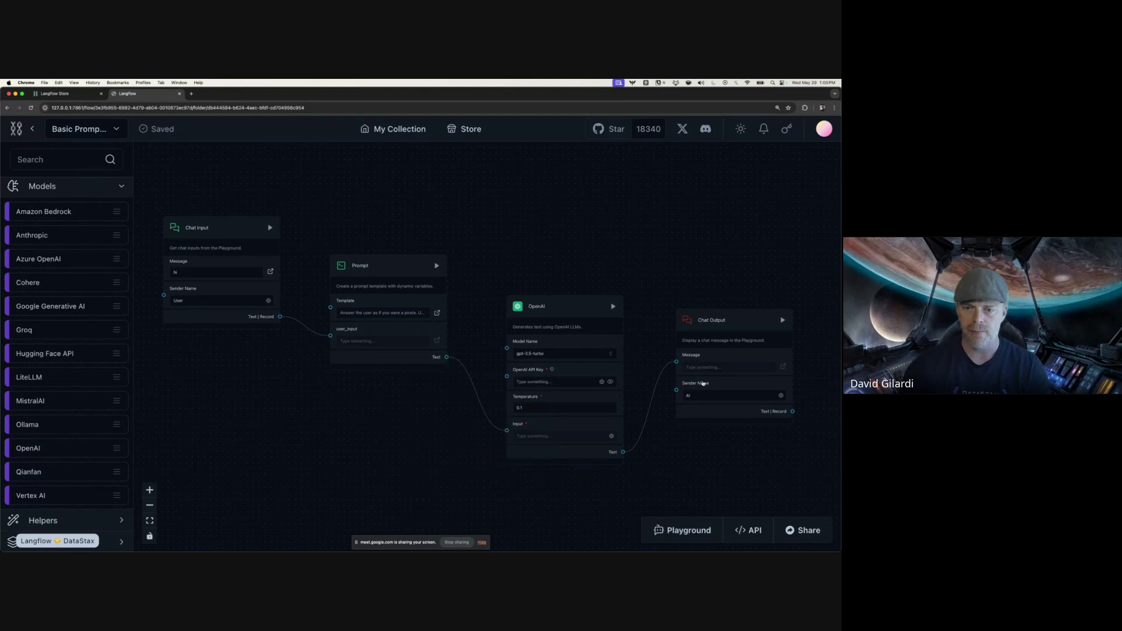
Examine the Python code behind the Chat Input component and close it without editing
{"action": "left_click_drag", "start_coordinate": [734, 461], "coordinate": [729, 466]}
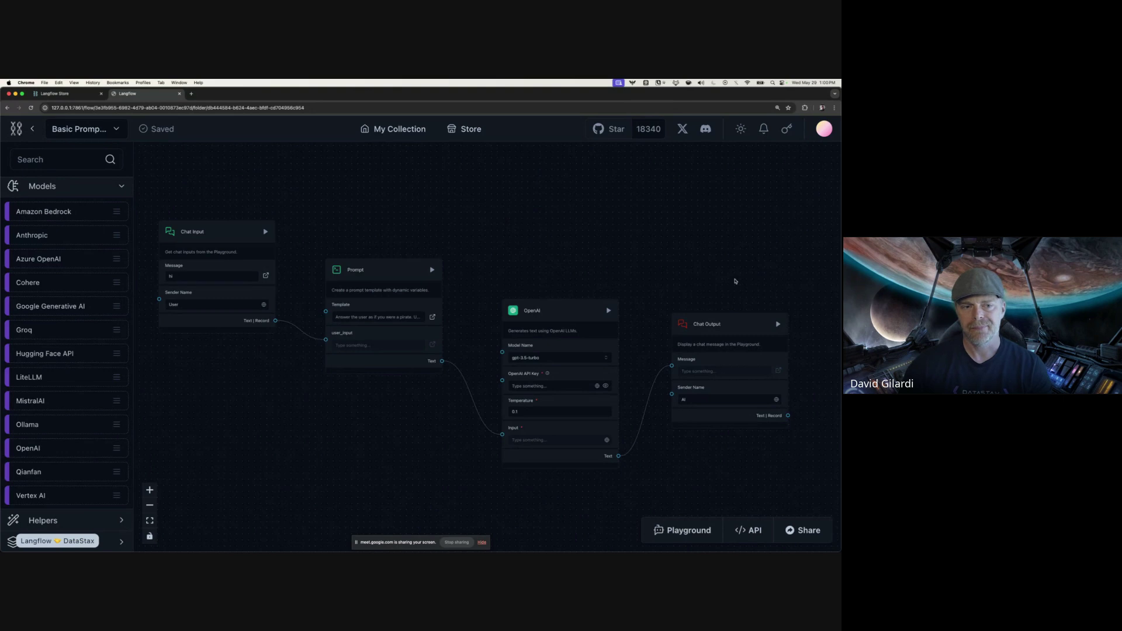
{"action": "scroll", "coordinate": [193, 245], "scroll_direction": "up", "scroll_amount": 3}
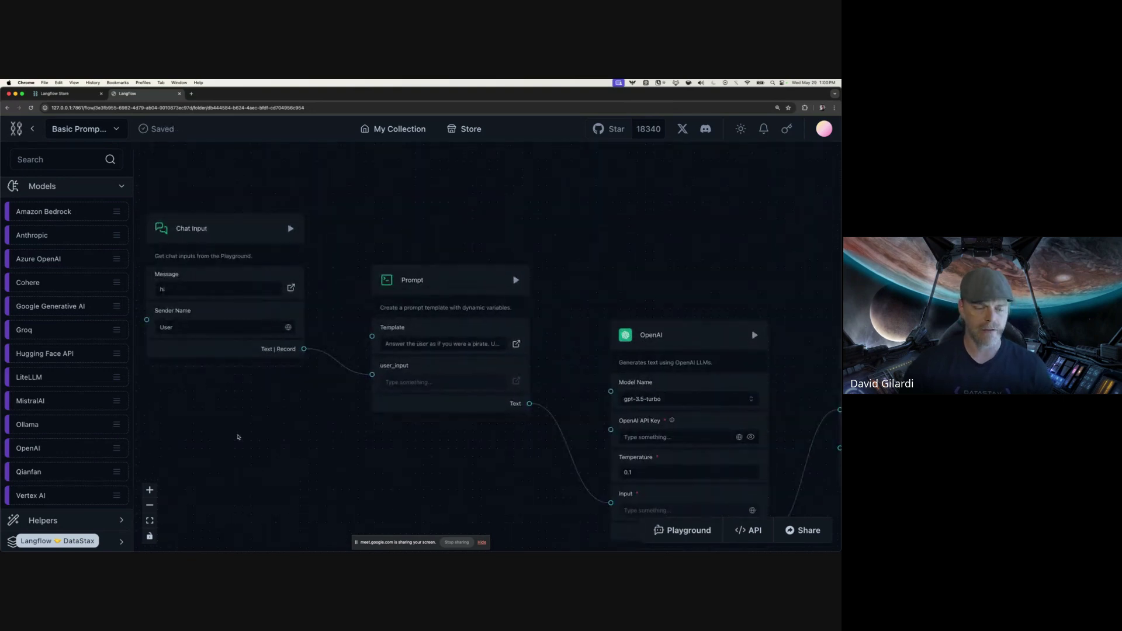
{"action": "left_click_drag", "start_coordinate": [238, 438], "coordinate": [292, 485]}
{"action": "scroll", "coordinate": [292, 485], "scroll_direction": "up", "scroll_amount": 1}
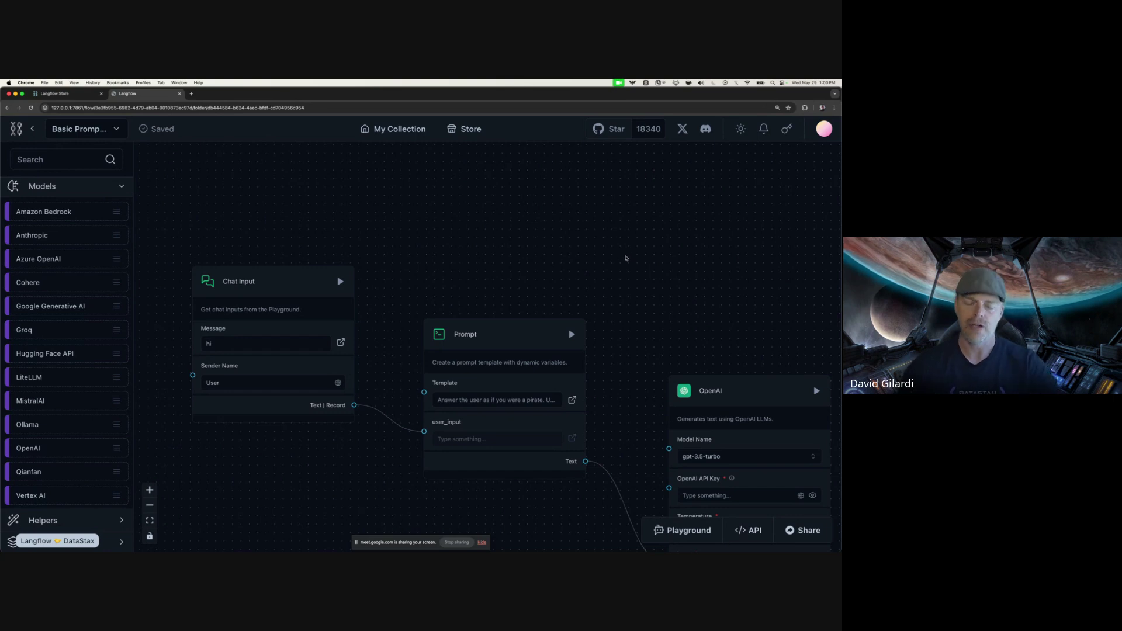
{"action": "left_click", "coordinate": [236, 322]}
{"action": "left_click", "coordinate": [237, 249]}
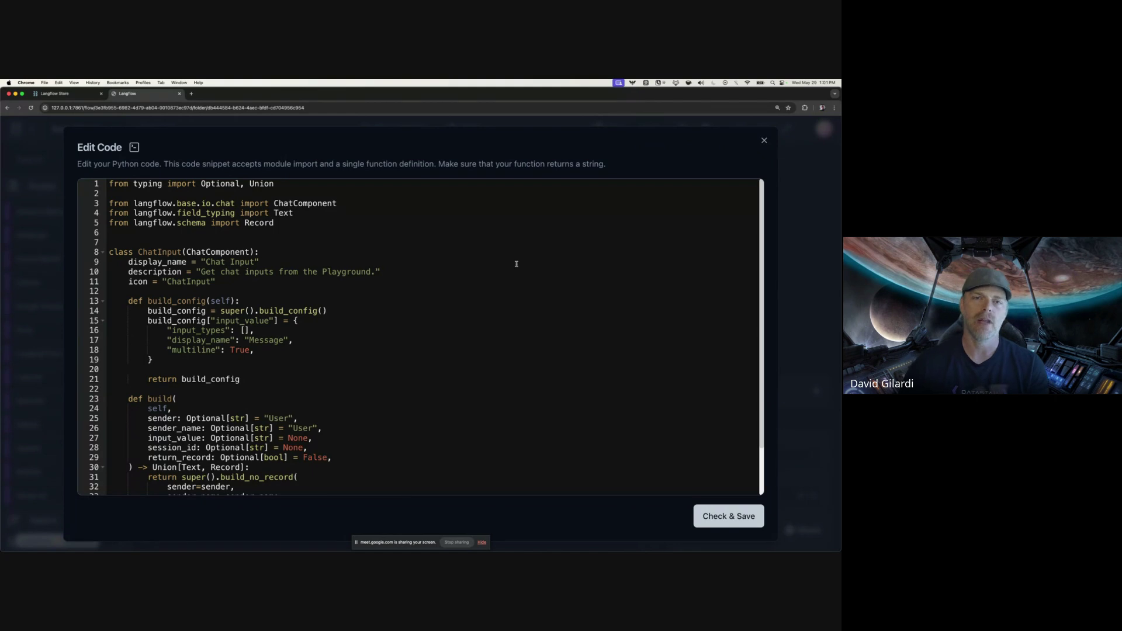
{"action": "left_click", "coordinate": [764, 142]}
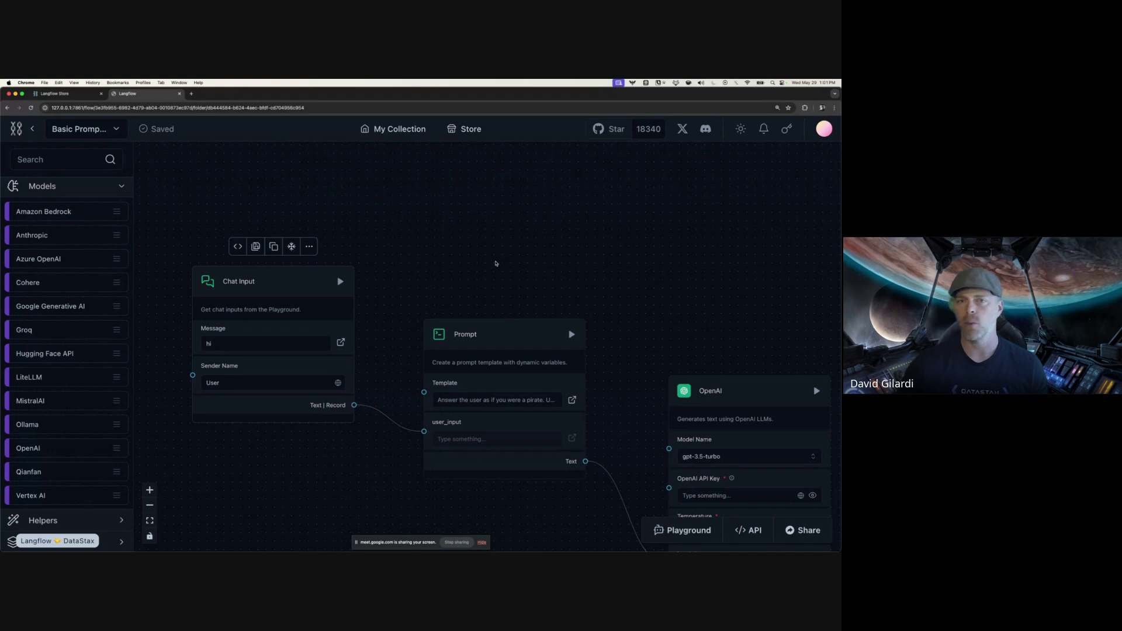
Delete the Chat Input component from the flow
{"action": "scroll", "coordinate": [496, 264], "scroll_direction": "down", "scroll_amount": 3}
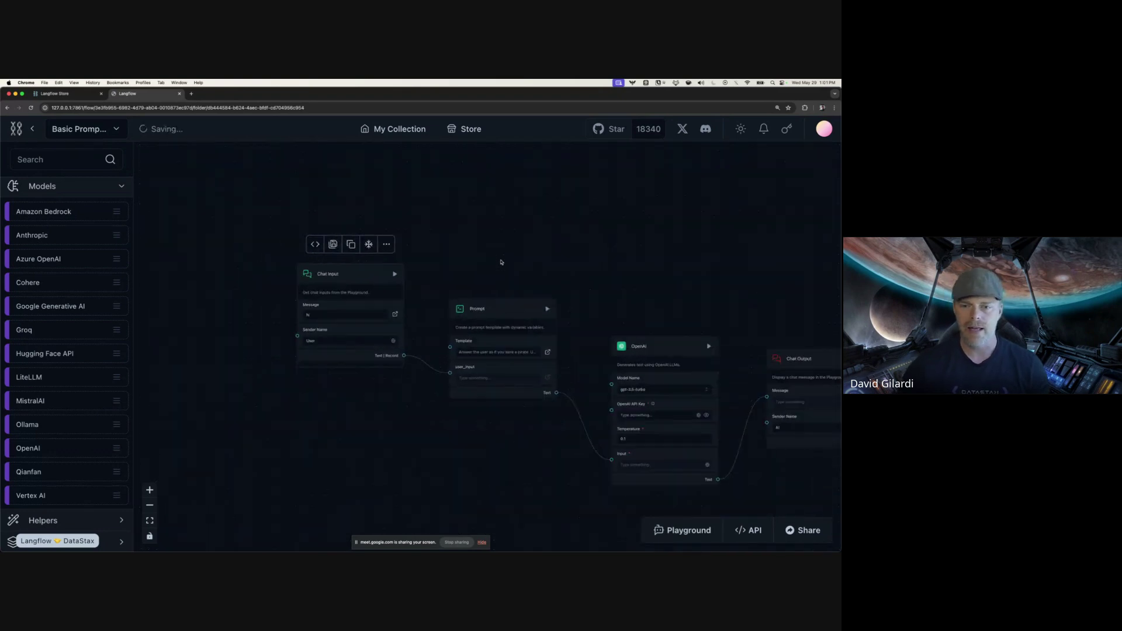
{"action": "left_click_drag", "start_coordinate": [496, 264], "coordinate": [403, 246]}
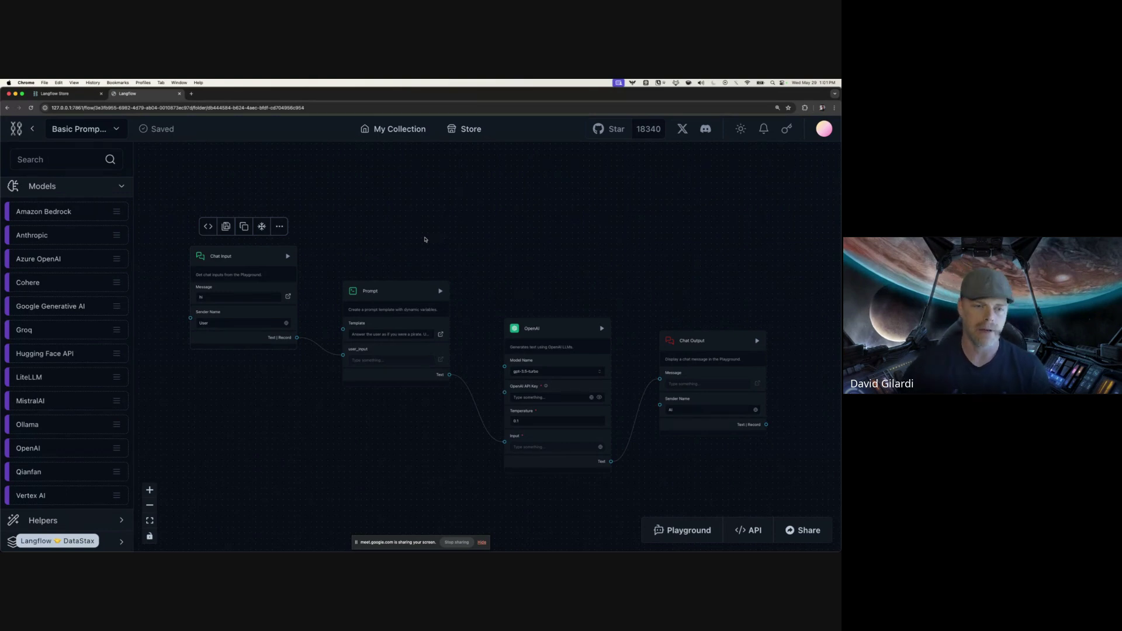
{"action": "scroll", "coordinate": [369, 253], "scroll_direction": "up", "scroll_amount": 3}
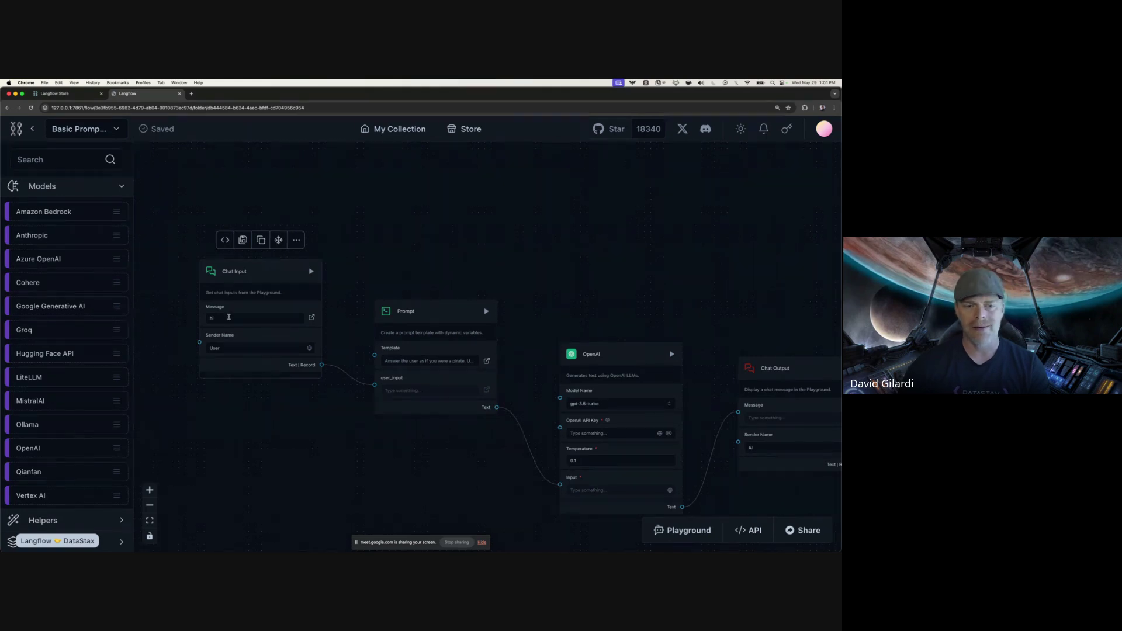
{"action": "left_click", "coordinate": [227, 317]}
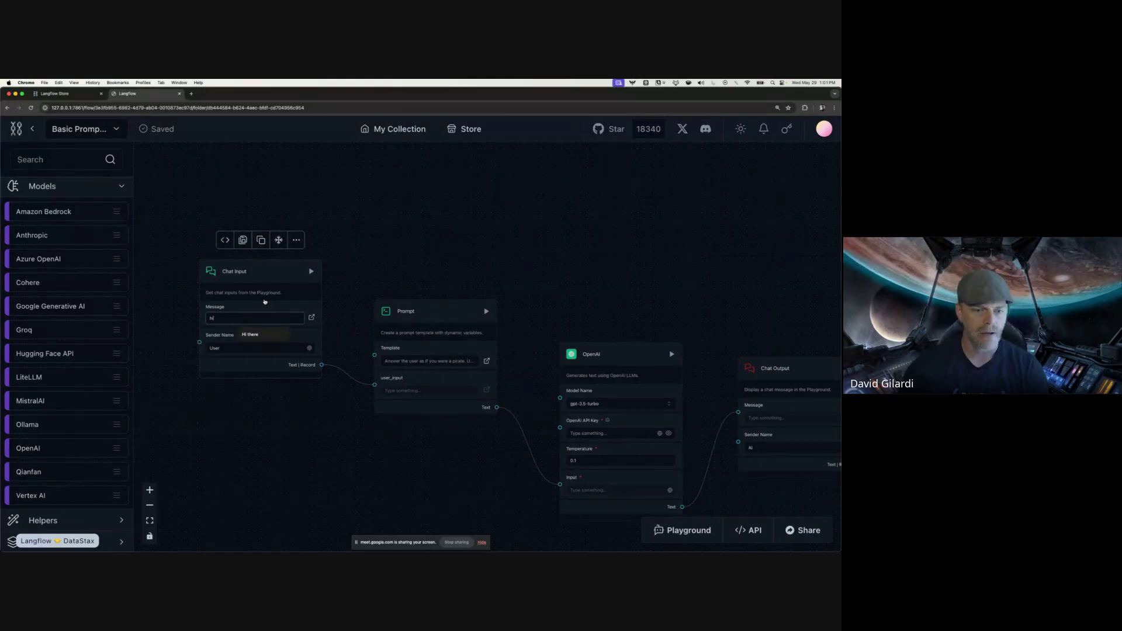
{"action": "left_click", "coordinate": [265, 301]}
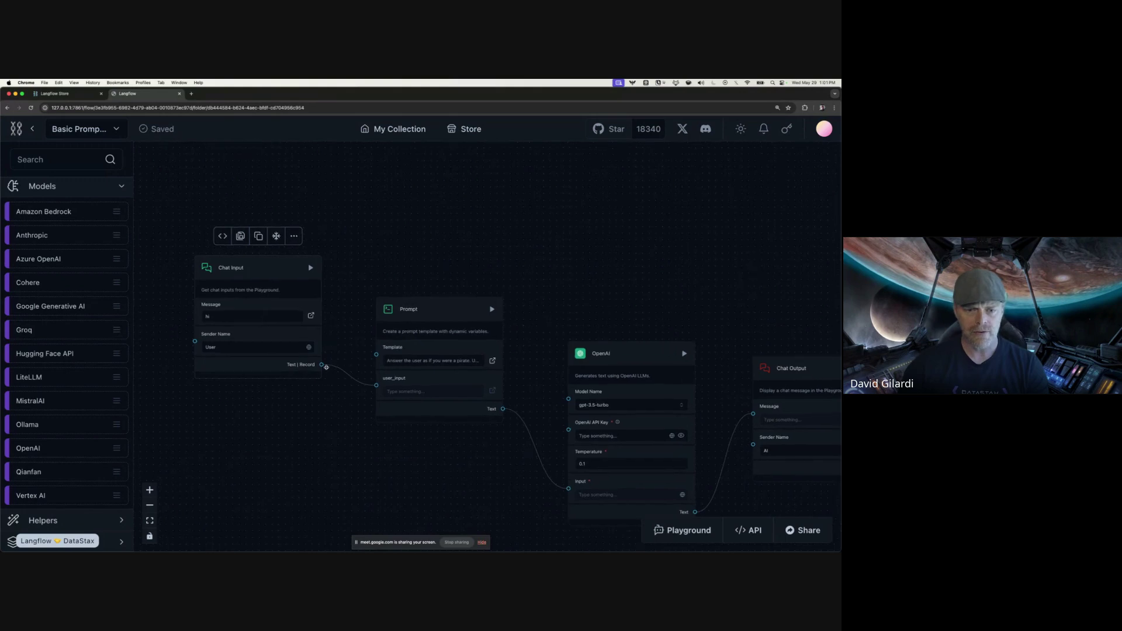
{"action": "scroll", "coordinate": [325, 364], "scroll_direction": "up", "scroll_amount": 3}
{"action": "left_click_drag", "start_coordinate": [339, 406], "coordinate": [326, 395]}
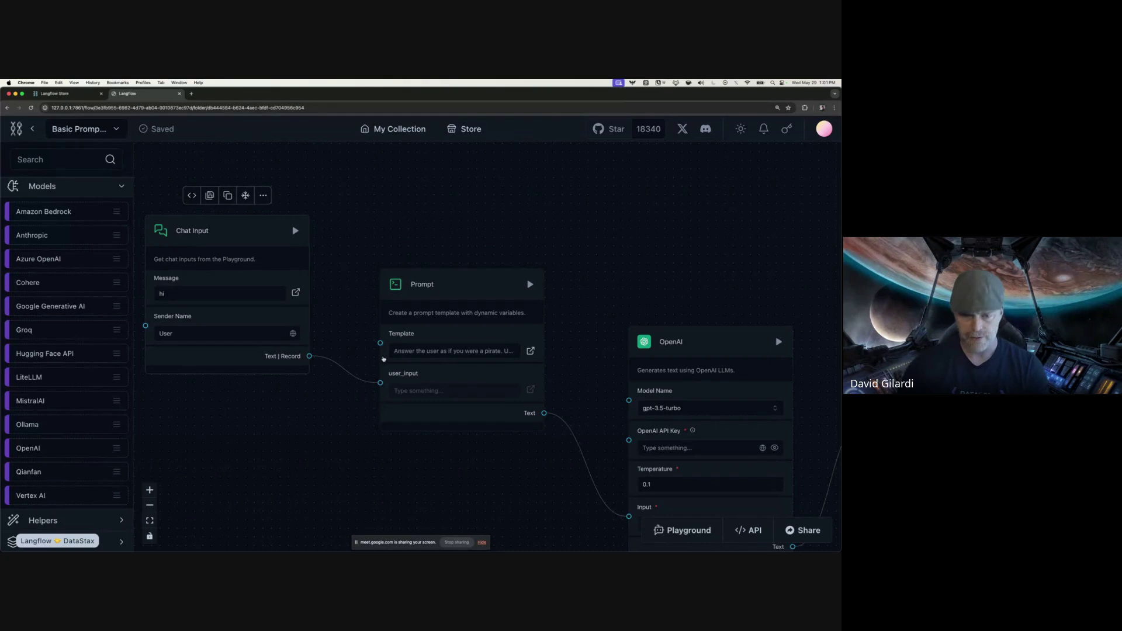
{"action": "key", "text": "BackSpace"}
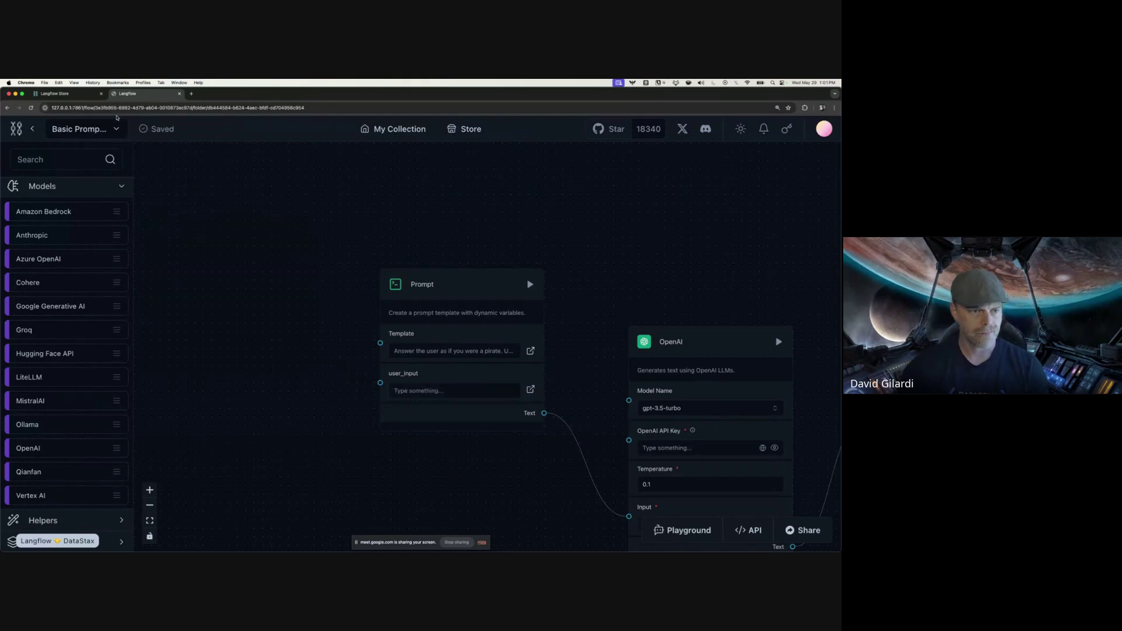
Add a new Chat Input component with the message "Hi" and connect its output to the Prompt component's user_input
{"action": "scroll", "coordinate": [70, 234], "scroll_direction": "up", "scroll_amount": 5}
{"action": "left_click", "coordinate": [78, 216]}
{"action": "left_click_drag", "start_coordinate": [62, 239], "coordinate": [165, 243]}
{"action": "left_click", "coordinate": [234, 313]}
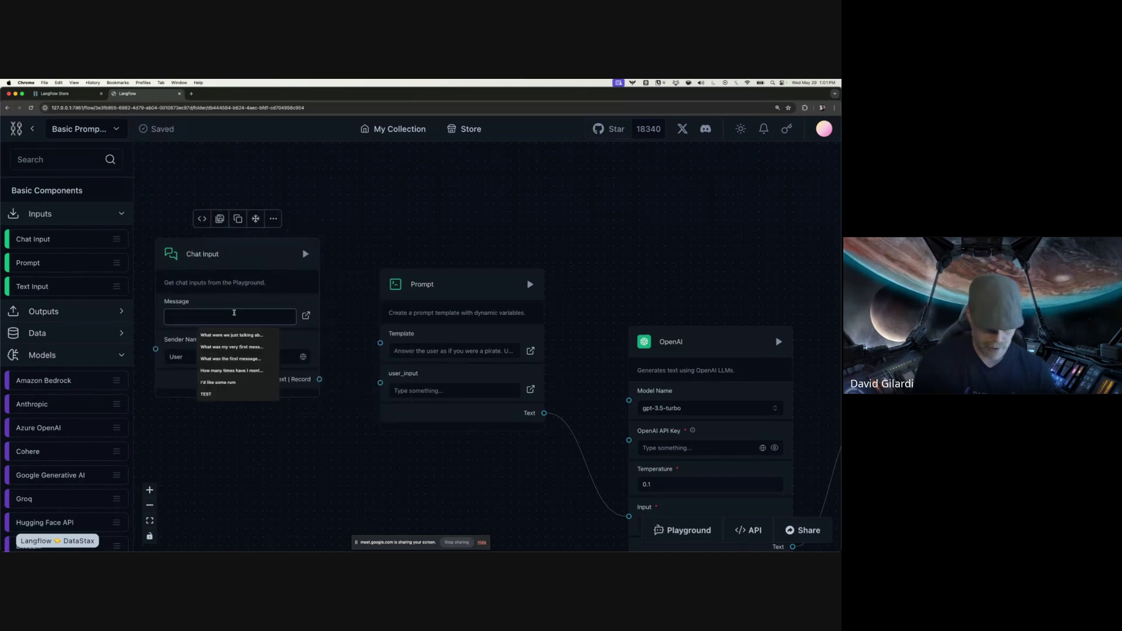
{"action": "type", "text": "Hi"}
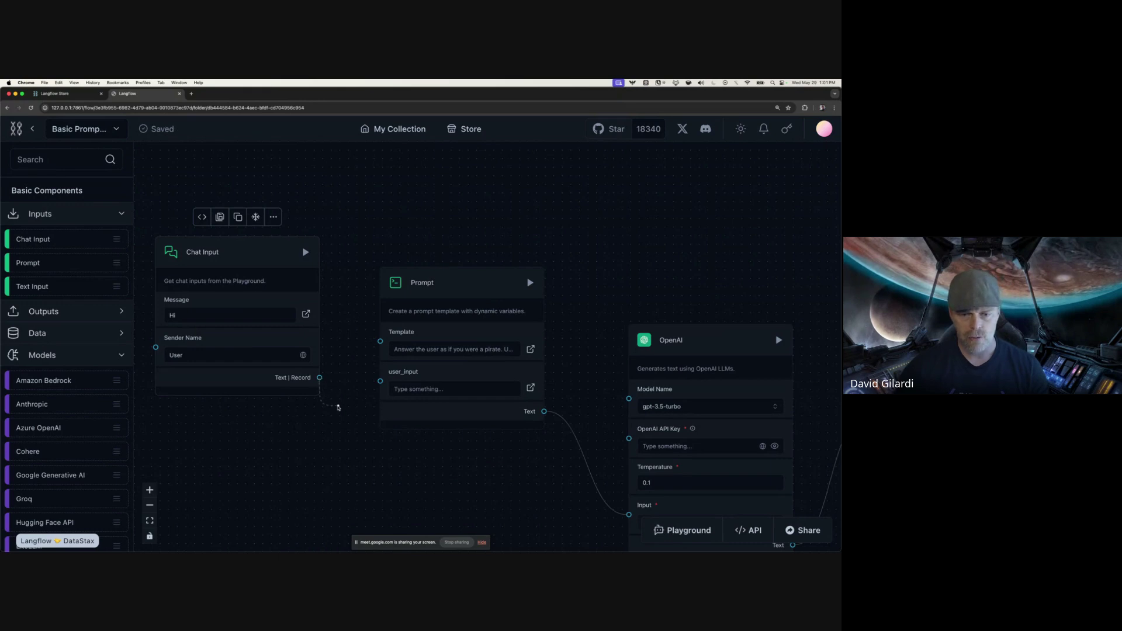
{"action": "left_click", "coordinate": [319, 378]}
{"action": "left_click_drag", "start_coordinate": [319, 378], "coordinate": [379, 381]}
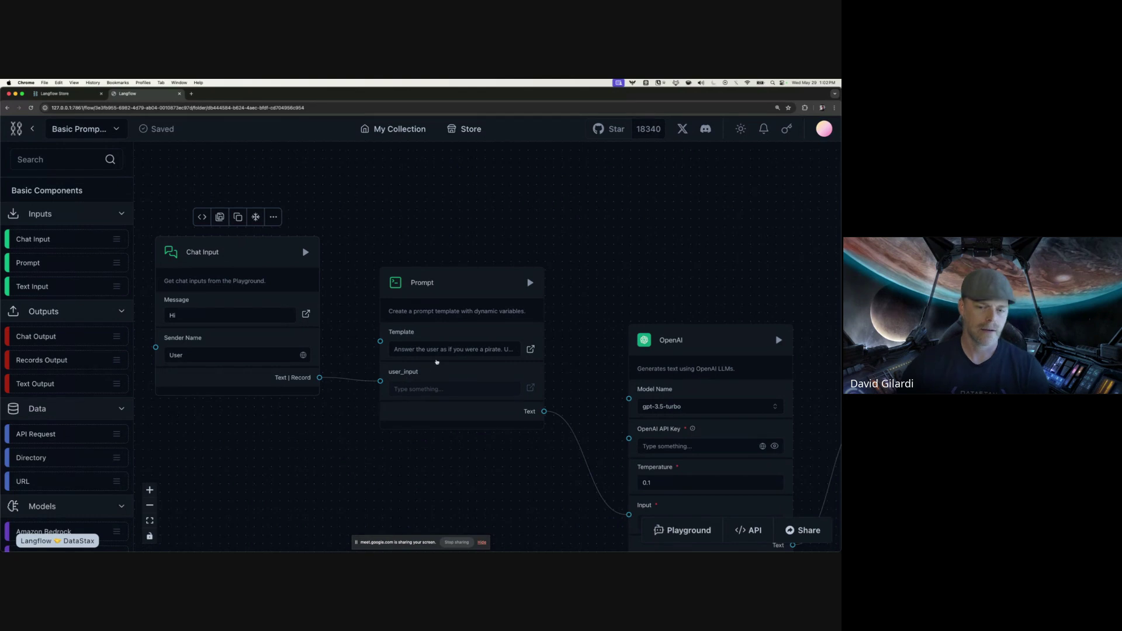
Remove the {user_input} variable from the Prompt component's template, save it, and check the saved template
{"action": "left_click", "coordinate": [442, 350]}
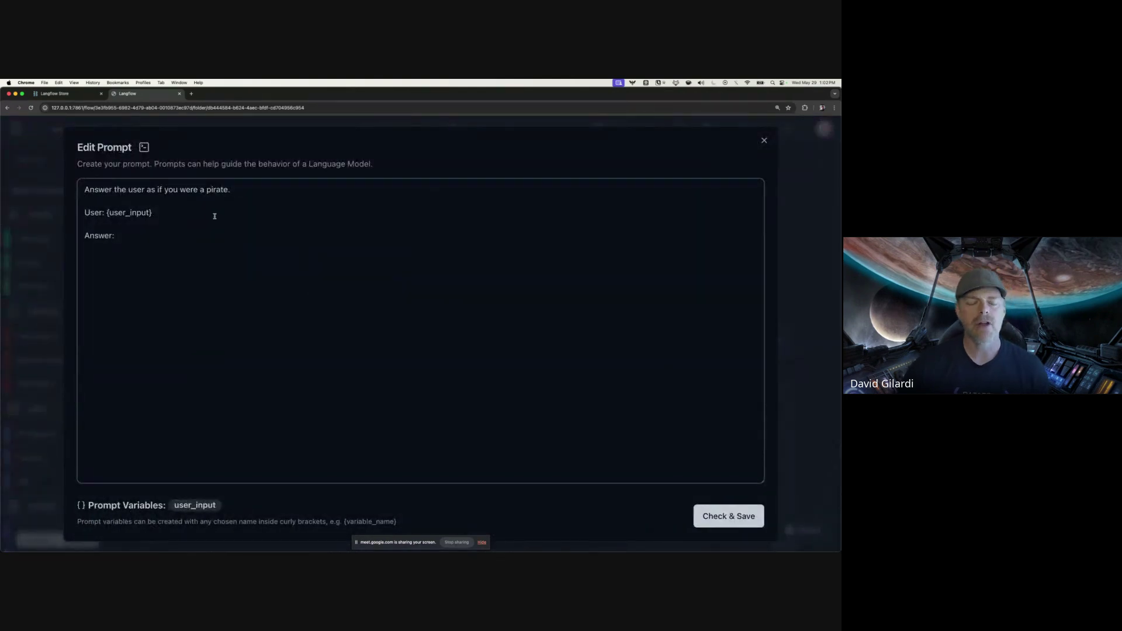
{"action": "left_click_drag", "start_coordinate": [155, 212], "coordinate": [107, 212]}
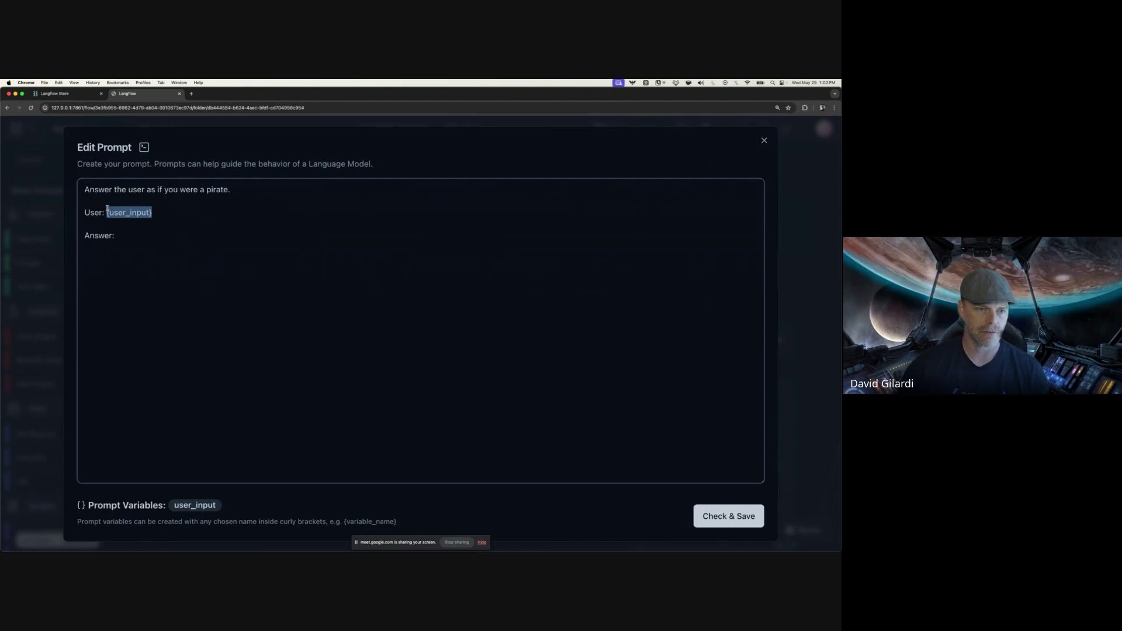
{"action": "key", "text": "BackSpace"}
{"action": "left_click", "coordinate": [729, 516]}
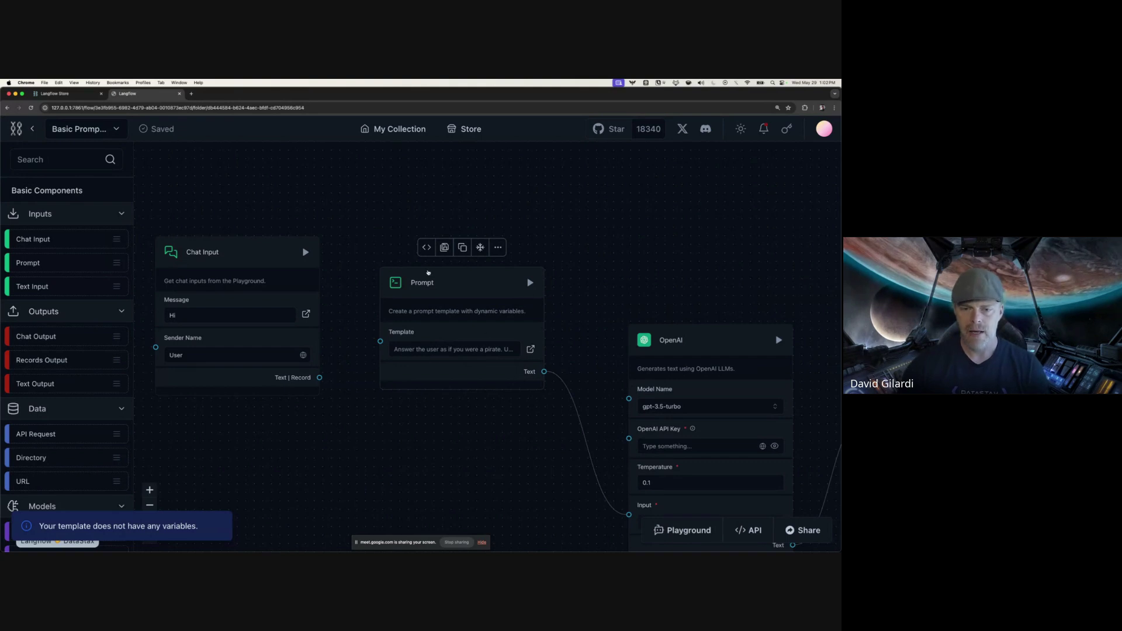
{"action": "left_click", "coordinate": [452, 349]}
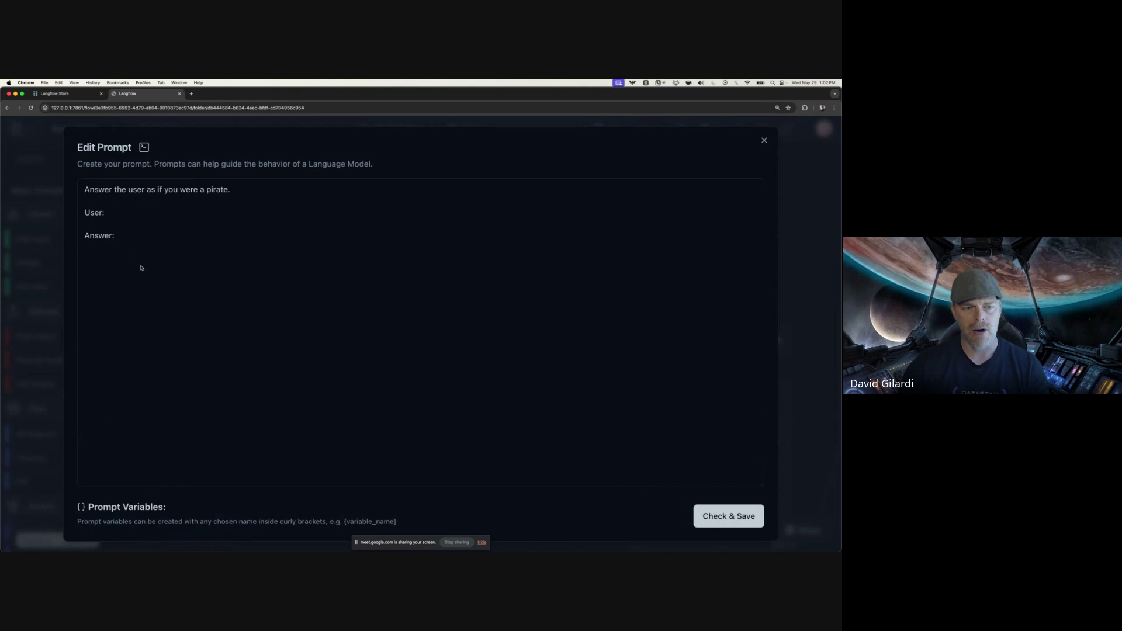
{"action": "left_click", "coordinate": [764, 142]}
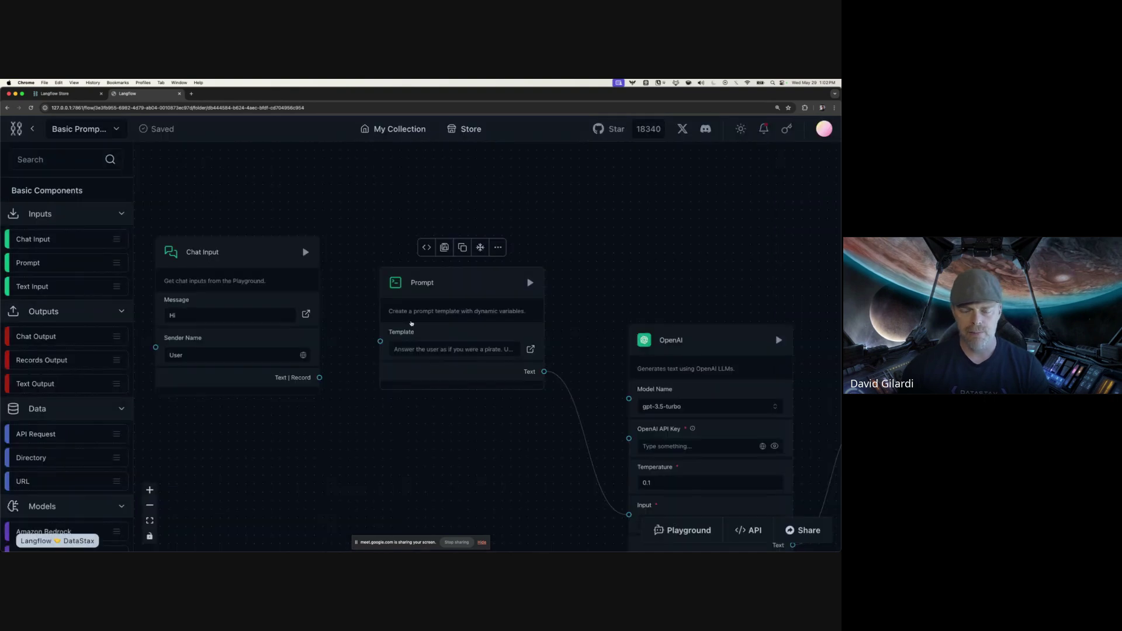
Restore the {user_input} variable after "User:" in the Prompt component's template and save it
{"action": "left_click", "coordinate": [415, 351]}
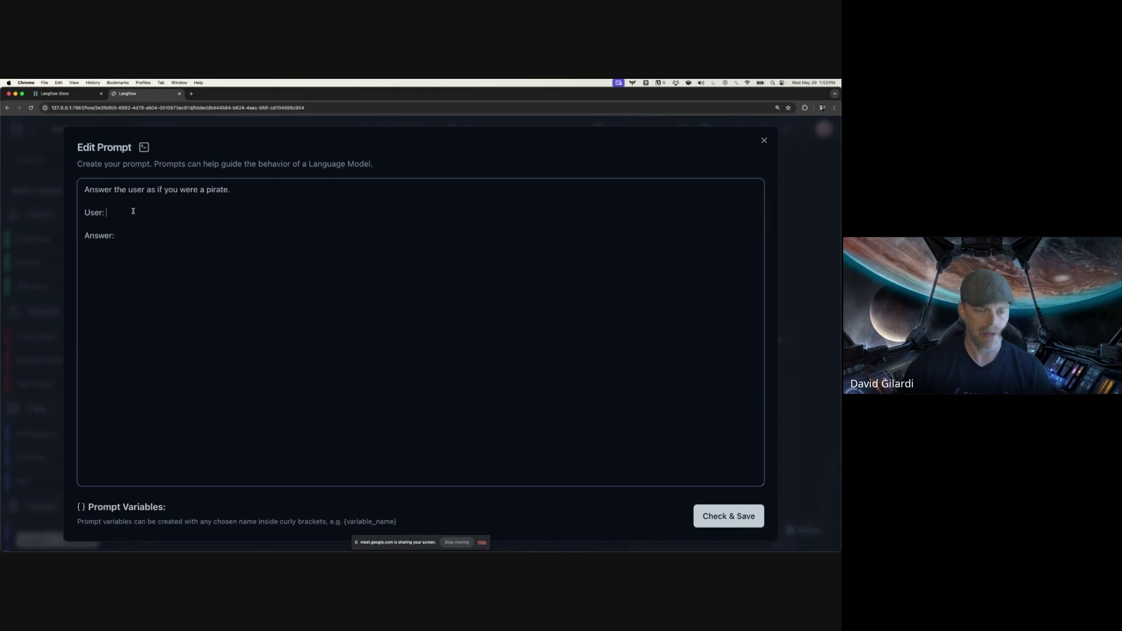
{"action": "type", "text": "{use"}
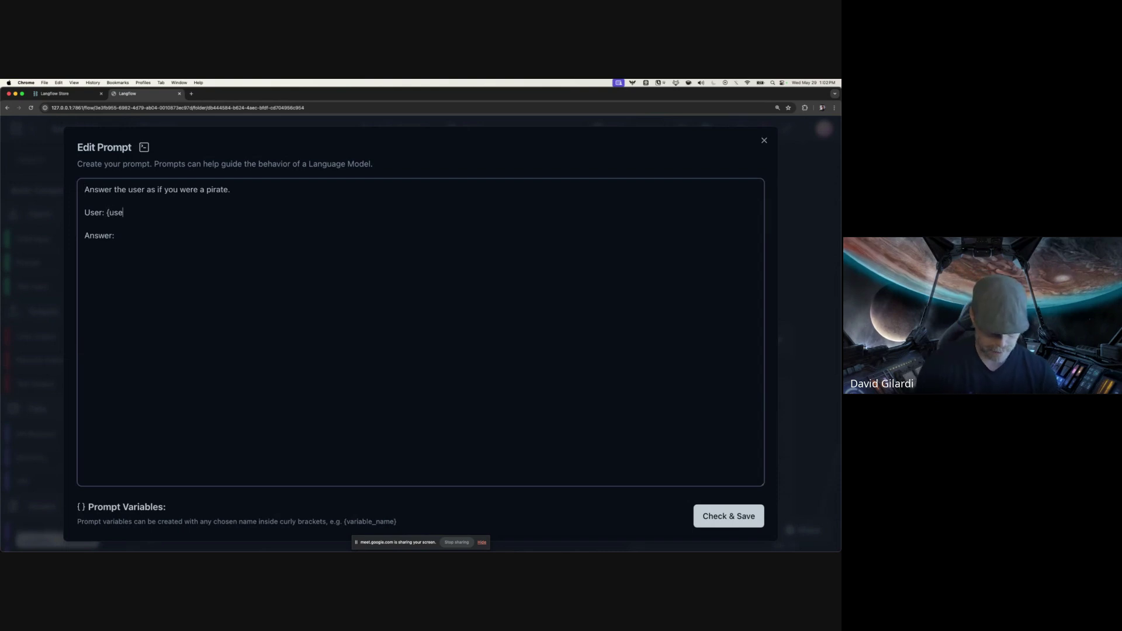
{"action": "type", "text": "r_input}"}
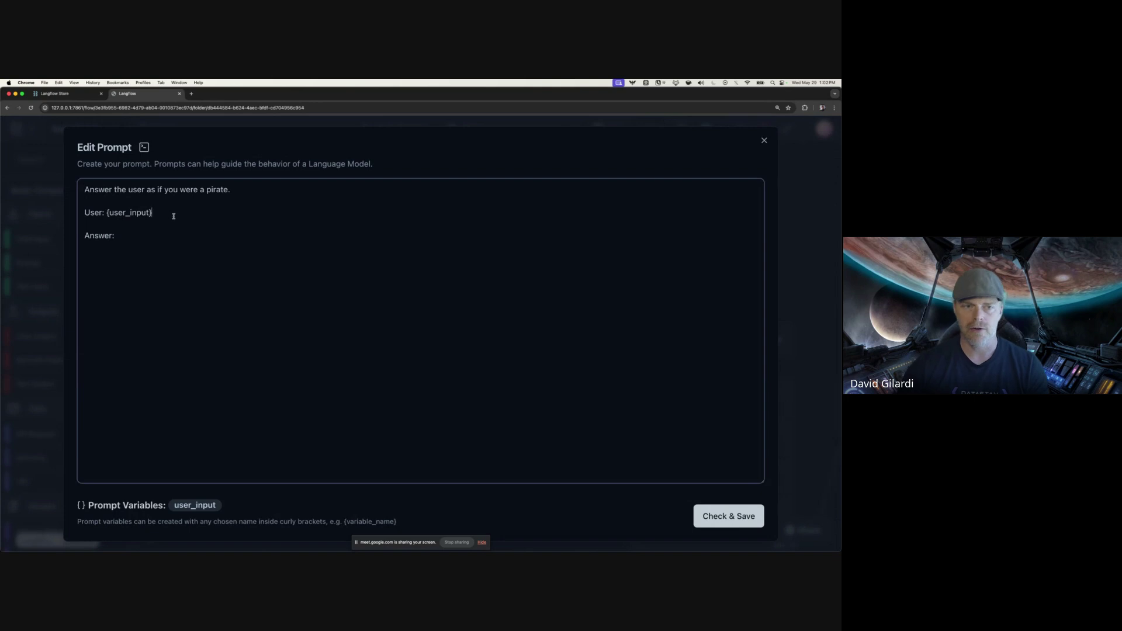
{"action": "left_click", "coordinate": [728, 516]}
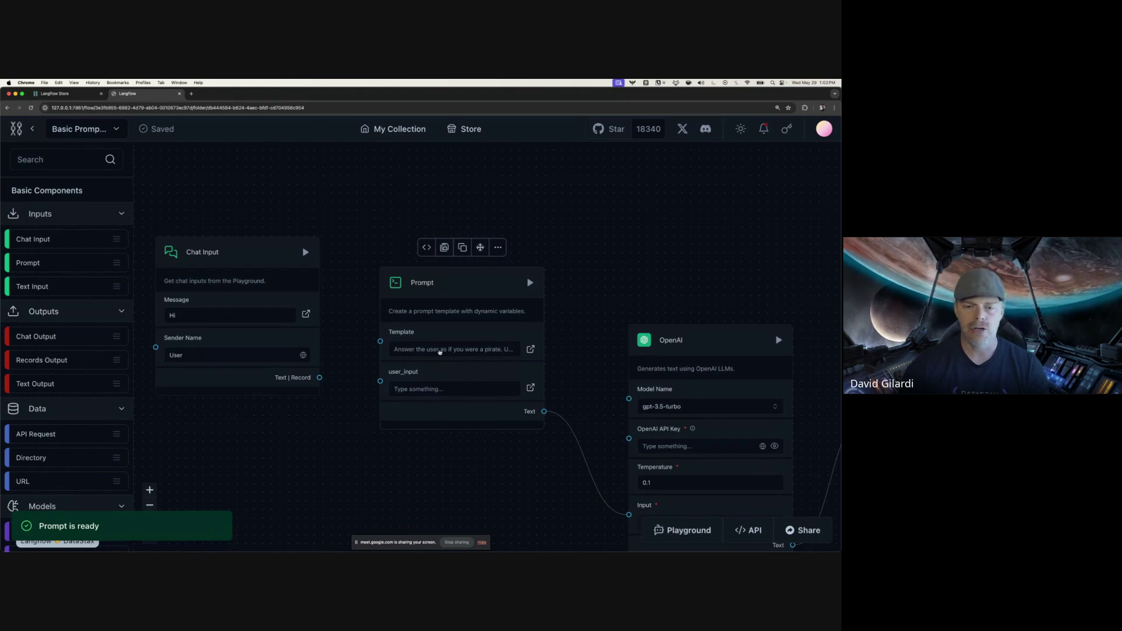
Review the {user_input} line in the Prompt component's template, and connect the Chat Input's output to the Prompt's user_input
{"action": "left_click", "coordinate": [440, 350]}
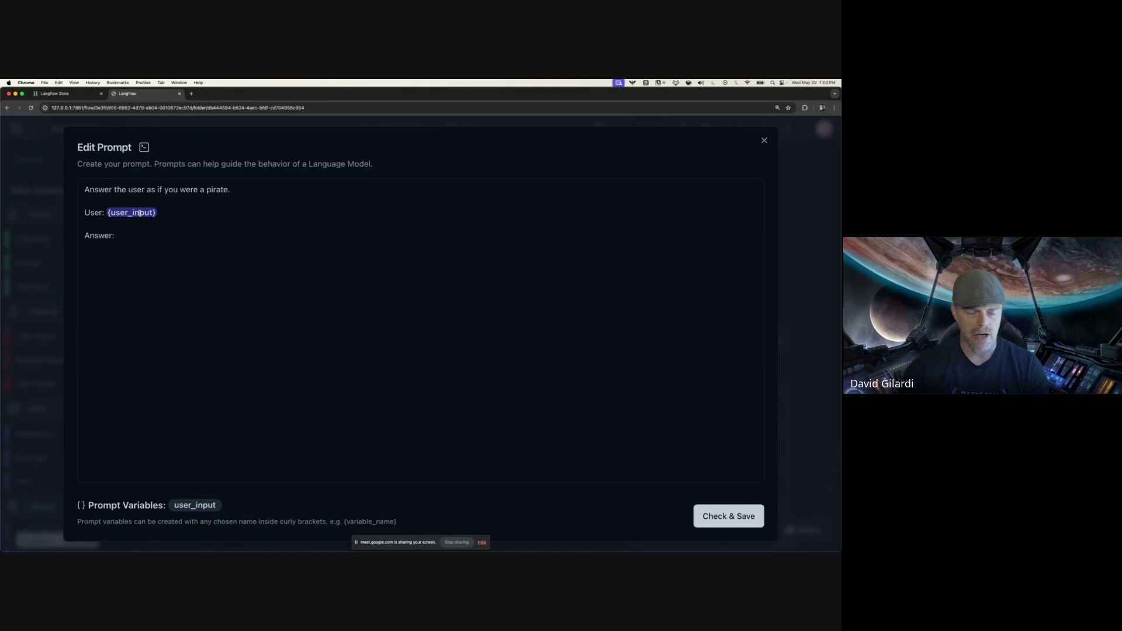
{"action": "left_click", "coordinate": [178, 213]}
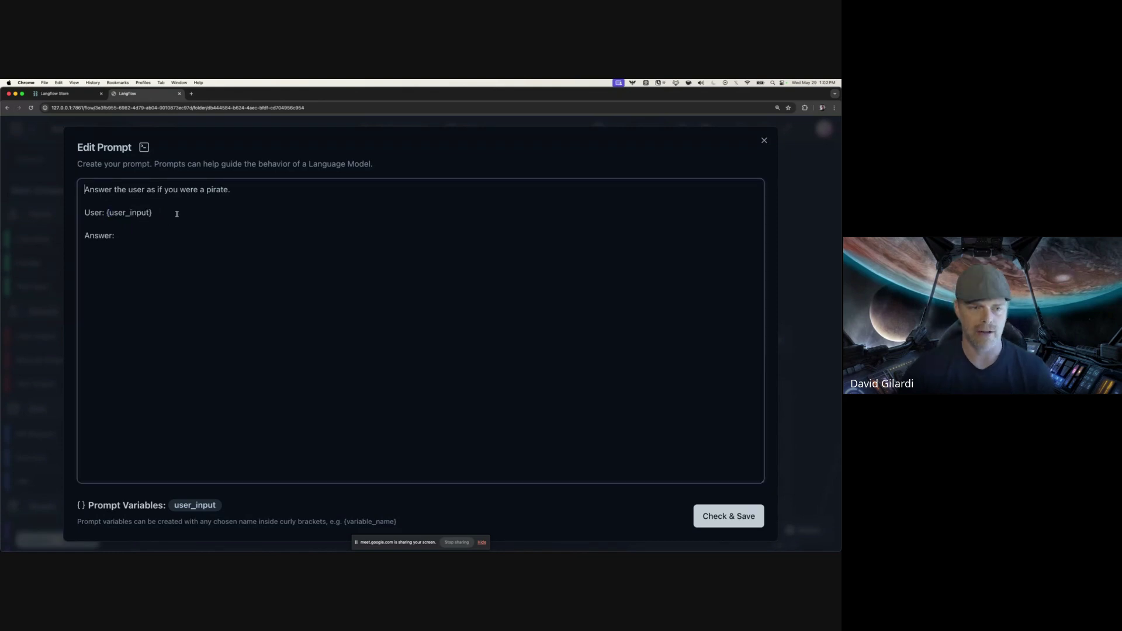
{"action": "left_click_drag", "start_coordinate": [158, 213], "coordinate": [84, 213]}
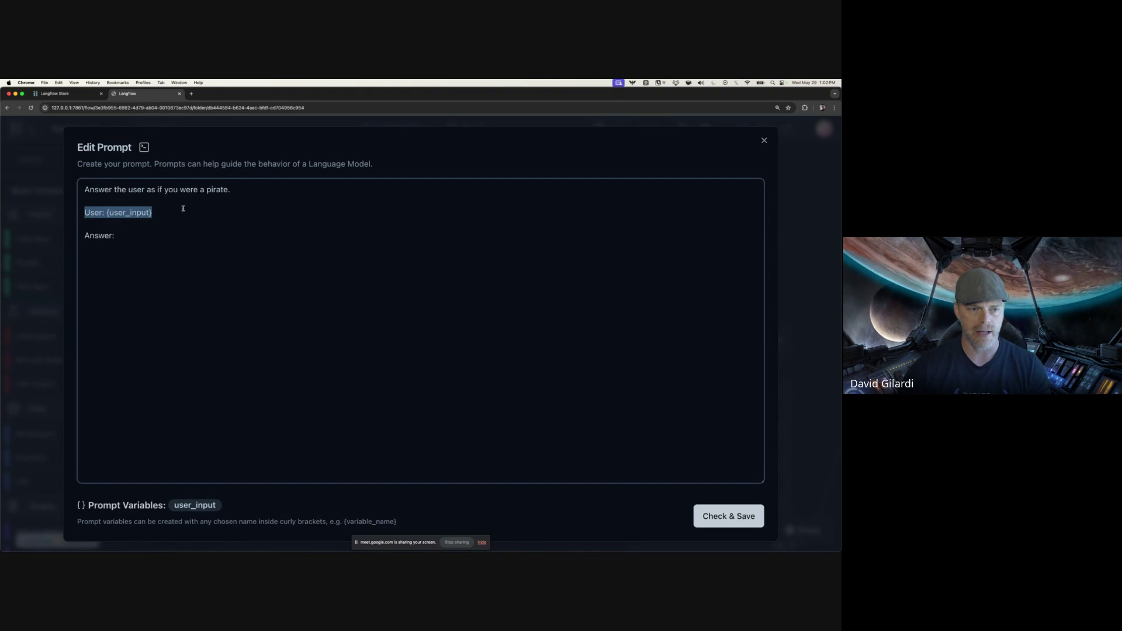
{"action": "left_click", "coordinate": [183, 209]}
{"action": "key", "text": "Escape"}
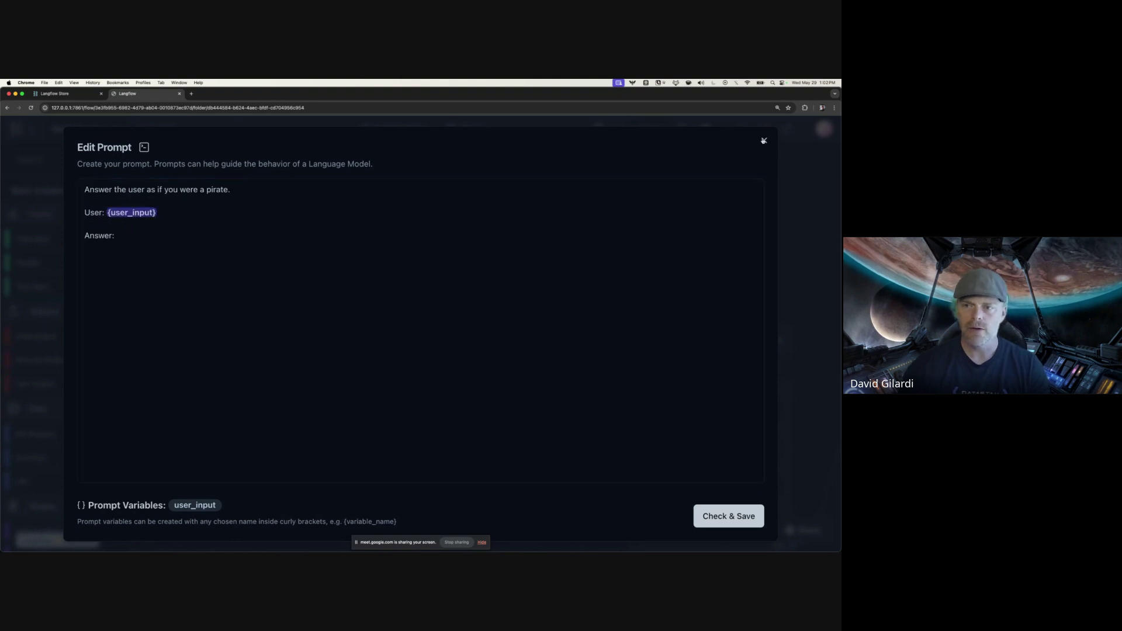
{"action": "key", "text": "Escape"}
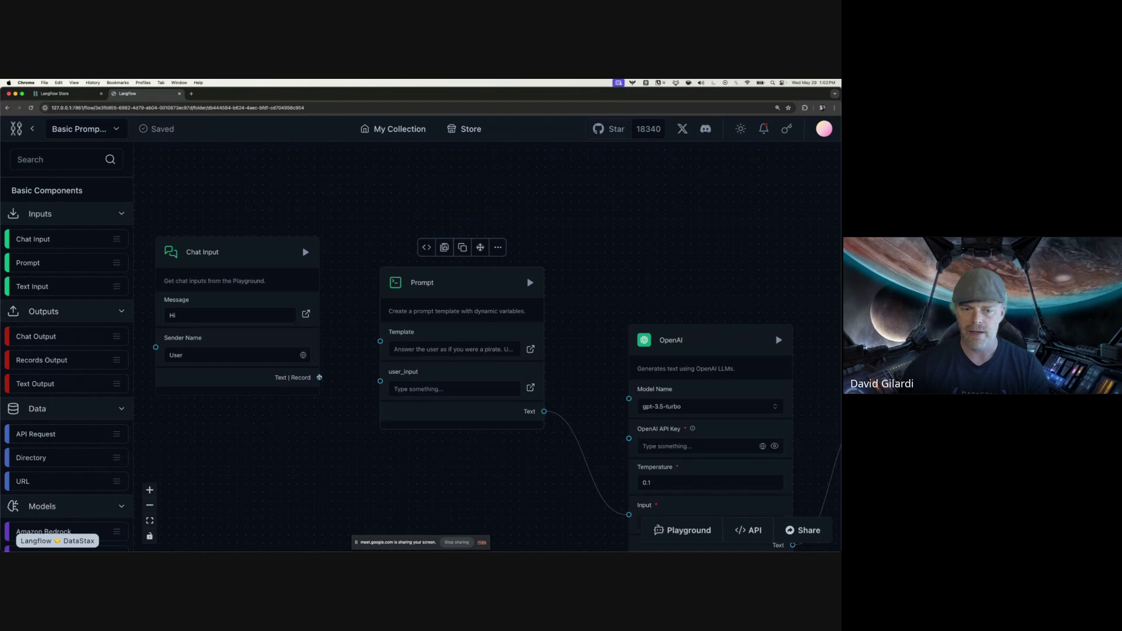
{"action": "left_click_drag", "start_coordinate": [320, 377], "coordinate": [379, 380]}
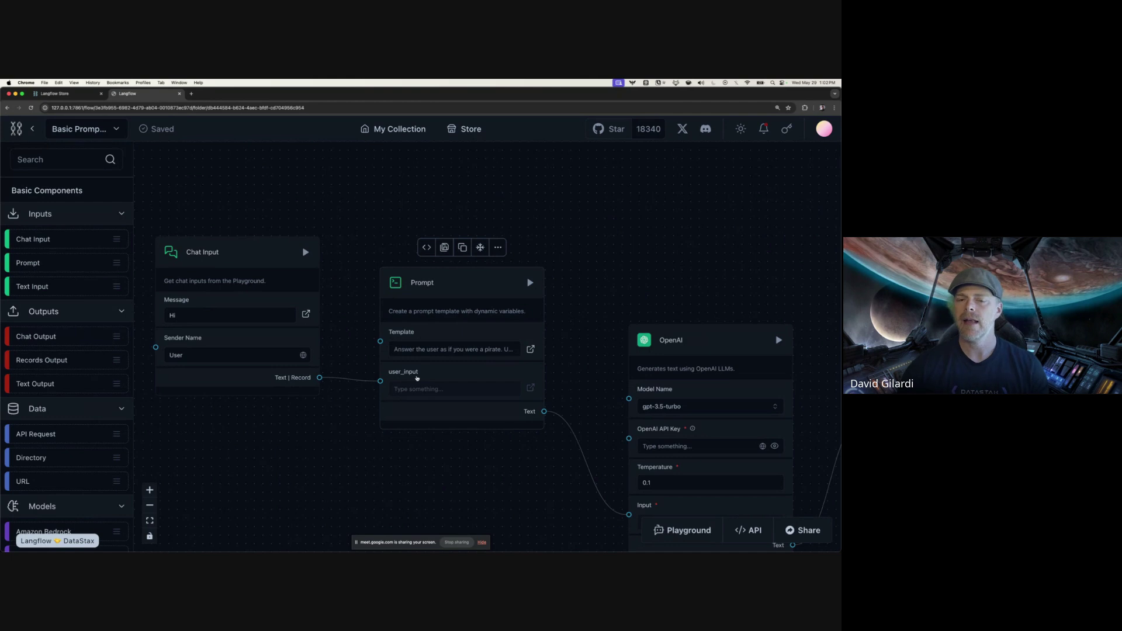
Move the OpenAI component up level with the Prompt component and set its model name to gpt-4o
{"action": "left_click_drag", "start_coordinate": [517, 500], "coordinate": [305, 438]}
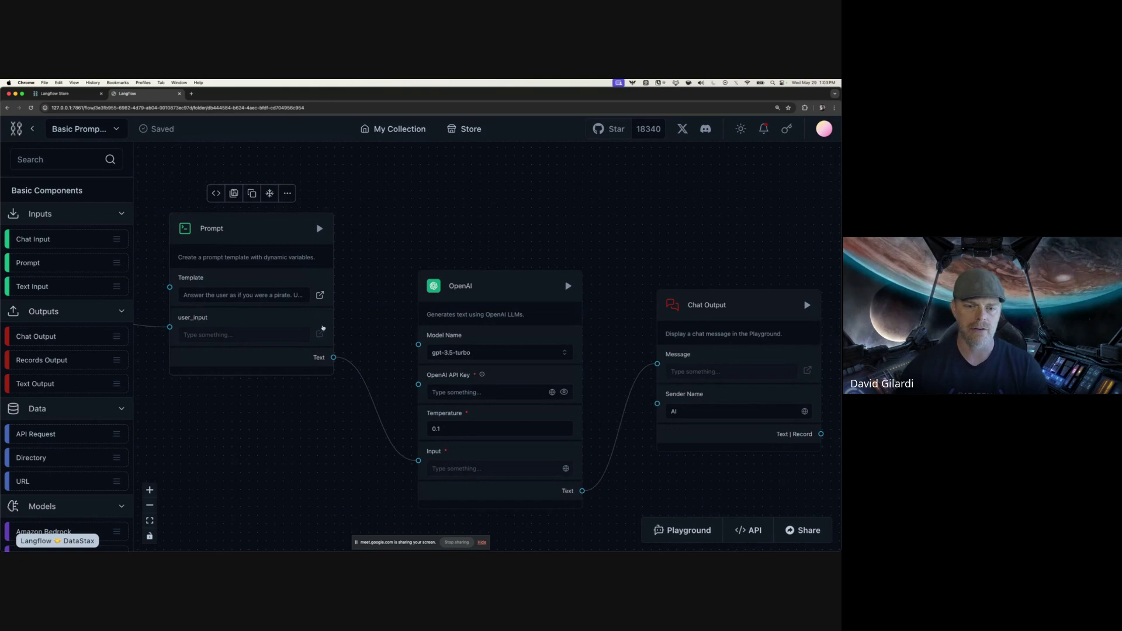
{"action": "left_click_drag", "start_coordinate": [501, 288], "coordinate": [485, 224]}
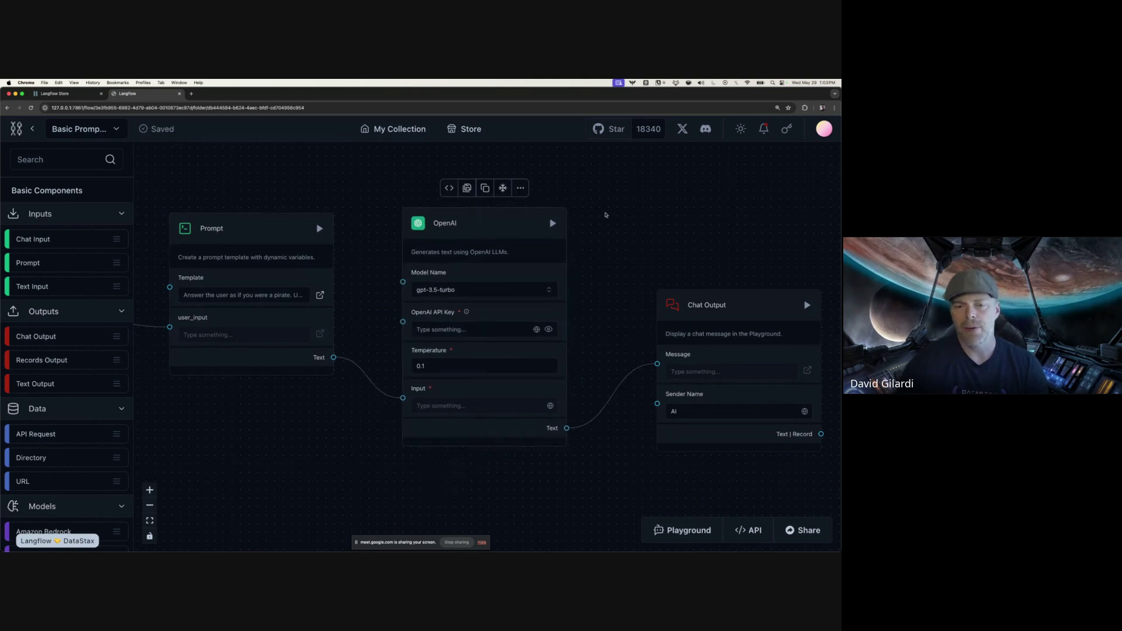
{"action": "left_click", "coordinate": [549, 291]}
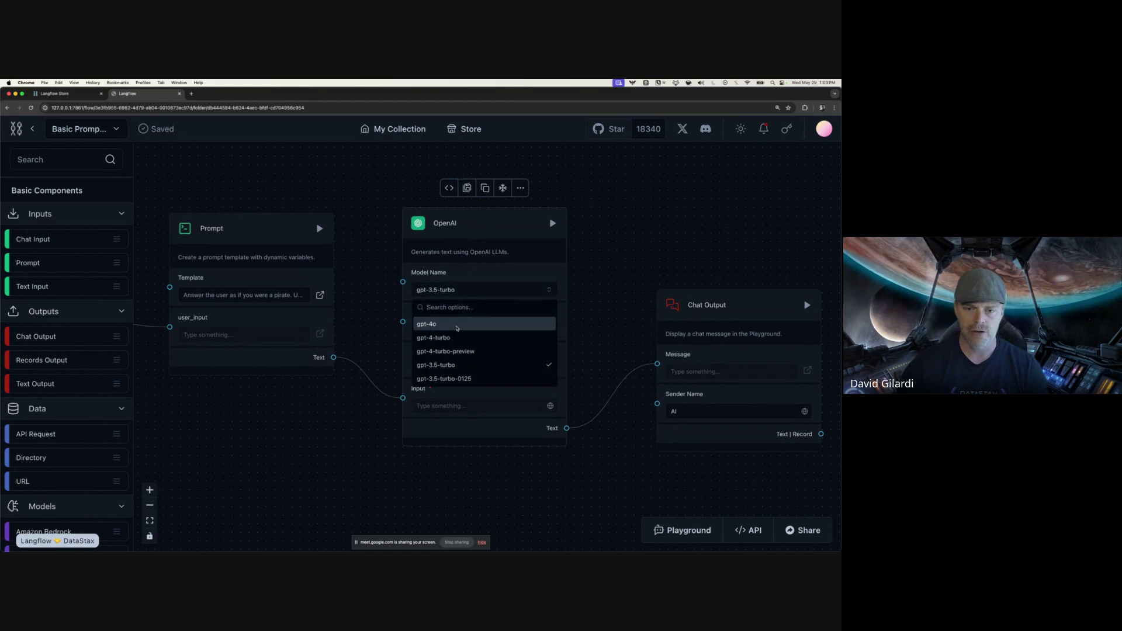
{"action": "left_click", "coordinate": [456, 325]}
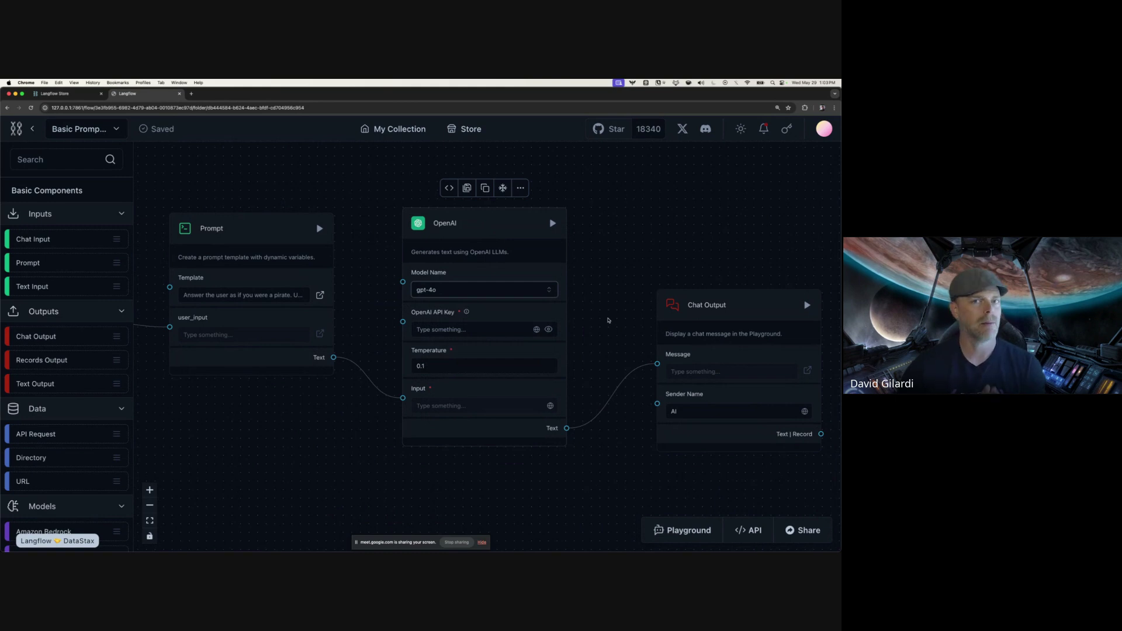
{"action": "scroll", "coordinate": [259, 460], "scroll_direction": "down", "scroll_amount": 2}
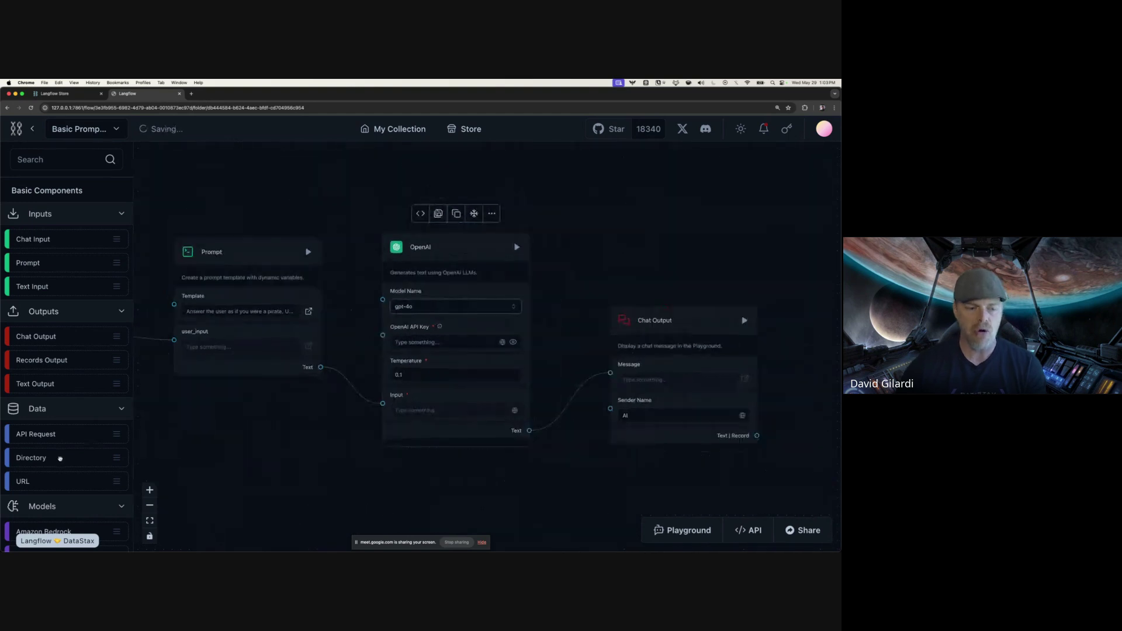
{"action": "scroll", "coordinate": [54, 455], "scroll_direction": "down", "scroll_amount": 5}
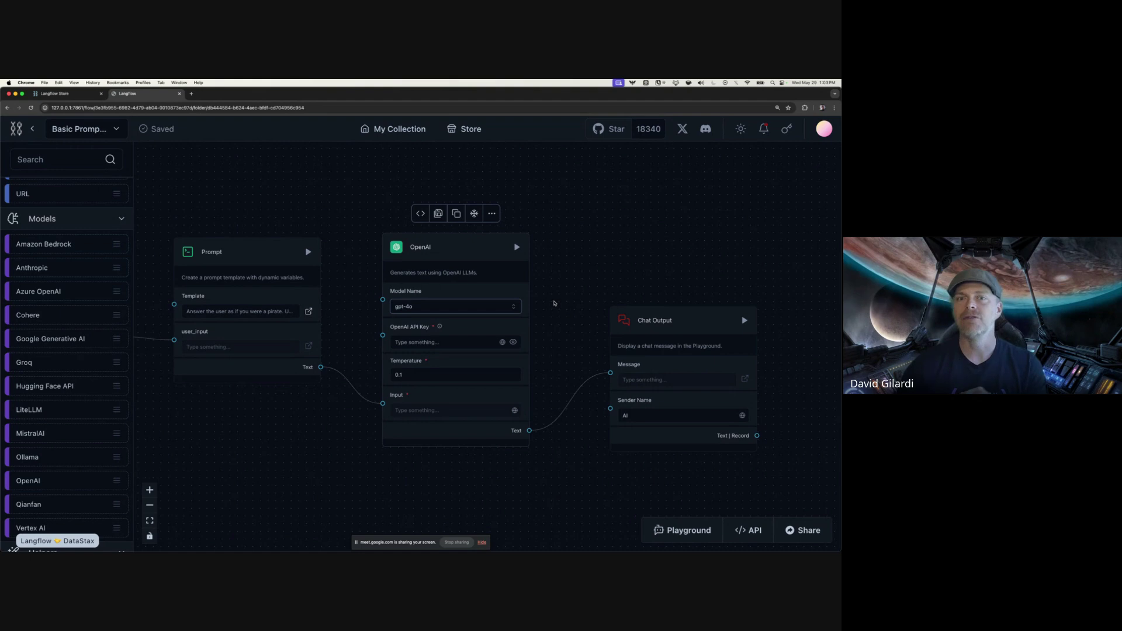
Enter an API key directly in the OpenAI component's OpenAI API Key field, and clear the field again
{"action": "left_click", "coordinate": [481, 339]}
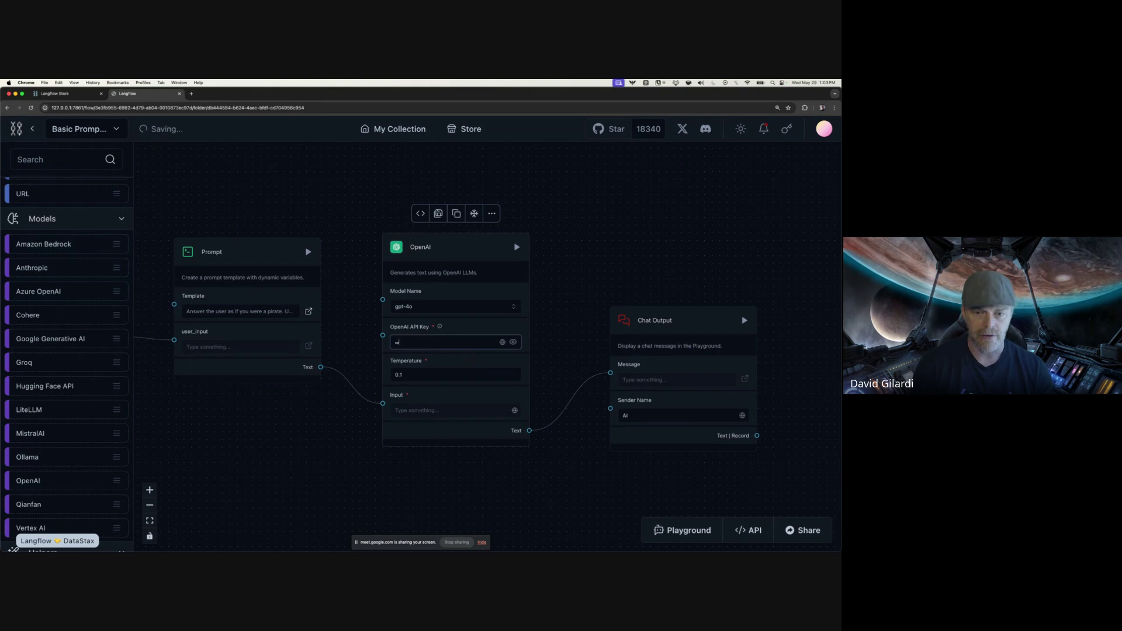
{"action": "key", "text": "super+v"}
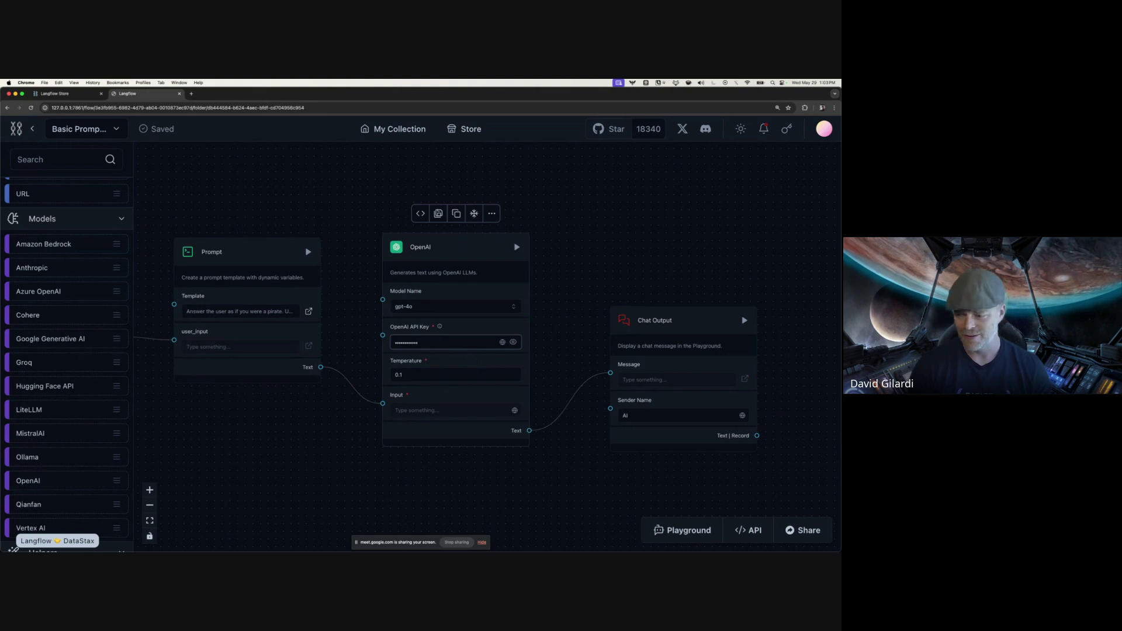
{"action": "key", "text": "BackSpace"}
{"action": "key", "text": "BackSpace"}
{"action": "key", "text": "BackSpace"}
{"action": "key", "text": "BackSpace"}
{"action": "key", "text": "BackSpace"}
{"action": "key", "text": "BackSpace"}
{"action": "key", "text": "BackSpace"}
{"action": "key", "text": "BackSpace"}
{"action": "key", "text": "BackSpace"}
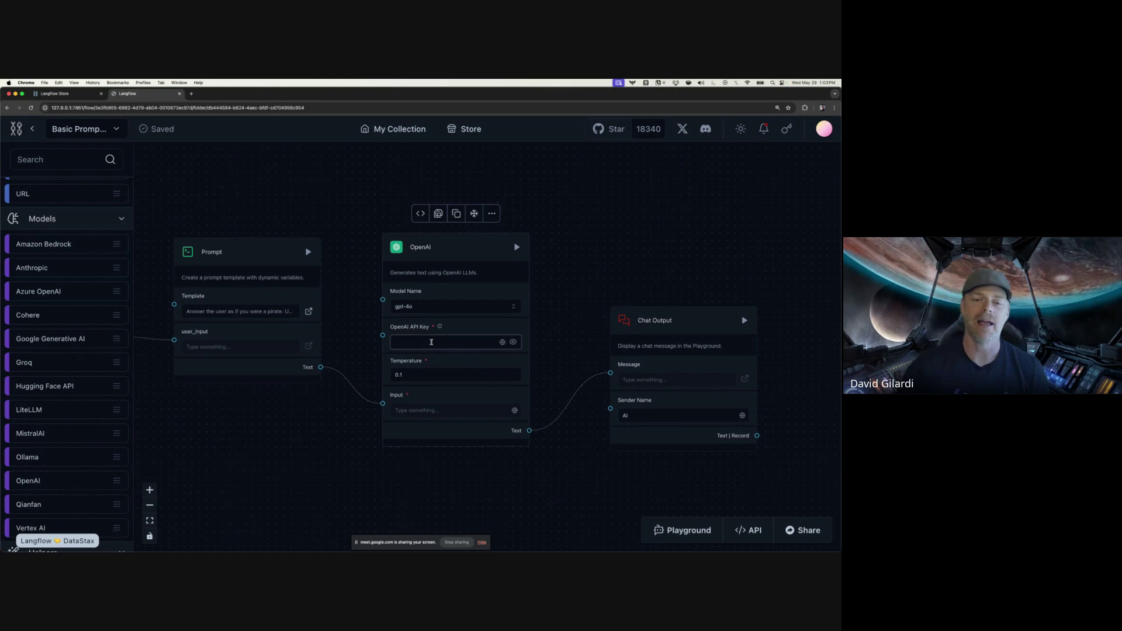
Start a new global variable named some_API_KEY with type Credential for the OpenAI API Key, and discard it without saving
{"action": "left_click", "coordinate": [504, 343]}
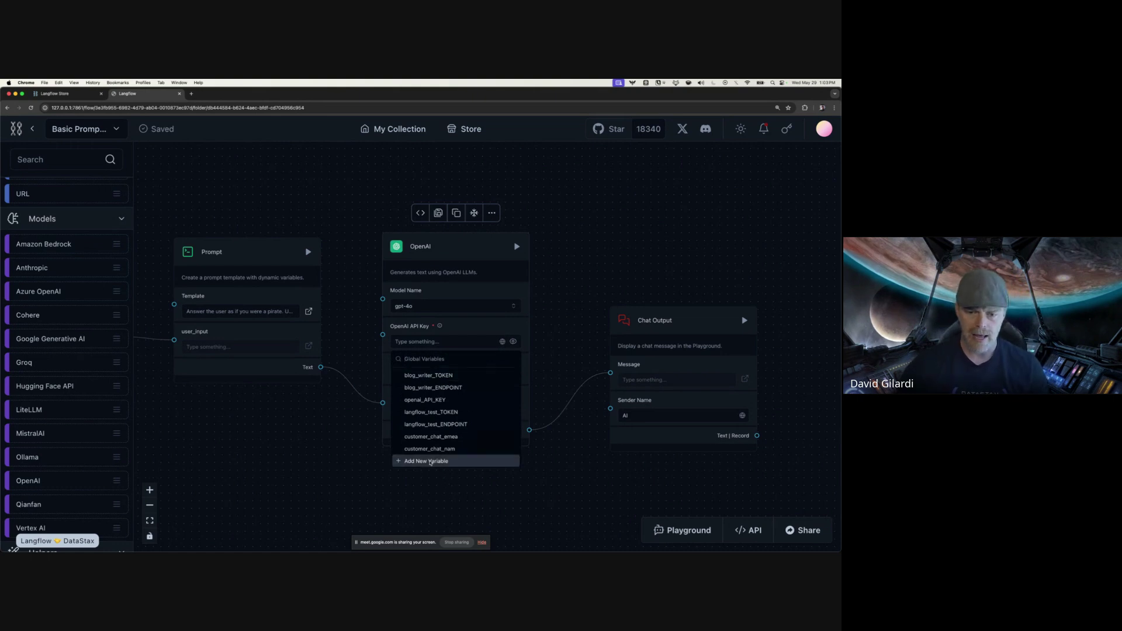
{"action": "left_click", "coordinate": [430, 462]}
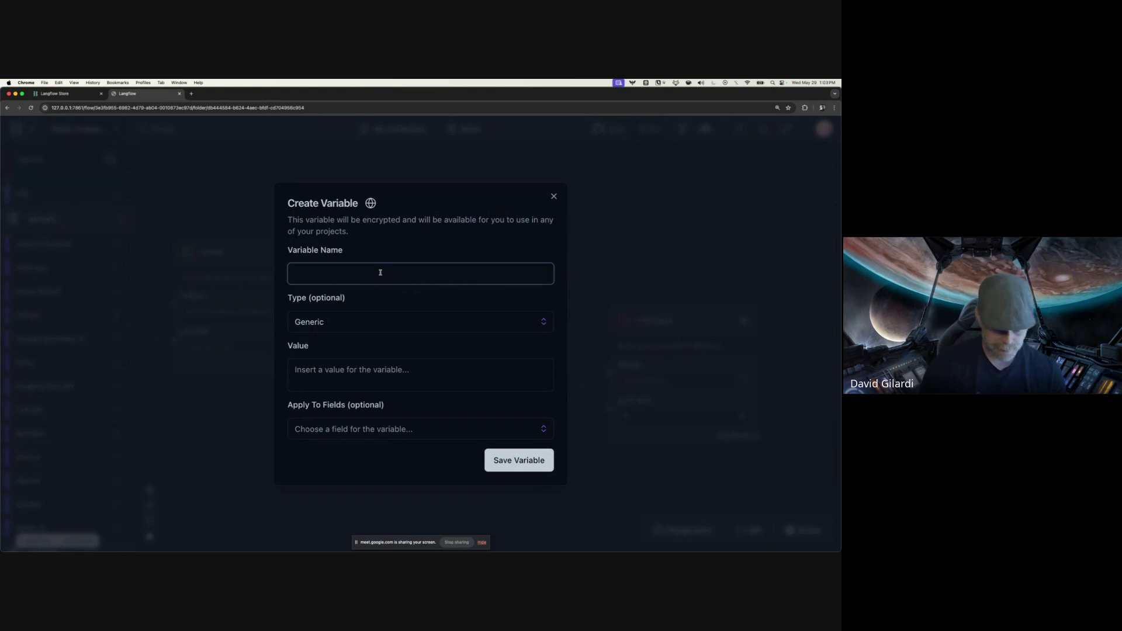
{"action": "type", "text": "some_API_KEY"}
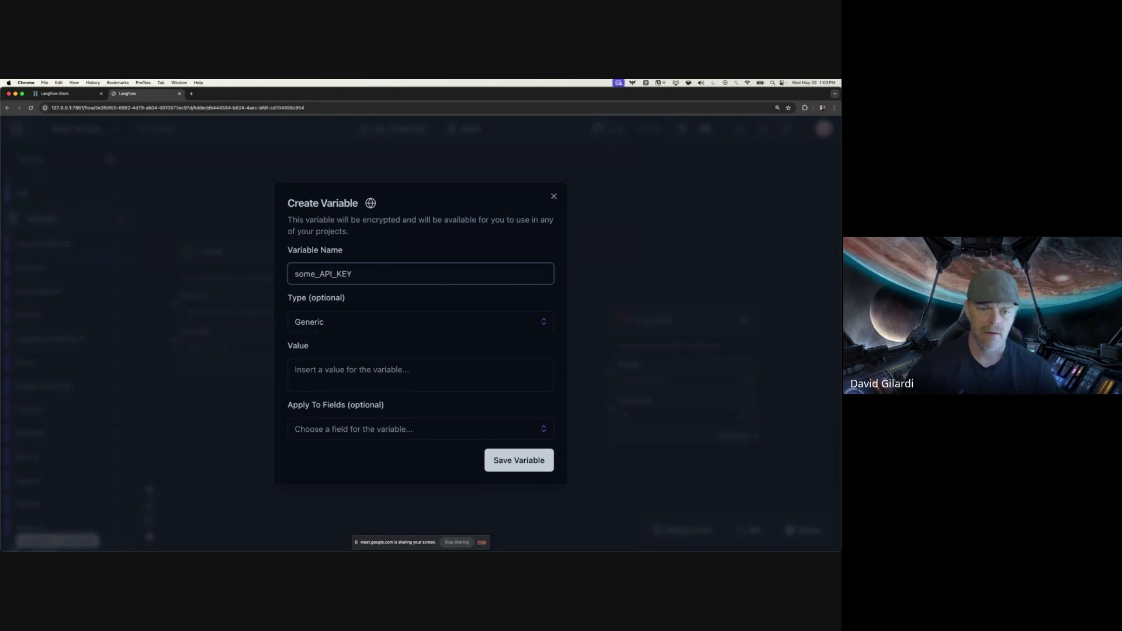
{"action": "left_click", "coordinate": [351, 321]}
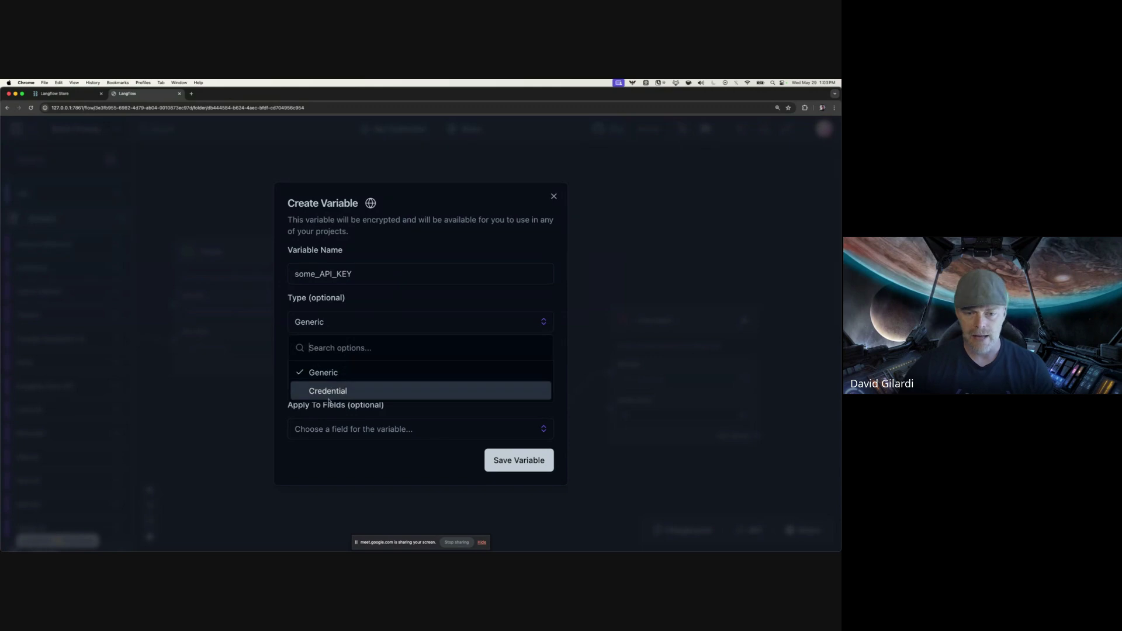
{"action": "left_click", "coordinate": [326, 391]}
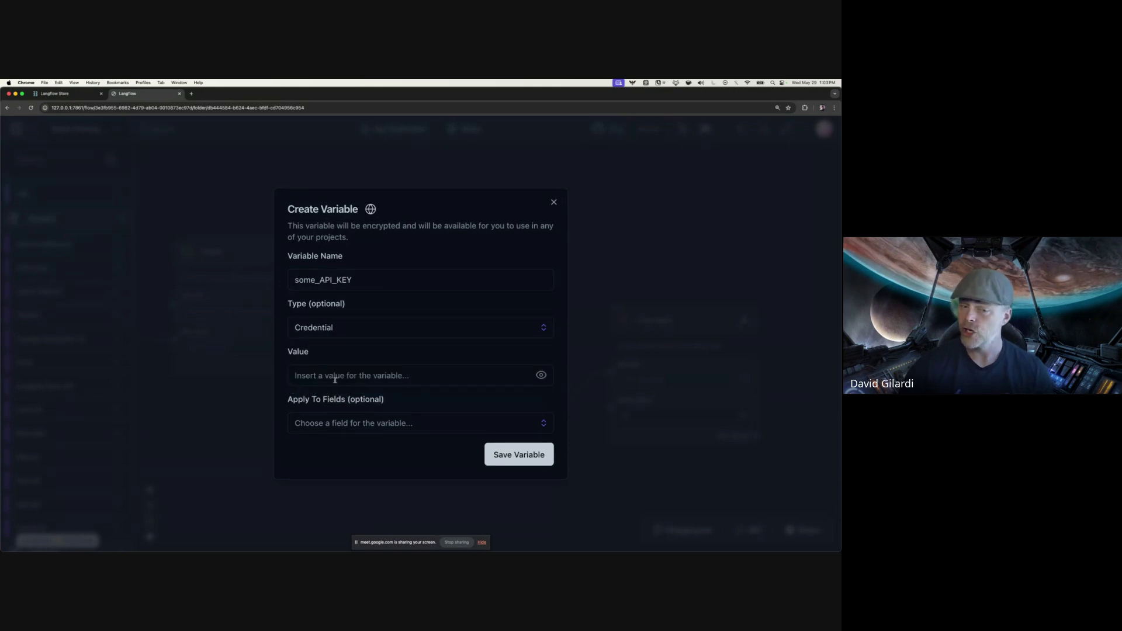
{"action": "left_click", "coordinate": [335, 377]}
{"action": "left_click", "coordinate": [443, 399]}
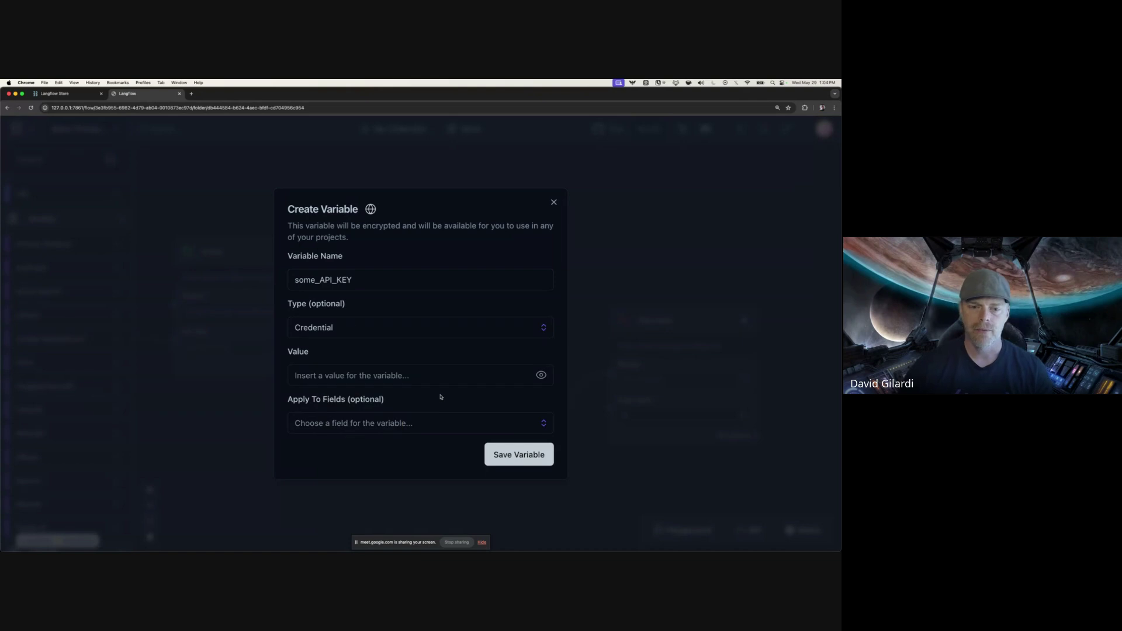
{"action": "left_click", "coordinate": [553, 202]}
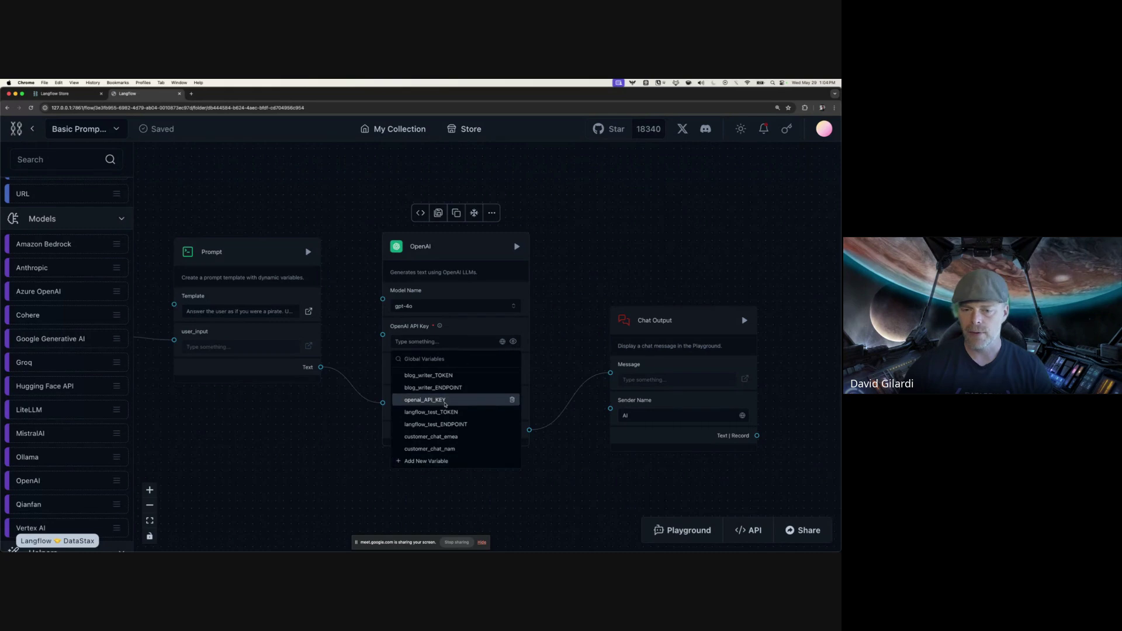
Assign the existing global variable openai_API_KEY to the OpenAI component's OpenAI API Key
{"action": "left_click", "coordinate": [412, 400]}
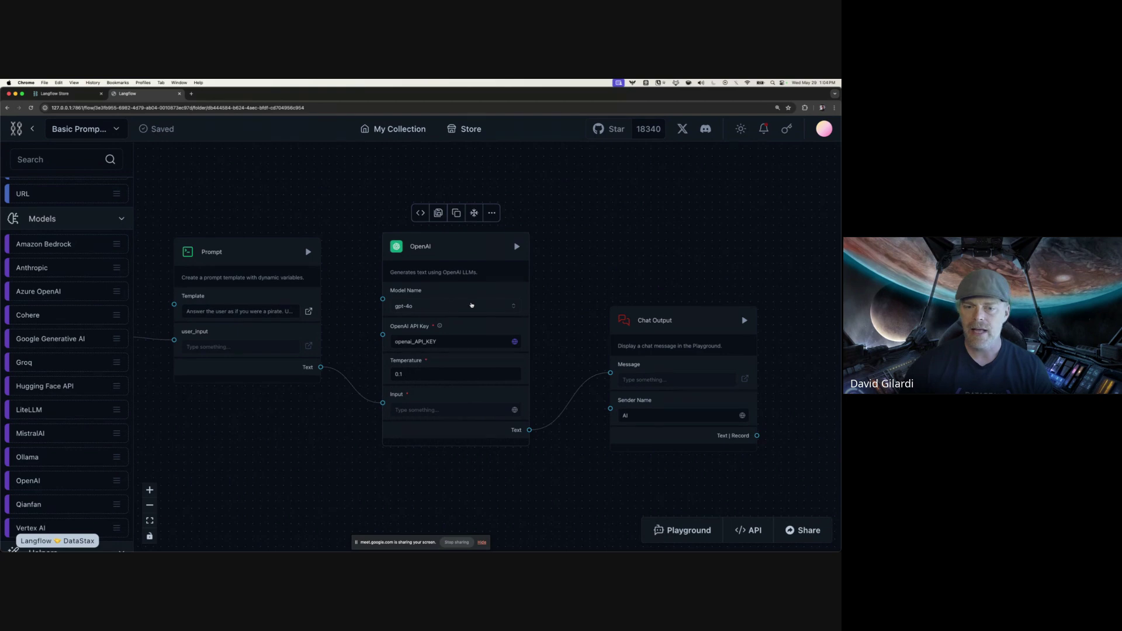
{"action": "left_click", "coordinate": [471, 305]}
{"action": "left_click", "coordinate": [490, 305]}
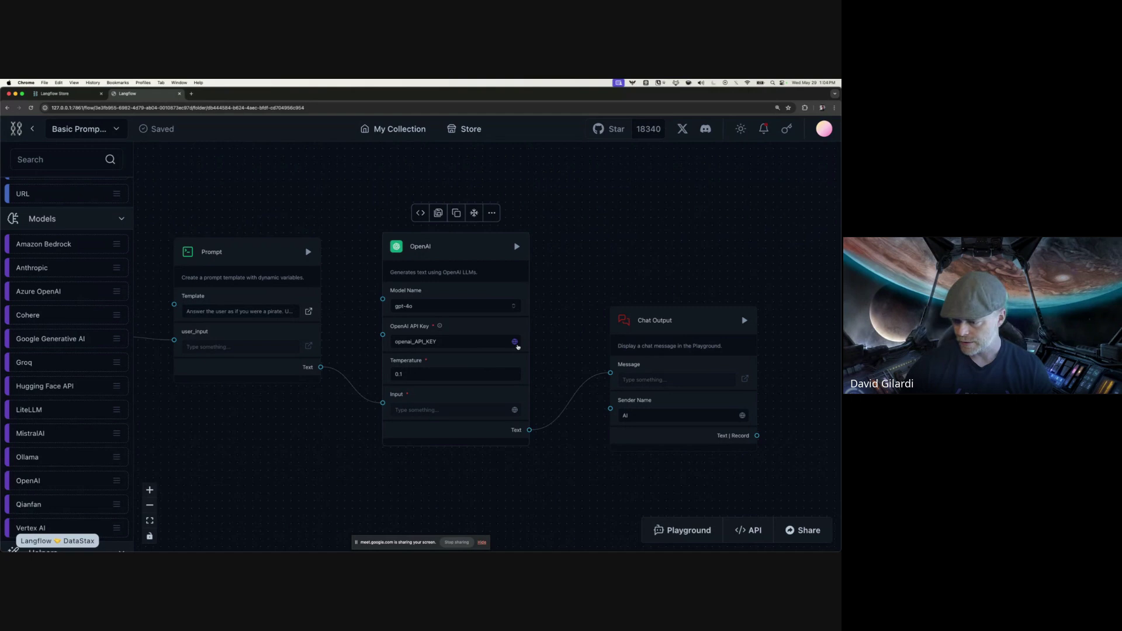
Run the whole flow through the Chat Output component
{"action": "scroll", "coordinate": [521, 320], "scroll_direction": "down", "scroll_amount": 2}
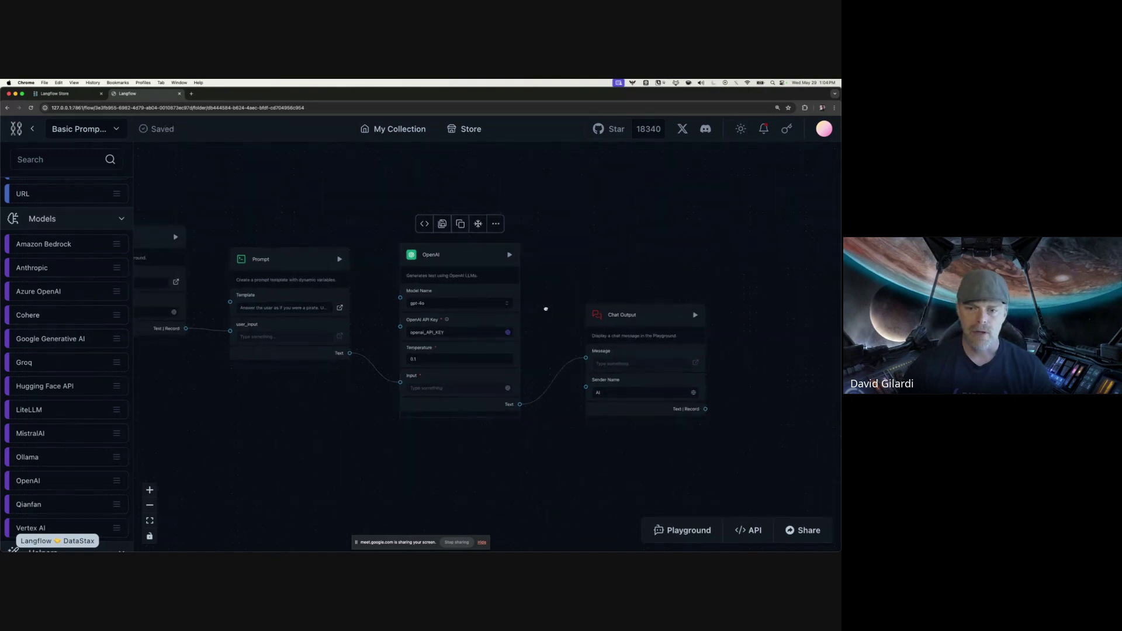
{"action": "left_click_drag", "start_coordinate": [547, 308], "coordinate": [611, 314]}
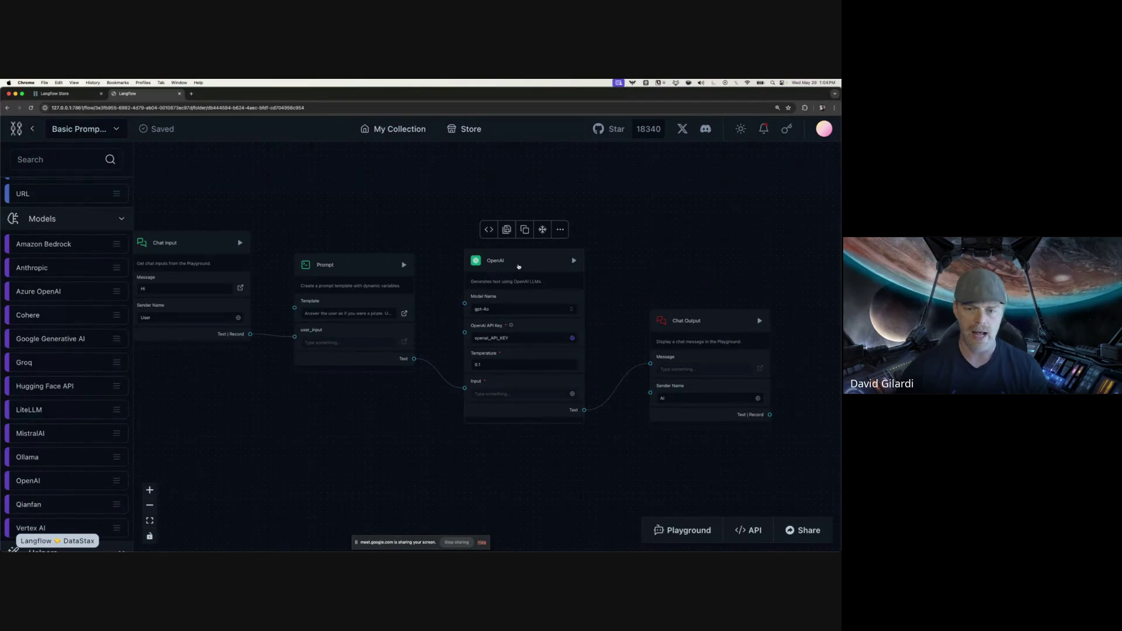
{"action": "left_click_drag", "start_coordinate": [633, 308], "coordinate": [654, 322]}
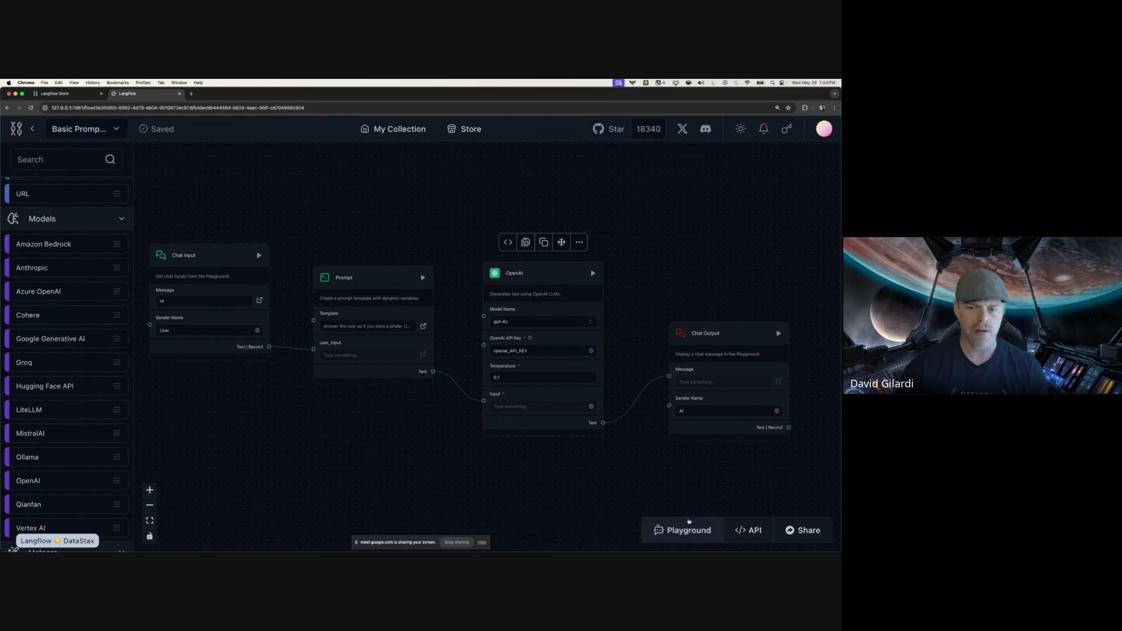
{"action": "left_click", "coordinate": [778, 333]}
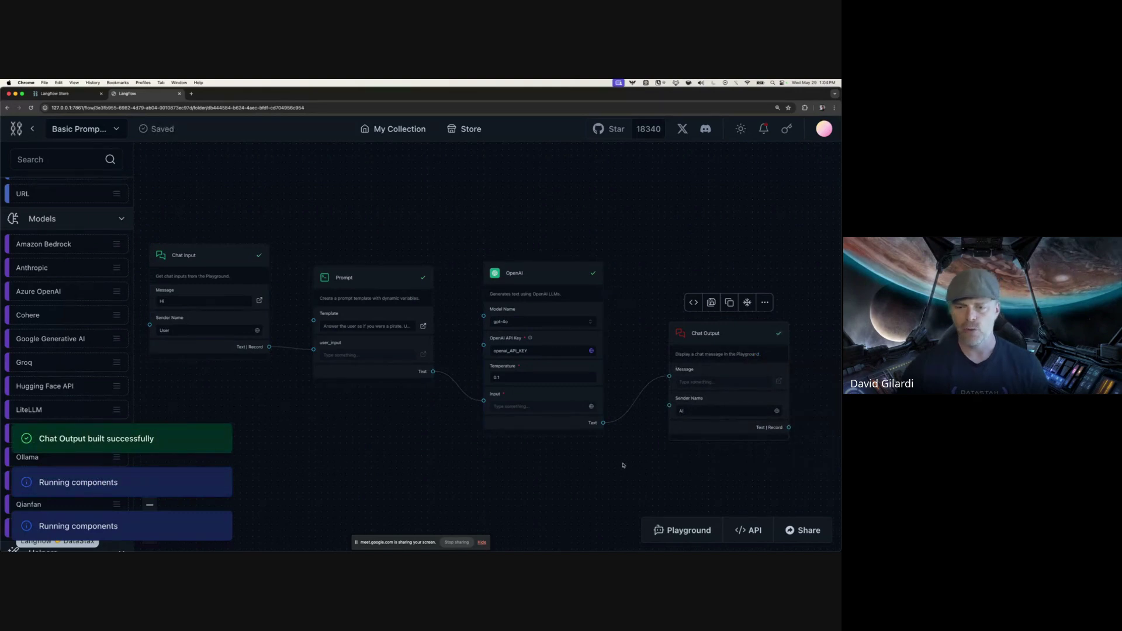
Remove the openai_API_KEY variable from the OpenAI component and try to run the Chat Output without a key
{"action": "left_click", "coordinate": [591, 350]}
{"action": "left_click", "coordinate": [497, 399]}
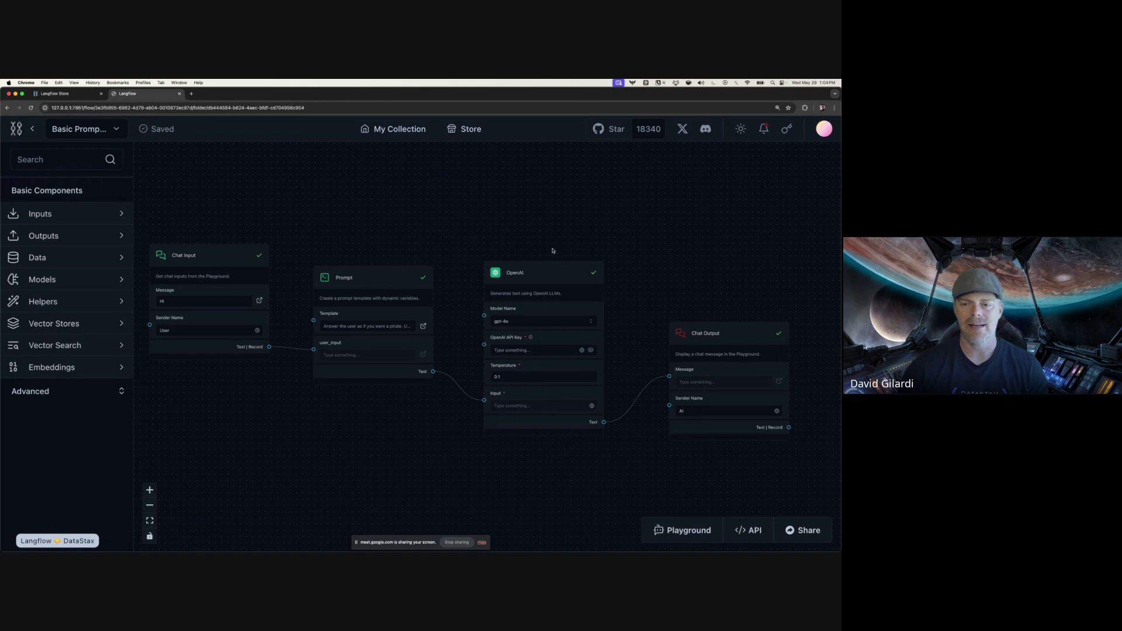
{"action": "left_click", "coordinate": [778, 334]}
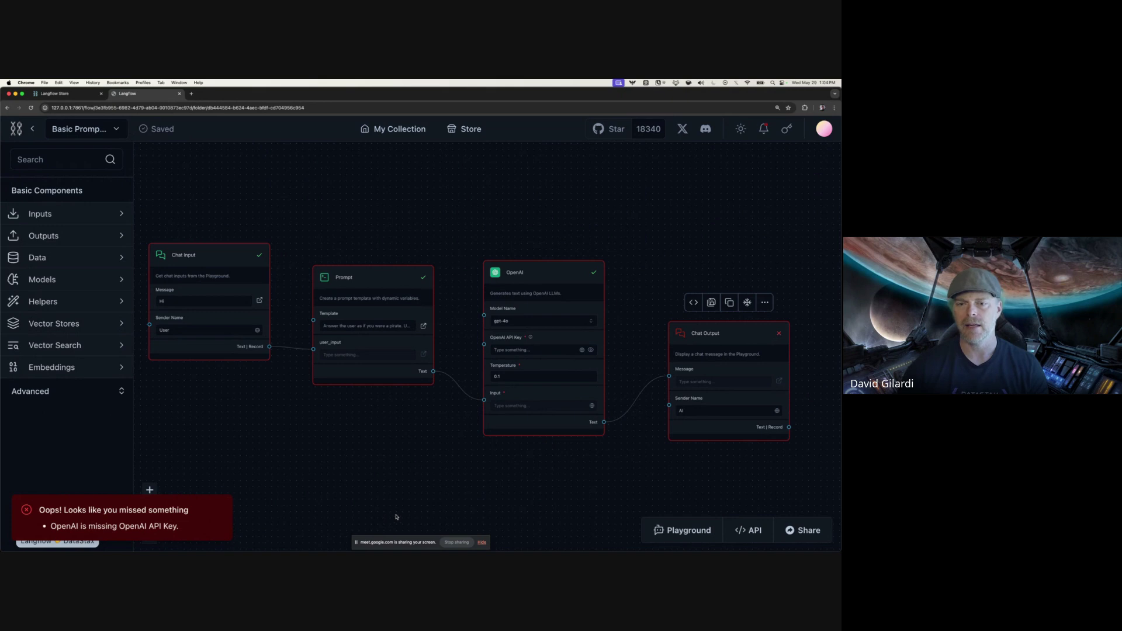
Reassign the openai_API_KEY variable to the OpenAI component and rerun the Chat Output
{"action": "left_click", "coordinate": [582, 349]}
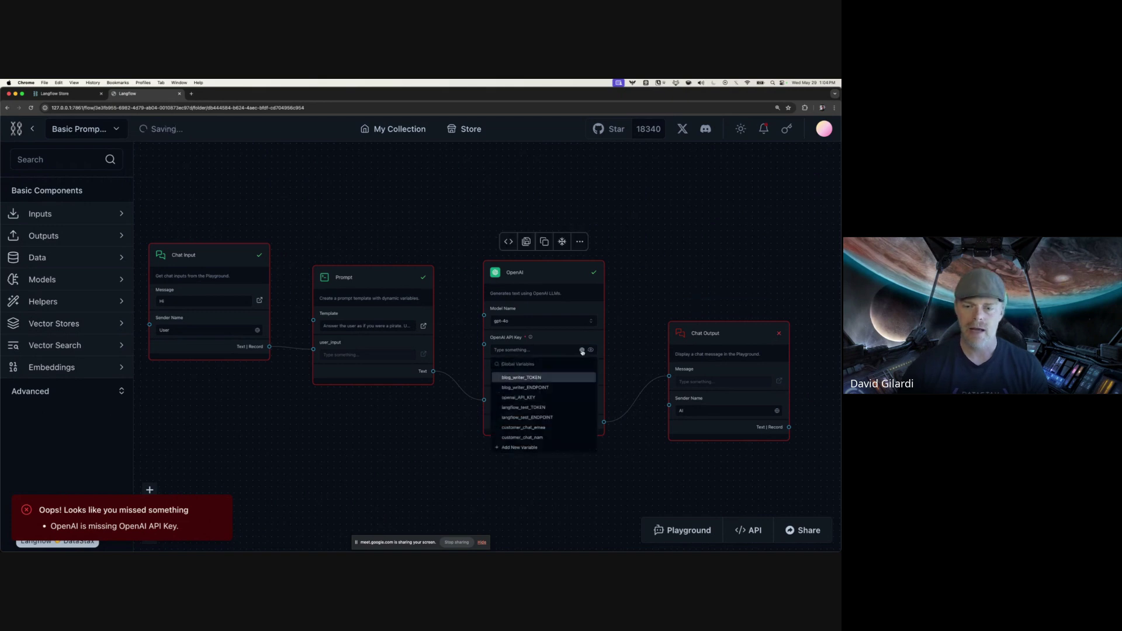
{"action": "left_click", "coordinate": [544, 397]}
{"action": "left_click", "coordinate": [778, 333]}
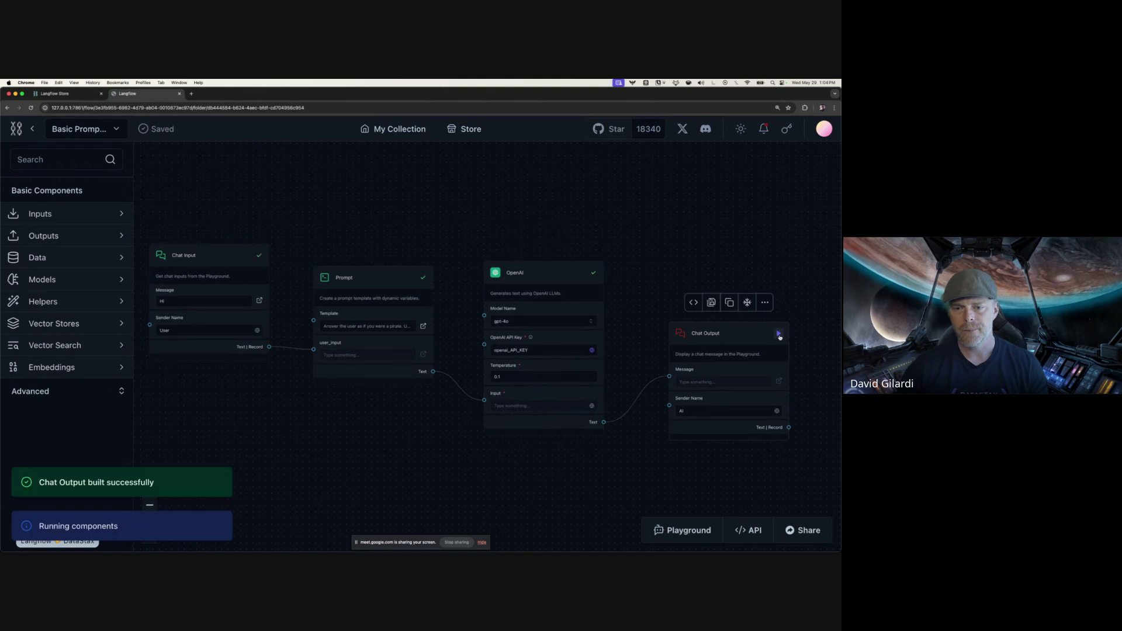
Open the Playground and send the chat message "I'd like some rum"
{"action": "left_click", "coordinate": [682, 530]}
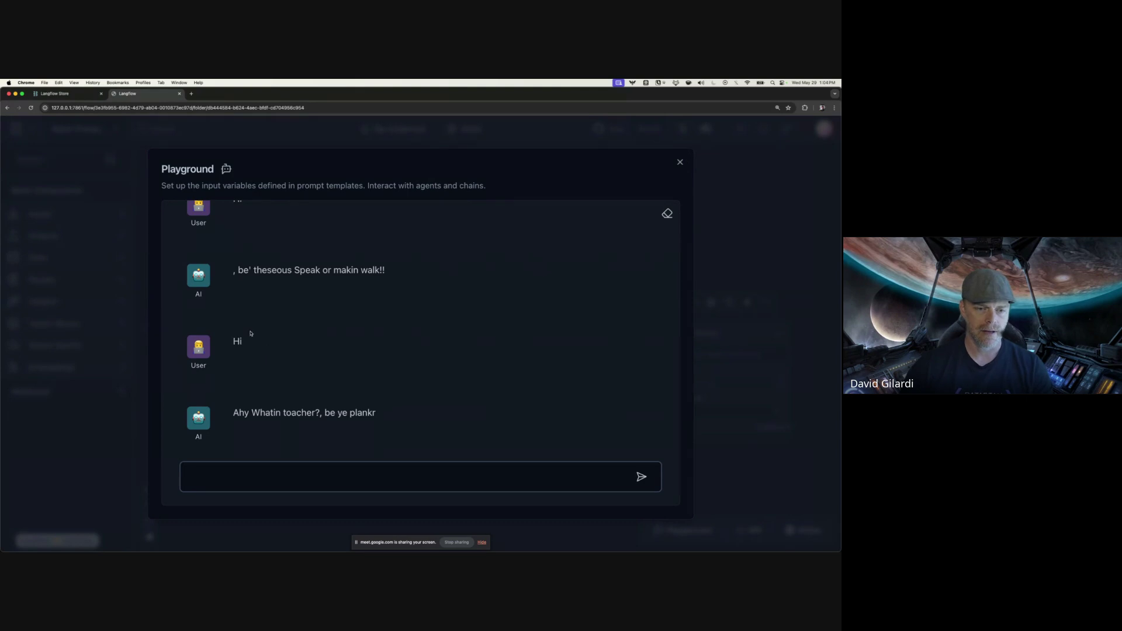
{"action": "left_click", "coordinate": [315, 484]}
{"action": "type", "text": "I'd like s"}
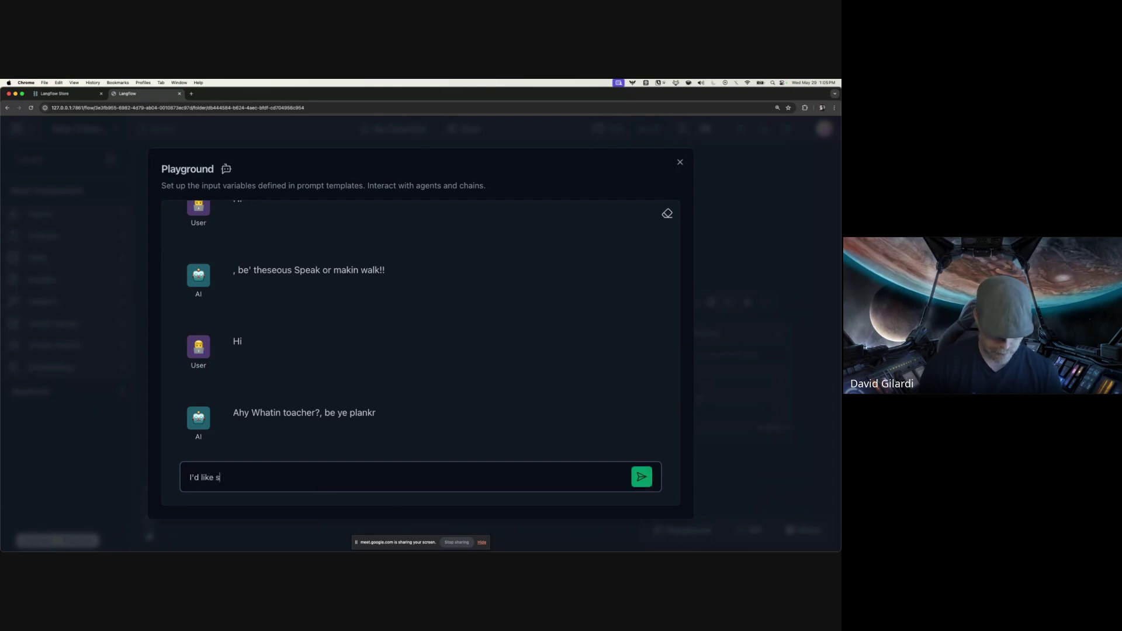
{"action": "type", "text": "ome rum"}
{"action": "key", "text": "Return"}
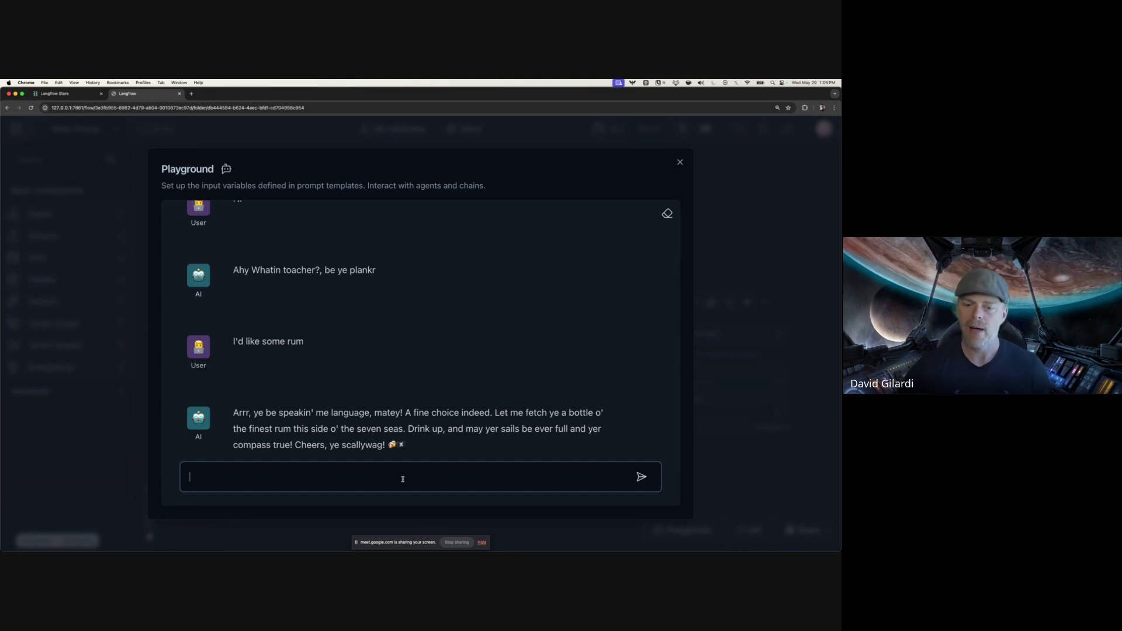
Close the Playground and open the flow's API code, highlighting the endpoint URL in the cURL request
{"action": "left_click", "coordinate": [680, 164]}
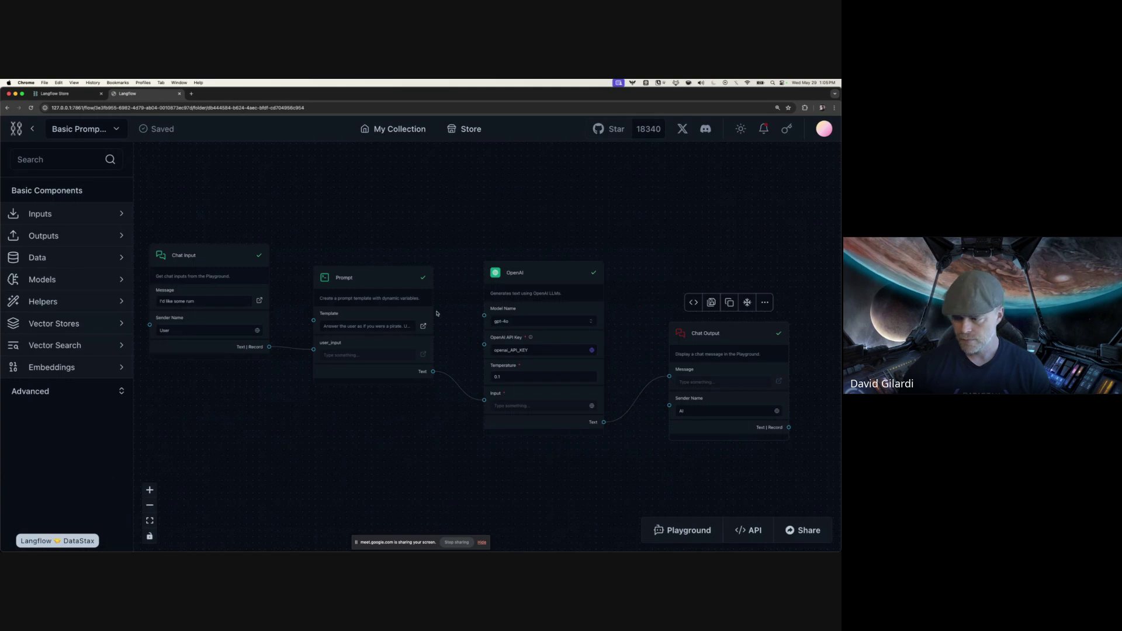
{"action": "scroll", "coordinate": [601, 456], "scroll_direction": "down", "scroll_amount": 2}
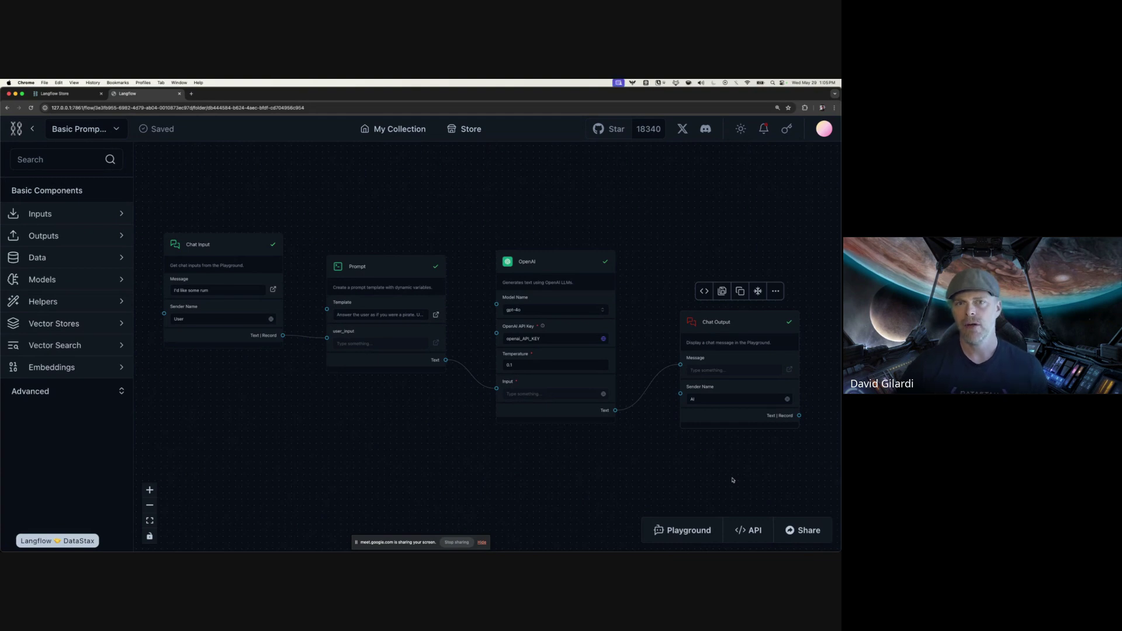
{"action": "left_click", "coordinate": [748, 530]}
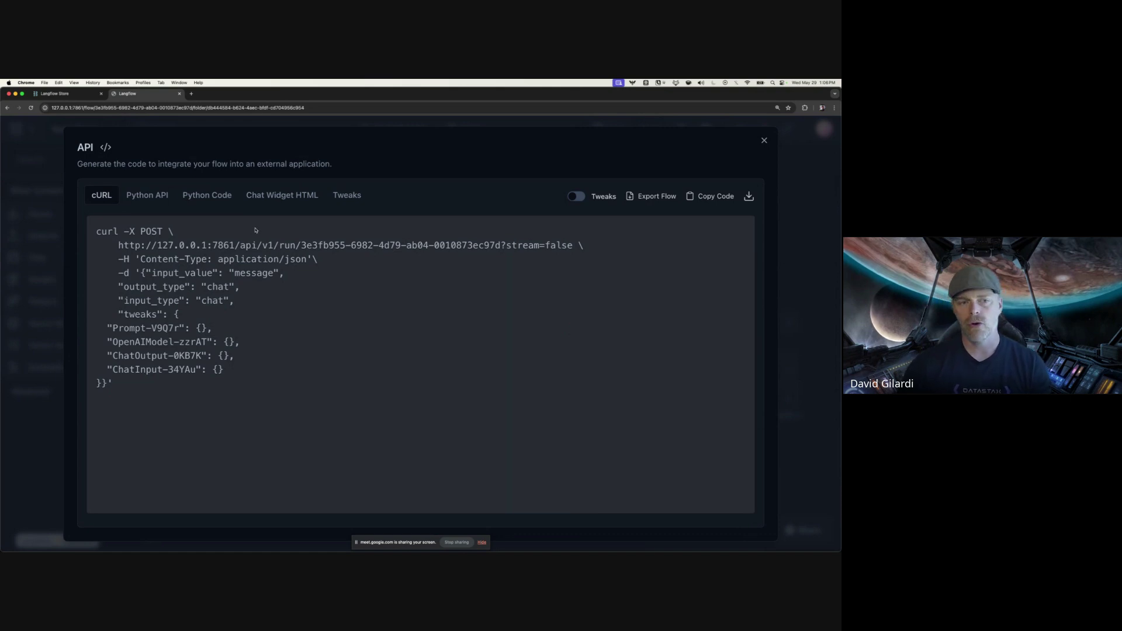
{"action": "left_click_drag", "start_coordinate": [118, 245], "coordinate": [350, 246]}
{"action": "left_click", "coordinate": [363, 296]}
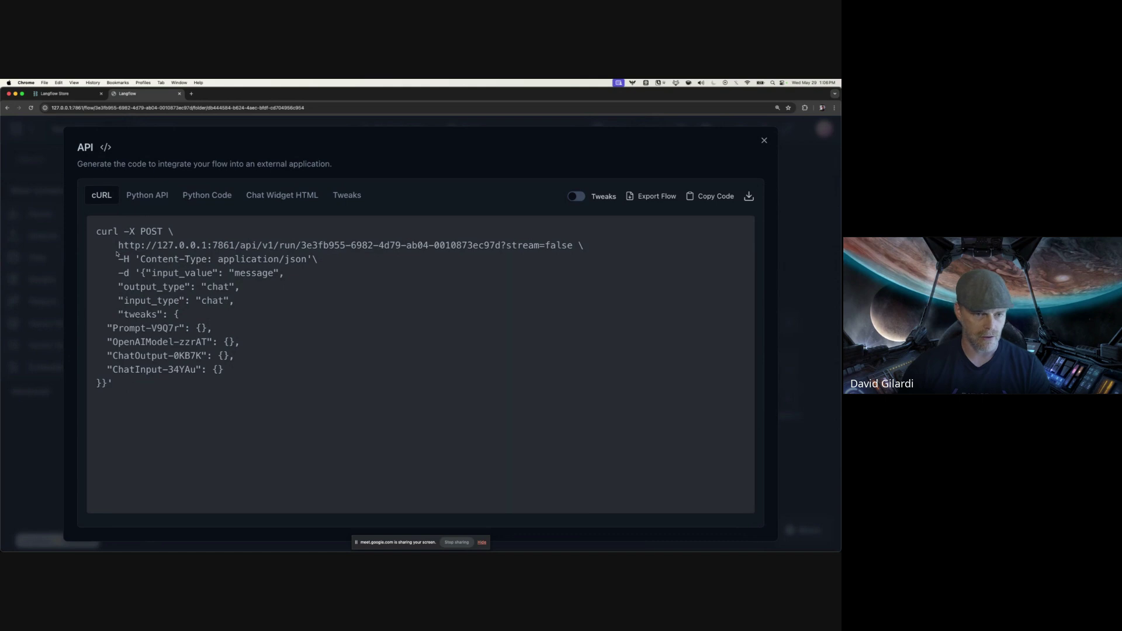
Review the flow's generated Python API code and its Chat Widget HTML embed code
{"action": "left_click", "coordinate": [147, 196]}
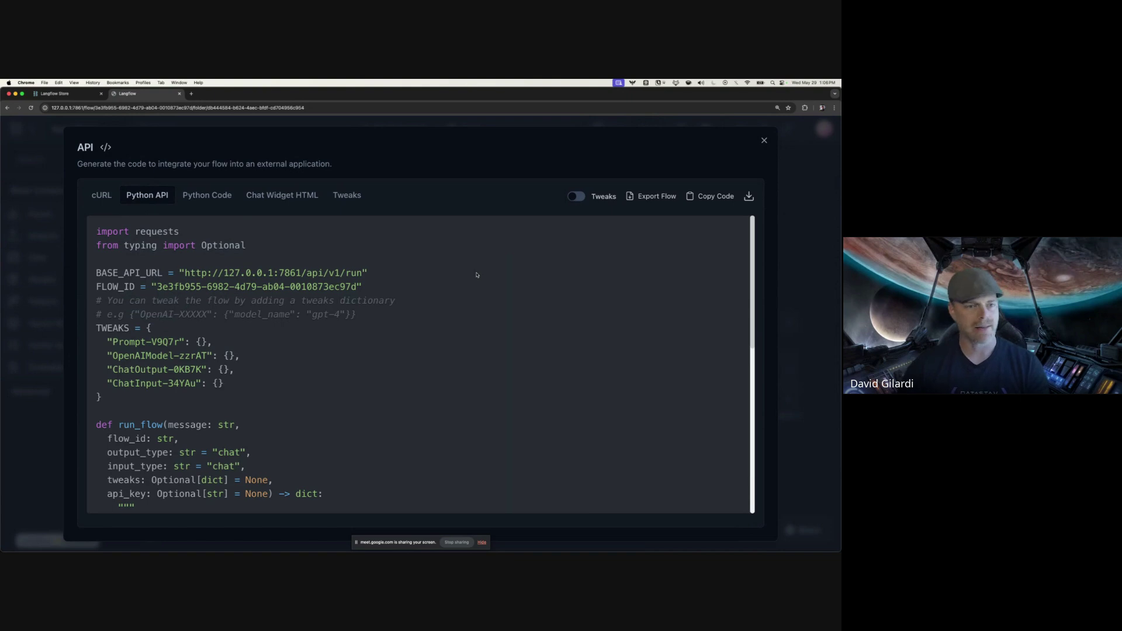
{"action": "scroll", "coordinate": [458, 298], "scroll_direction": "down", "scroll_amount": 10}
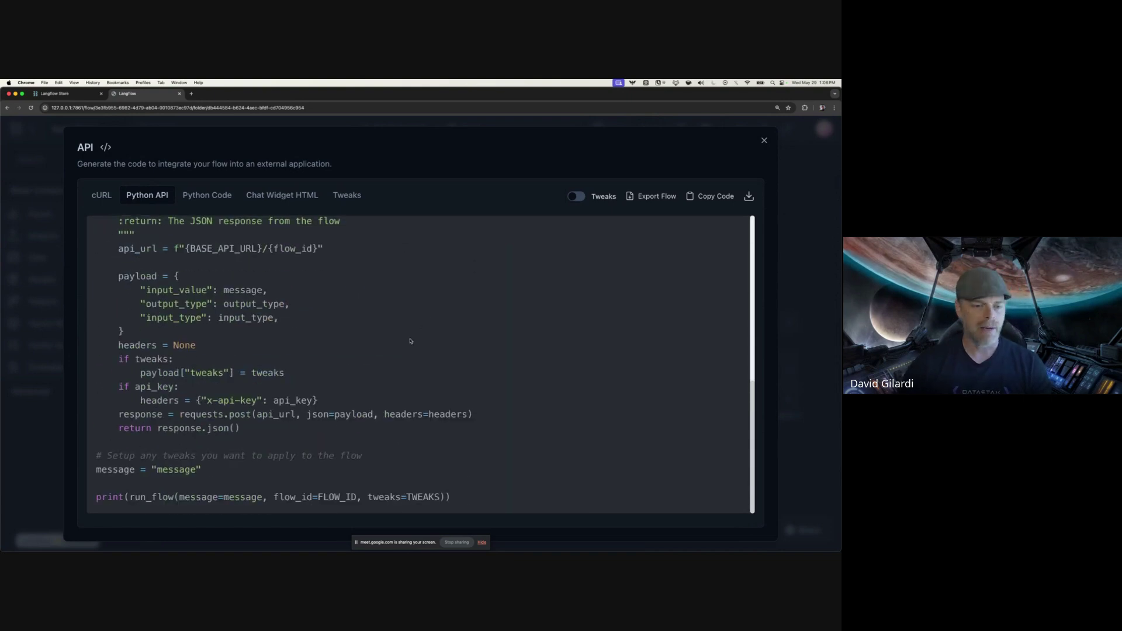
{"action": "scroll", "coordinate": [416, 338], "scroll_direction": "up", "scroll_amount": 10}
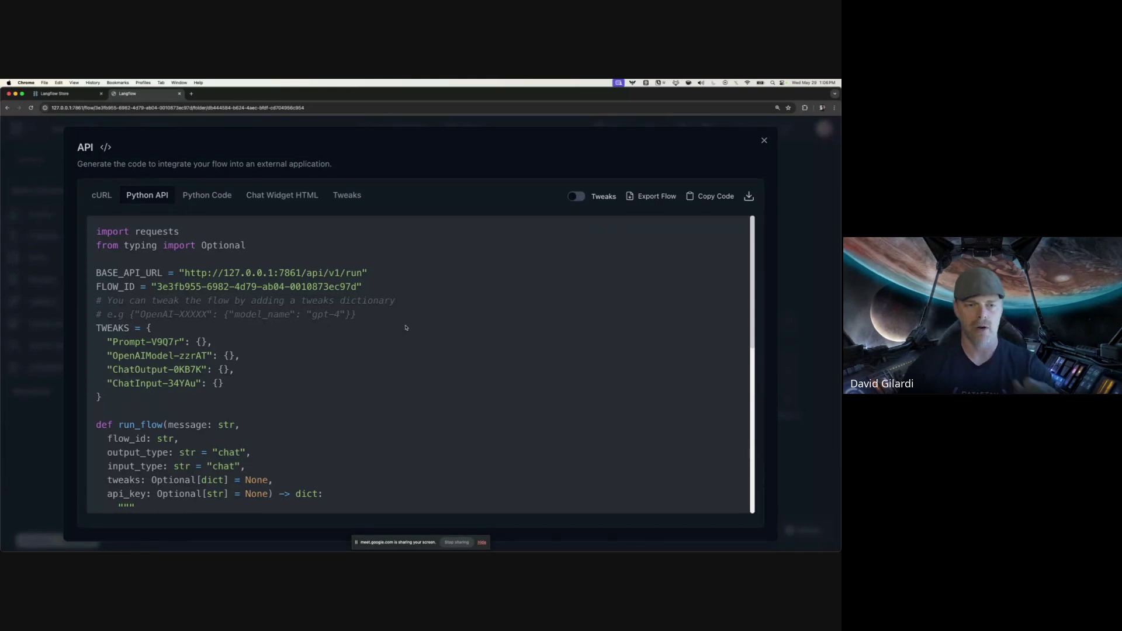
{"action": "left_click", "coordinate": [281, 195]}
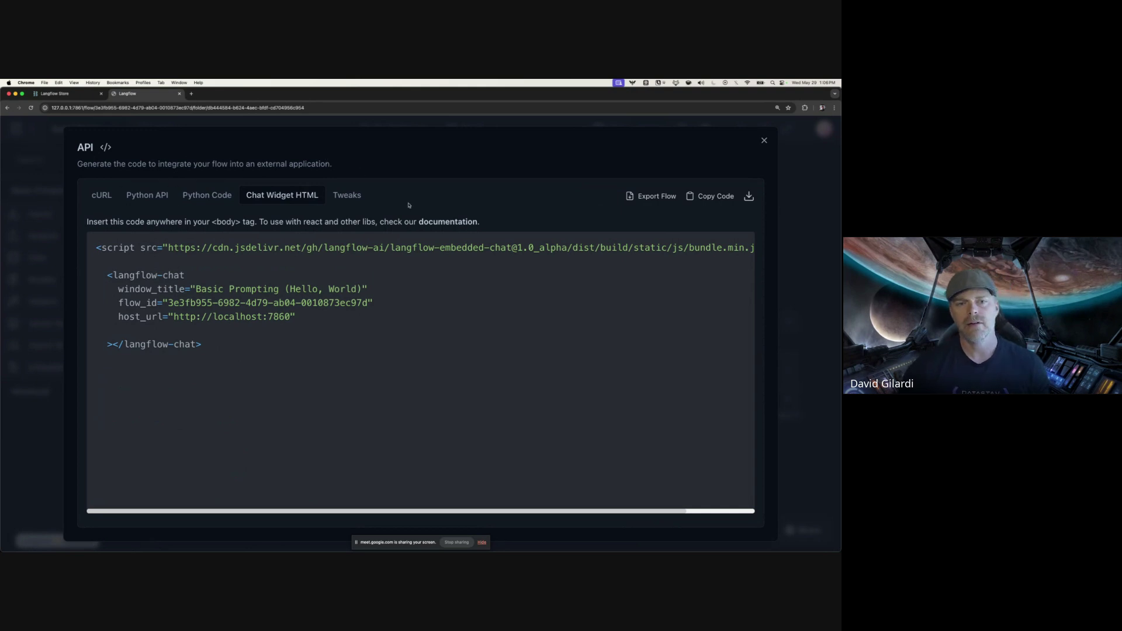
Enable Tweaks in the Python API code to inspect each component's parameters, and disable them again
{"action": "left_click", "coordinate": [148, 195]}
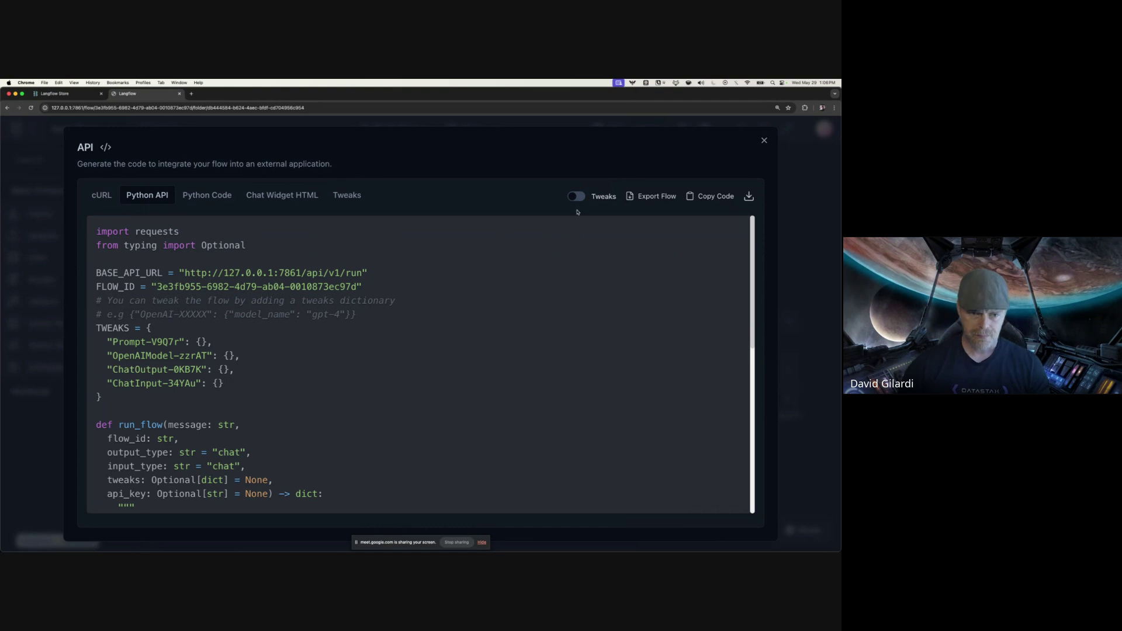
{"action": "left_click", "coordinate": [585, 198]}
{"action": "scroll", "coordinate": [225, 269], "scroll_direction": "down", "scroll_amount": 5}
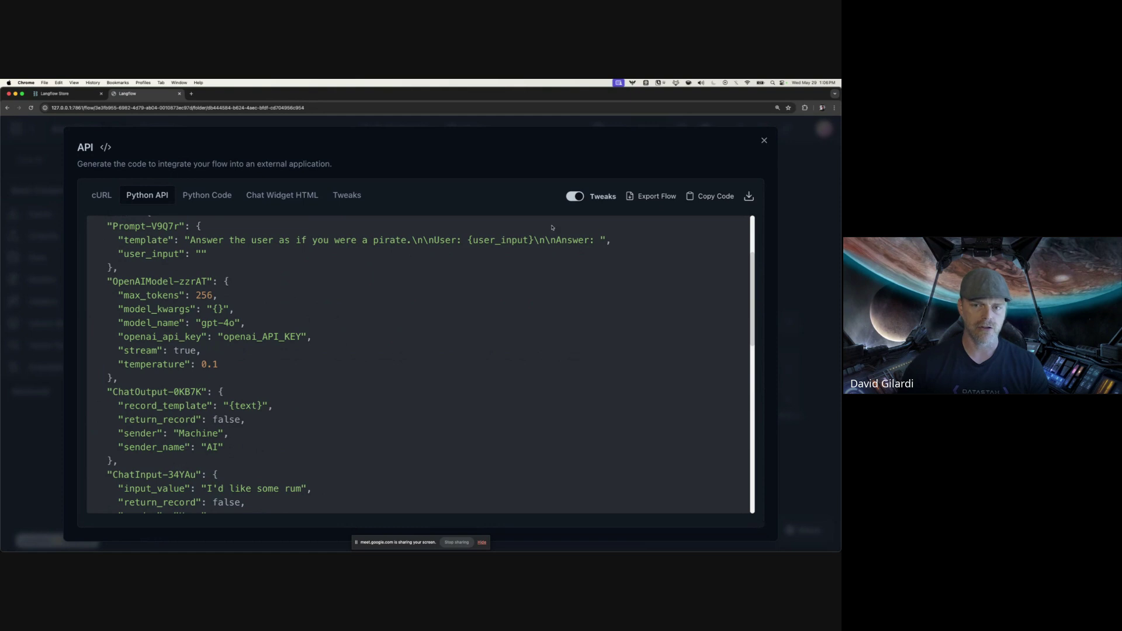
{"action": "left_click", "coordinate": [579, 198]}
{"action": "scroll", "coordinate": [366, 303], "scroll_direction": "up", "scroll_amount": 1}
Set the Chat Input's input_value tweak to "Change the input value"
{"action": "left_click", "coordinate": [350, 201]}
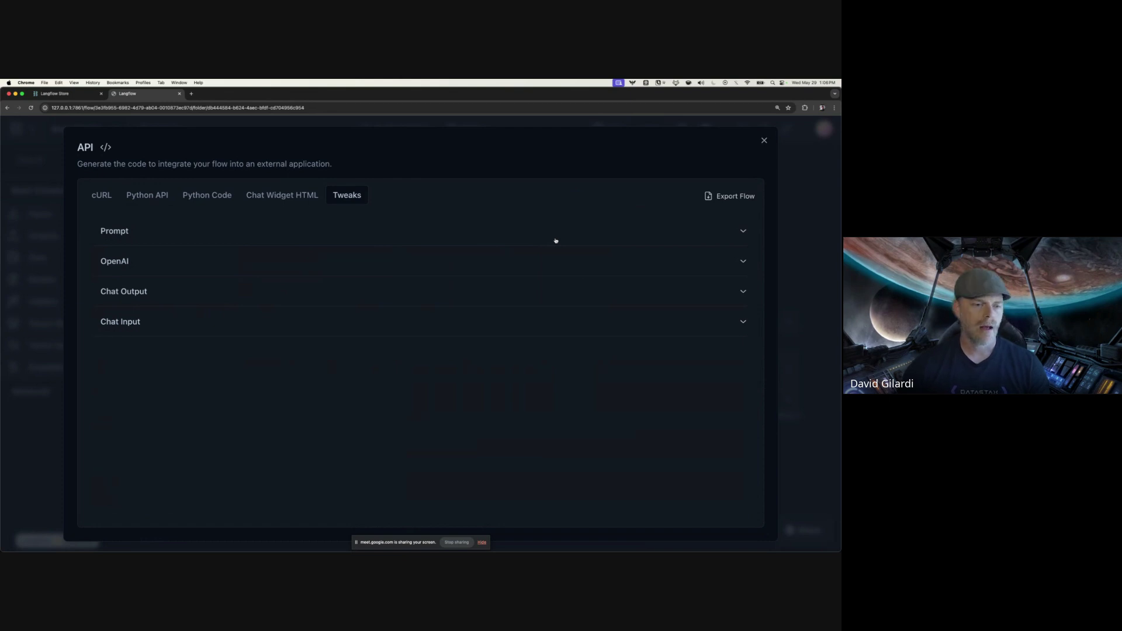
{"action": "left_click", "coordinate": [742, 321]}
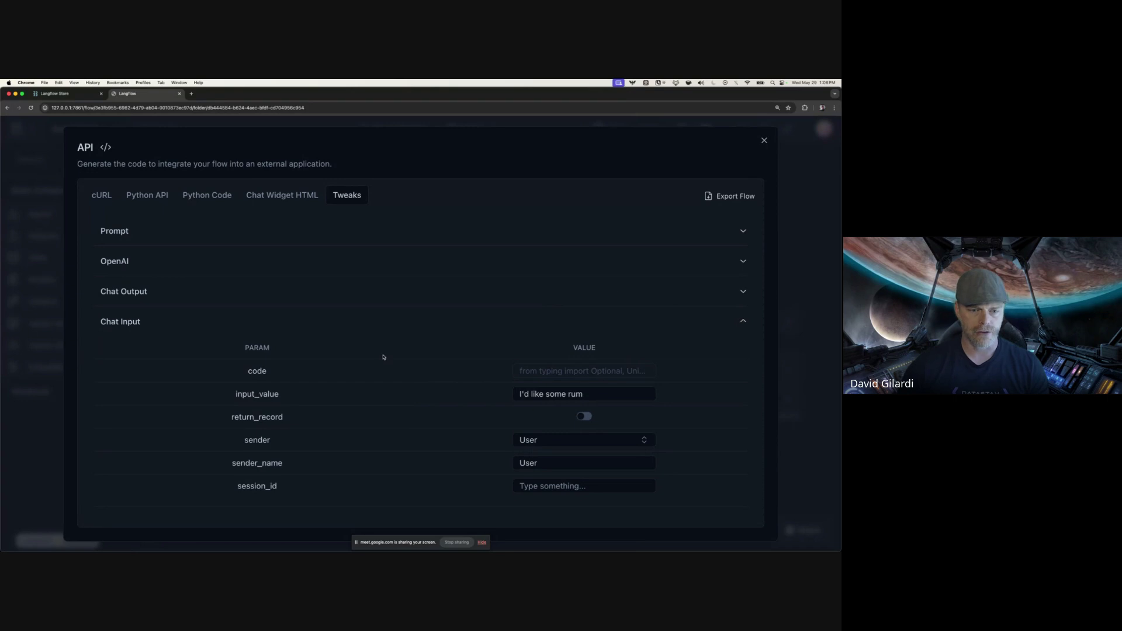
{"action": "triple_click", "coordinate": [587, 394]}
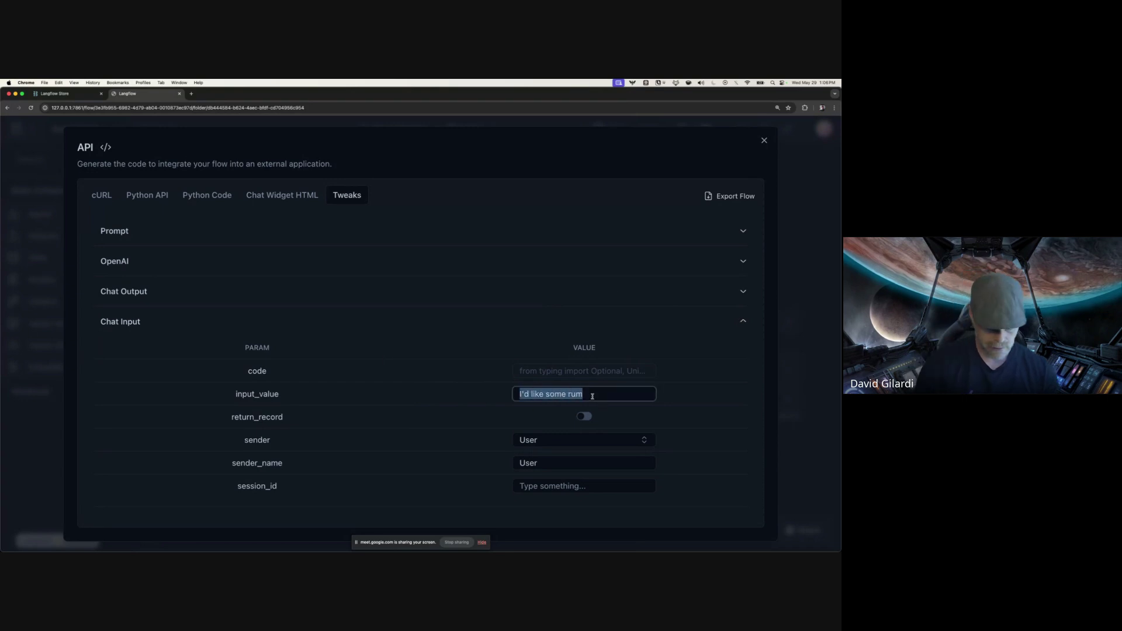
{"action": "type", "text": "Change the input "}
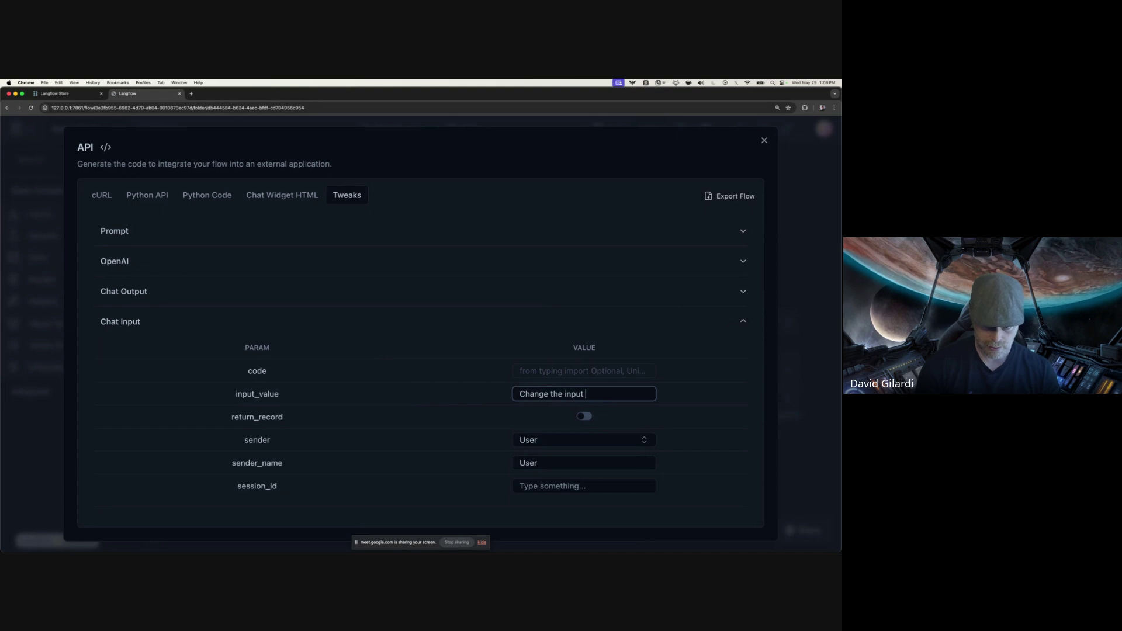
{"action": "type", "text": "value"}
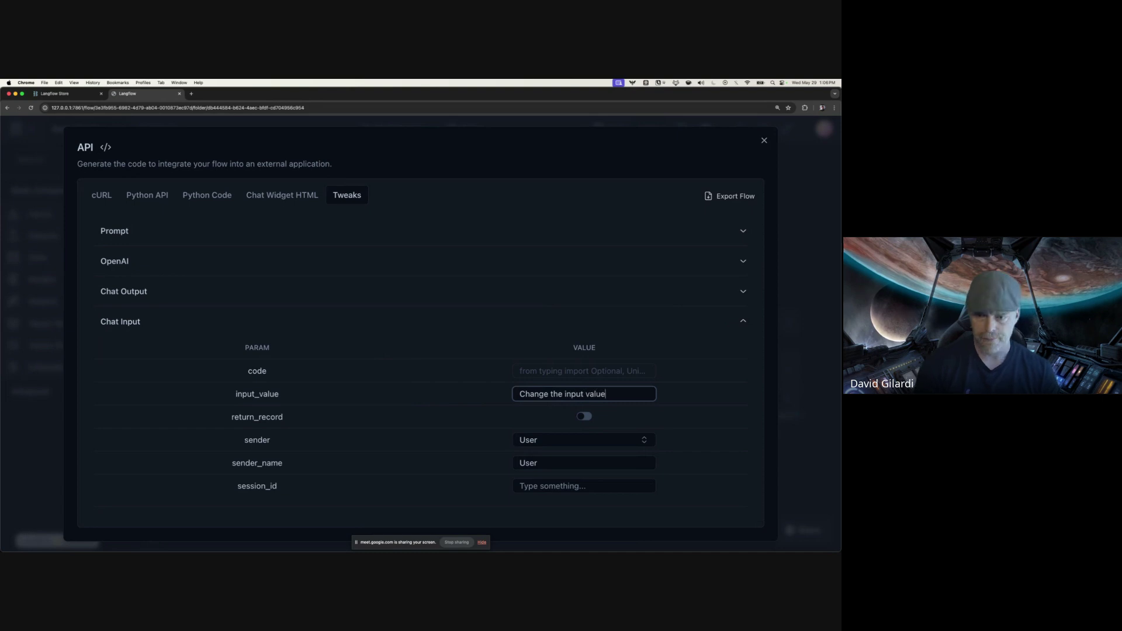
Display the Python API code with Tweaks enabled and check the ChatInput input_value entry
{"action": "left_click", "coordinate": [166, 195]}
{"action": "left_click", "coordinate": [577, 197]}
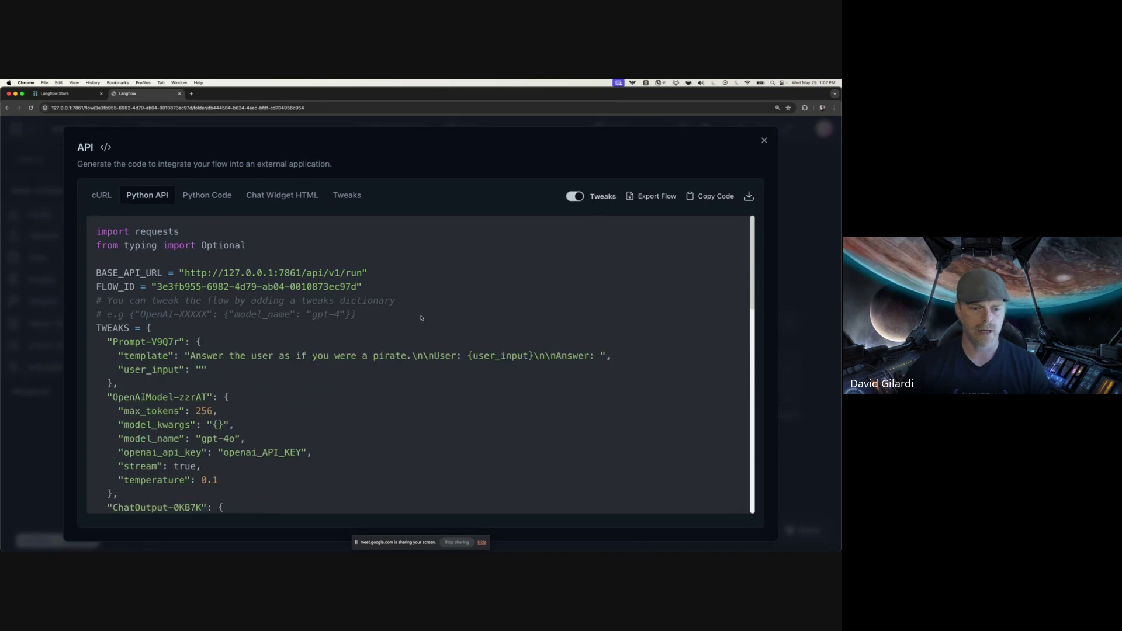
{"action": "scroll", "coordinate": [419, 318], "scroll_direction": "down", "scroll_amount": 5}
{"action": "scroll", "coordinate": [309, 367], "scroll_direction": "up", "scroll_amount": 1}
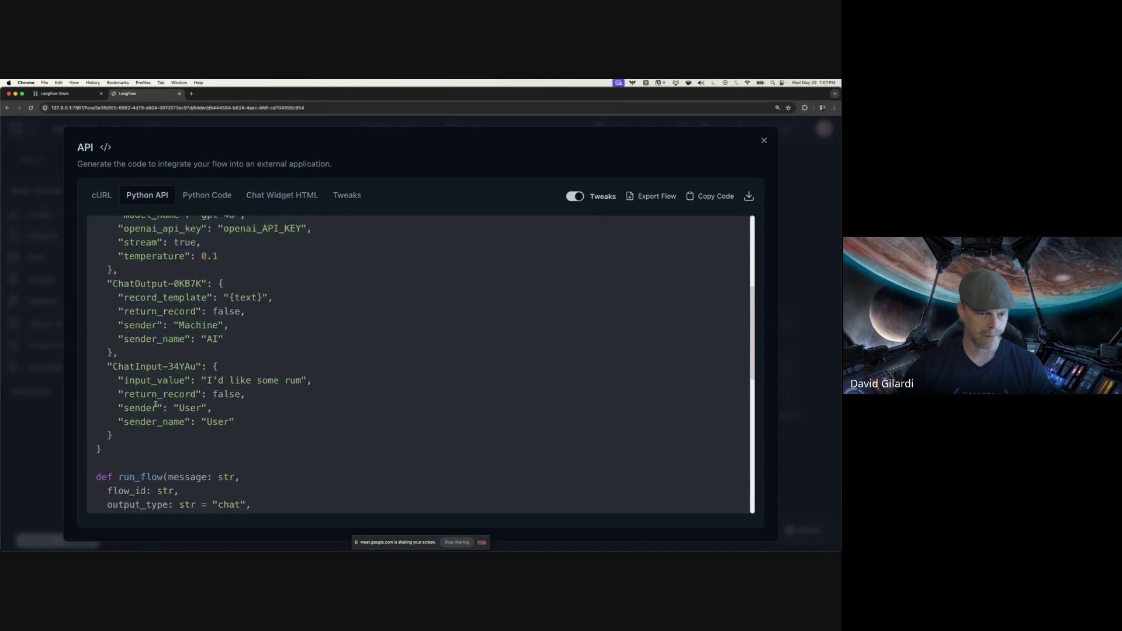
{"action": "scroll", "coordinate": [345, 402], "scroll_direction": "down", "scroll_amount": 5}
{"action": "scroll", "coordinate": [360, 402], "scroll_direction": "up", "scroll_amount": 5}
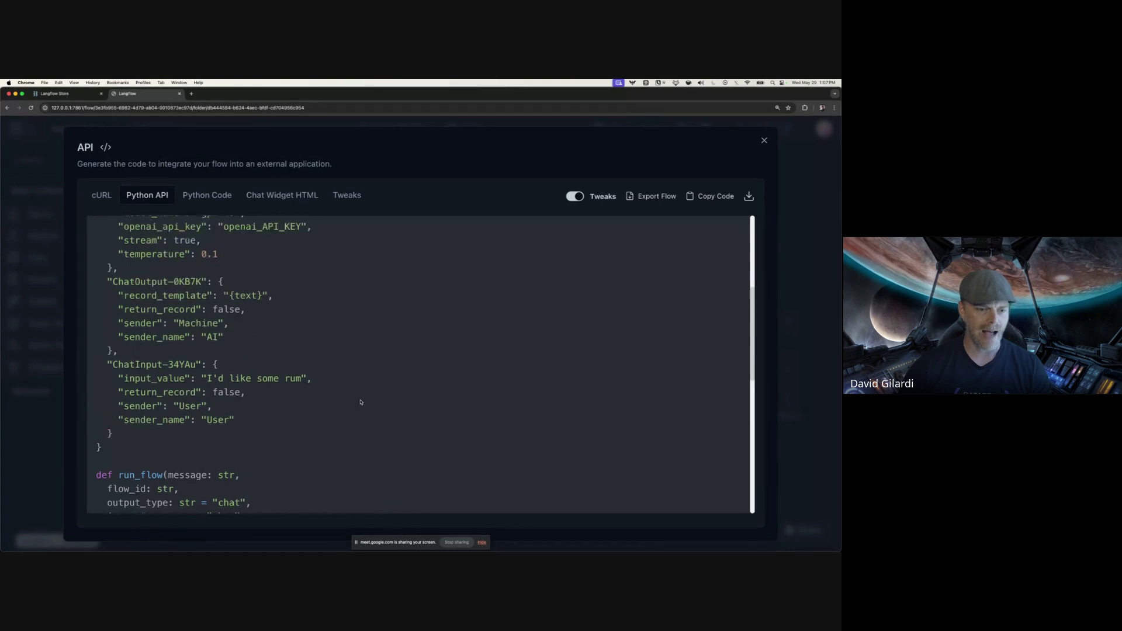
{"action": "scroll", "coordinate": [361, 402], "scroll_direction": "up", "scroll_amount": 3}
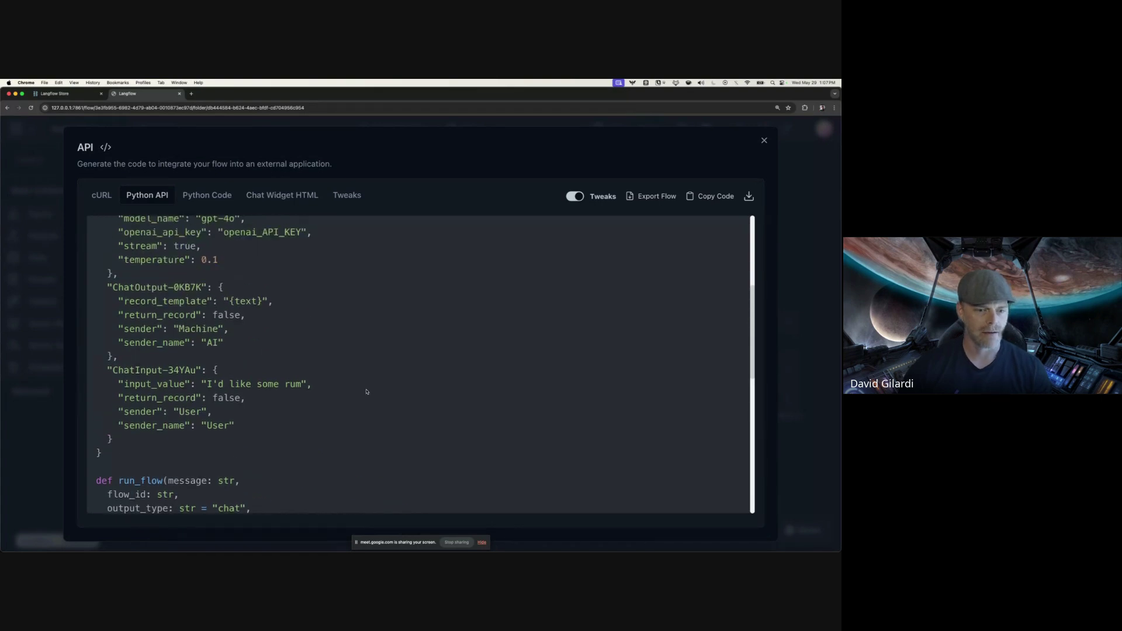
Recheck the Chat Input's input_value tweak and refresh the Python API code by switching Tweaks off and on
{"action": "left_click", "coordinate": [344, 197]}
{"action": "left_click", "coordinate": [141, 320]}
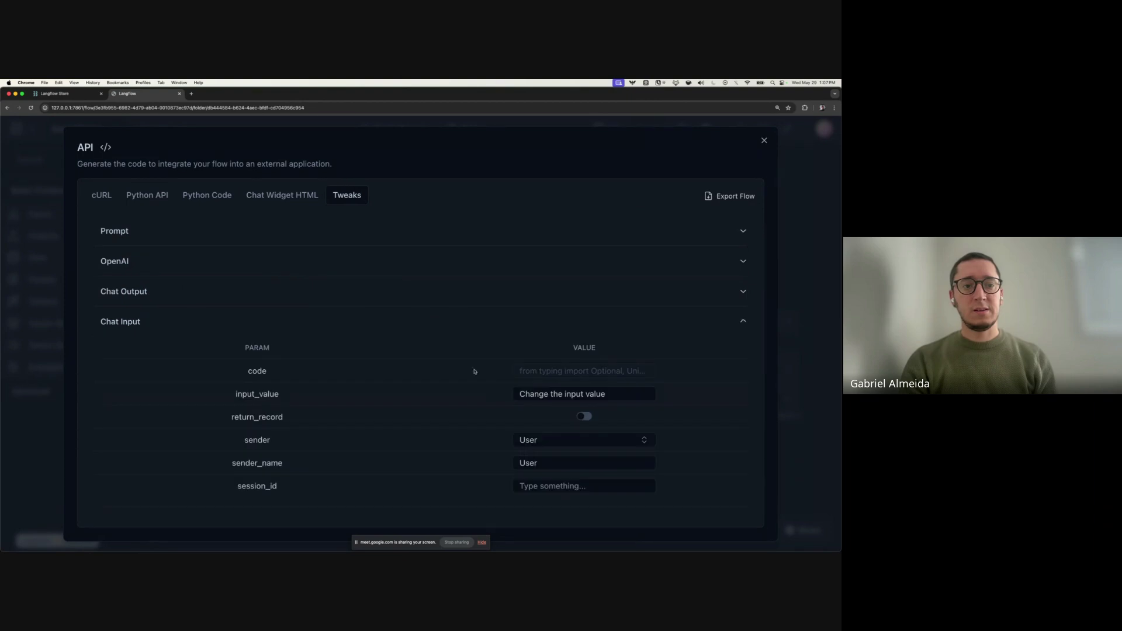
{"action": "left_click", "coordinate": [609, 393]}
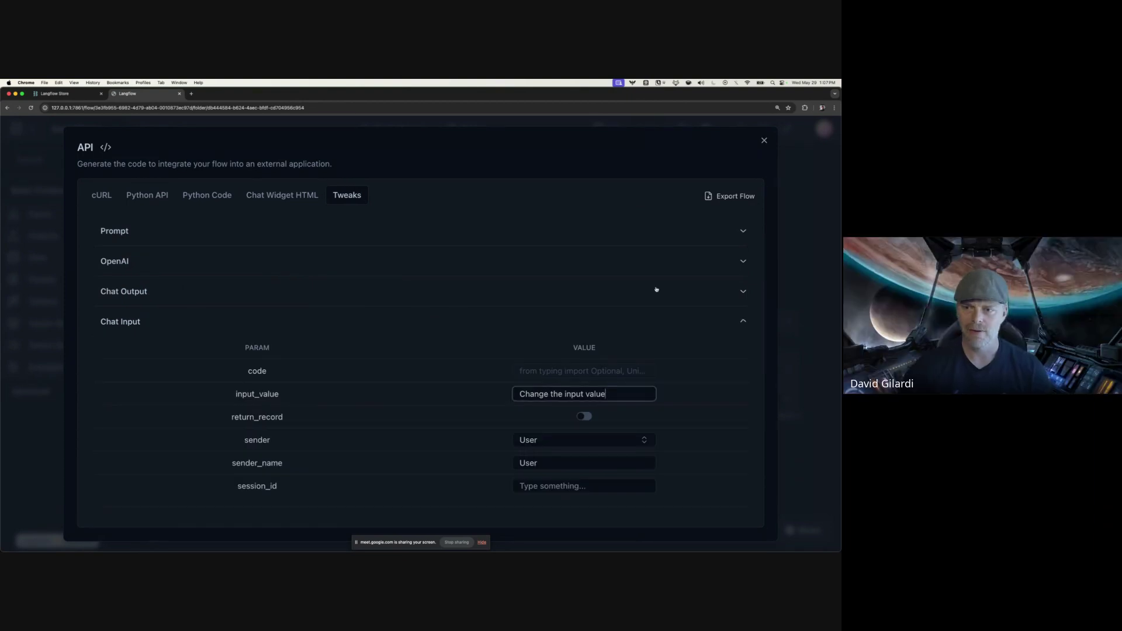
{"action": "left_click", "coordinate": [167, 195]}
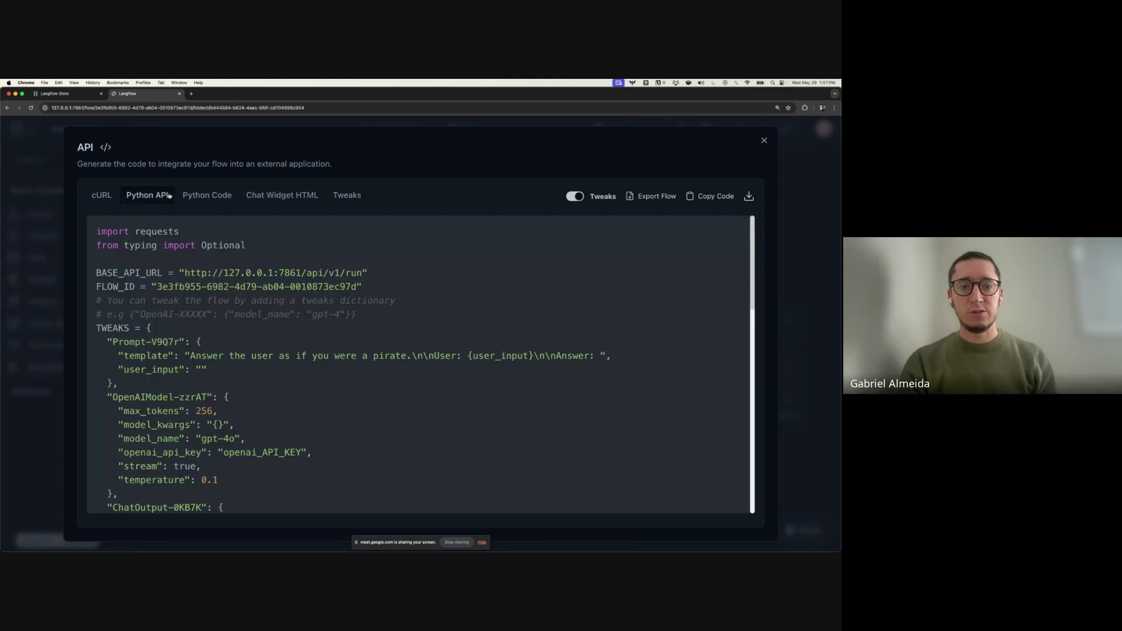
{"action": "left_click", "coordinate": [575, 197]}
{"action": "left_click", "coordinate": [575, 197]}
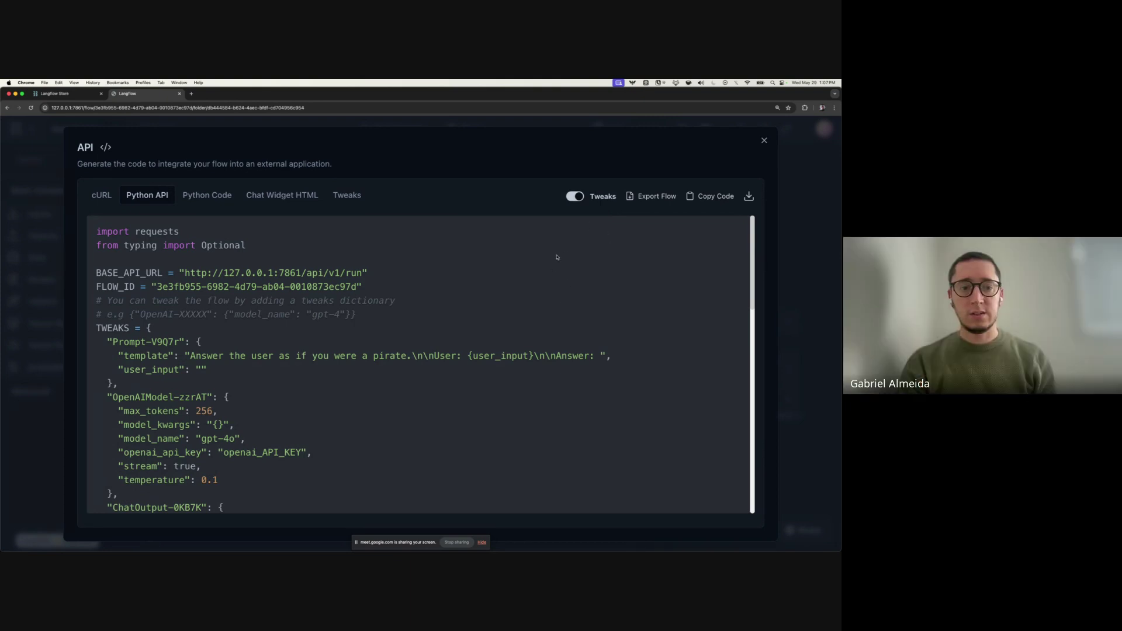
{"action": "scroll", "coordinate": [564, 251], "scroll_direction": "down", "scroll_amount": 4}
{"action": "scroll", "coordinate": [576, 245], "scroll_direction": "up", "scroll_amount": 3}
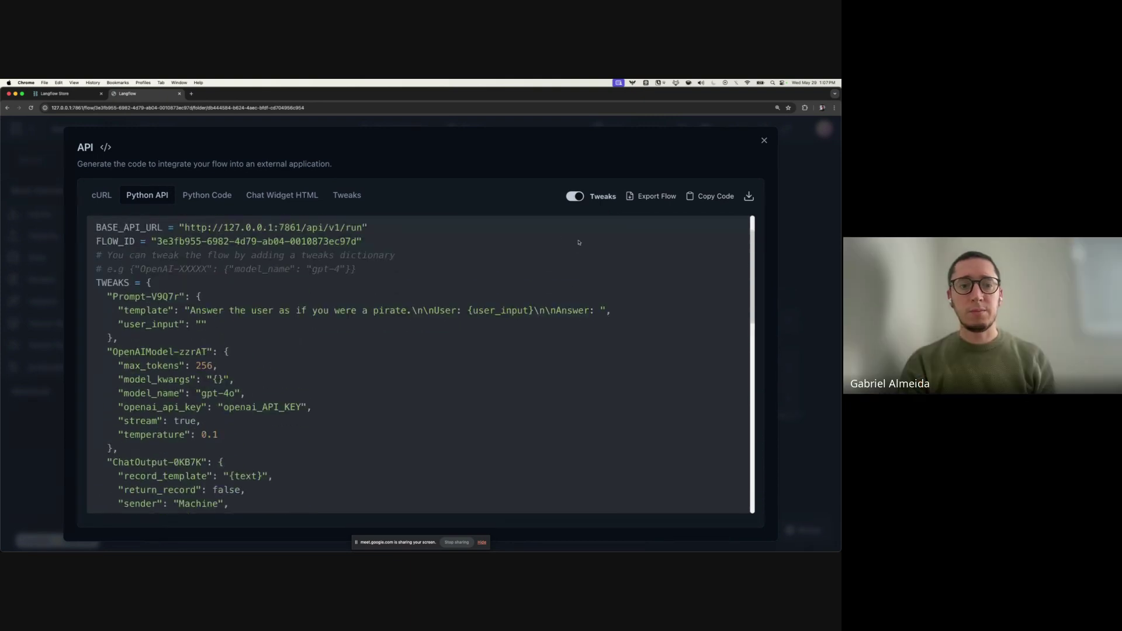
Disable Tweaks in the Python API code and select the Chat Input's input_value text in the tweak settings
{"action": "left_click", "coordinate": [576, 197]}
{"action": "left_click", "coordinate": [348, 196]}
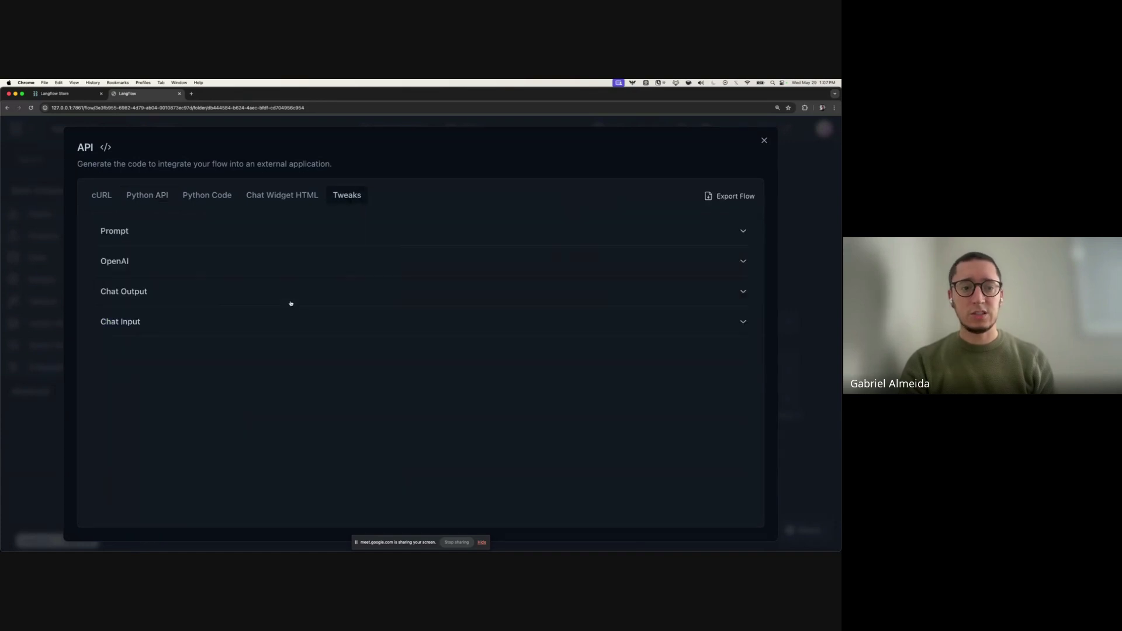
{"action": "left_click", "coordinate": [291, 322]}
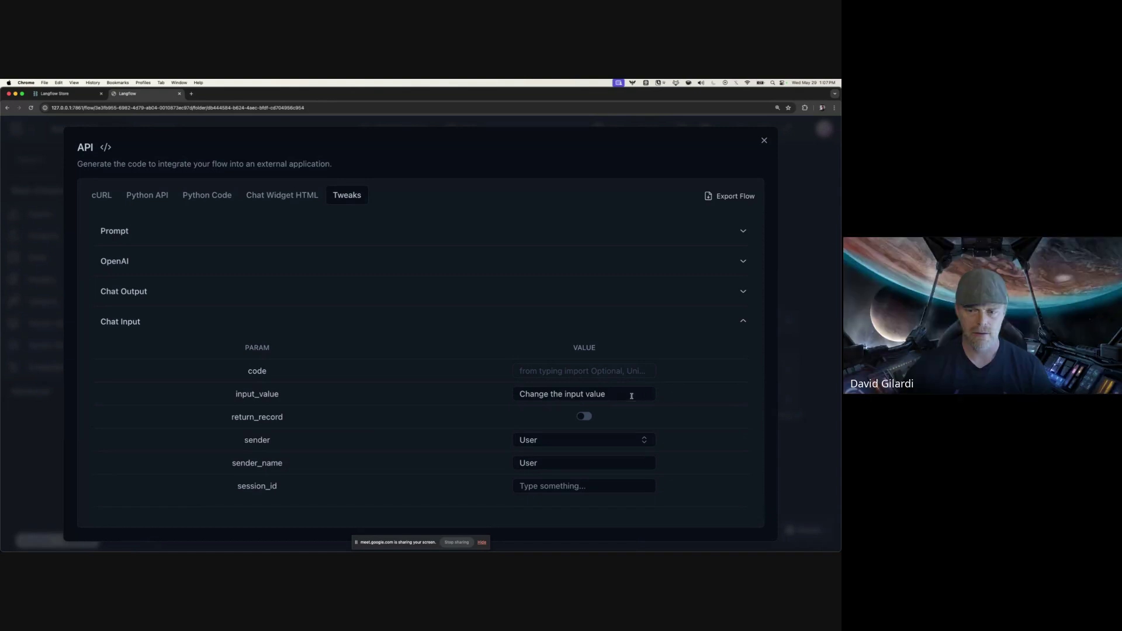
{"action": "triple_click", "coordinate": [632, 396]}
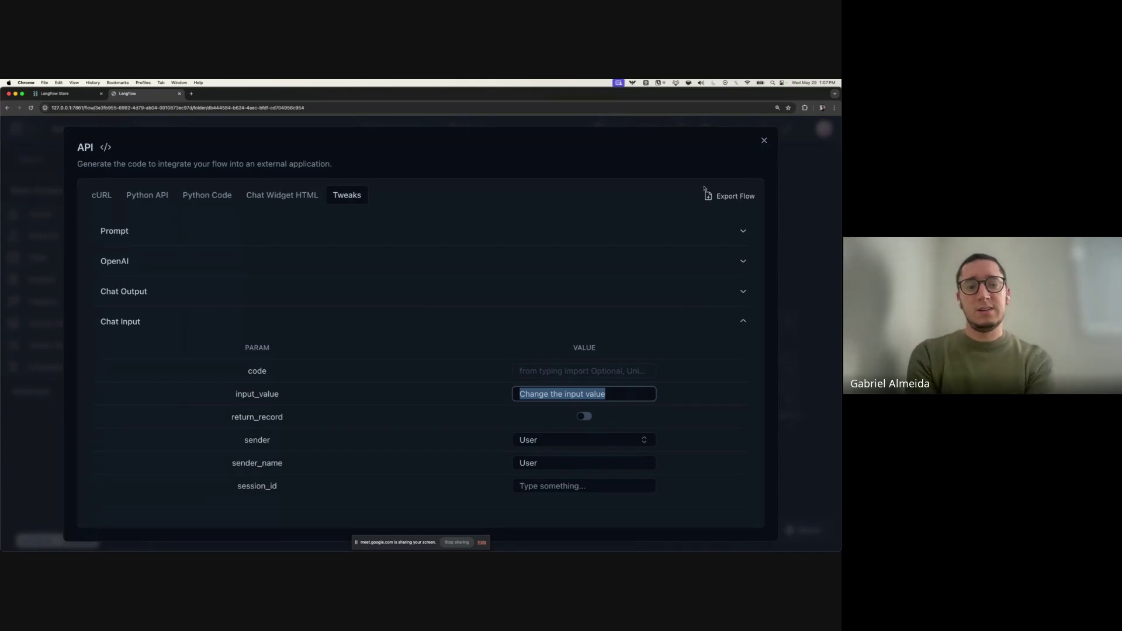
Enable Tweaks in the Python API code again and highlight the ChatInput input_value string for inspection
{"action": "left_click", "coordinate": [140, 197]}
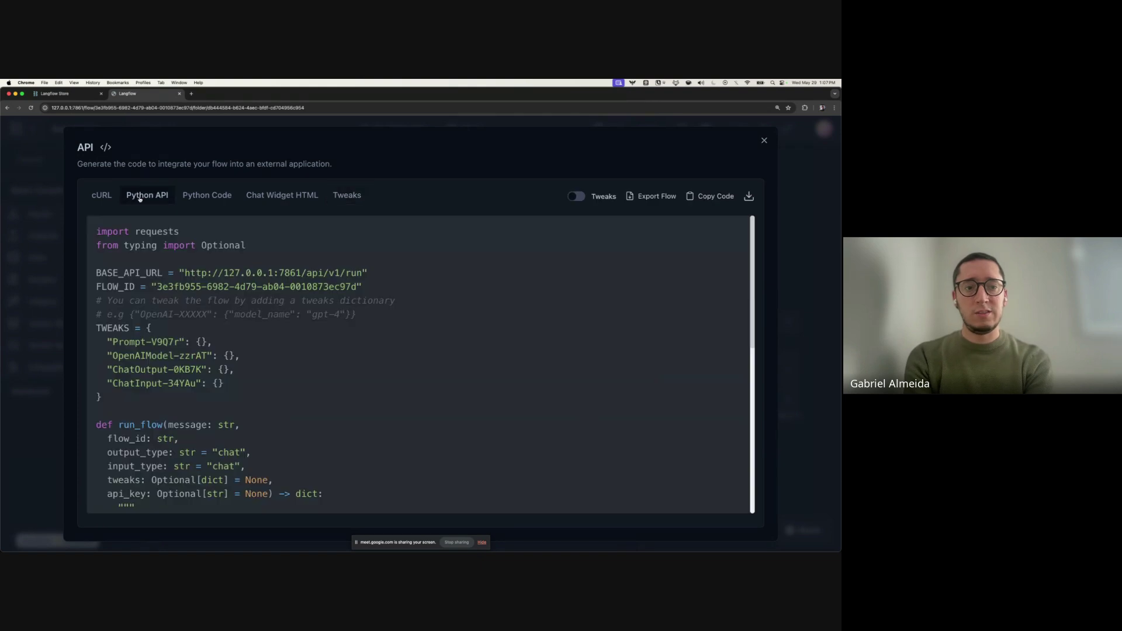
{"action": "left_click", "coordinate": [576, 196]}
{"action": "scroll", "coordinate": [420, 320], "scroll_direction": "down", "scroll_amount": 5}
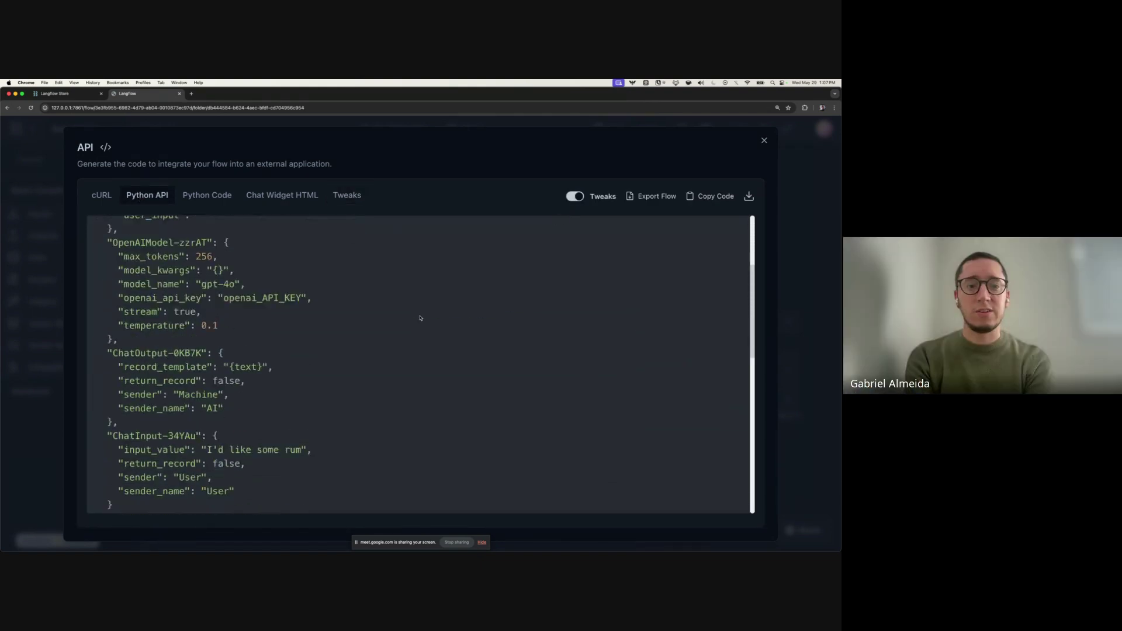
{"action": "left_click_drag", "start_coordinate": [208, 423], "coordinate": [302, 423]}
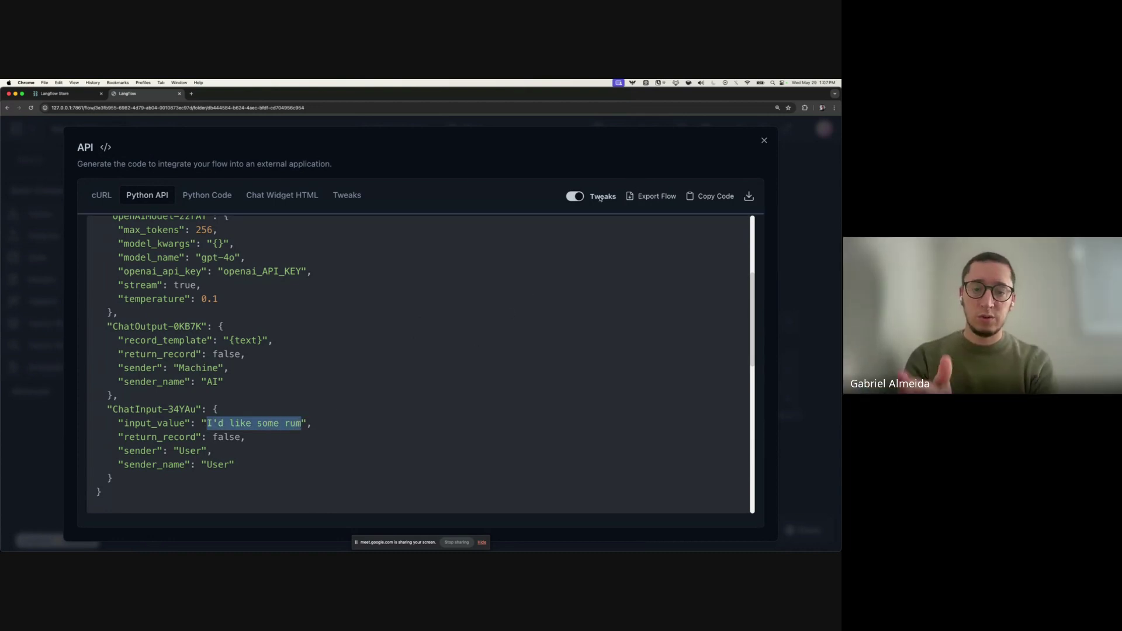
{"action": "left_click", "coordinate": [628, 291]}
{"action": "scroll", "coordinate": [628, 291], "scroll_direction": "up", "scroll_amount": 2}
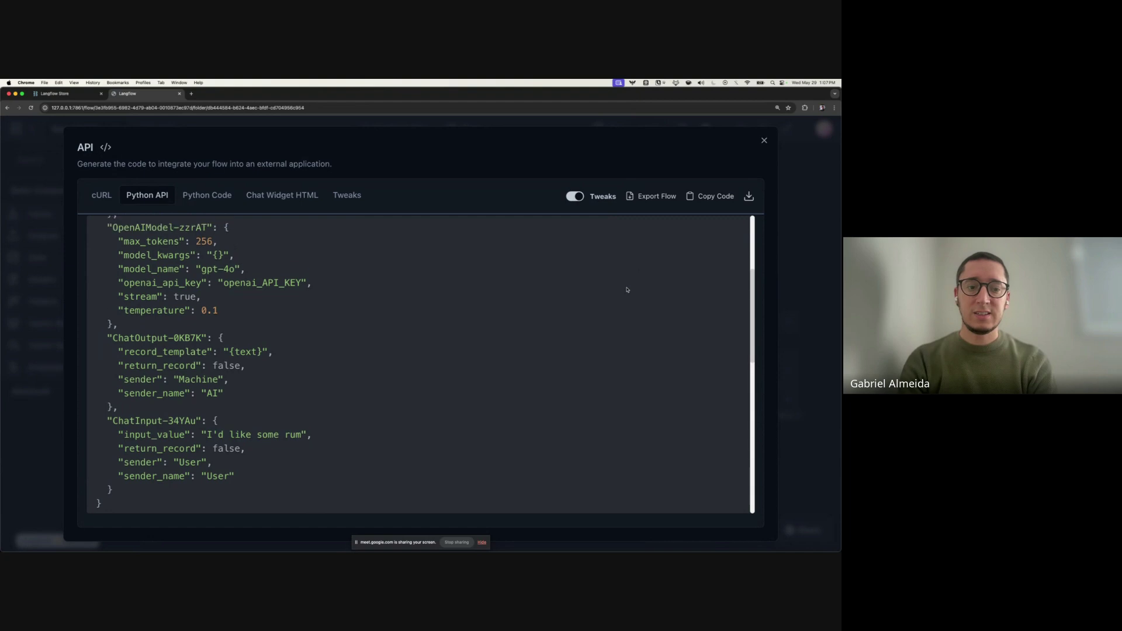
Disable Tweaks in the Python API code and look over the TWEAKS dictionary and run_flow function
{"action": "left_click", "coordinate": [602, 199]}
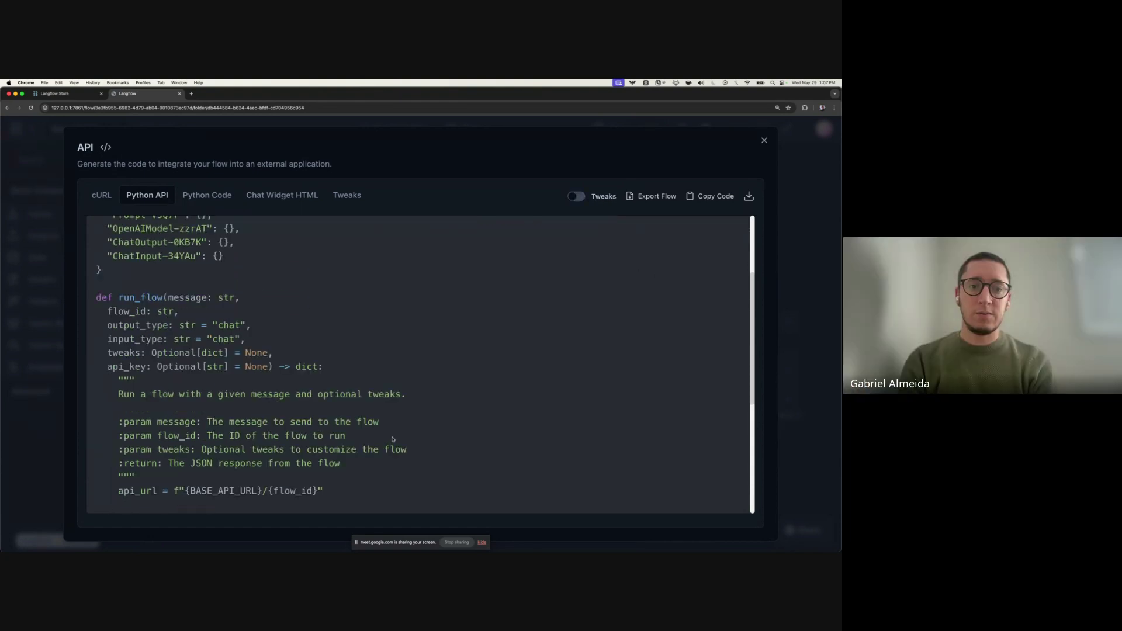
{"action": "scroll", "coordinate": [388, 439], "scroll_direction": "down", "scroll_amount": 3}
{"action": "scroll", "coordinate": [386, 425], "scroll_direction": "up", "scroll_amount": 1}
{"action": "scroll", "coordinate": [387, 425], "scroll_direction": "up", "scroll_amount": 3}
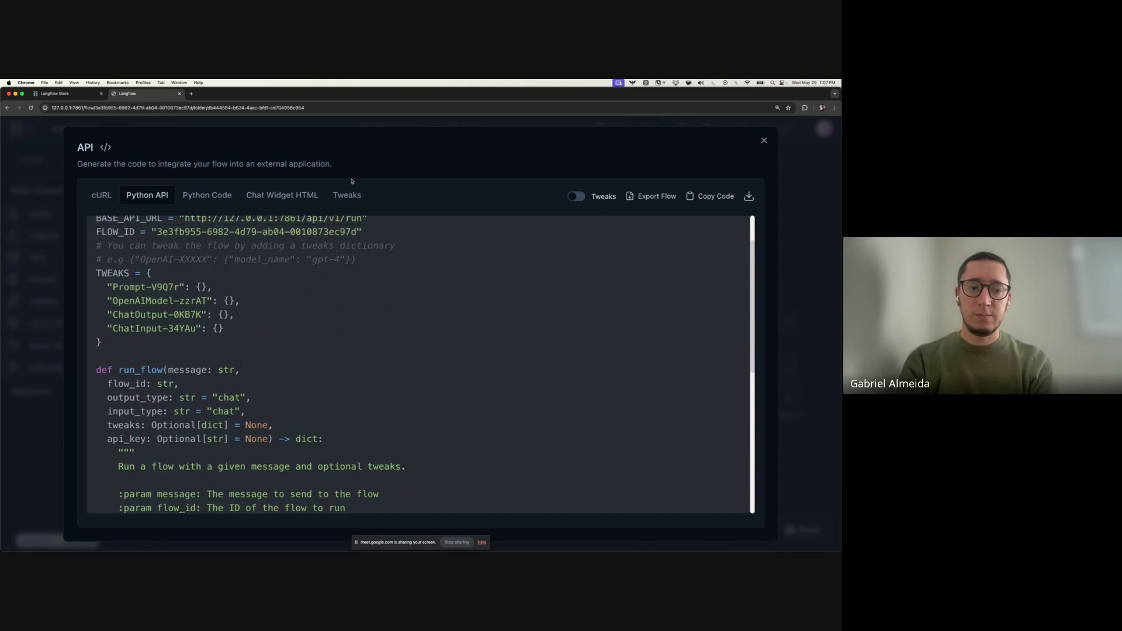
Set the Chat Input's input_value tweak to "write something here" and return to the Python API code
{"action": "left_click", "coordinate": [343, 195]}
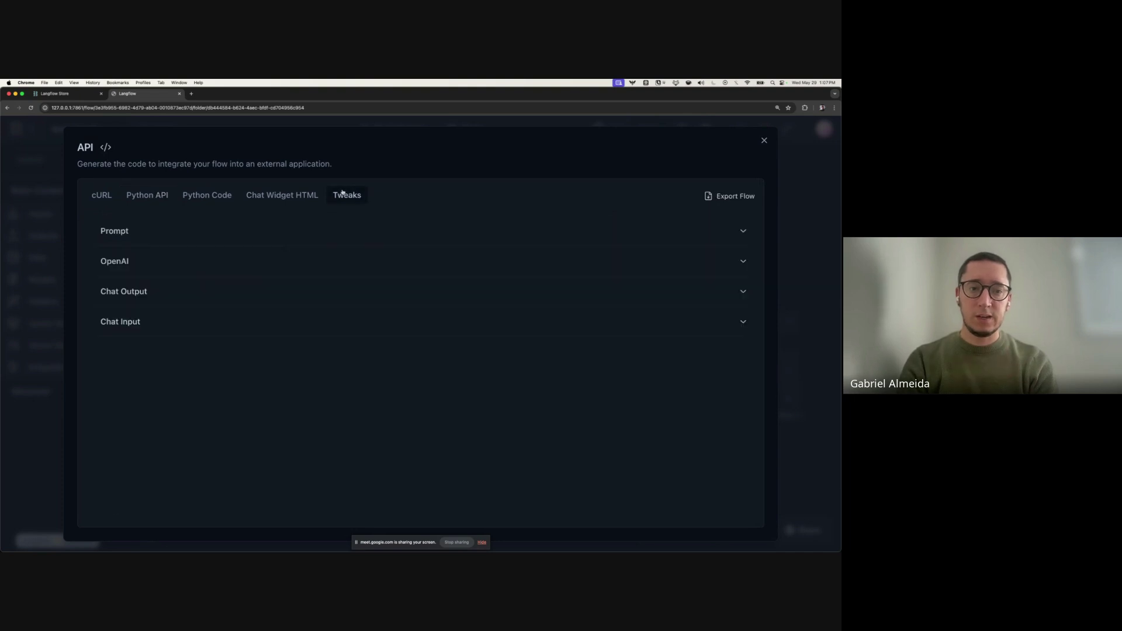
{"action": "left_click", "coordinate": [214, 324]}
{"action": "triple_click", "coordinate": [593, 394]}
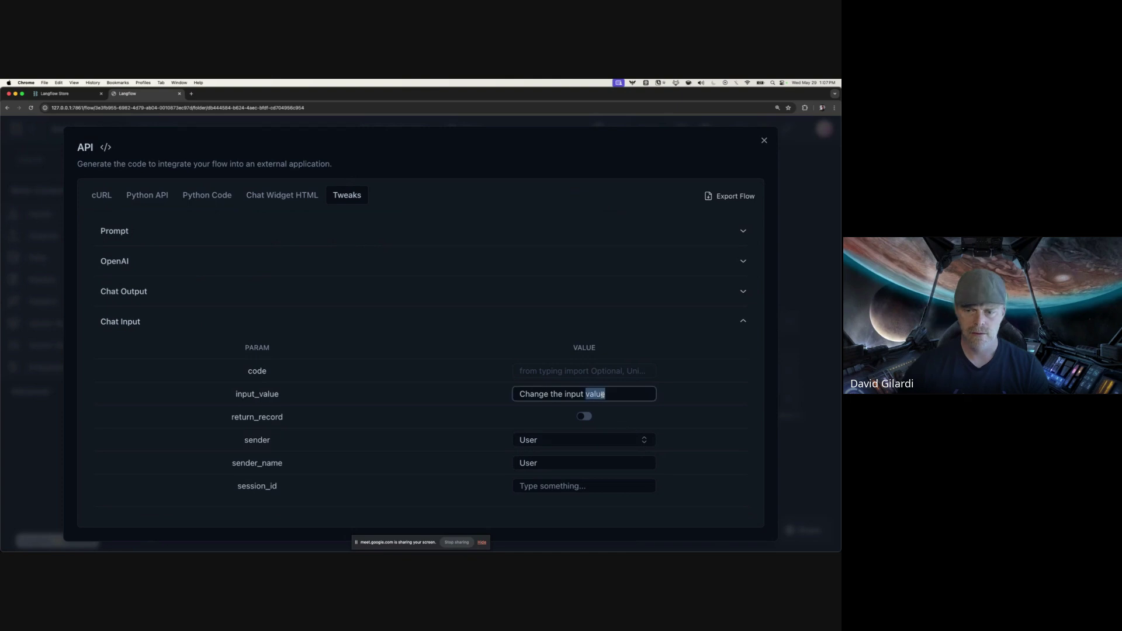
{"action": "type", "text": "write something here"}
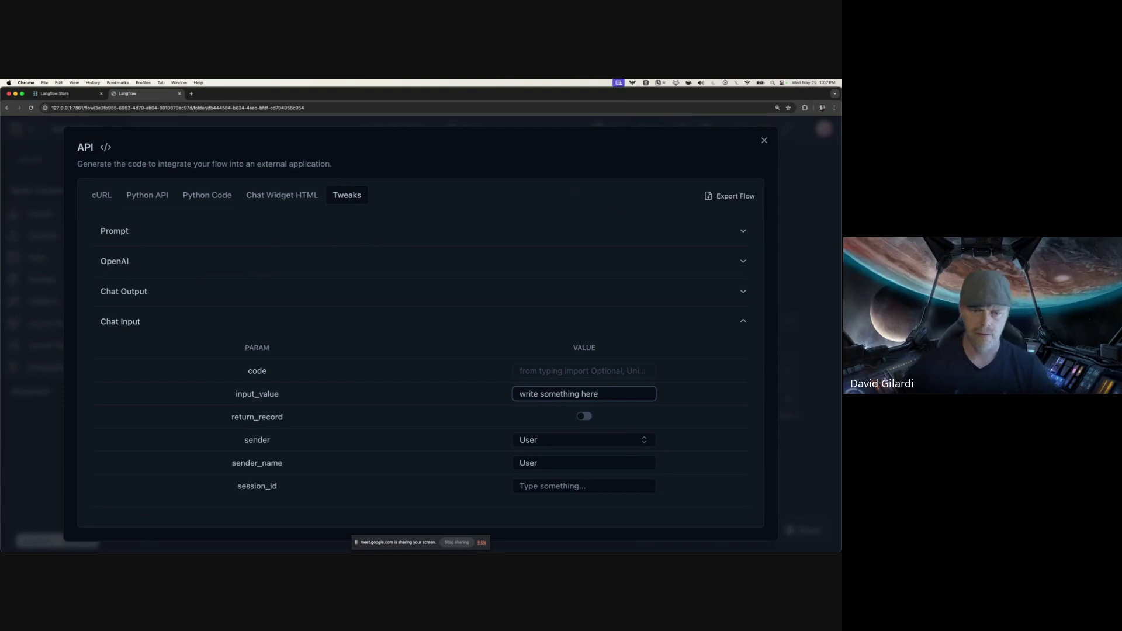
{"action": "left_click", "coordinate": [147, 199]}
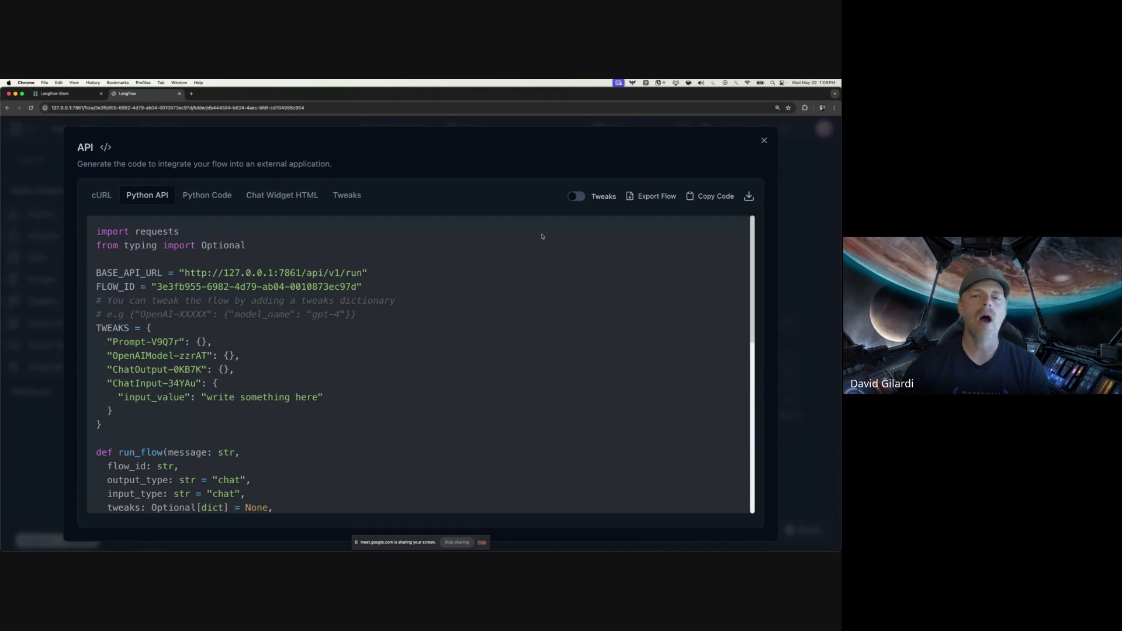
Enable Tweaks in the Python API code, review the component parameters in the TWEAKS dictionary, and disable Tweaks again
{"action": "left_click", "coordinate": [577, 196]}
{"action": "scroll", "coordinate": [529, 316], "scroll_direction": "down", "scroll_amount": 5}
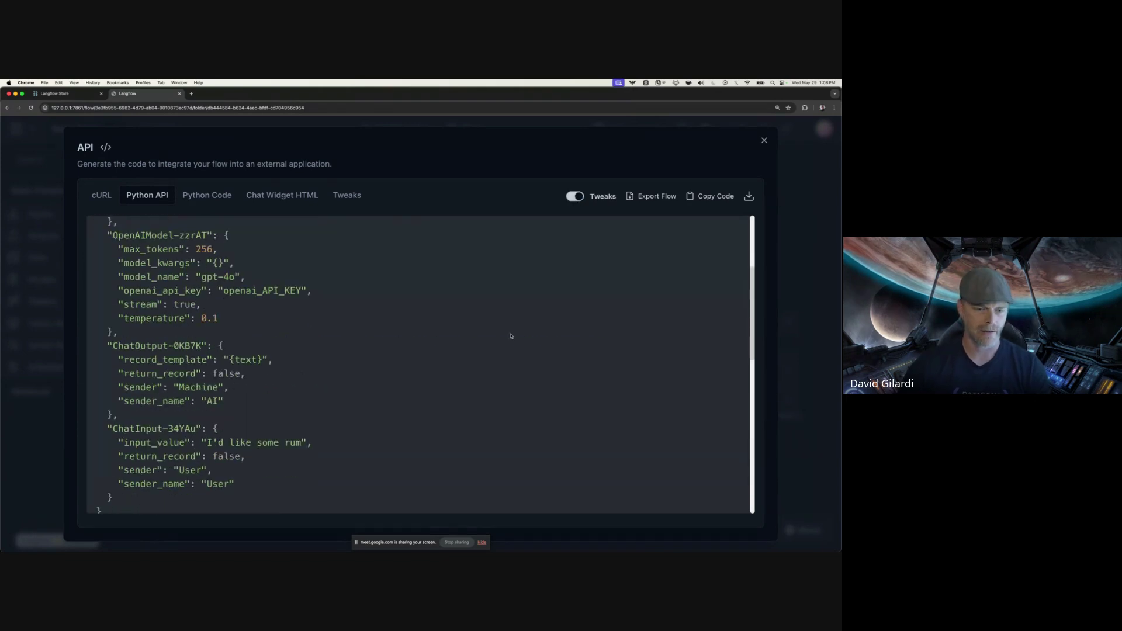
{"action": "scroll", "coordinate": [520, 324], "scroll_direction": "up", "scroll_amount": 3}
{"action": "scroll", "coordinate": [520, 324], "scroll_direction": "up", "scroll_amount": 2}
{"action": "left_click", "coordinate": [575, 196]}
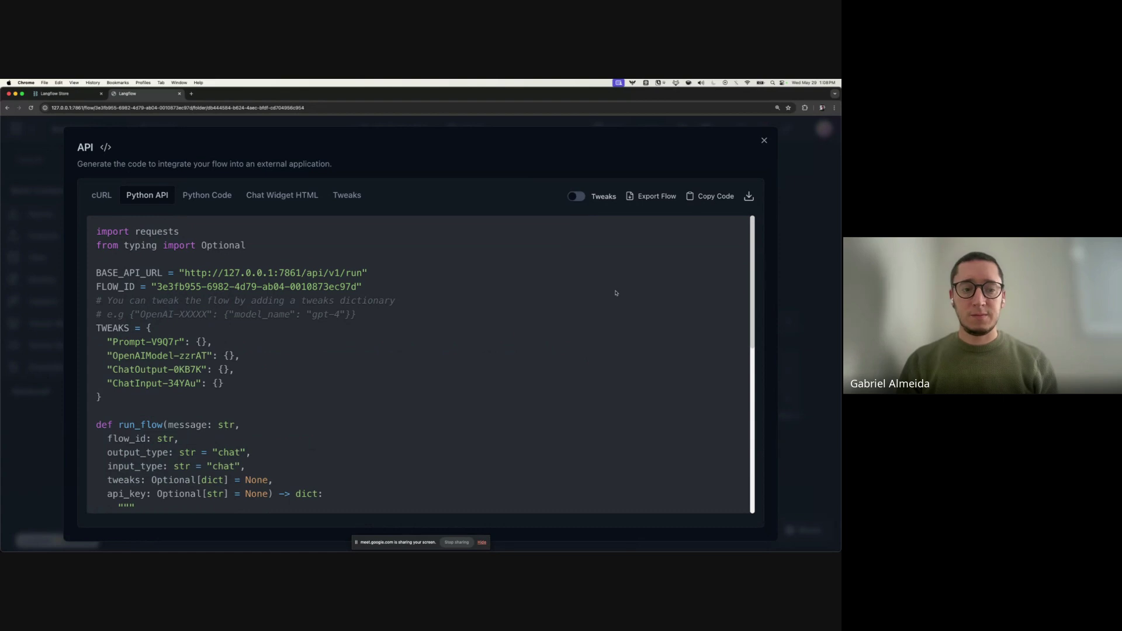
Recheck the Chat Input's input_value tweak, switch Tweaks on and off in the Python API code, and close the API window
{"action": "left_click", "coordinate": [357, 198]}
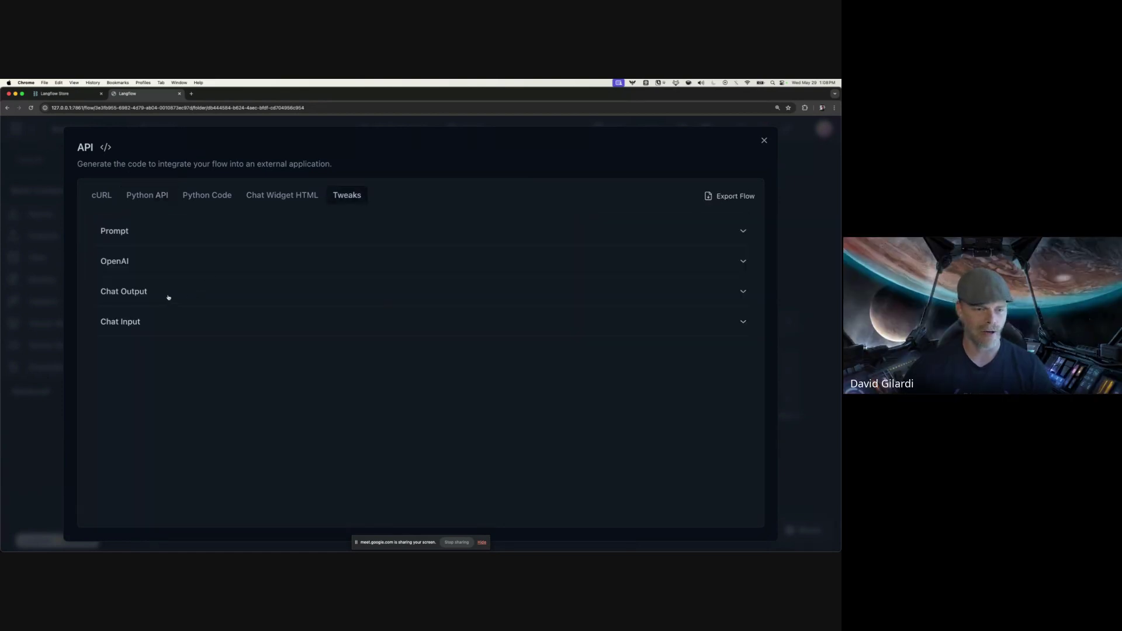
{"action": "left_click", "coordinate": [148, 329]}
{"action": "left_click", "coordinate": [608, 394]}
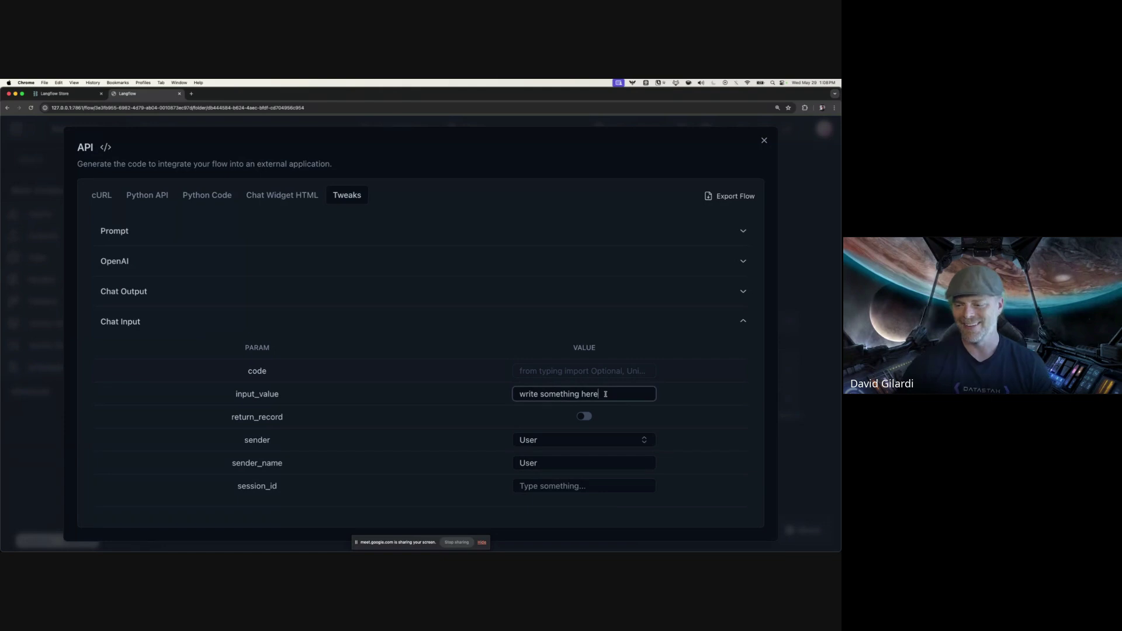
{"action": "left_click", "coordinate": [142, 194]}
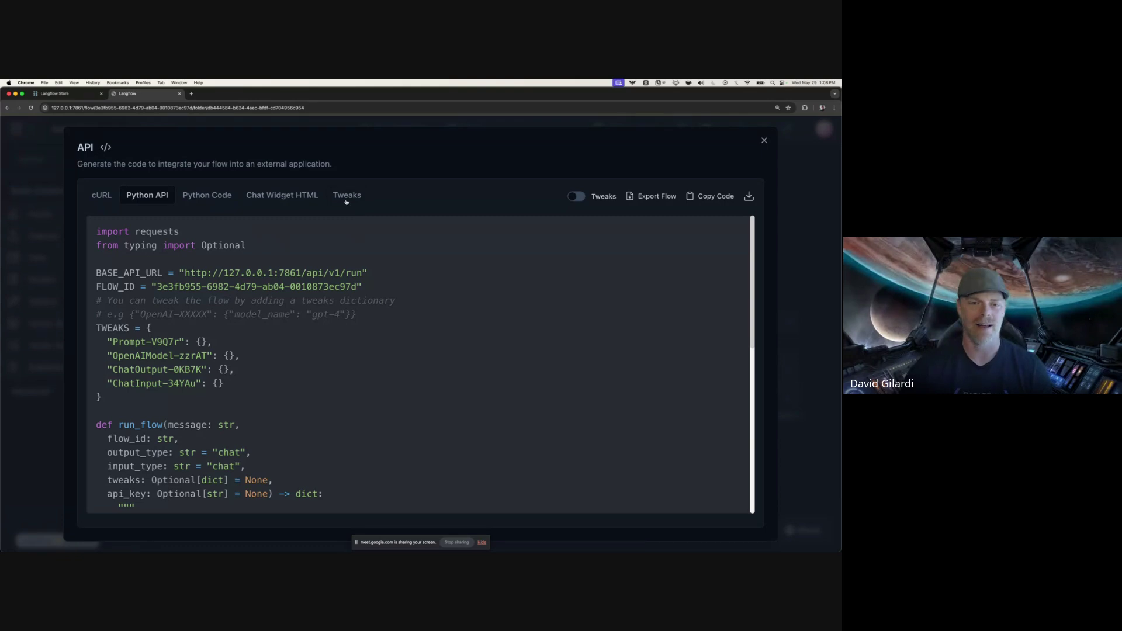
{"action": "left_click", "coordinate": [579, 197]}
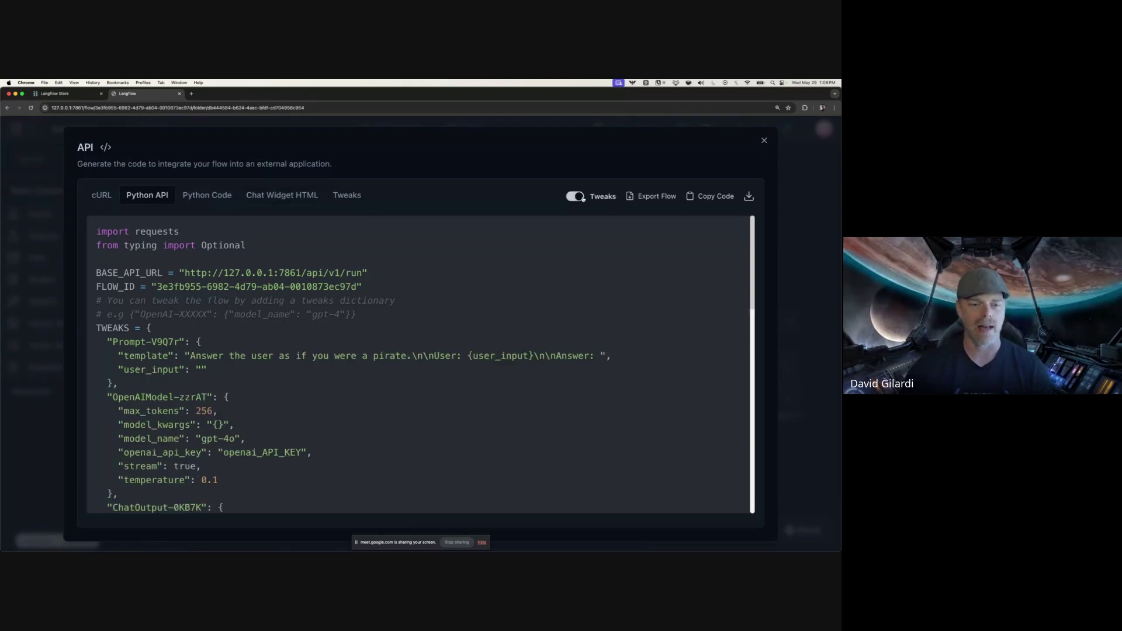
{"action": "left_click", "coordinate": [578, 197]}
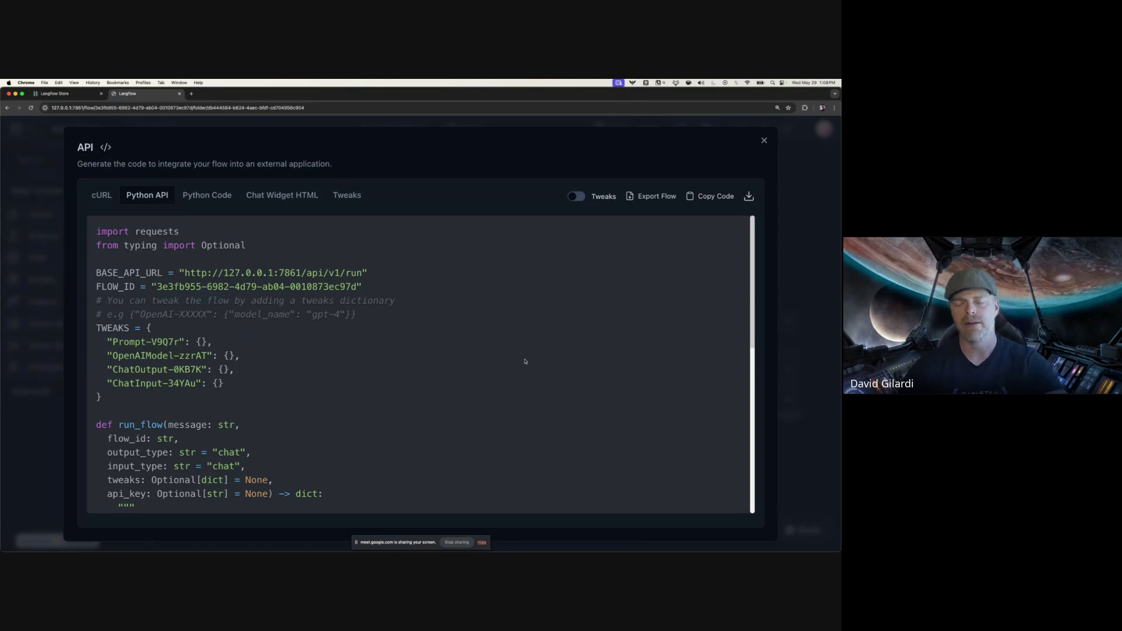
{"action": "left_click", "coordinate": [765, 142]}
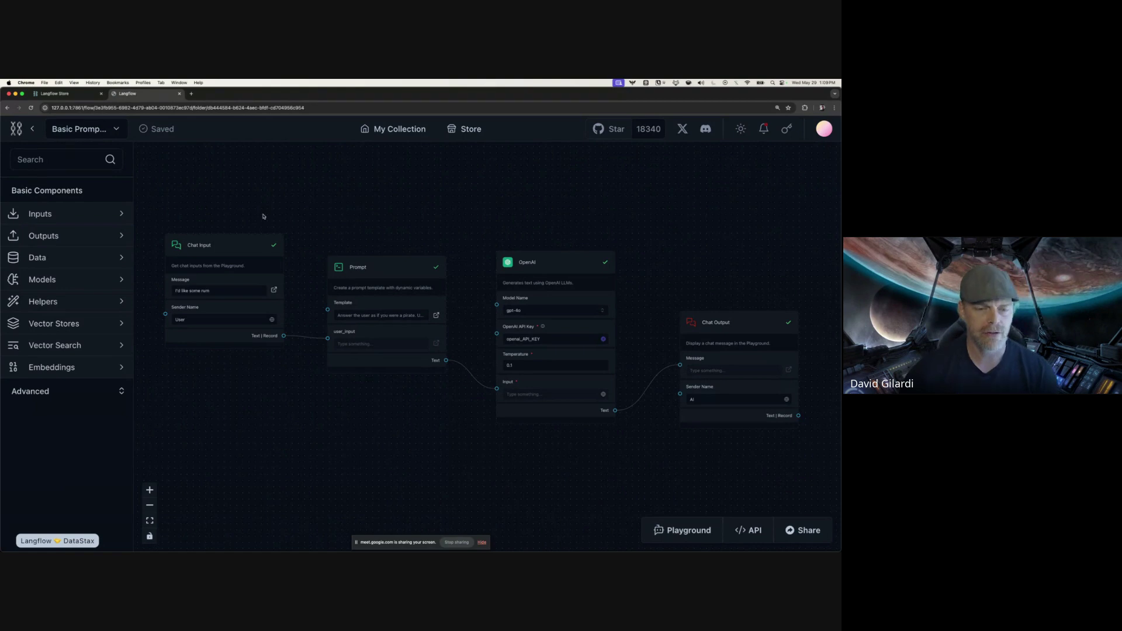
Look over the advanced parameters of the Basic Prompting flow's Chat Input component and close them without saving
{"action": "left_click", "coordinate": [231, 242]}
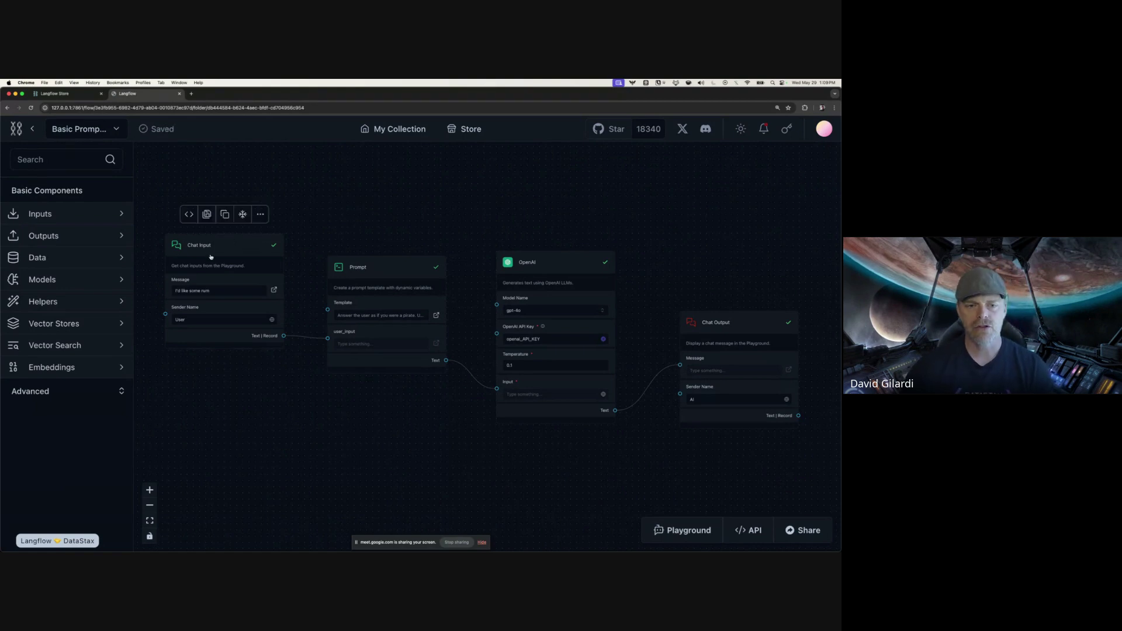
{"action": "left_click", "coordinate": [261, 216]}
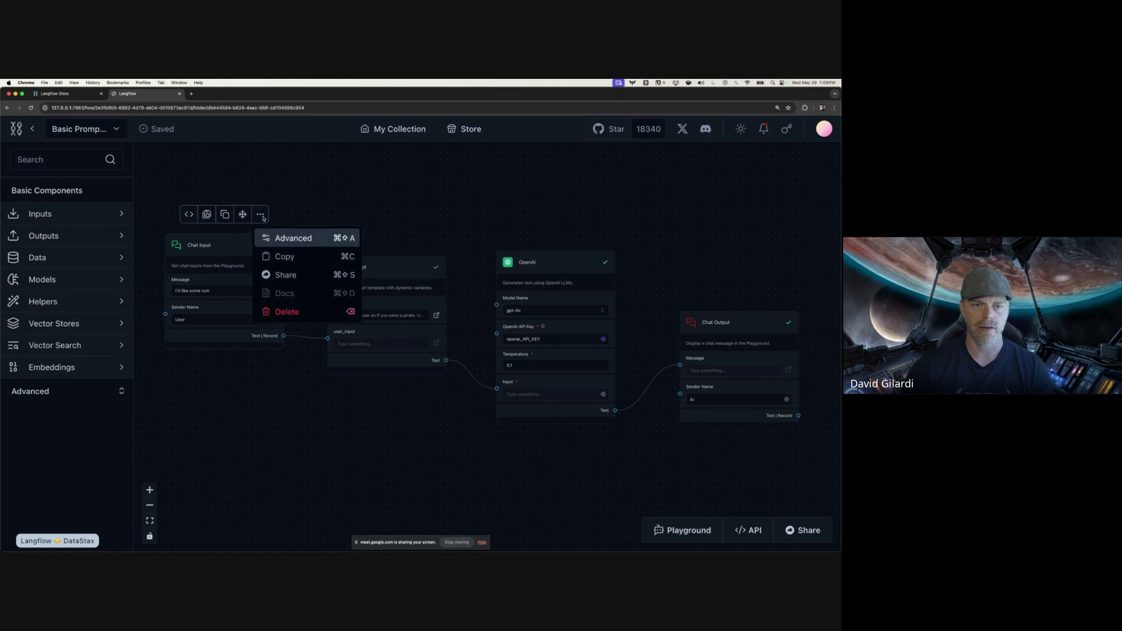
{"action": "left_click", "coordinate": [310, 240]}
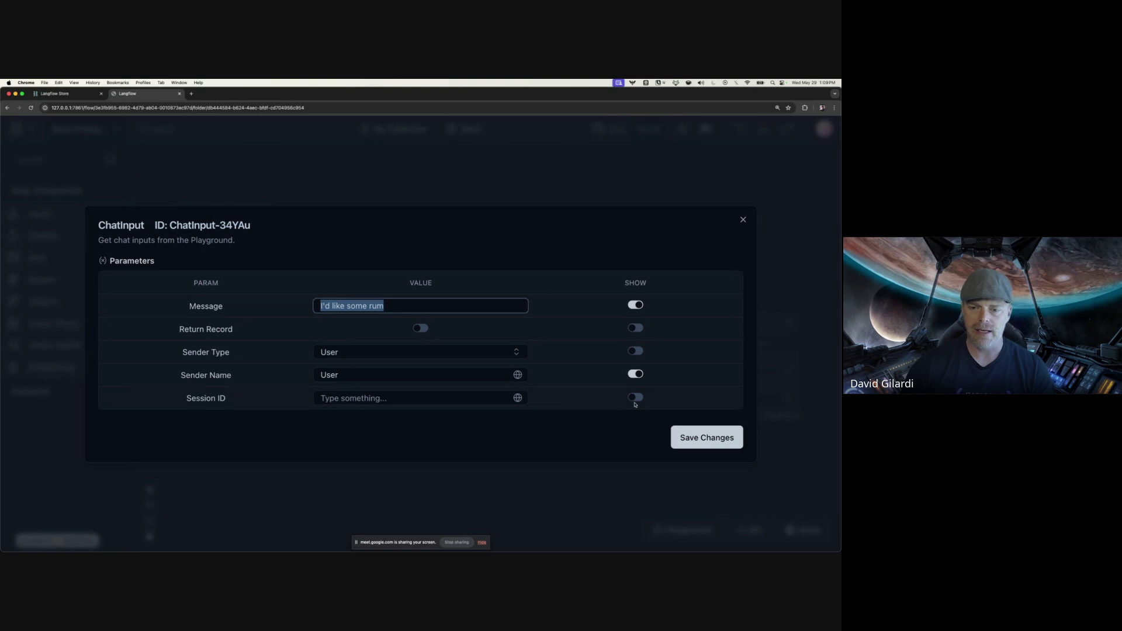
{"action": "left_click", "coordinate": [743, 219]}
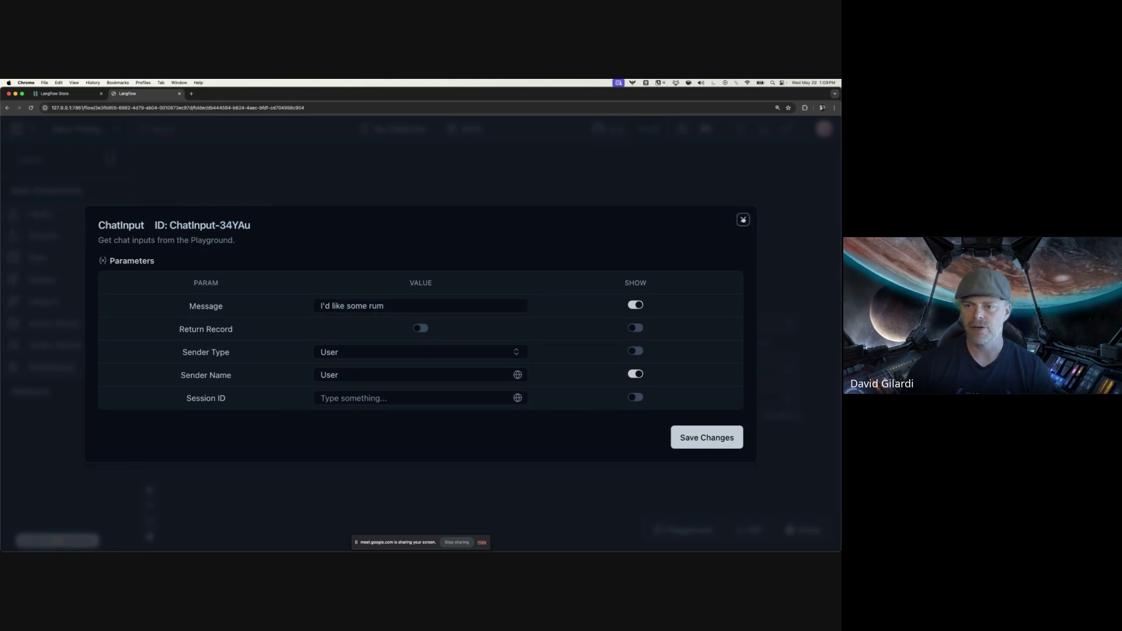
Create a project in New Folder from the Memory Chatbot template
{"action": "left_click", "coordinate": [16, 129]}
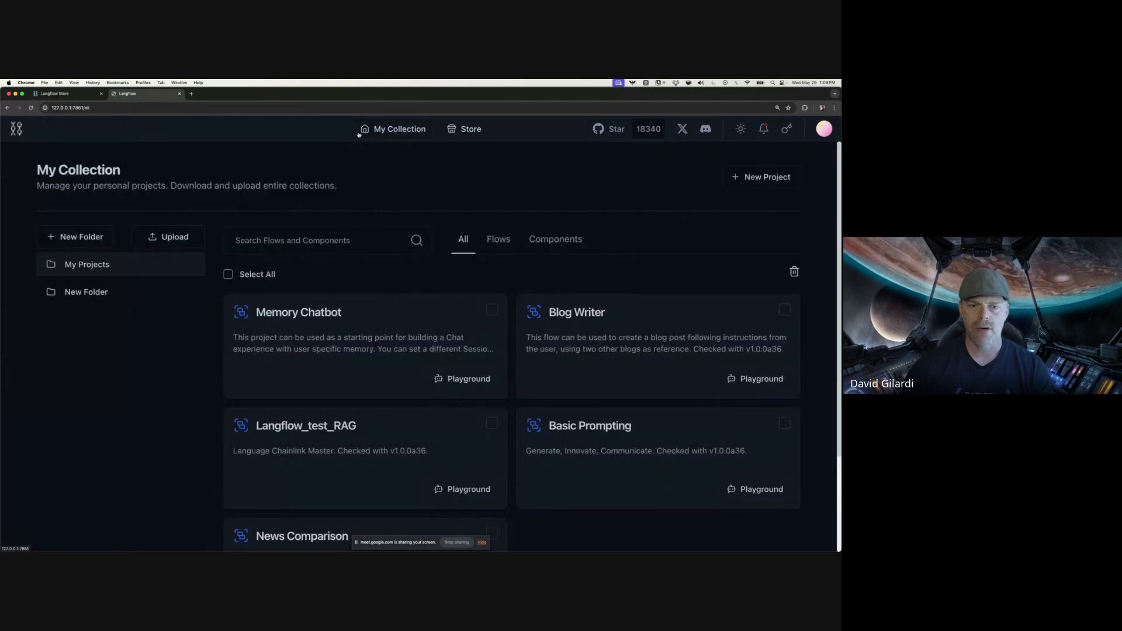
{"action": "left_click", "coordinate": [98, 291]}
{"action": "left_click", "coordinate": [761, 176]}
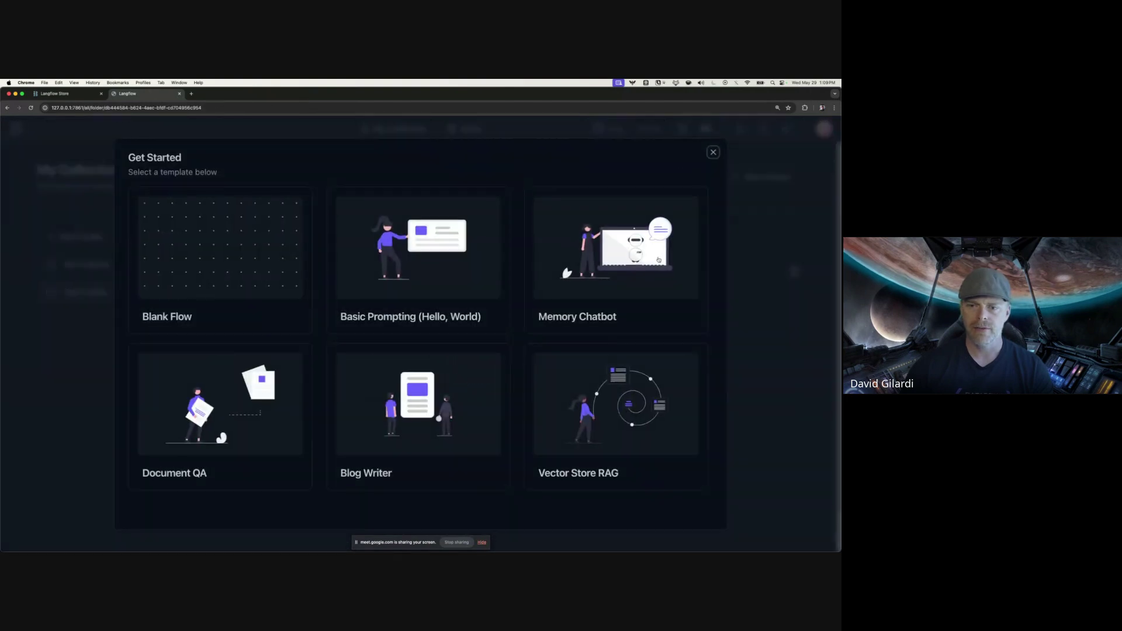
{"action": "left_click", "coordinate": [659, 260]}
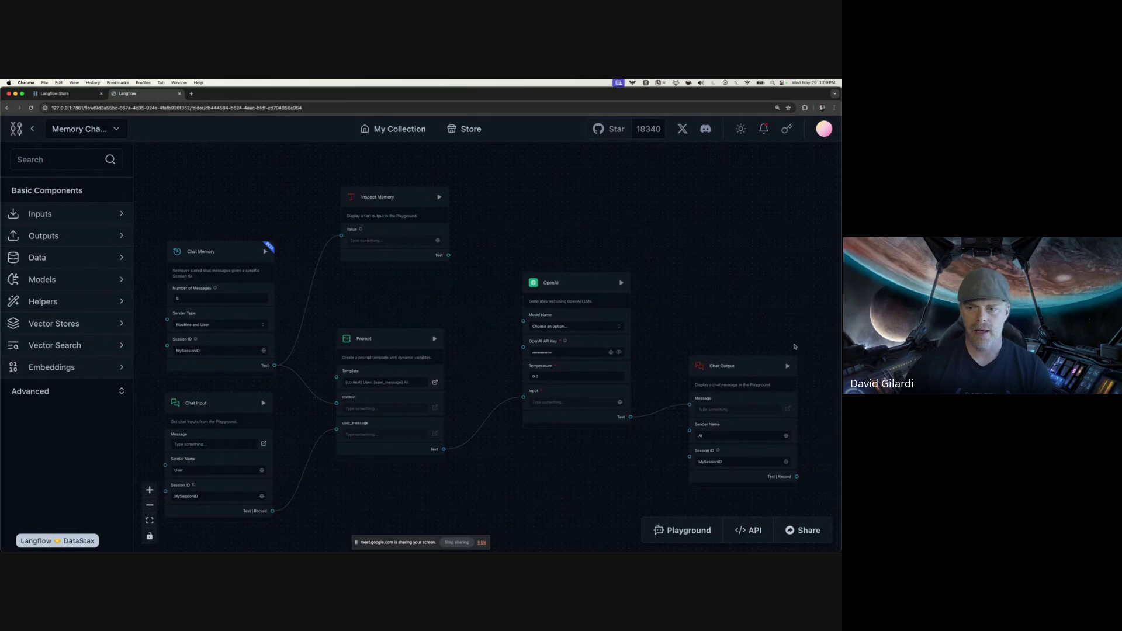
Assign the openai_API_KEY global variable to the OpenAI component's API key field and run the flow through Chat Output
{"action": "left_click", "coordinate": [611, 352]}
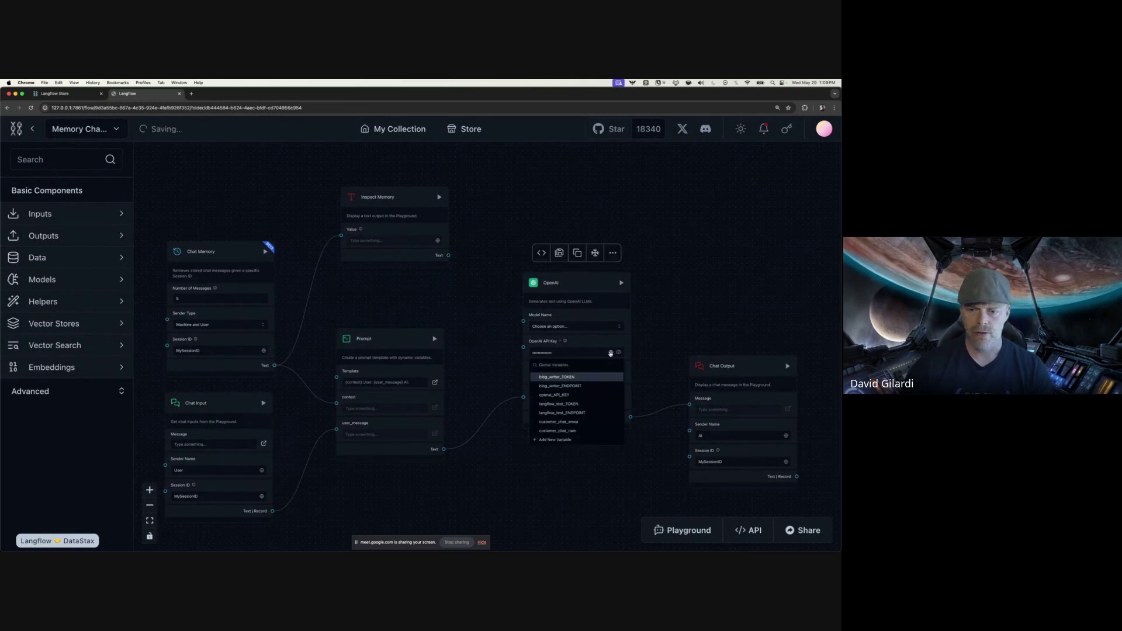
{"action": "left_click", "coordinate": [566, 398]}
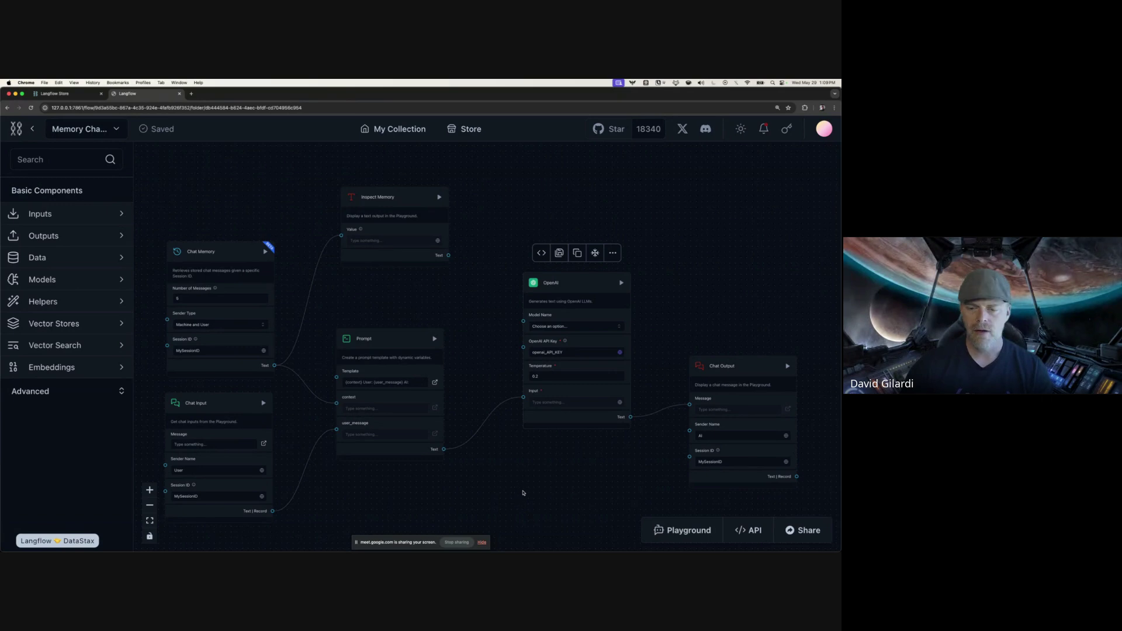
{"action": "left_click", "coordinate": [787, 366]}
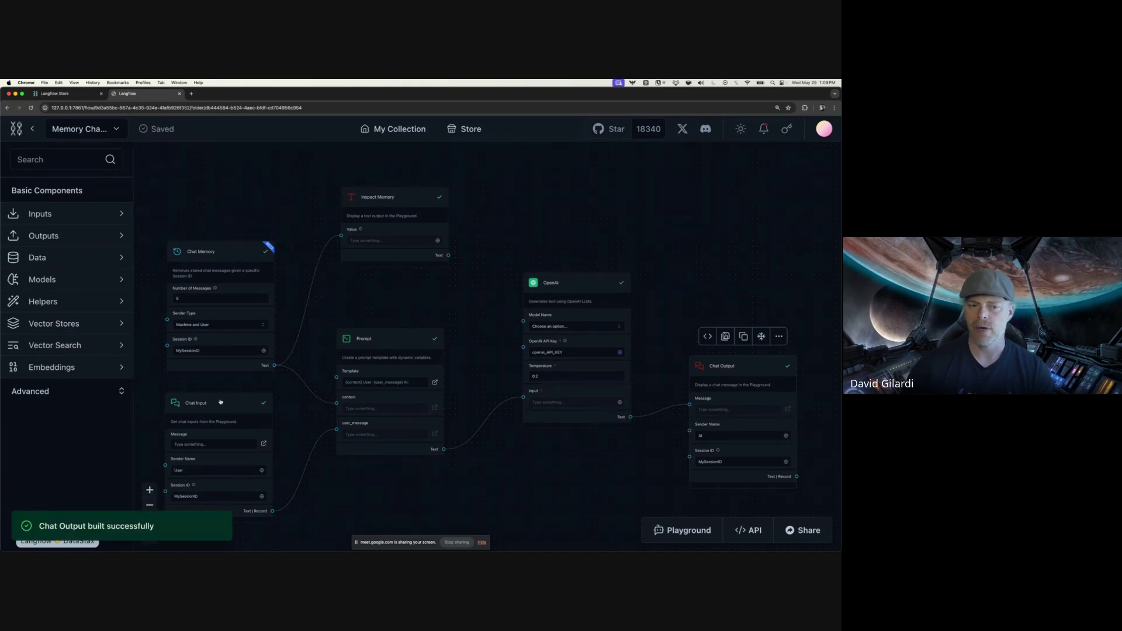
Try to add a second Chat Input component to the Memory Chatbot flow
{"action": "scroll", "coordinate": [333, 482], "scroll_direction": "down", "scroll_amount": 3}
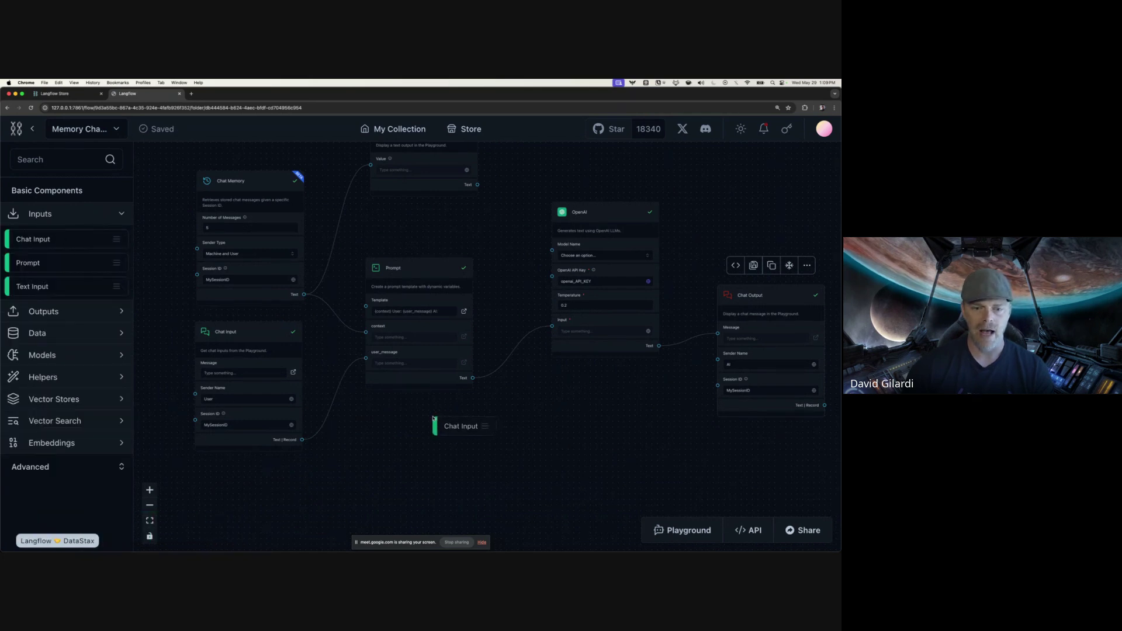
{"action": "key", "text": "ctrl+v"}
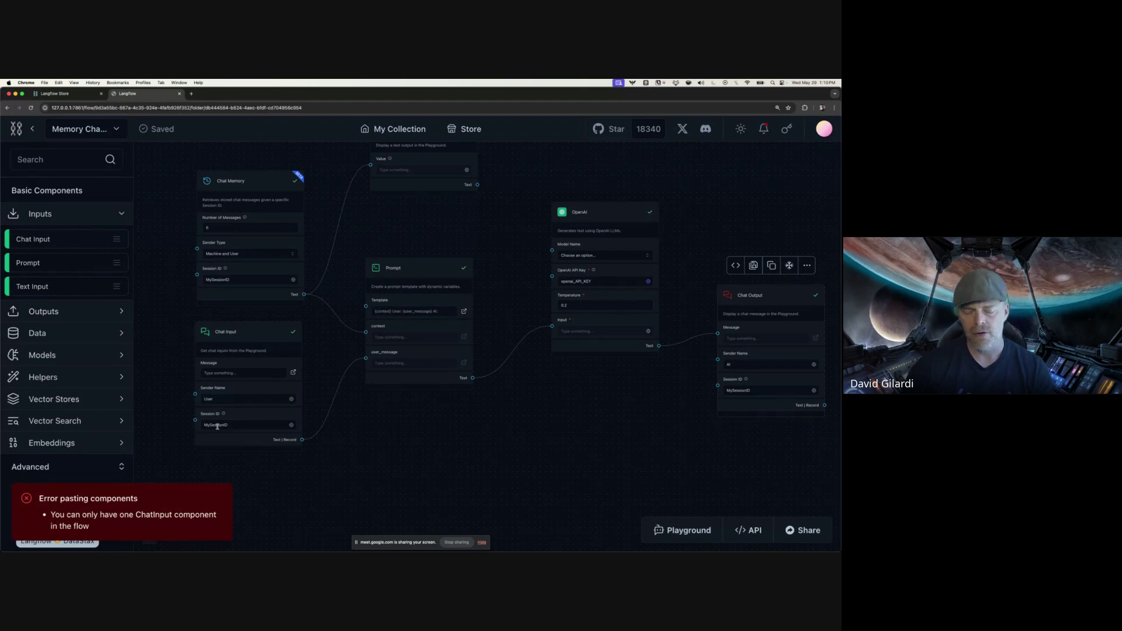
Examine the Memory Chatbot's Chat Input advanced parameters, including Session ID and its visibility setting, and return to the flow
{"action": "left_click", "coordinate": [266, 331]}
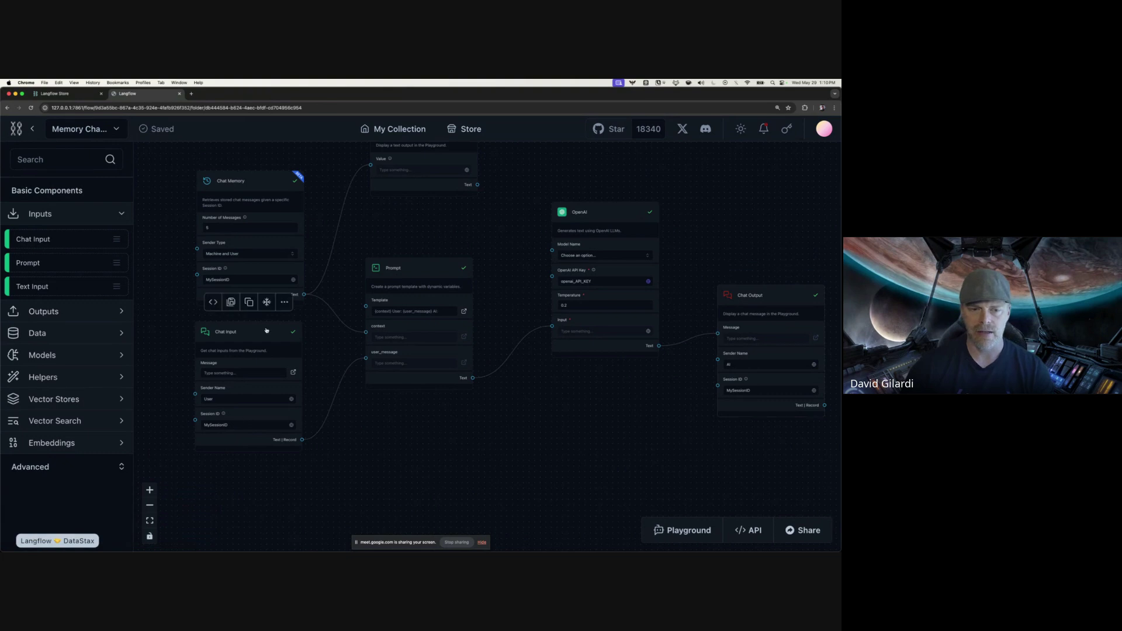
{"action": "left_click", "coordinate": [284, 302]}
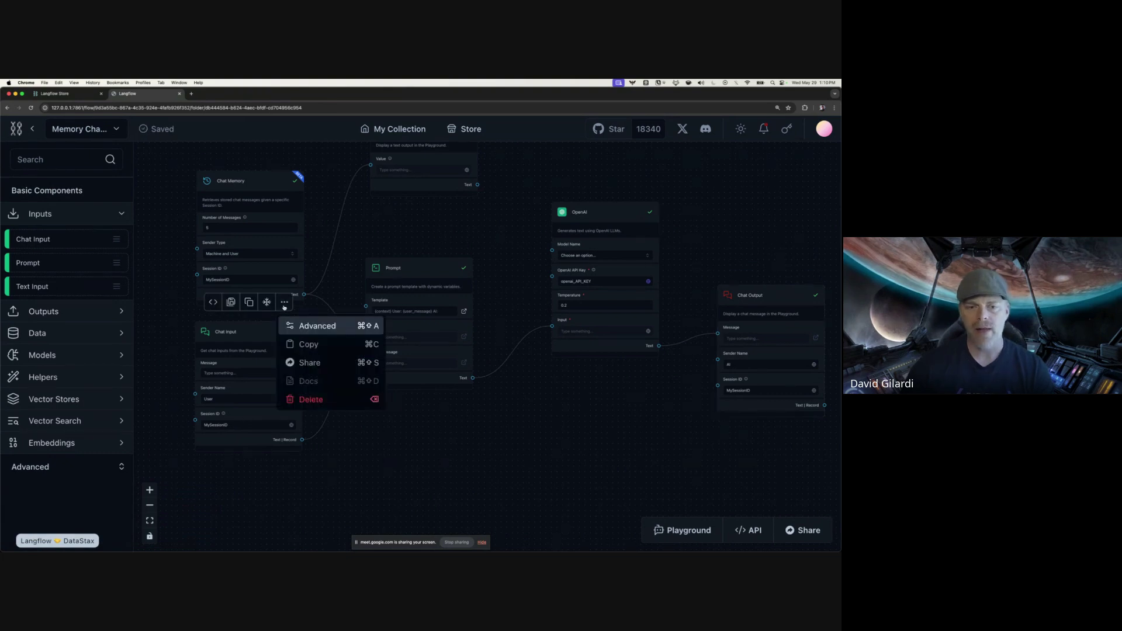
{"action": "left_click", "coordinate": [331, 329]}
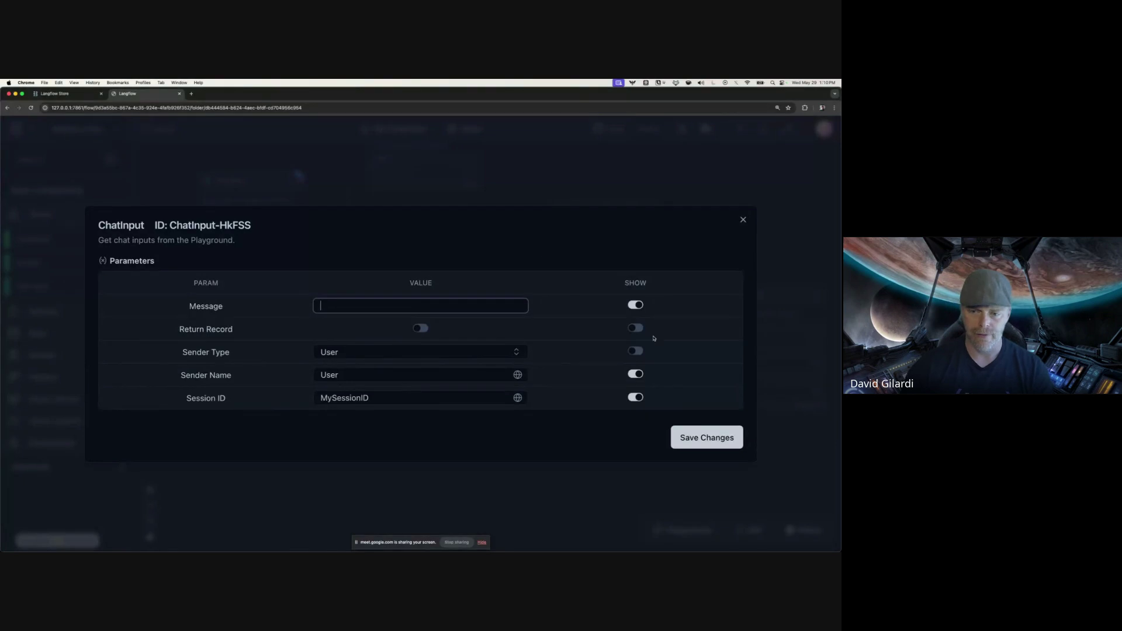
{"action": "left_click", "coordinate": [761, 223]}
{"action": "left_click_drag", "start_coordinate": [552, 441], "coordinate": [528, 481]}
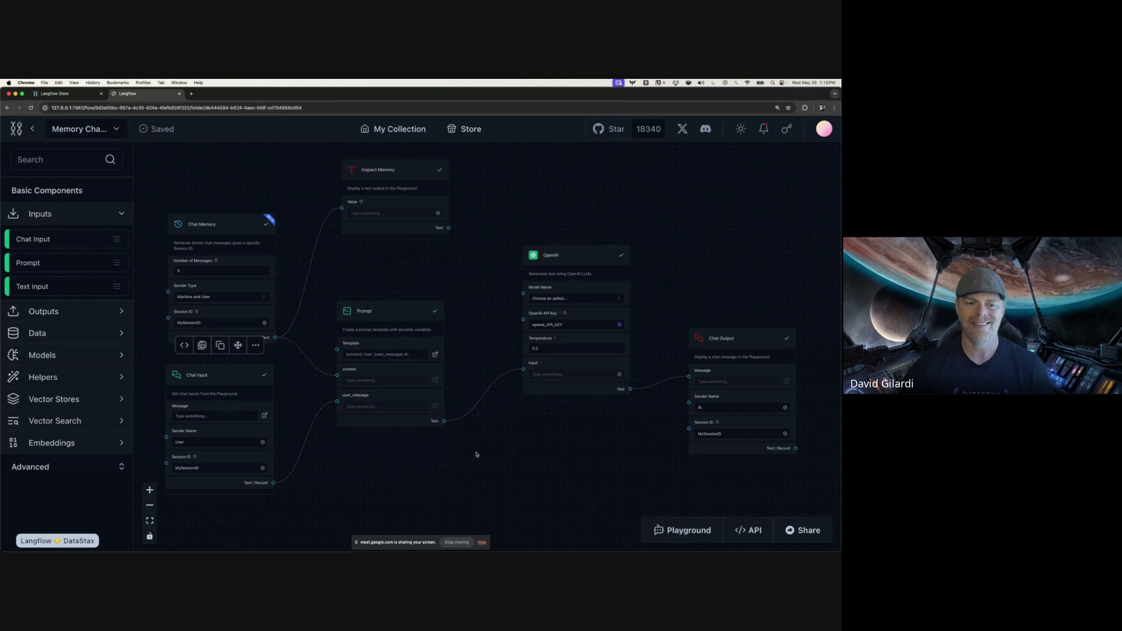
{"action": "left_click_drag", "start_coordinate": [428, 442], "coordinate": [430, 442]}
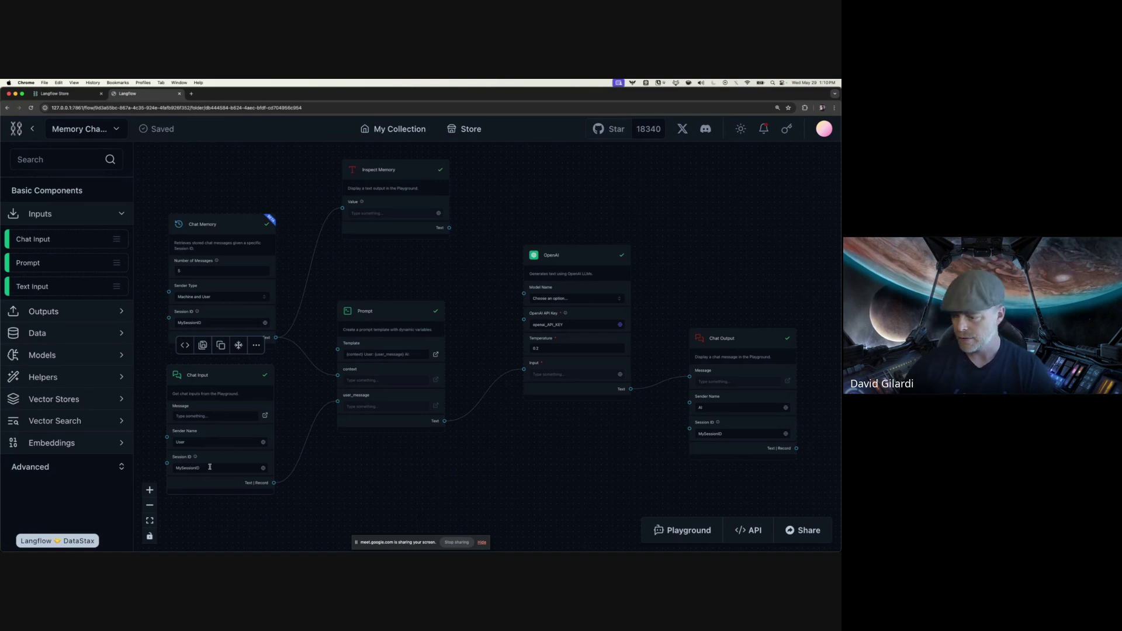
Create another project in New Folder from the Vector Store RAG template
{"action": "left_click", "coordinate": [16, 130]}
{"action": "left_click", "coordinate": [172, 291]}
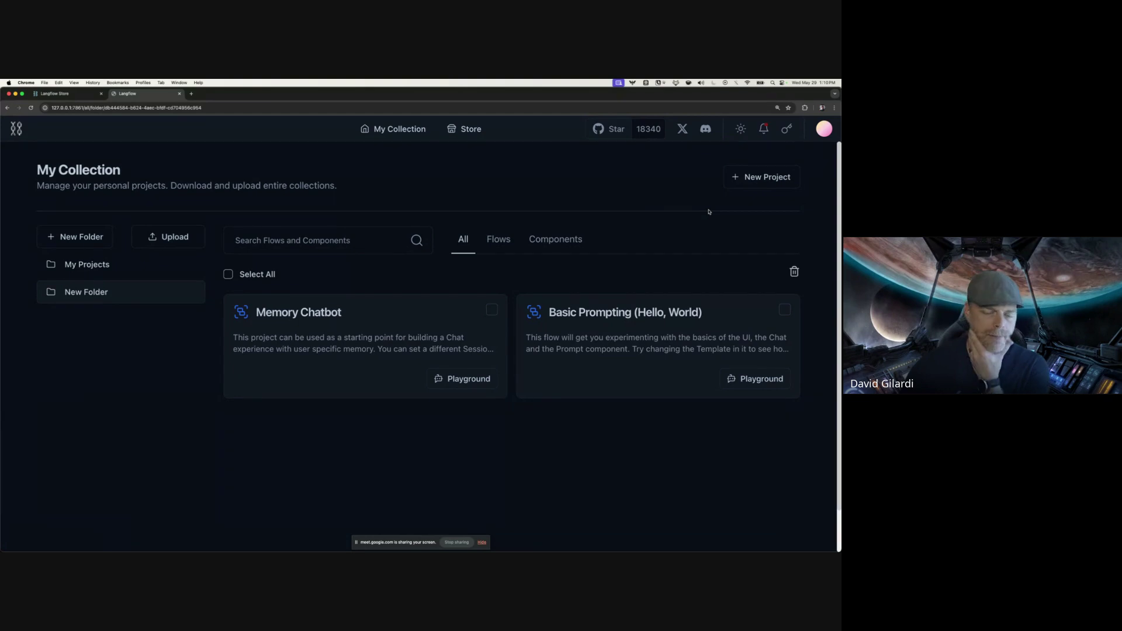
{"action": "left_click", "coordinate": [769, 178]}
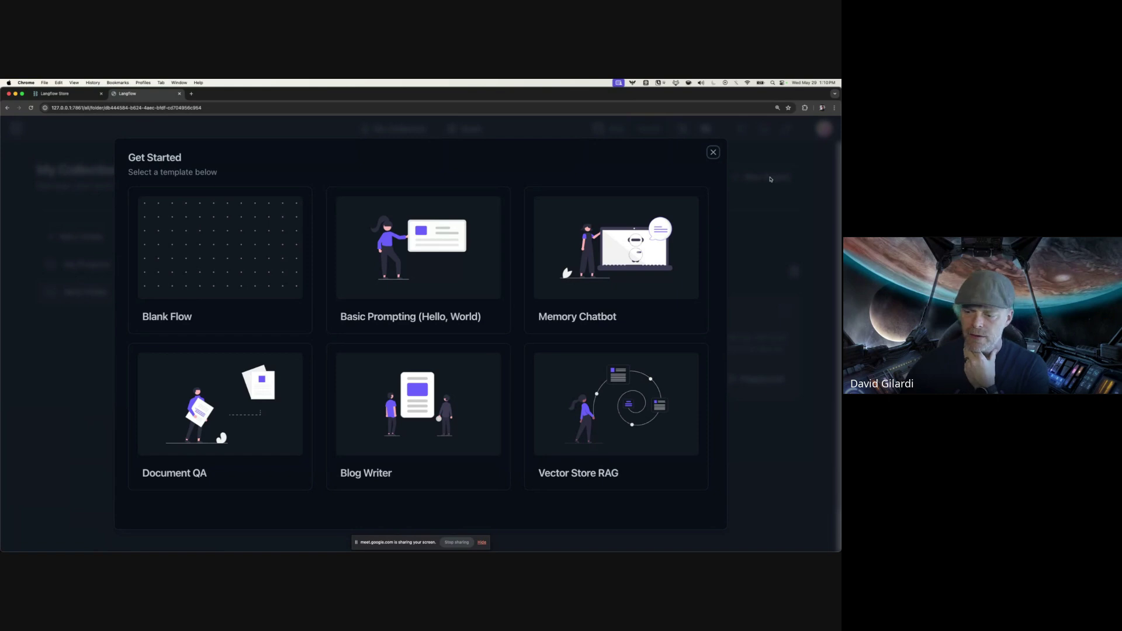
{"action": "left_click", "coordinate": [616, 409]}
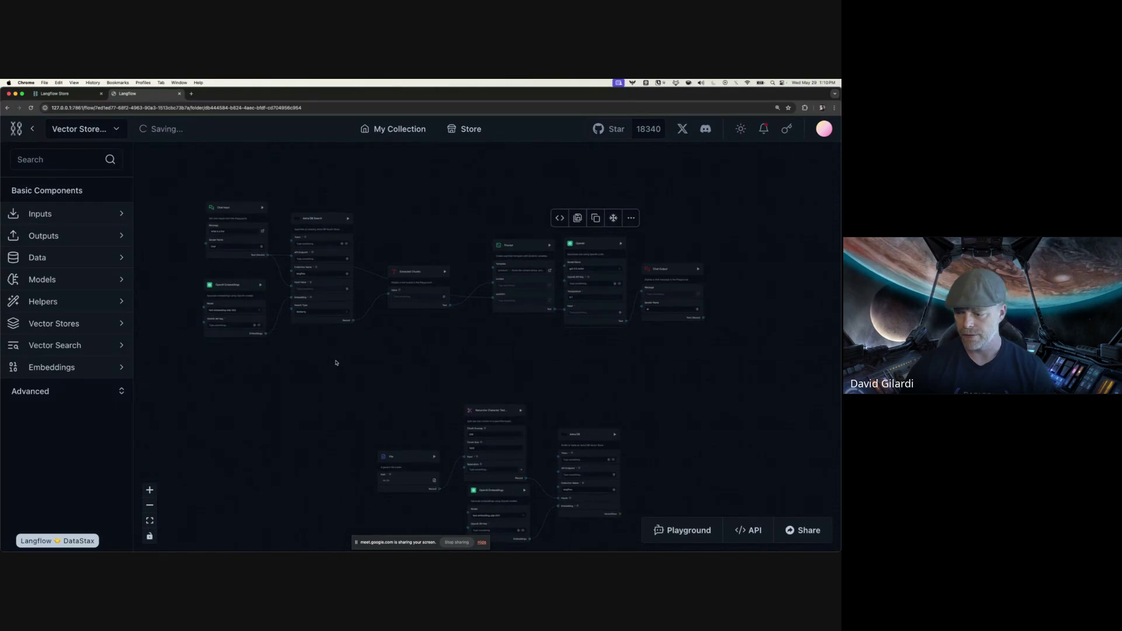
Open the Python code of the Vector Store RAG flow's Chat Input component and review its ChatInput class
{"action": "scroll", "coordinate": [336, 363], "scroll_direction": "up", "scroll_amount": 3}
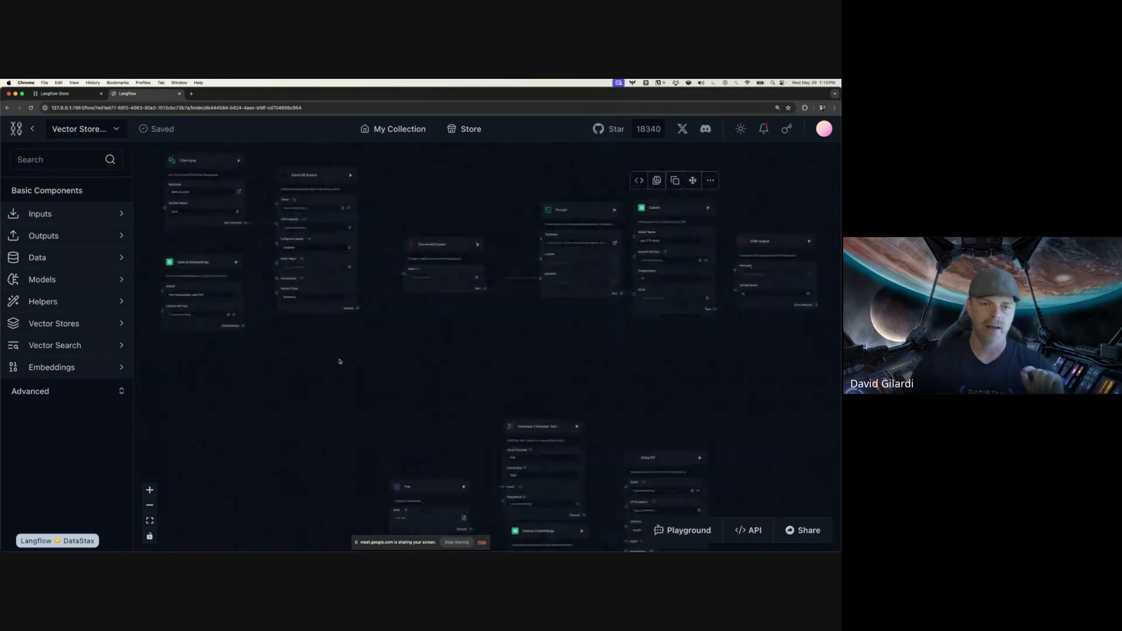
{"action": "left_click_drag", "start_coordinate": [331, 406], "coordinate": [357, 447]}
{"action": "left_click", "coordinate": [248, 257]}
{"action": "left_click", "coordinate": [215, 222]}
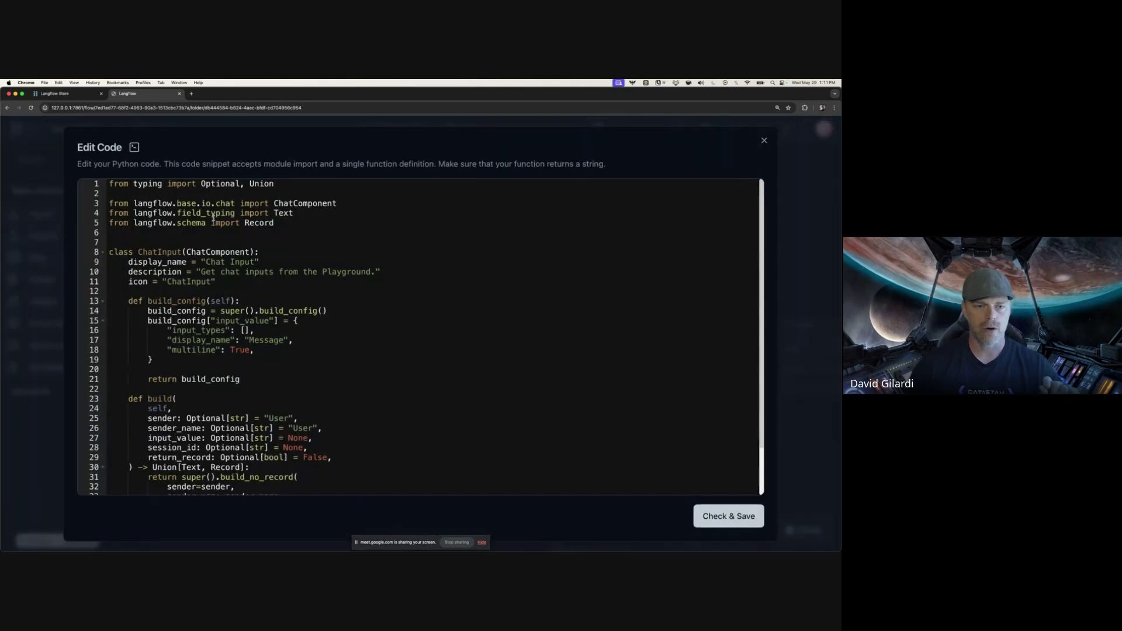
{"action": "scroll", "coordinate": [299, 347], "scroll_direction": "down", "scroll_amount": 2}
{"action": "scroll", "coordinate": [267, 278], "scroll_direction": "up", "scroll_amount": 2}
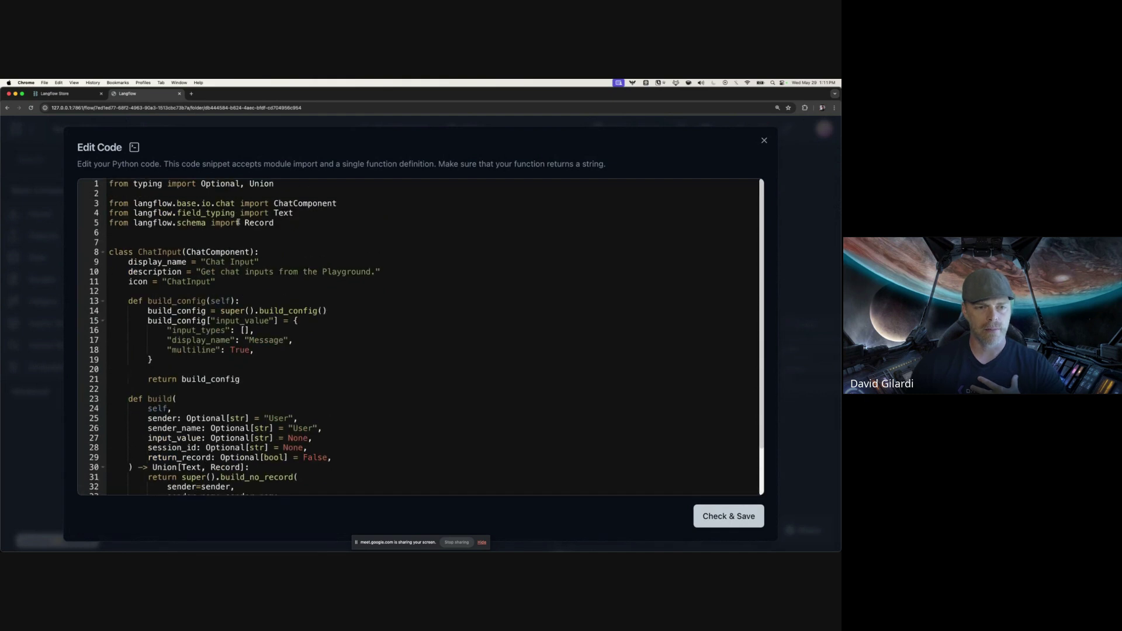
Finish reviewing the ChatInput class, close the code without changes and return to the Vector Store RAG flow
{"action": "left_click", "coordinate": [142, 248]}
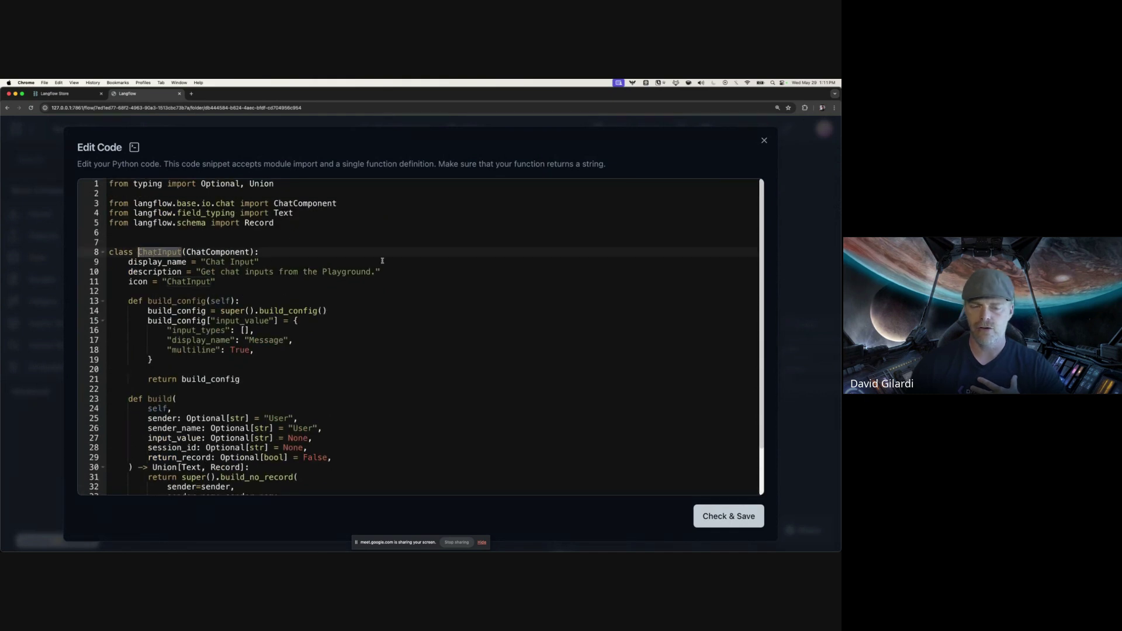
{"action": "left_click", "coordinate": [763, 141]}
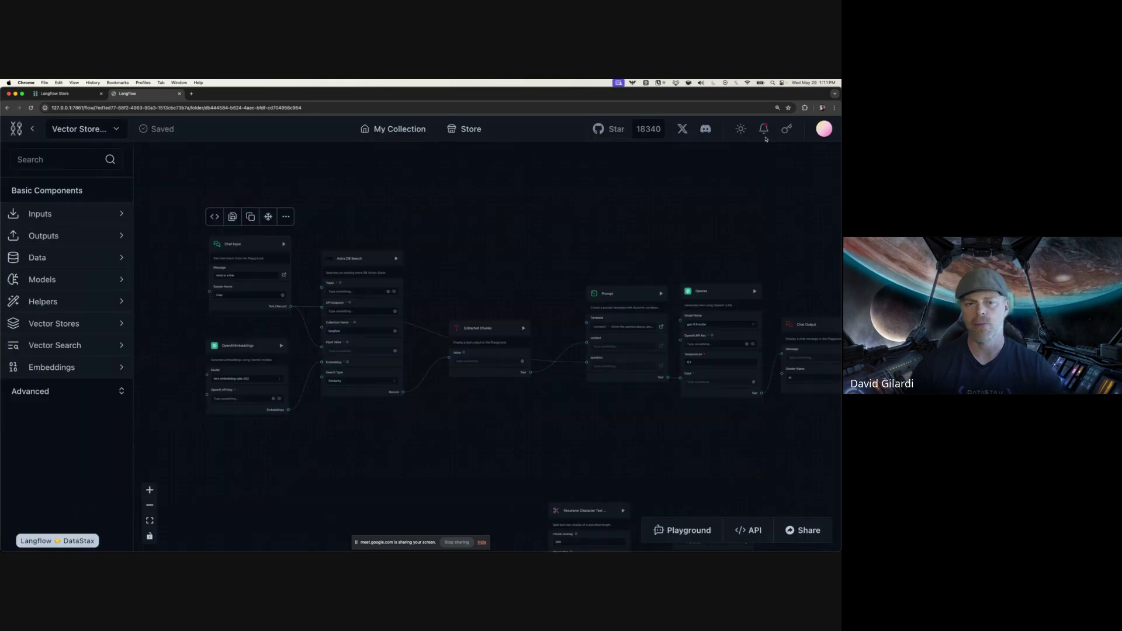
{"action": "scroll", "coordinate": [545, 340], "scroll_direction": "down", "scroll_amount": 5}
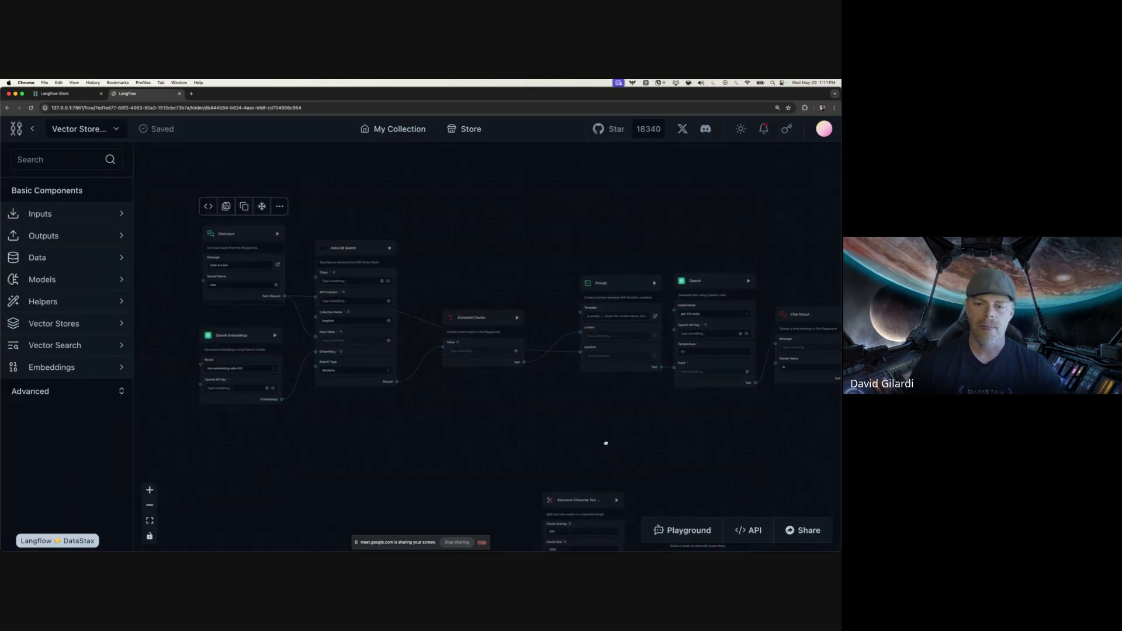
{"action": "left_click_drag", "start_coordinate": [619, 433], "coordinate": [622, 456]}
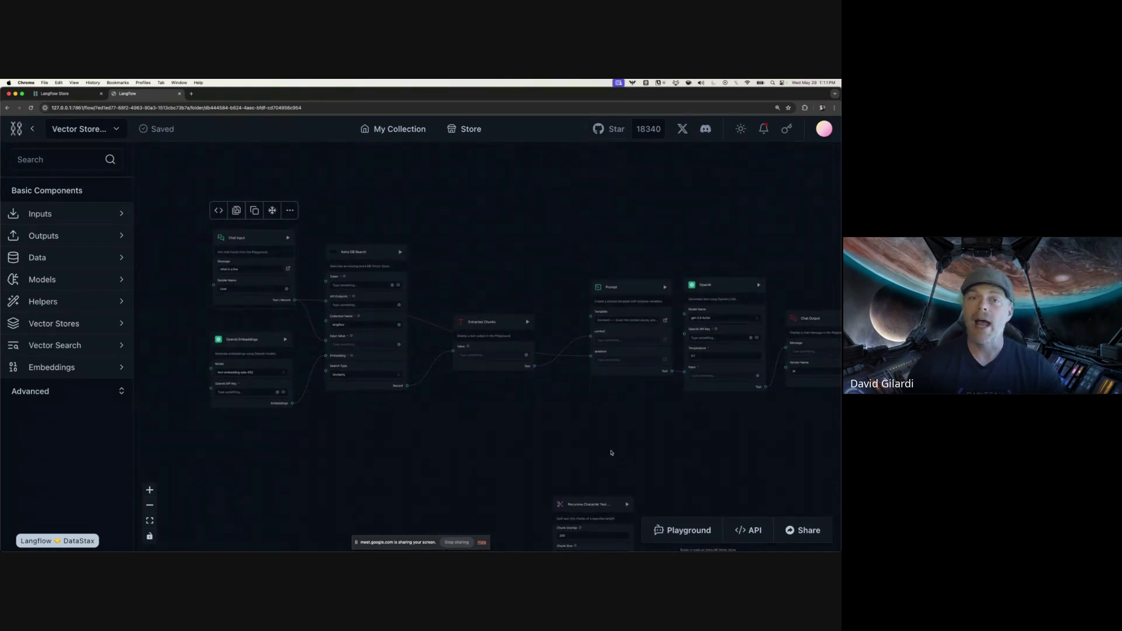
Set the OpenAI API Key of the OpenAI Embeddings component beside Astra DB Search to the openai_API_KEY global variable
{"action": "scroll", "coordinate": [608, 452], "scroll_direction": "up", "scroll_amount": 1}
{"action": "scroll", "coordinate": [553, 446], "scroll_direction": "up", "scroll_amount": 1}
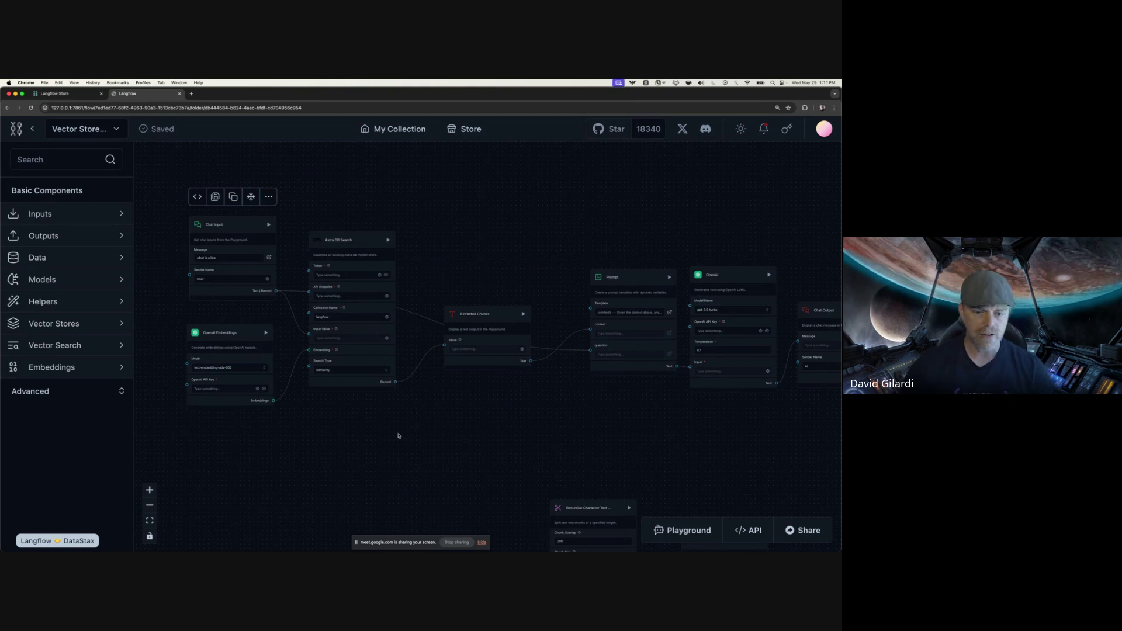
{"action": "scroll", "coordinate": [275, 456], "scroll_direction": "up", "scroll_amount": 3}
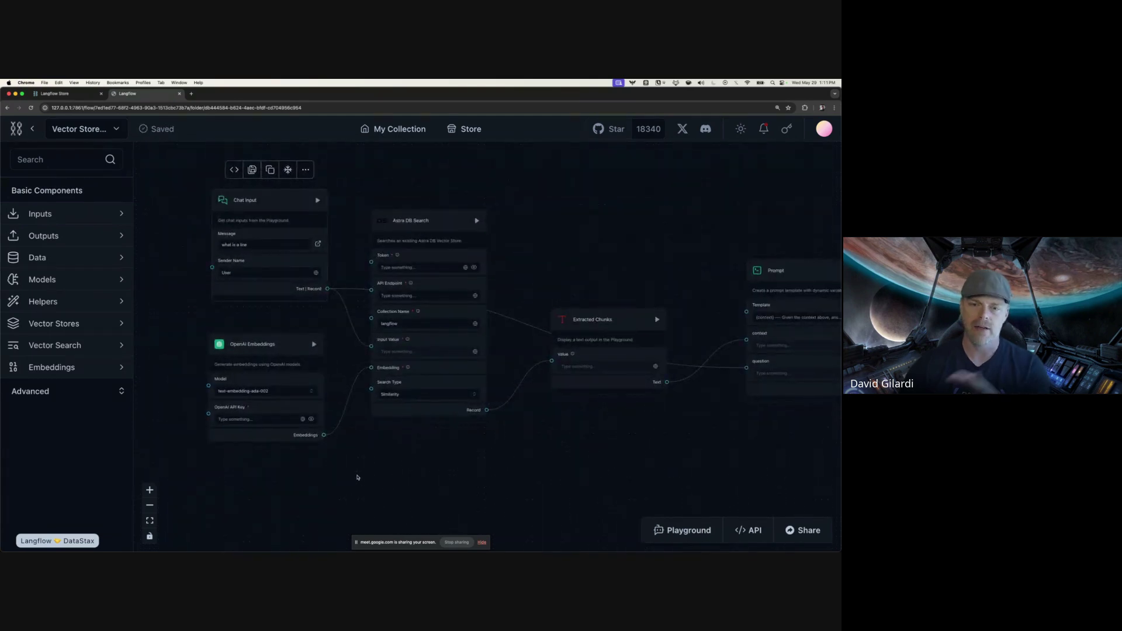
{"action": "scroll", "coordinate": [374, 494], "scroll_direction": "up", "scroll_amount": 2}
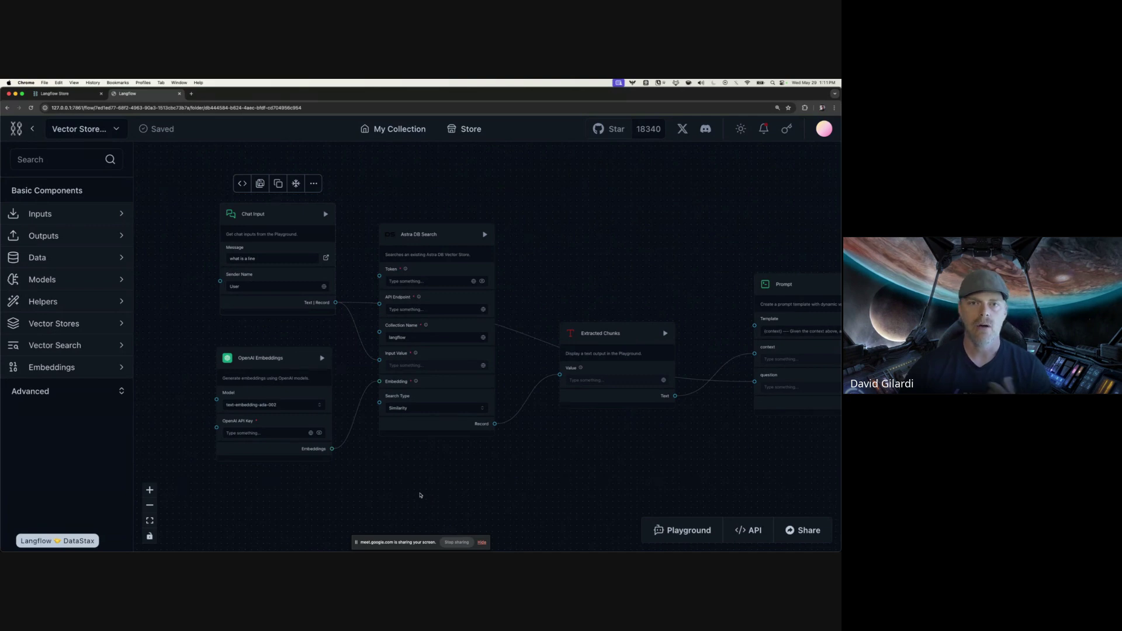
{"action": "left_click", "coordinate": [311, 432]}
{"action": "left_click", "coordinate": [261, 479]}
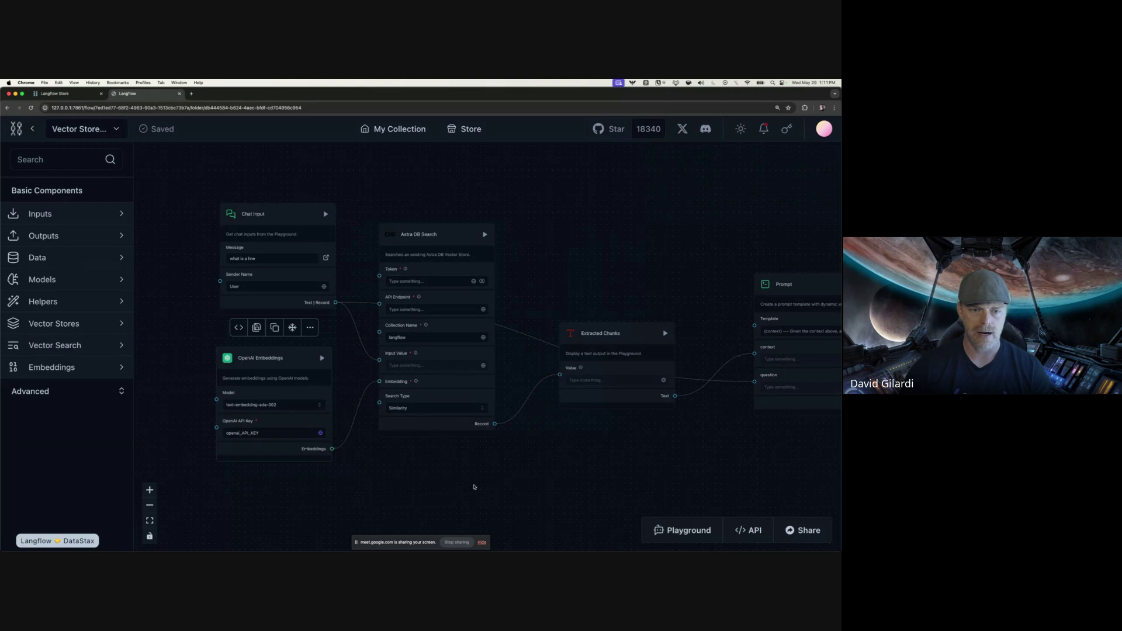
Assign the global variables langflow_test_TOKEN and langflow_test_ENDPOINT to the Astra DB Search component's Token and API Endpoint
{"action": "scroll", "coordinate": [405, 201], "scroll_direction": "right", "scroll_amount": 2}
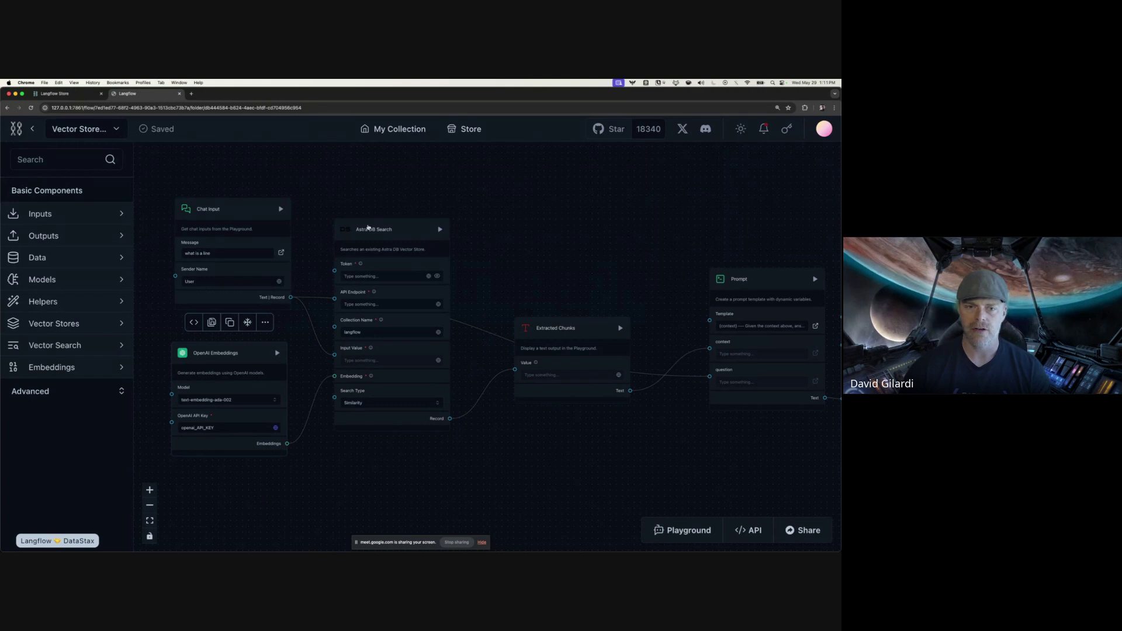
{"action": "left_click", "coordinate": [428, 276]}
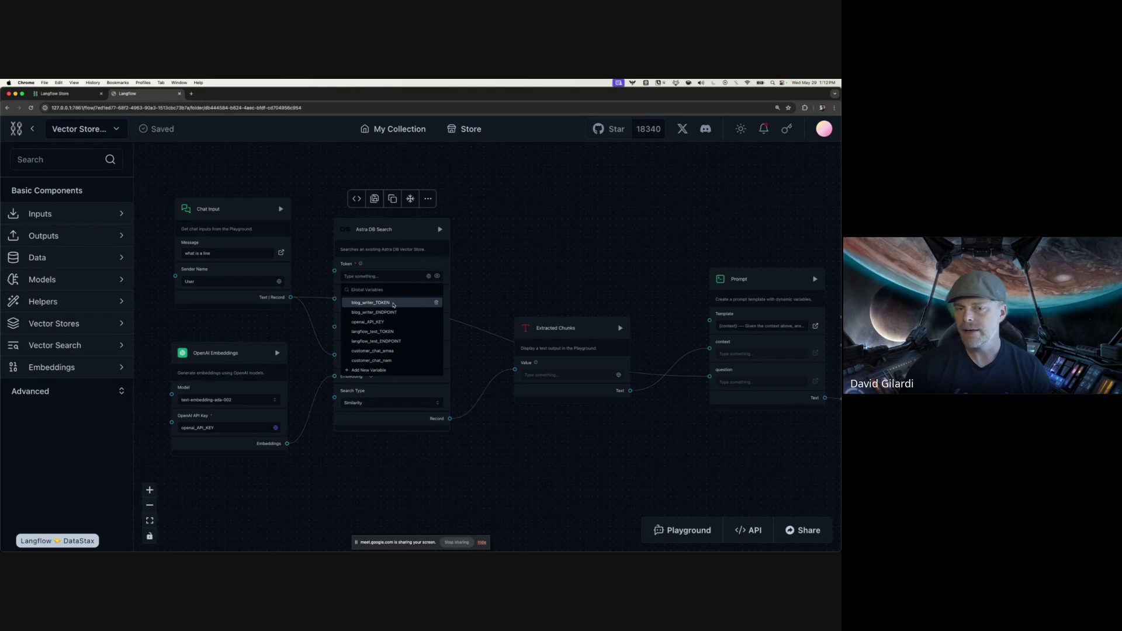
{"action": "left_click", "coordinate": [385, 331]}
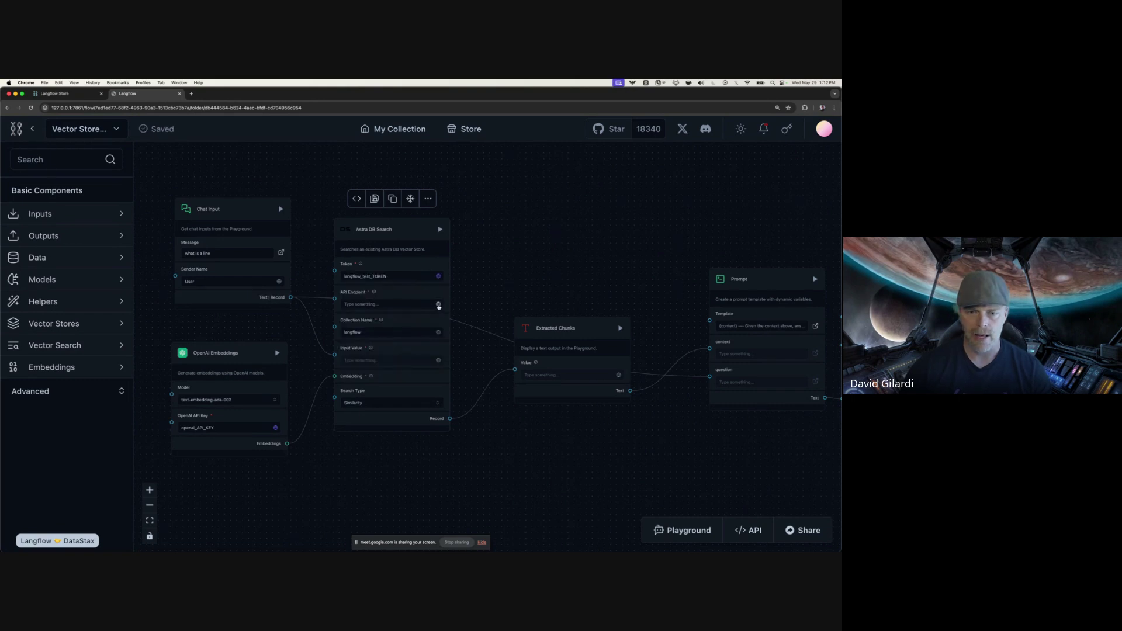
{"action": "left_click", "coordinate": [438, 304]}
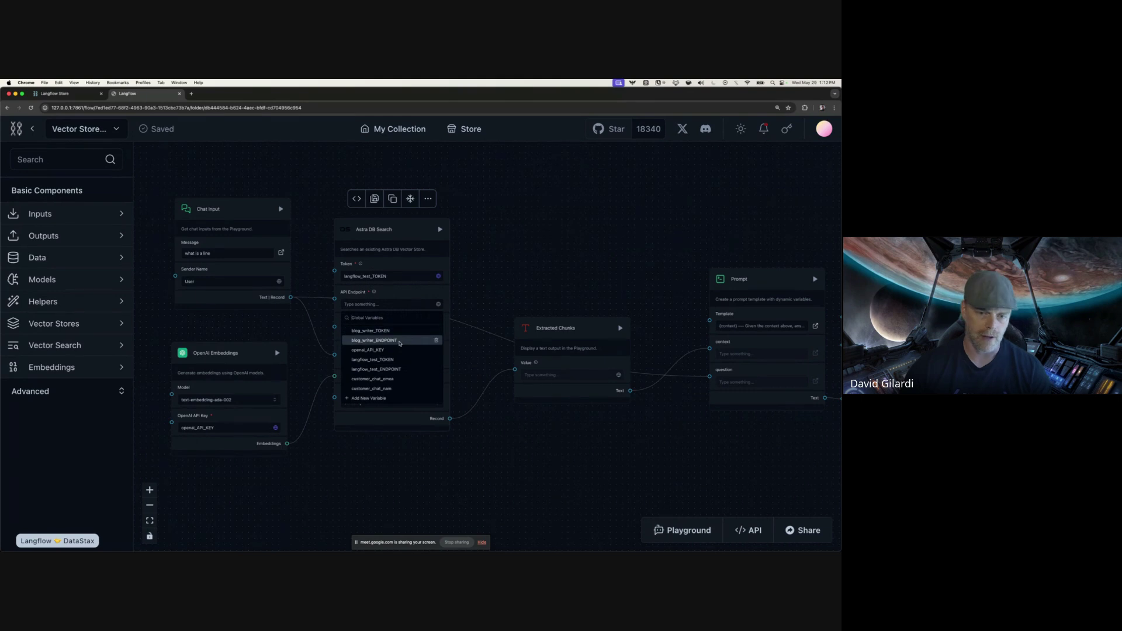
{"action": "left_click", "coordinate": [397, 369]}
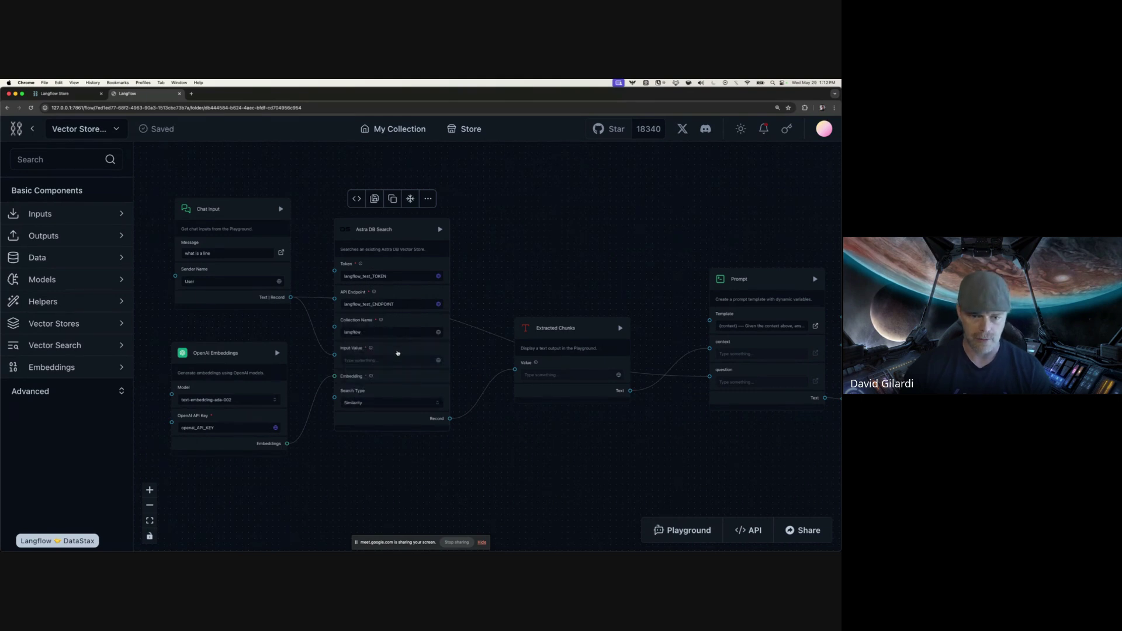
Review the Prompt component's template, including its context variable, and close it without changes
{"action": "scroll", "coordinate": [566, 456], "scroll_direction": "right", "scroll_amount": 10}
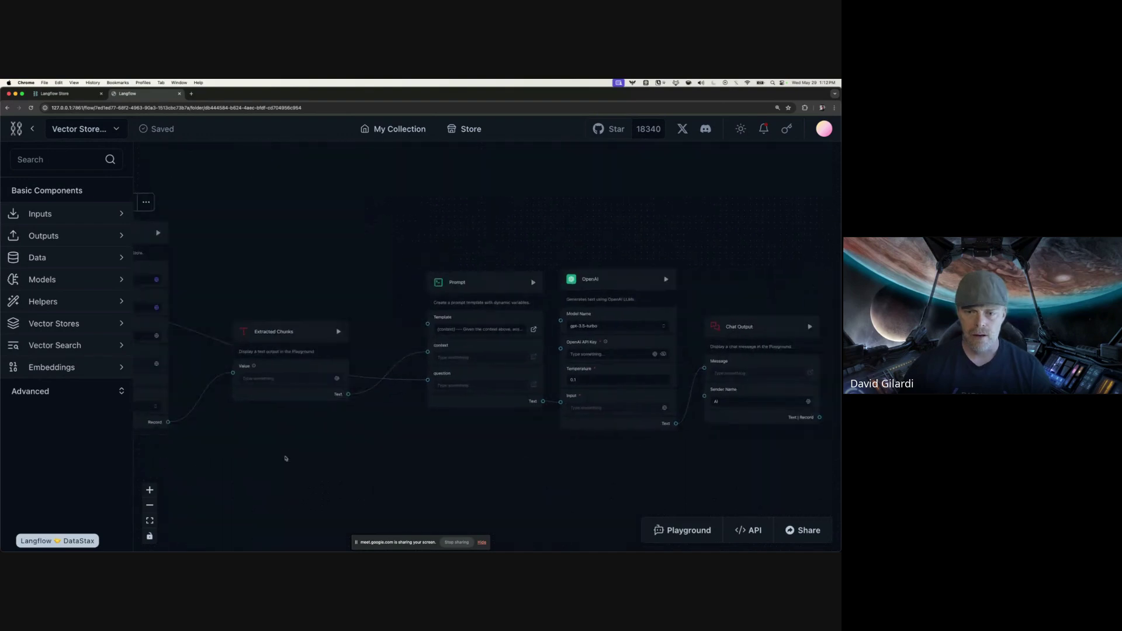
{"action": "left_click", "coordinate": [318, 325]}
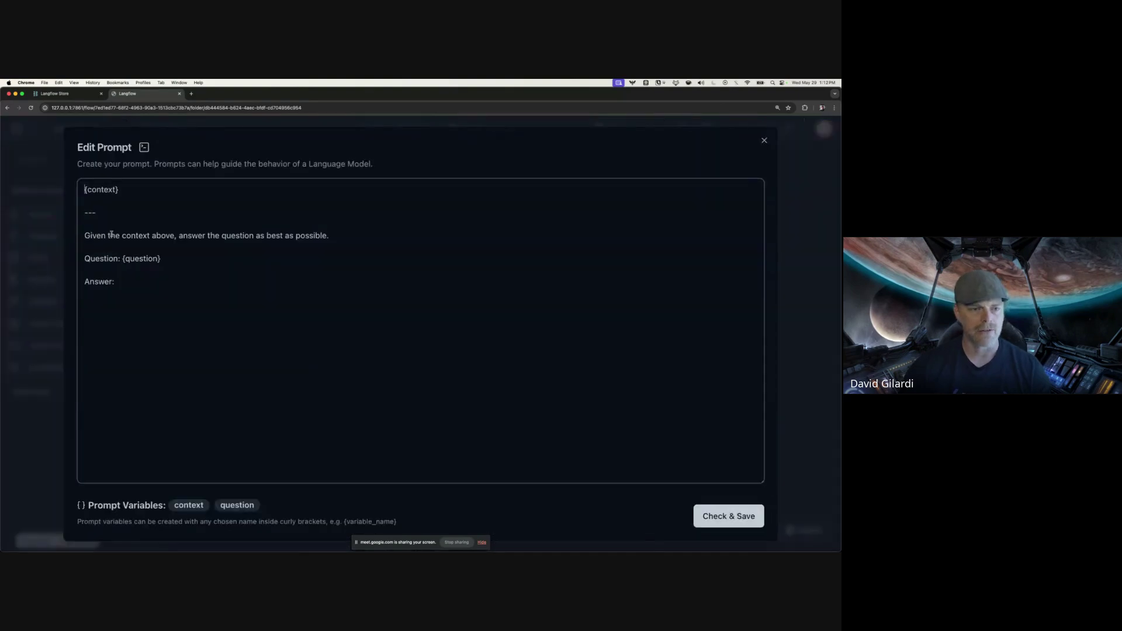
{"action": "triple_click", "coordinate": [119, 189]}
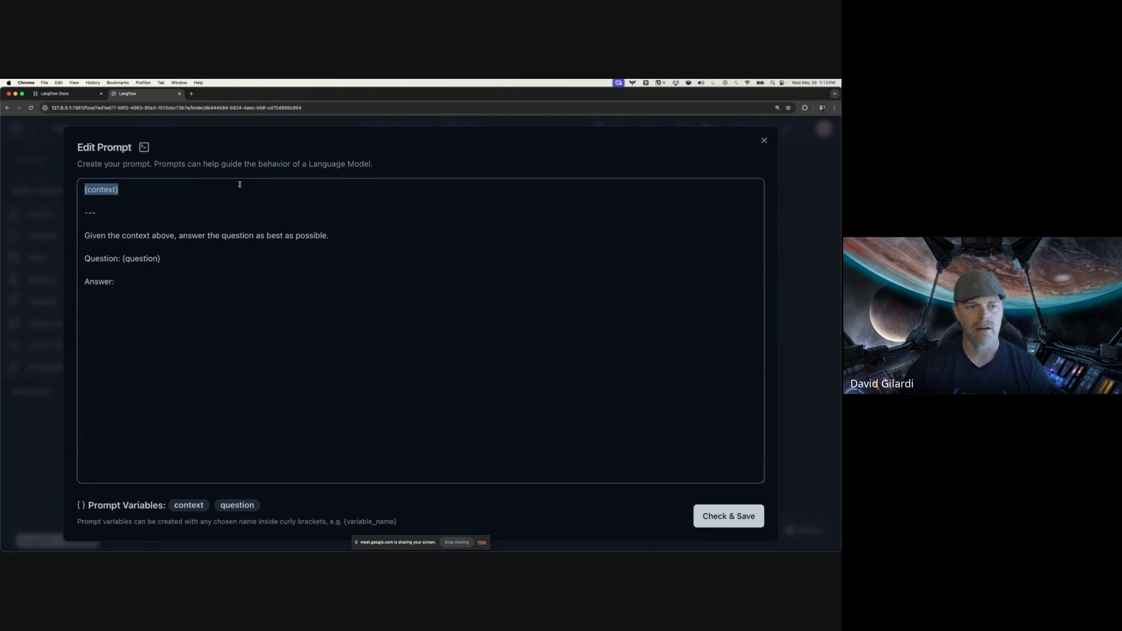
{"action": "left_click", "coordinate": [764, 141]}
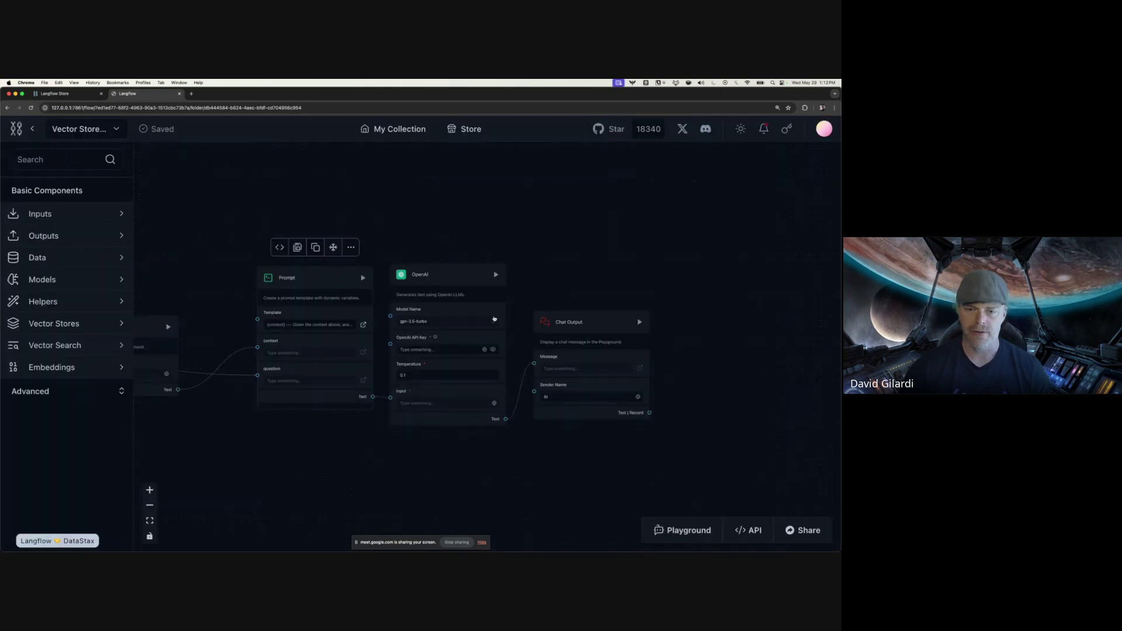
Set the OpenAI model component to gpt-4o with the openai_API_KEY global variable as its API key
{"action": "left_click", "coordinate": [493, 319]}
{"action": "left_click", "coordinate": [432, 333]}
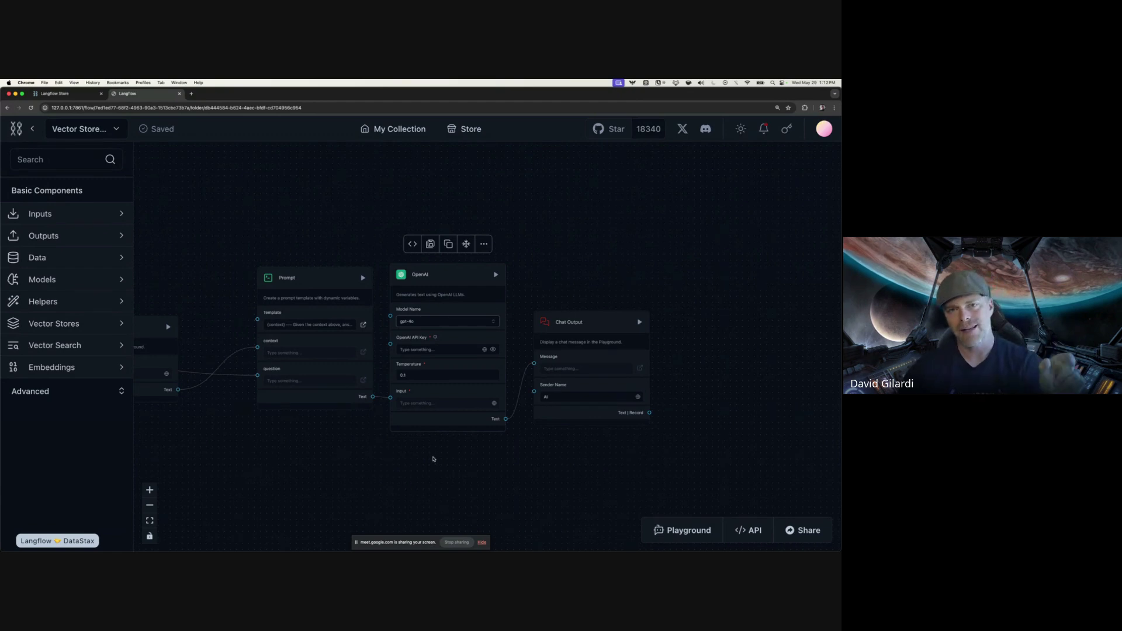
{"action": "left_click", "coordinate": [485, 349]}
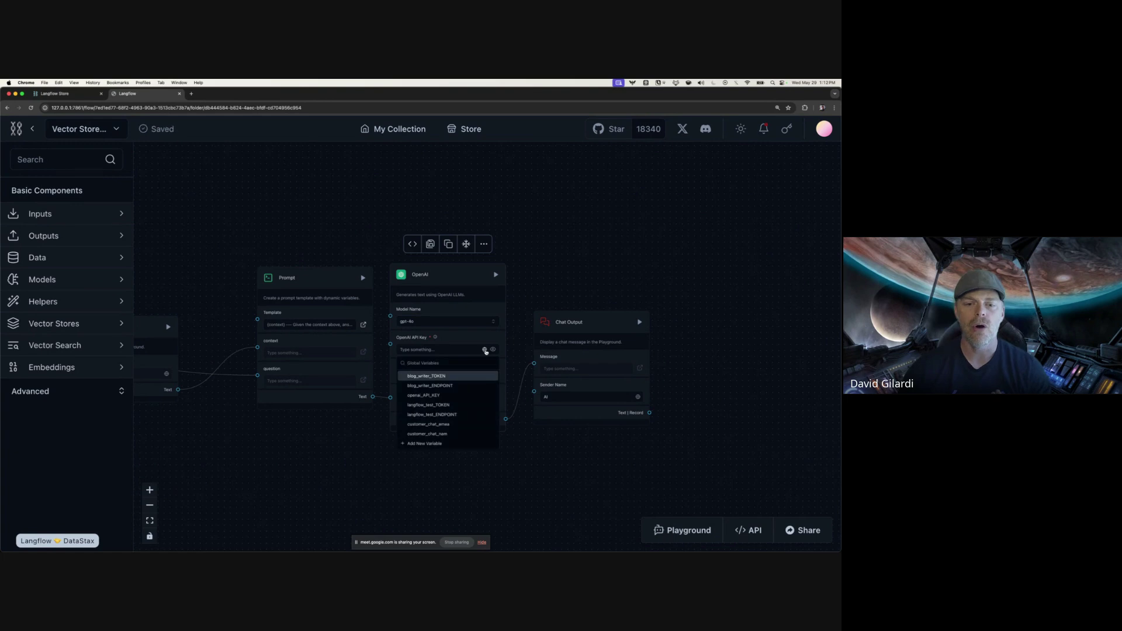
{"action": "left_click", "coordinate": [444, 395]}
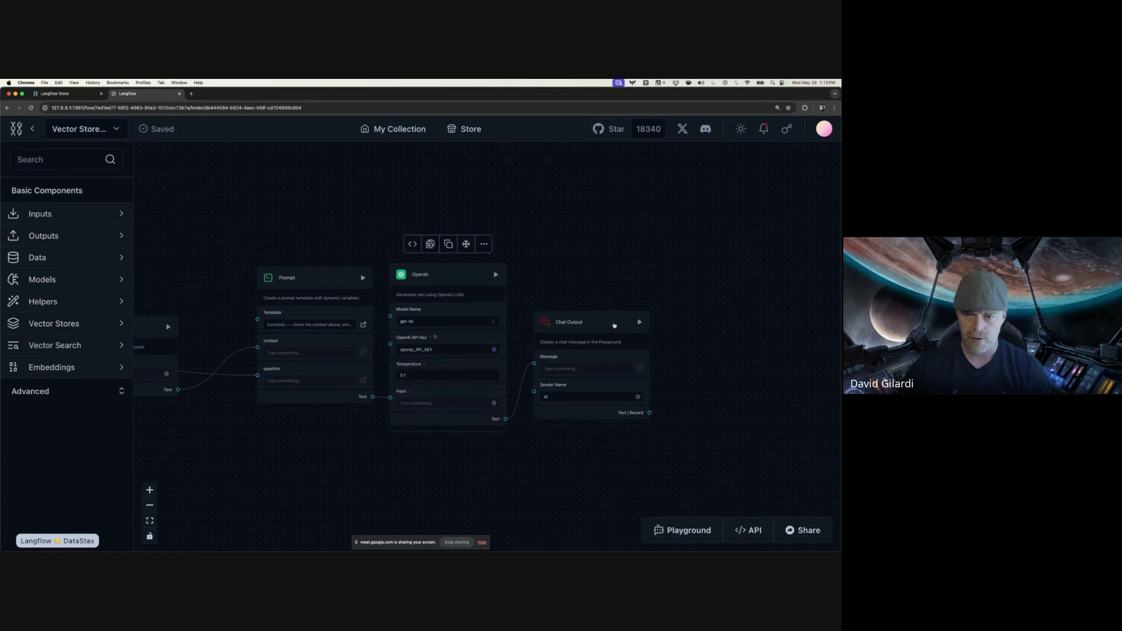
Run the retrieval flow through to its Chat Output component and check the build across the components
{"action": "left_click", "coordinate": [639, 322]}
{"action": "scroll", "coordinate": [689, 405], "scroll_direction": "down", "scroll_amount": 3}
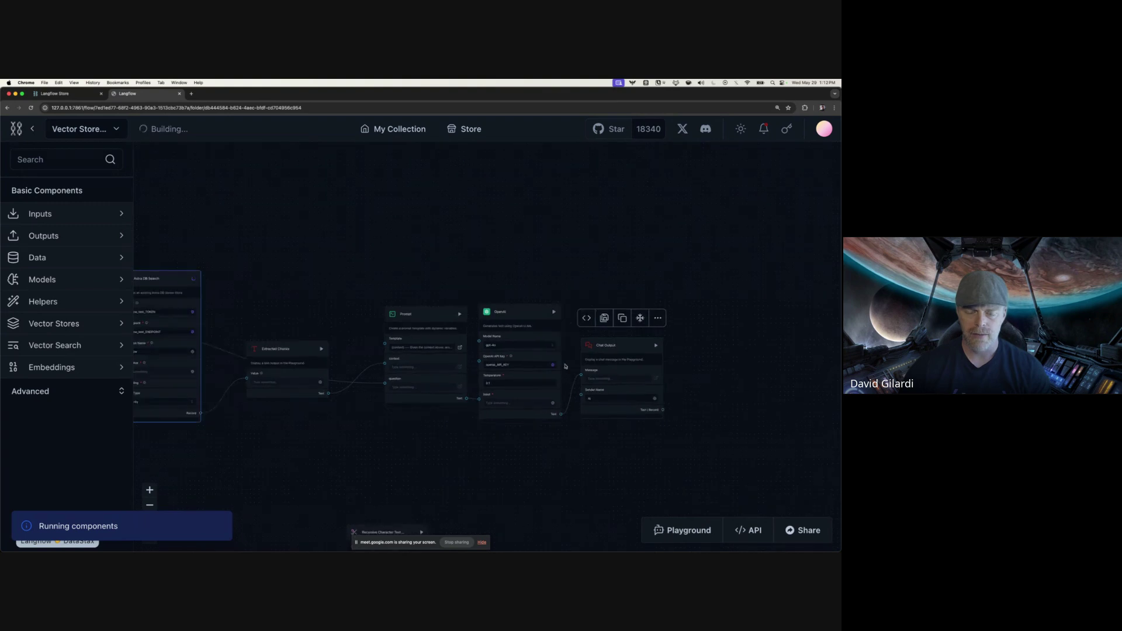
{"action": "scroll", "coordinate": [316, 470], "scroll_direction": "left", "scroll_amount": 5}
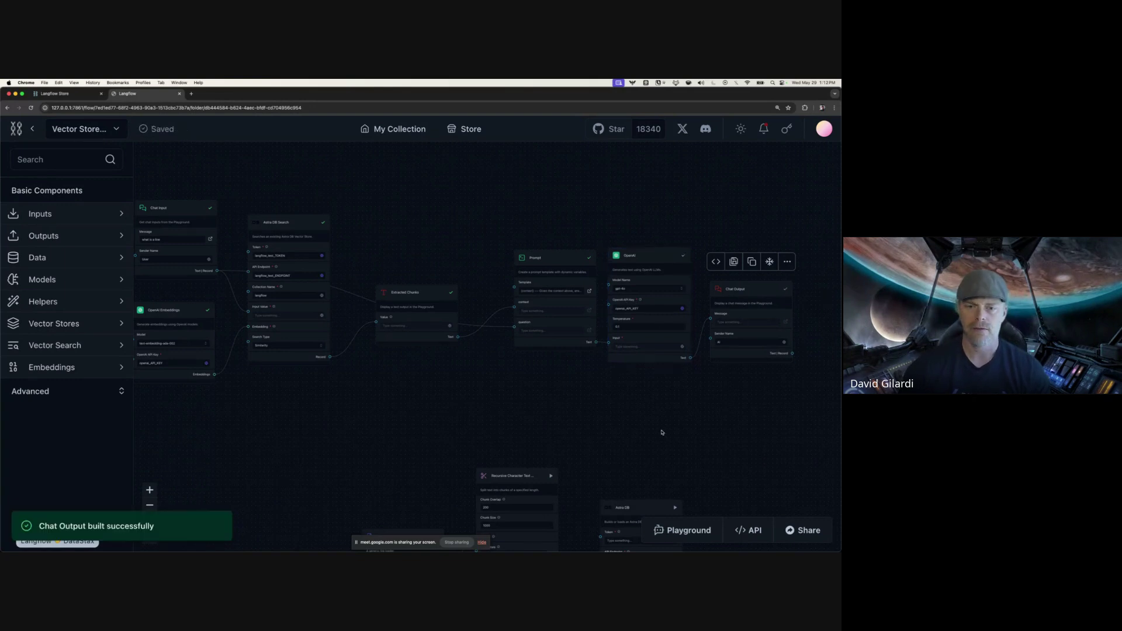
Search for k8 and load K8ssandra Workshop Feb 2021.pdf into the ingestion flow's File component
{"action": "left_click_drag", "start_coordinate": [661, 430], "coordinate": [683, 245]}
{"action": "scroll", "coordinate": [365, 349], "scroll_direction": "up", "scroll_amount": 2}
{"action": "scroll", "coordinate": [365, 349], "scroll_direction": "up", "scroll_amount": 3}
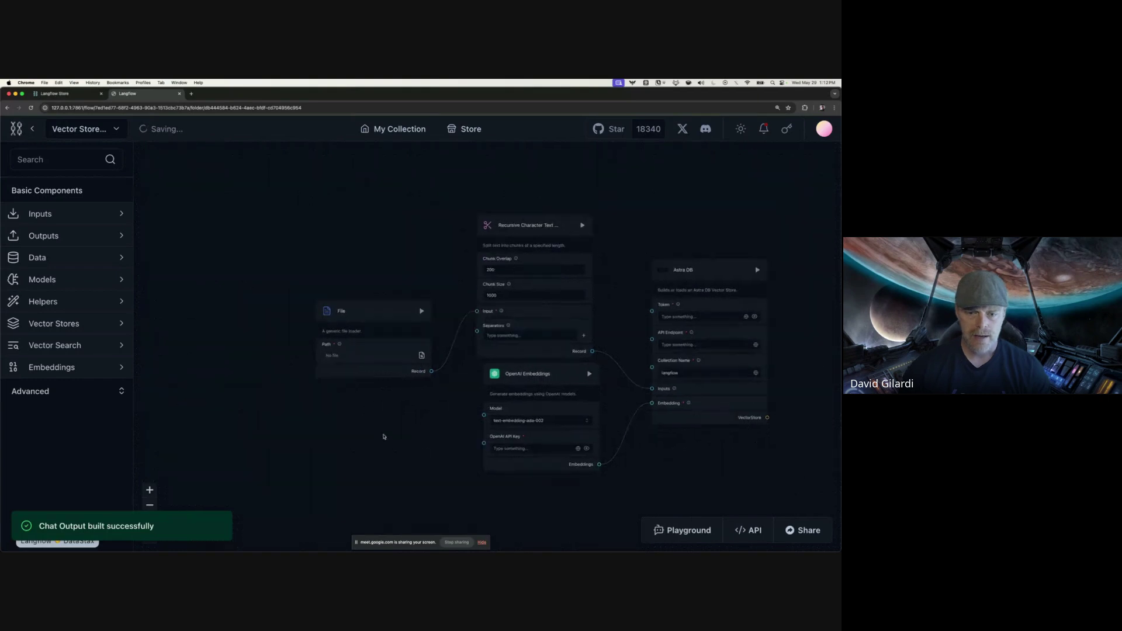
{"action": "left_click", "coordinate": [336, 346]}
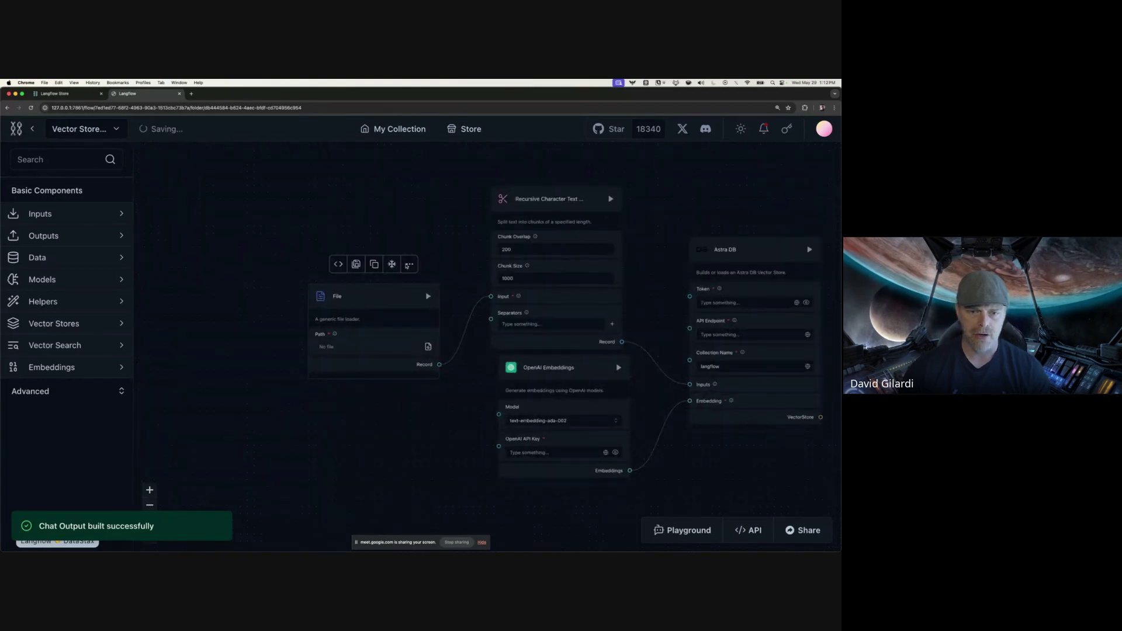
{"action": "left_click", "coordinate": [413, 256]}
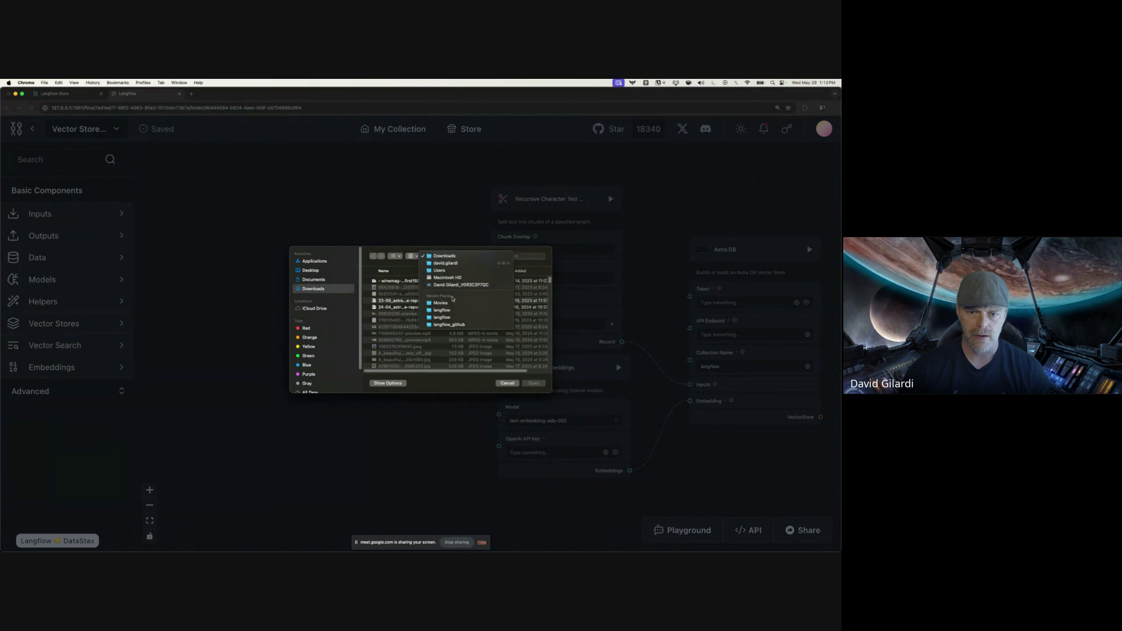
{"action": "left_click", "coordinate": [442, 309]}
{"action": "left_click", "coordinate": [517, 256]}
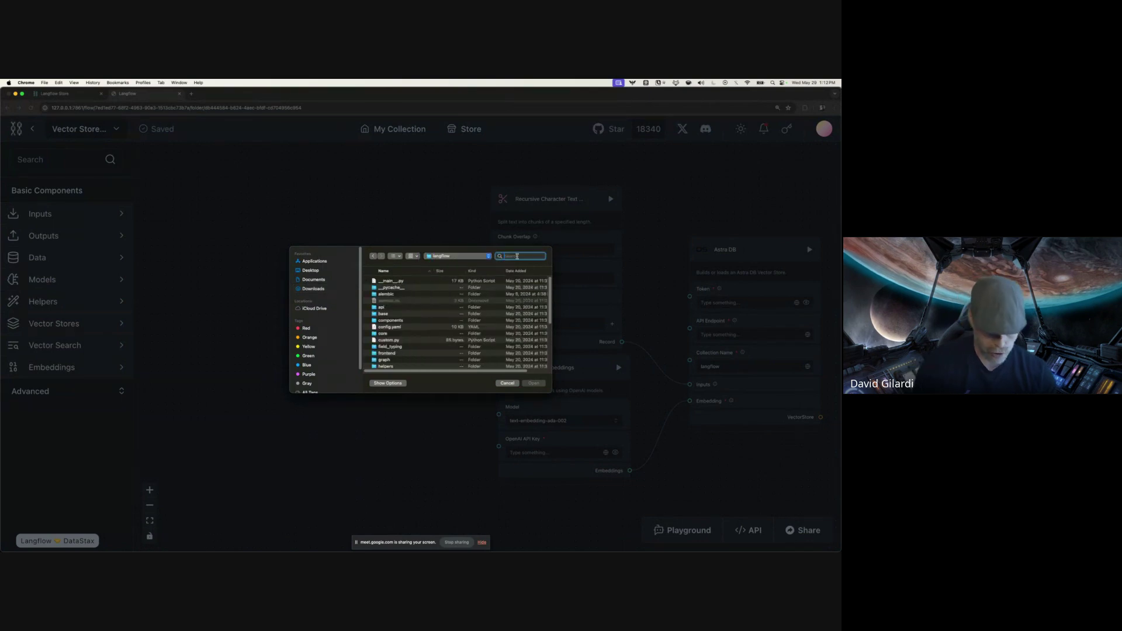
{"action": "type", "text": "k8"}
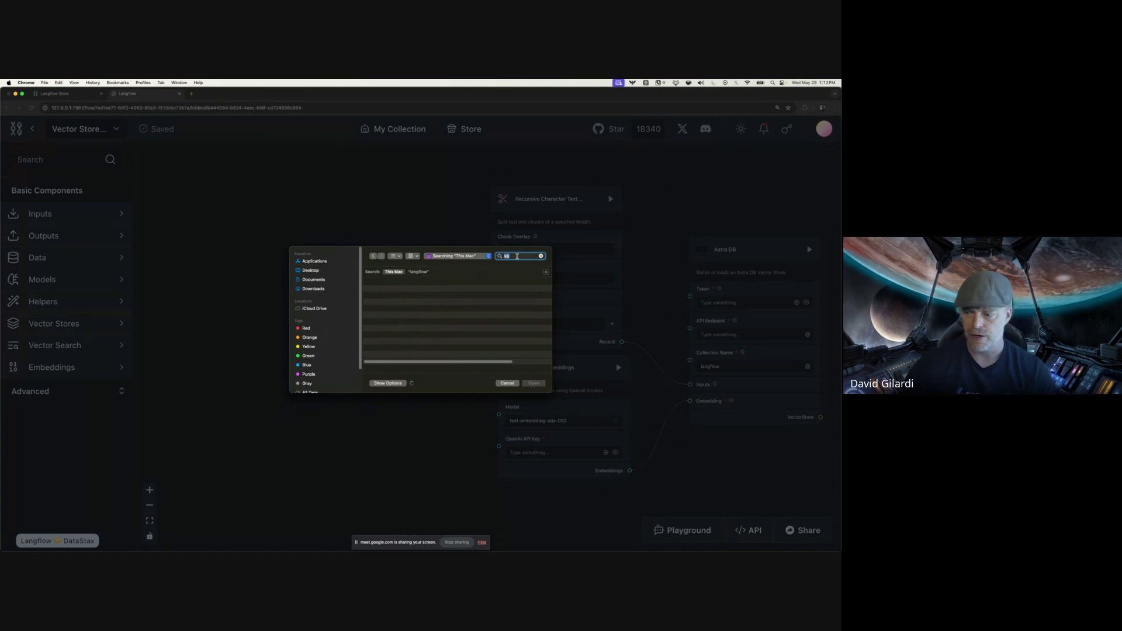
{"action": "double_click", "coordinate": [421, 292]}
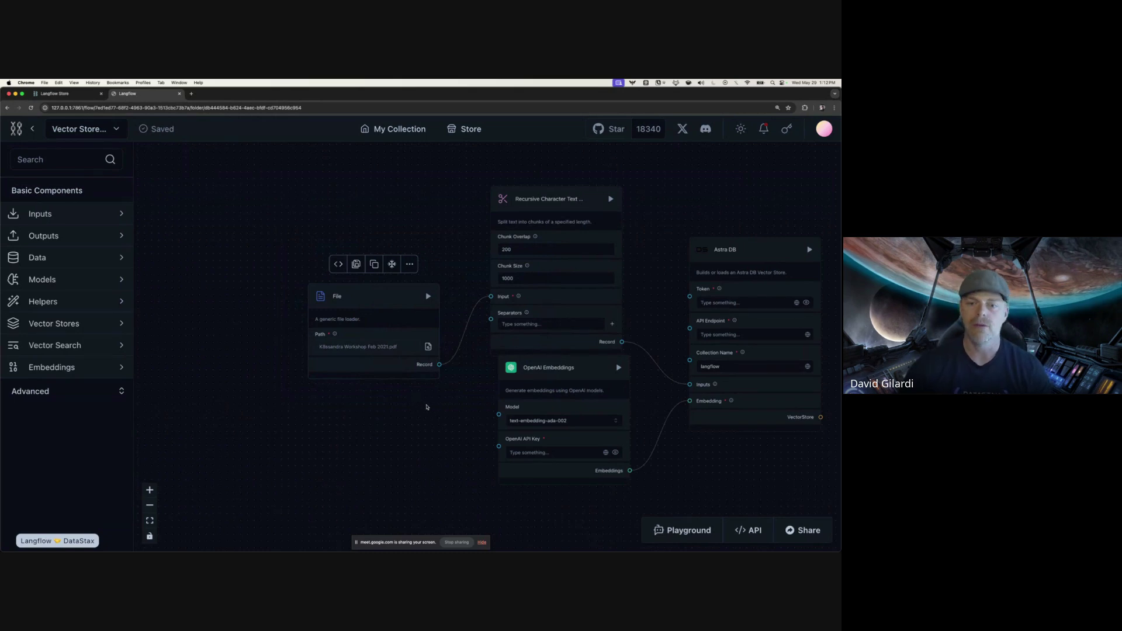
Assign the openai_API_KEY global variable to the ingestion flow's OpenAI Embeddings component
{"action": "scroll", "coordinate": [427, 407], "scroll_direction": "right", "scroll_amount": 6}
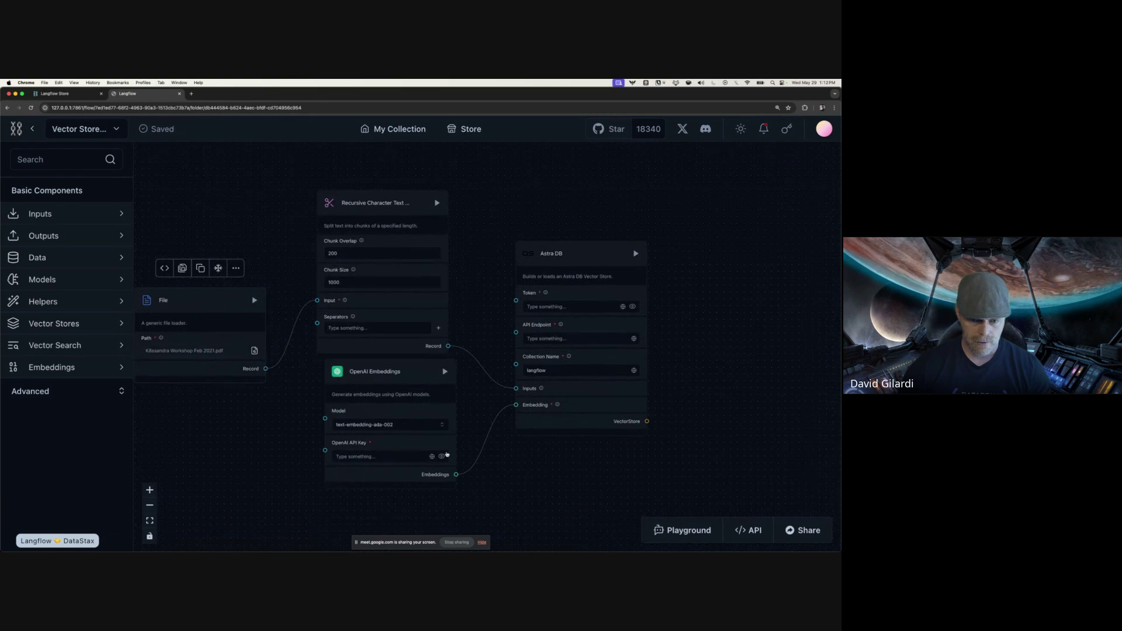
{"action": "left_click", "coordinate": [447, 454]}
{"action": "left_click", "coordinate": [432, 456]}
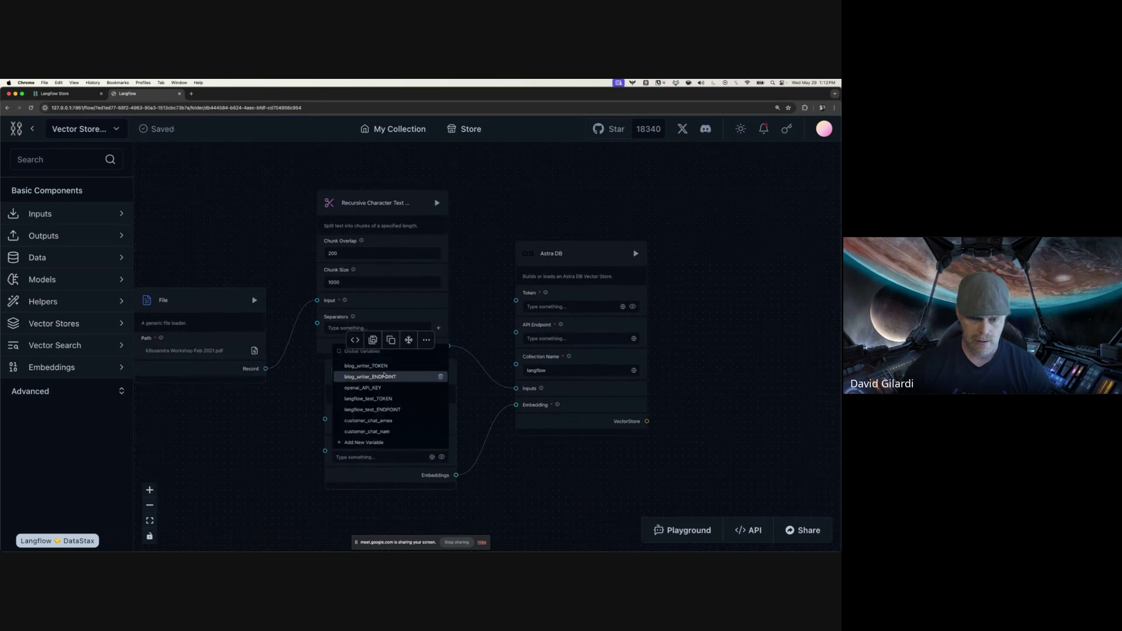
{"action": "left_click", "coordinate": [384, 388]}
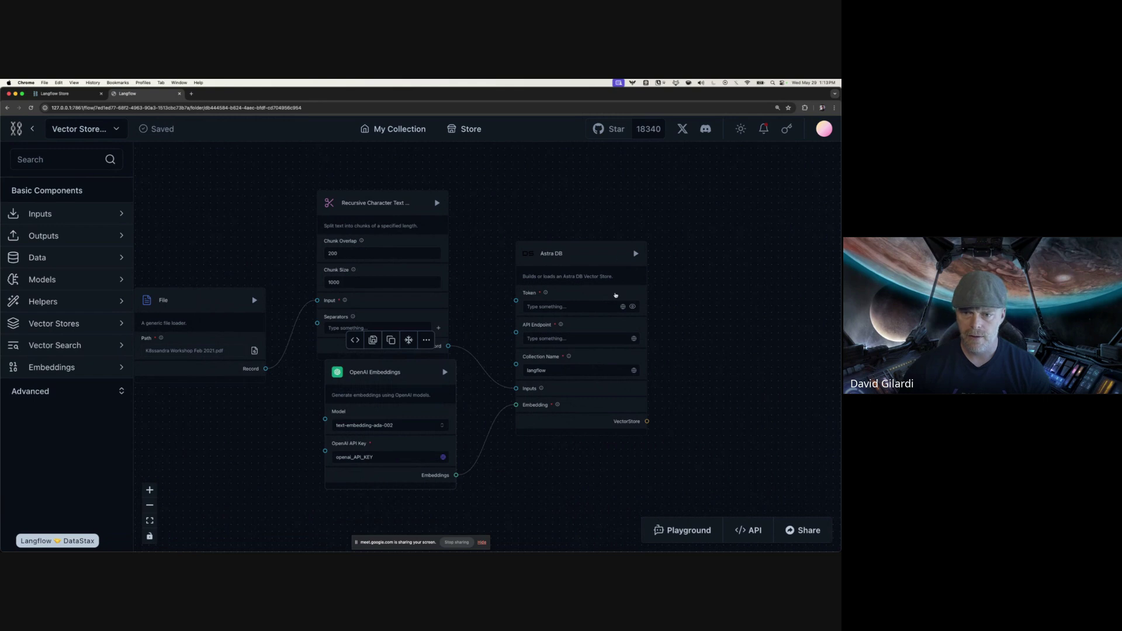
Set the Astra DB component's Token to langflow_test_TOKEN and API Endpoint to langflow_test_ENDPOINT, and run it to ingest the file
{"action": "left_click", "coordinate": [622, 306]}
{"action": "left_click", "coordinate": [631, 344]}
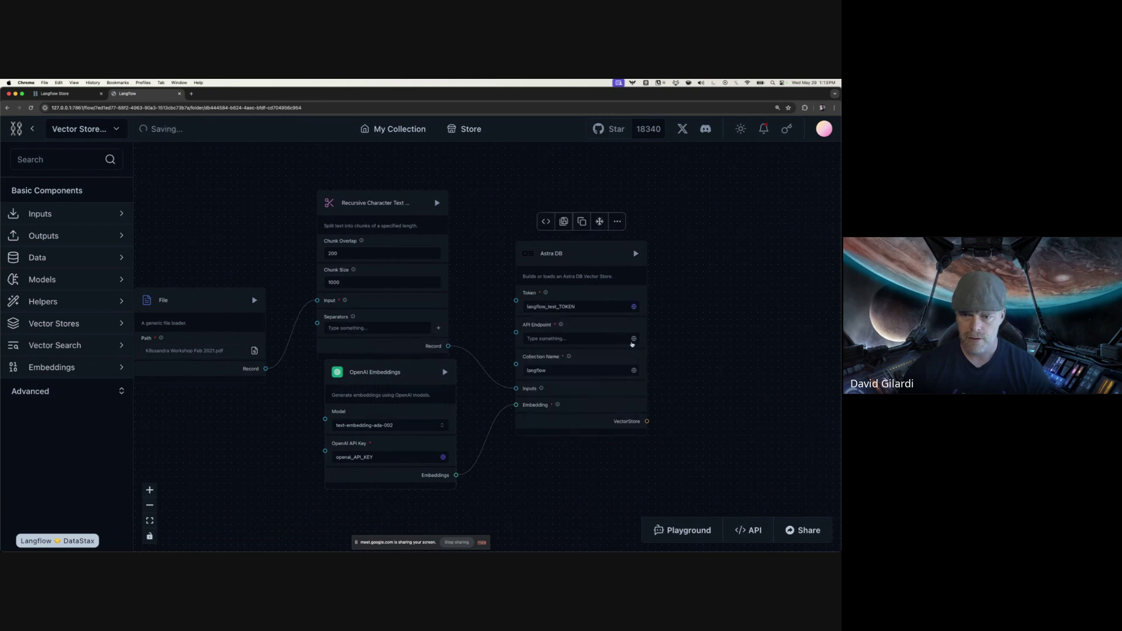
{"action": "left_click", "coordinate": [633, 340]}
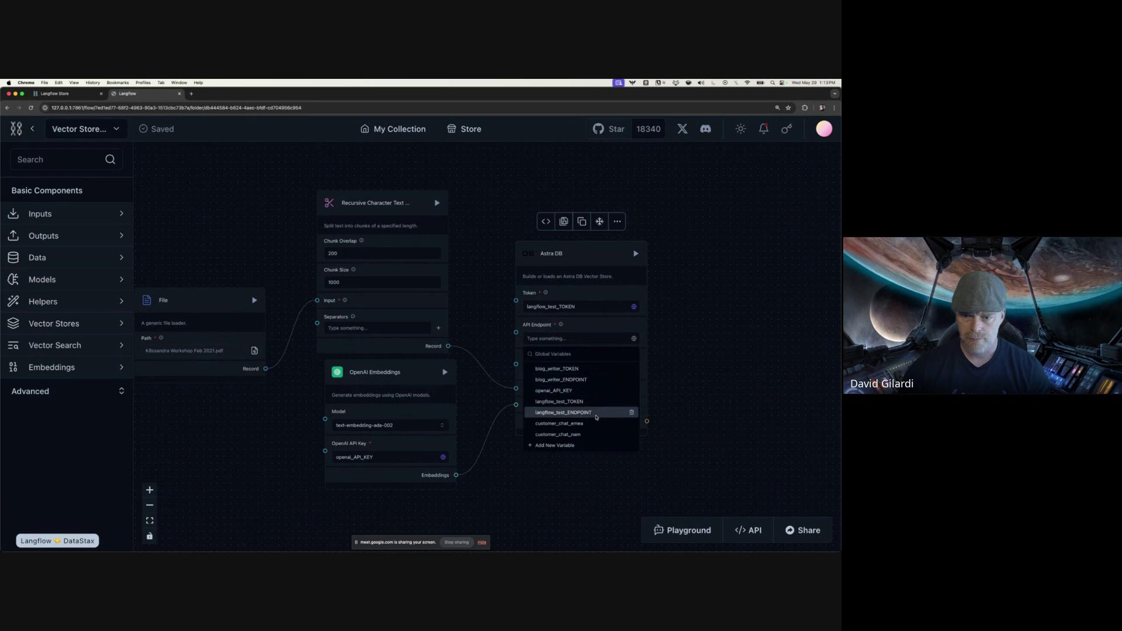
{"action": "left_click", "coordinate": [596, 415]}
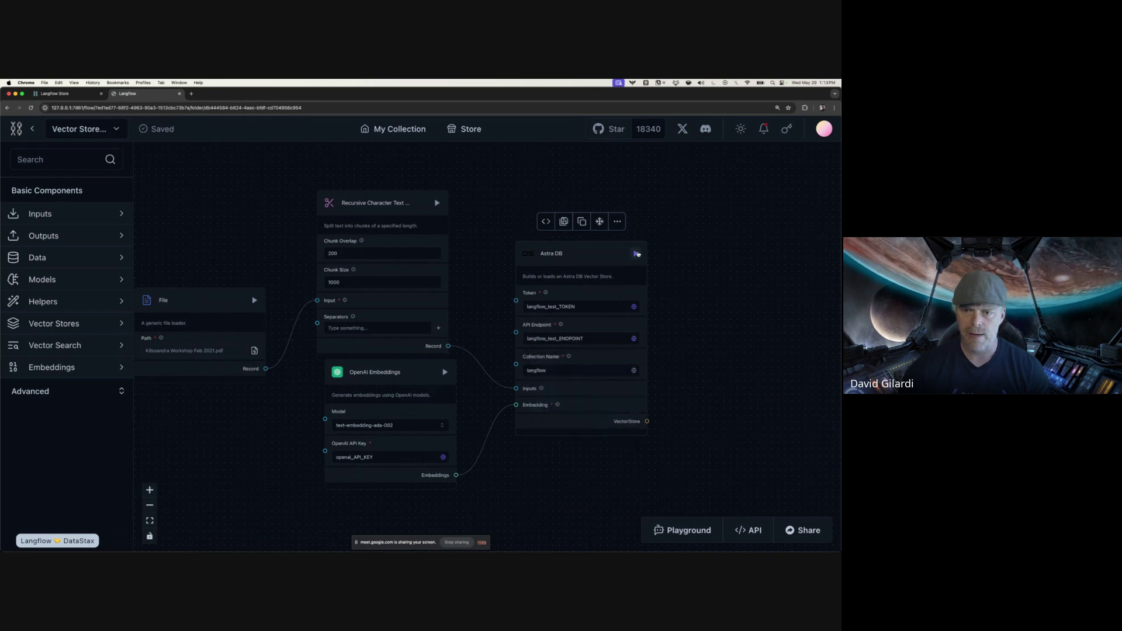
{"action": "left_click", "coordinate": [635, 254]}
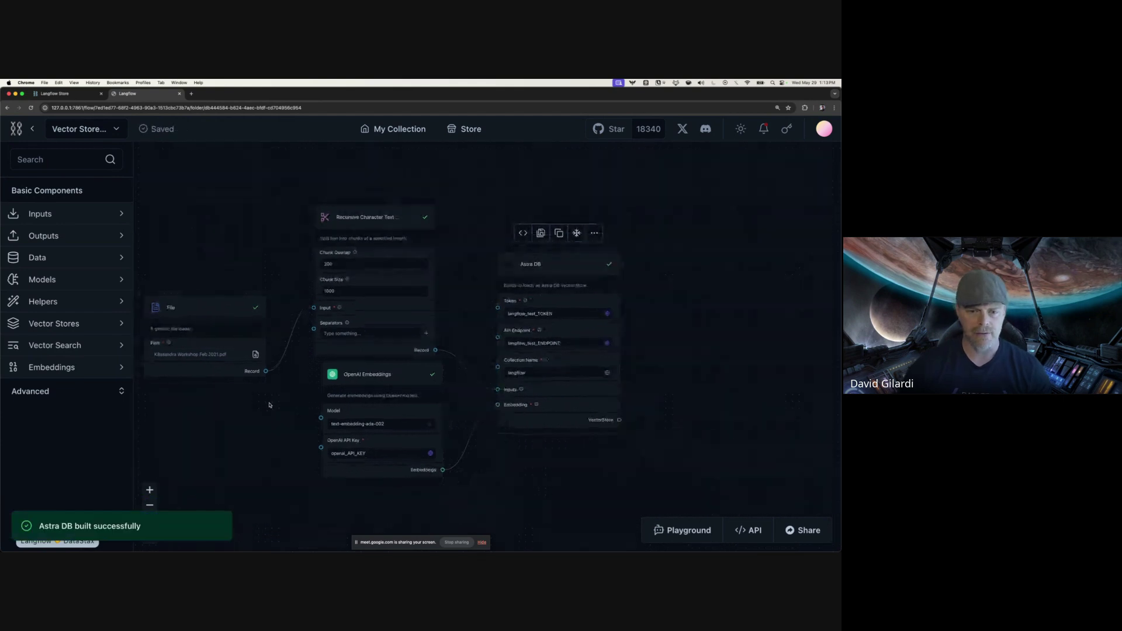
Clear the Playground's earlier chat and ask who a person mentioned in the ingested workshop PDF is
{"action": "scroll", "coordinate": [305, 417], "scroll_direction": "up", "scroll_amount": 3}
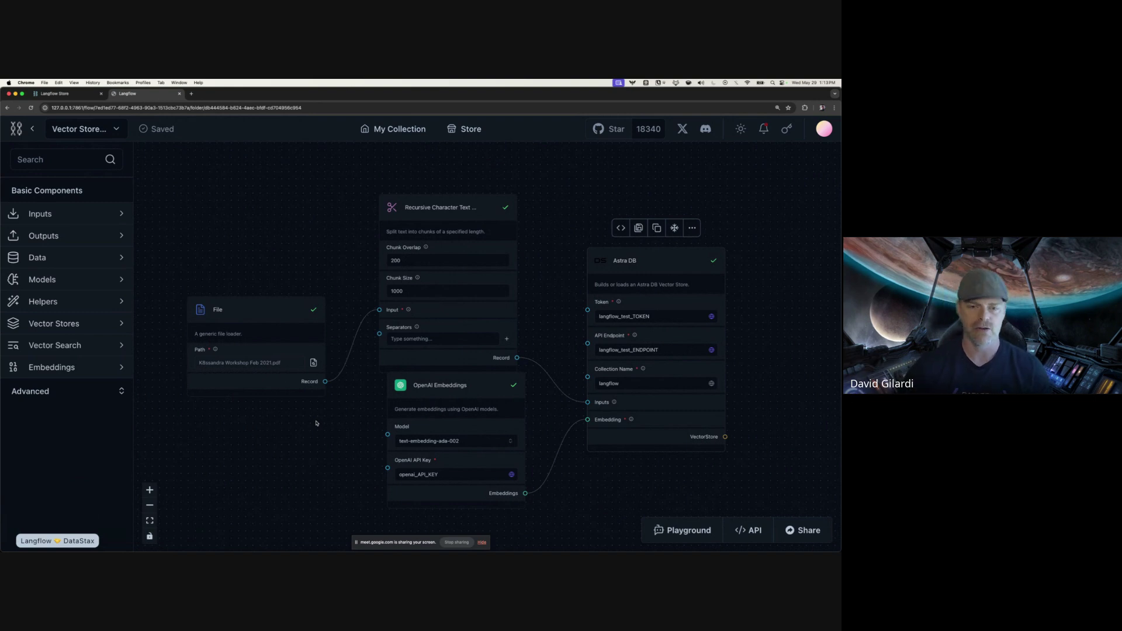
{"action": "scroll", "coordinate": [569, 270], "scroll_direction": "right", "scroll_amount": 2}
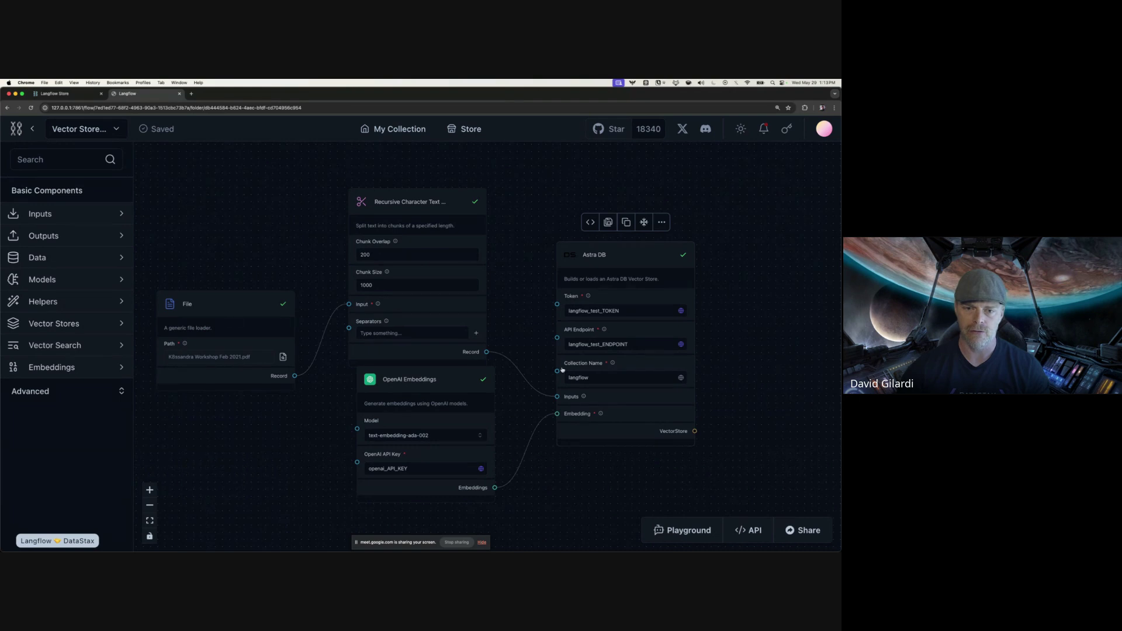
{"action": "scroll", "coordinate": [563, 370], "scroll_direction": "down", "scroll_amount": 10}
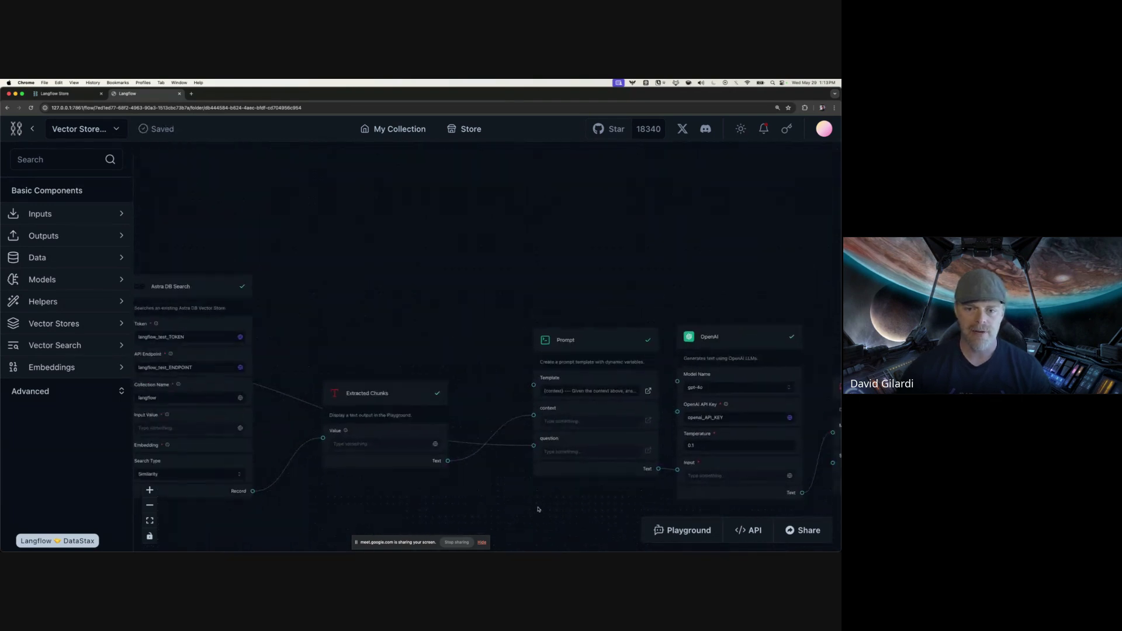
{"action": "scroll", "coordinate": [538, 509], "scroll_direction": "left", "scroll_amount": 10}
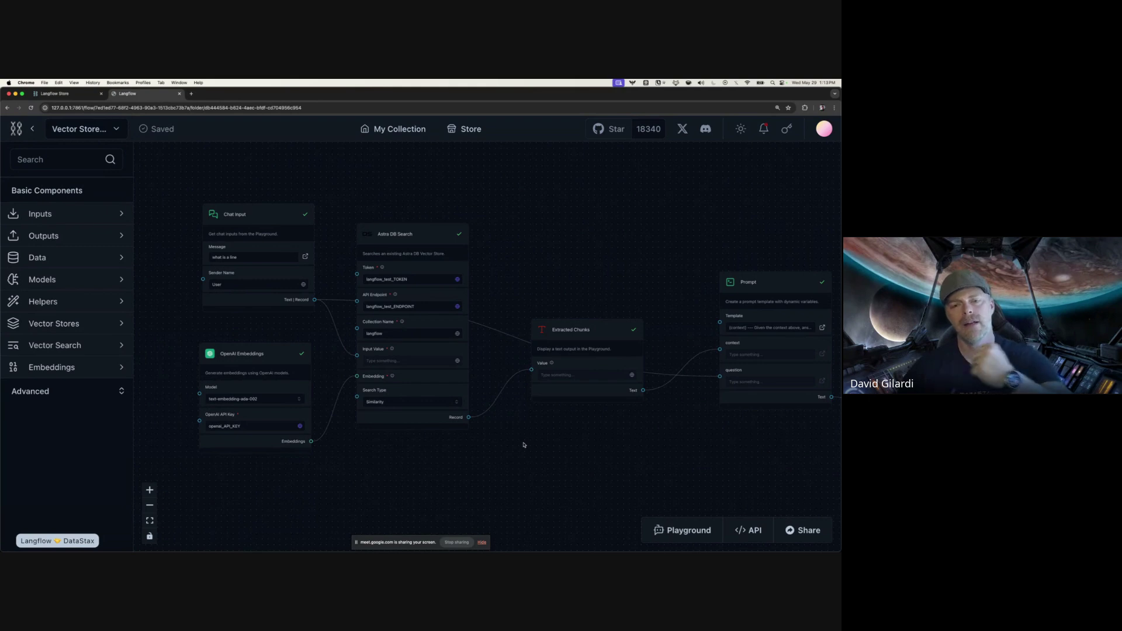
{"action": "scroll", "coordinate": [550, 447], "scroll_direction": "right", "scroll_amount": 10}
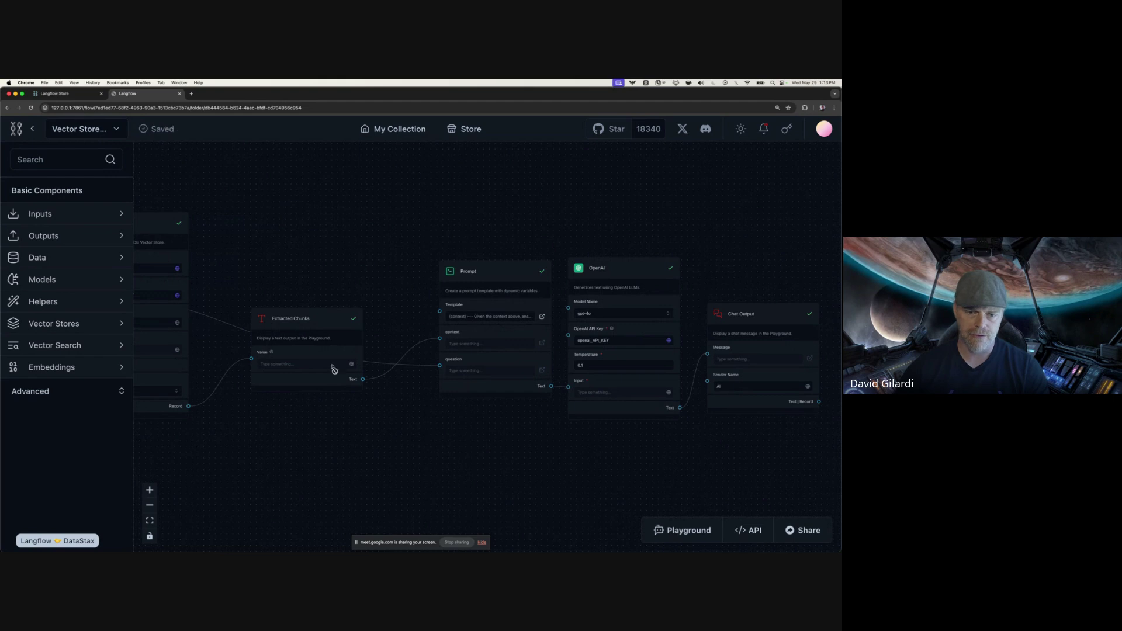
{"action": "scroll", "coordinate": [596, 420], "scroll_direction": "down", "scroll_amount": 2}
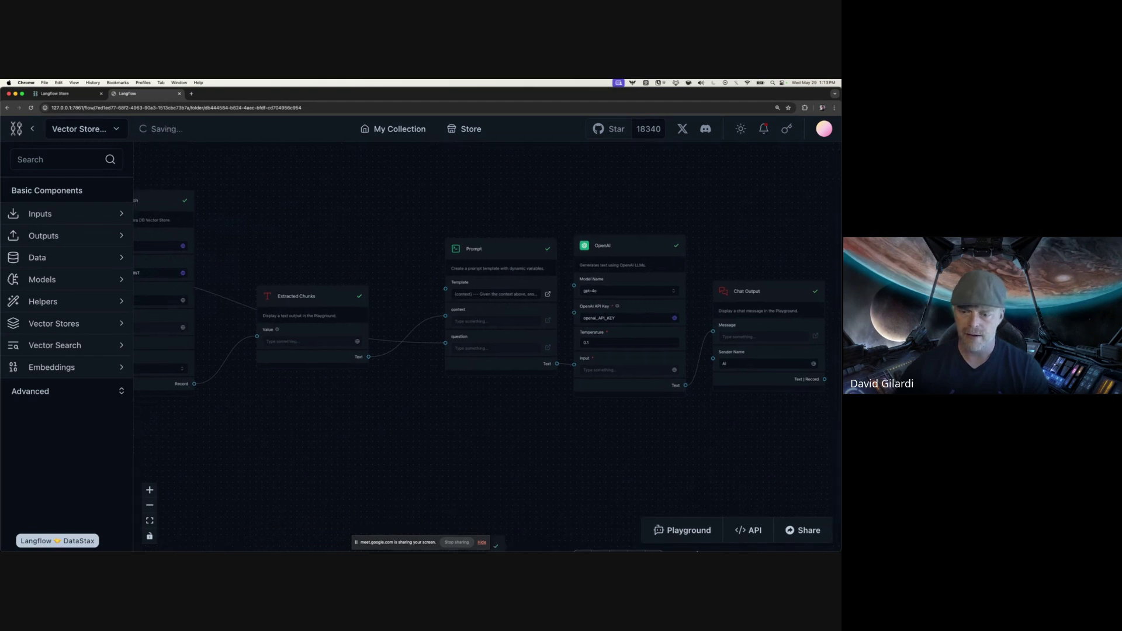
{"action": "left_click", "coordinate": [682, 530]}
{"action": "left_click", "coordinate": [751, 214]}
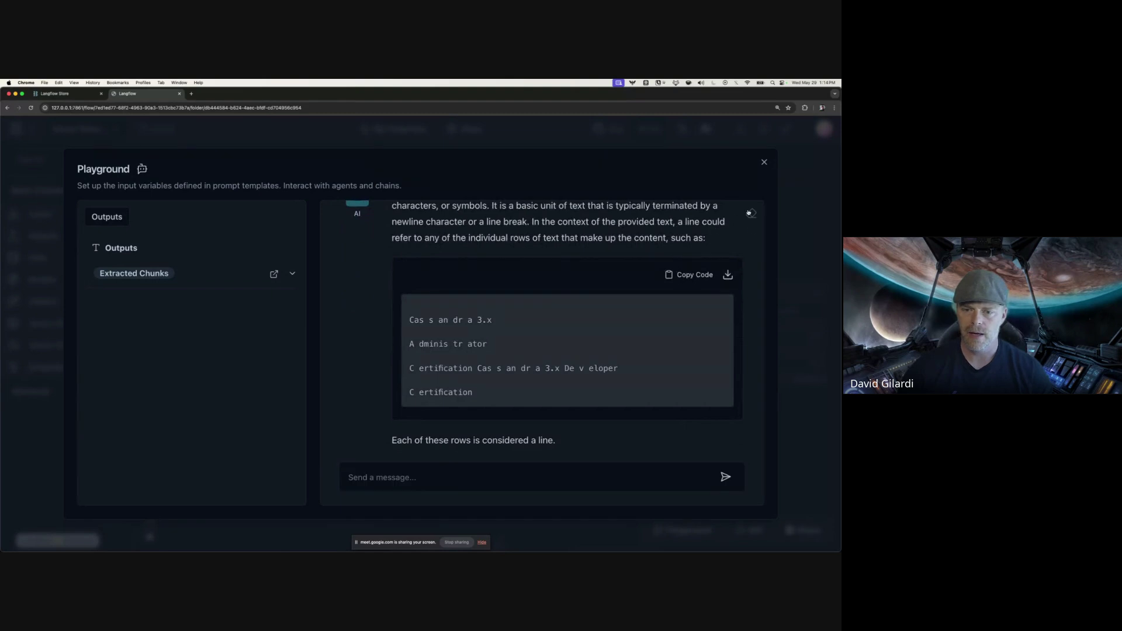
{"action": "left_click", "coordinate": [399, 475]}
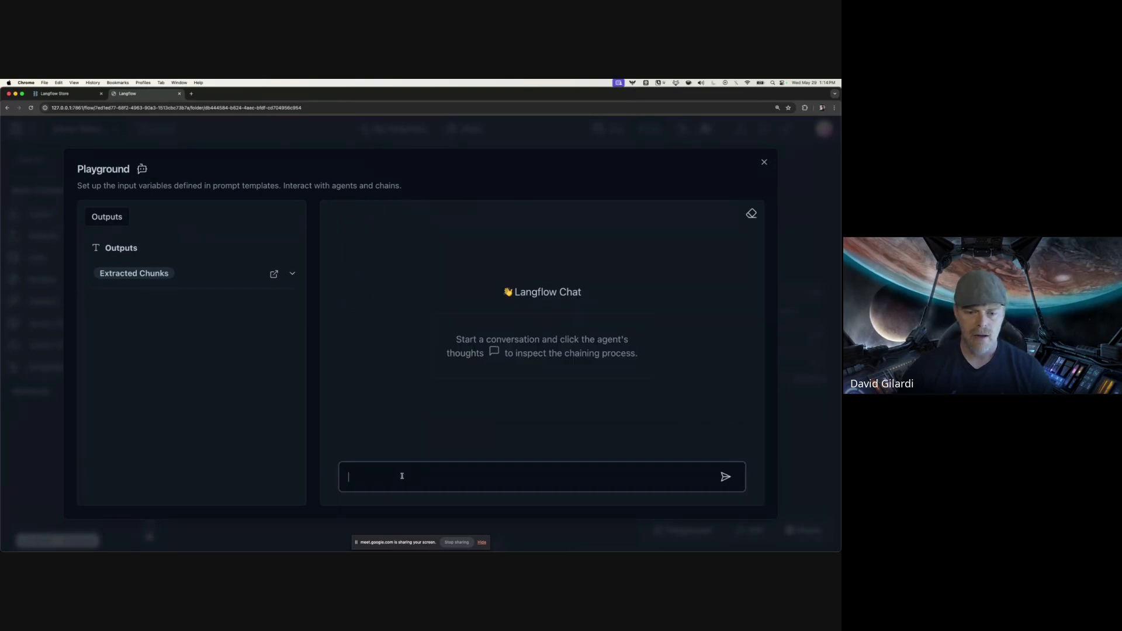
{"action": "type", "text": "Who "}
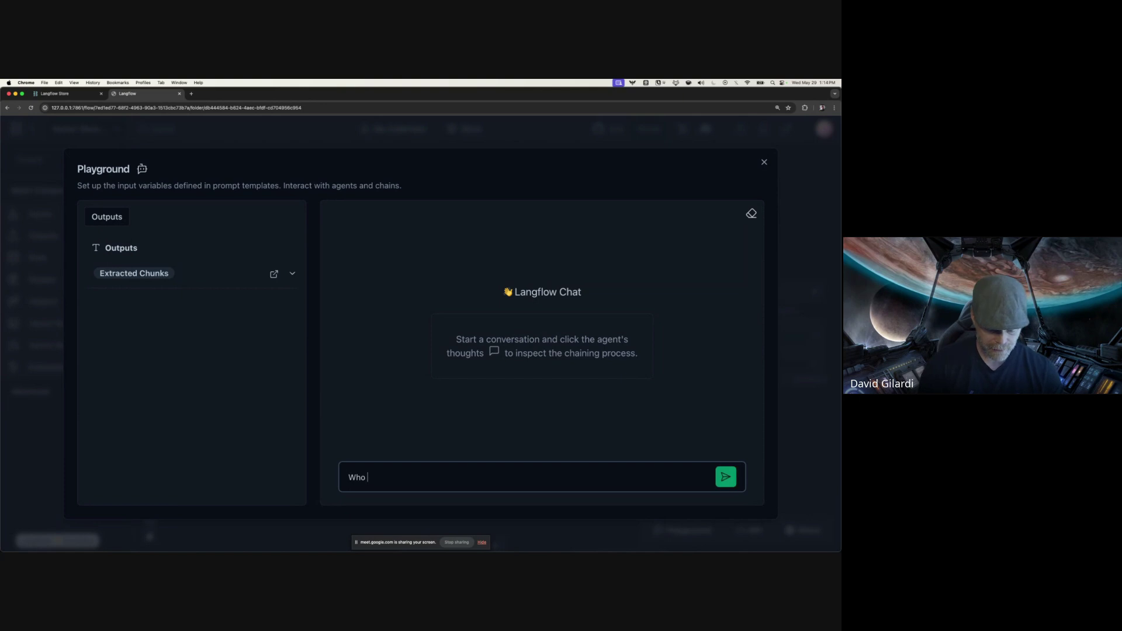
{"action": "type", "text": "is Jeff?"}
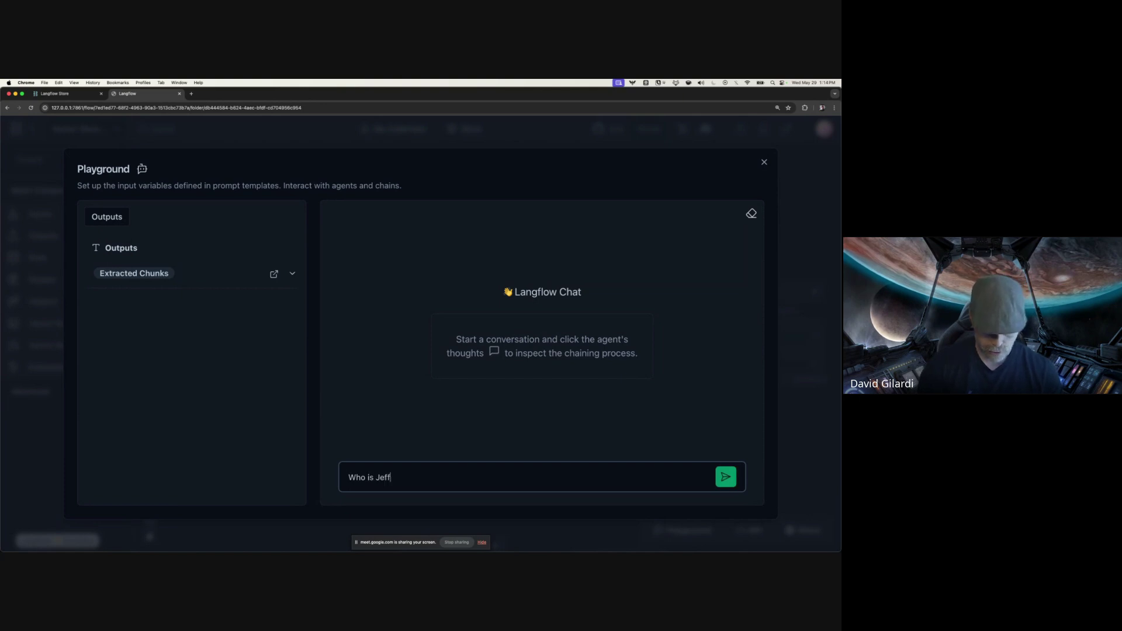
{"action": "key", "text": "Return"}
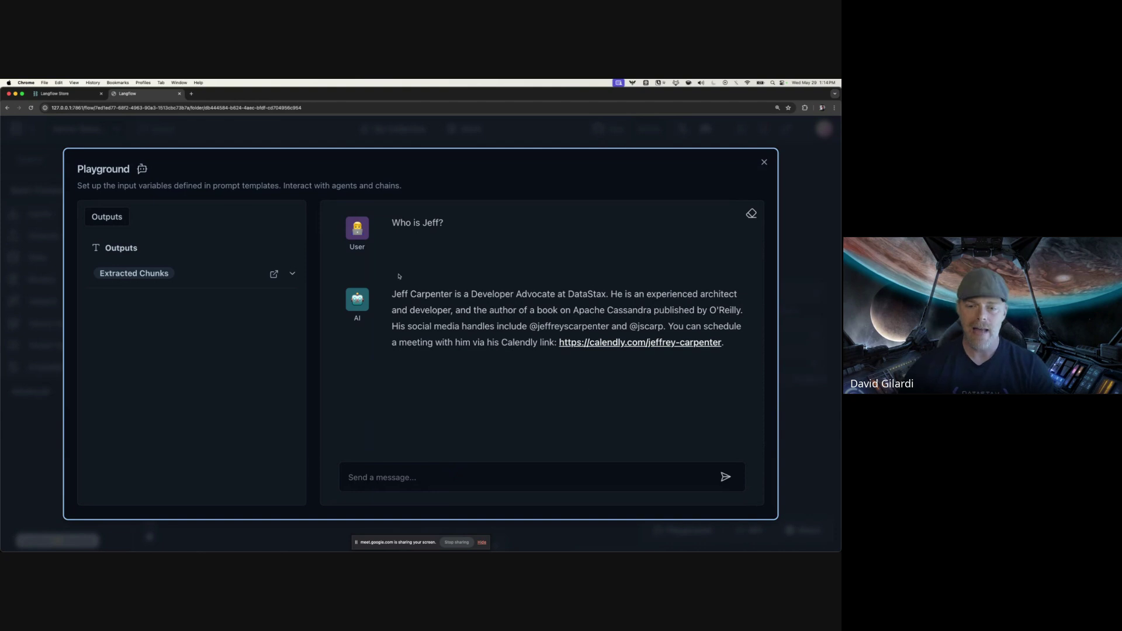
Read the Playground's answer about the person and return to an overview of the retrieval and ingestion flows
{"action": "left_click_drag", "start_coordinate": [392, 294], "coordinate": [640, 295]}
{"action": "left_click", "coordinate": [669, 303]}
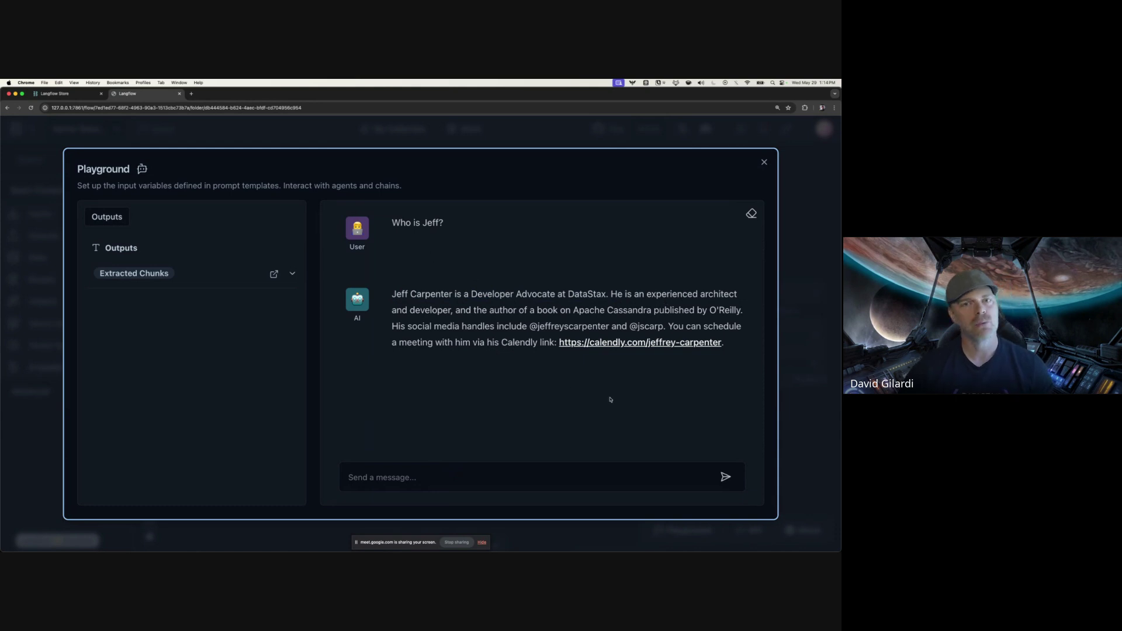
{"action": "left_click", "coordinate": [764, 162]}
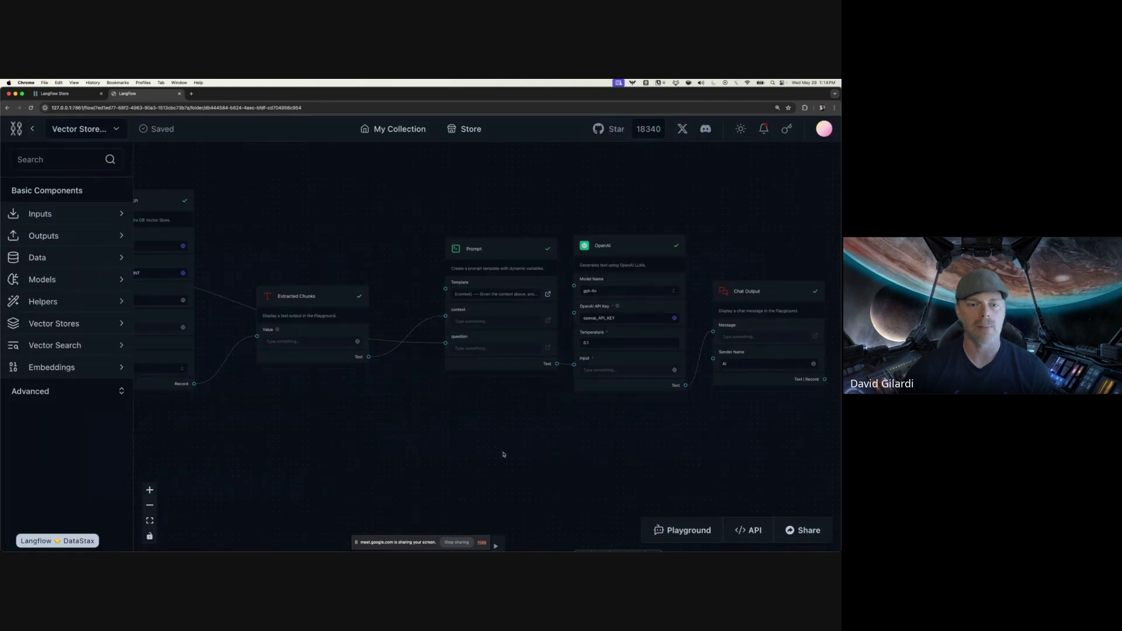
{"action": "scroll", "coordinate": [513, 444], "scroll_direction": "down", "scroll_amount": 2}
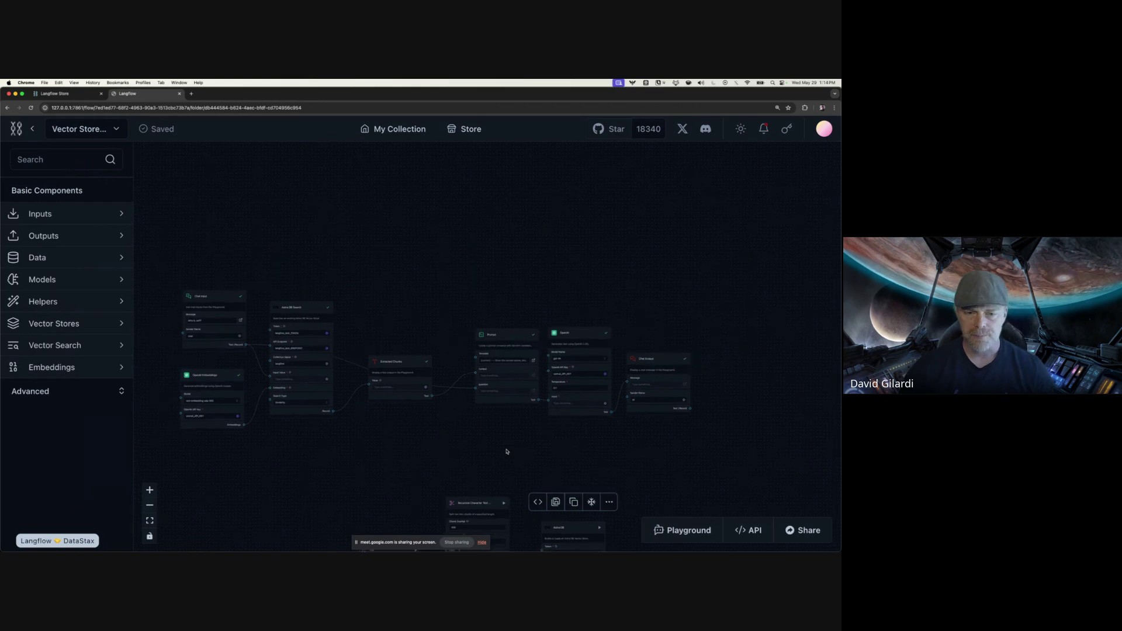
{"action": "scroll", "coordinate": [508, 451], "scroll_direction": "down", "scroll_amount": 4}
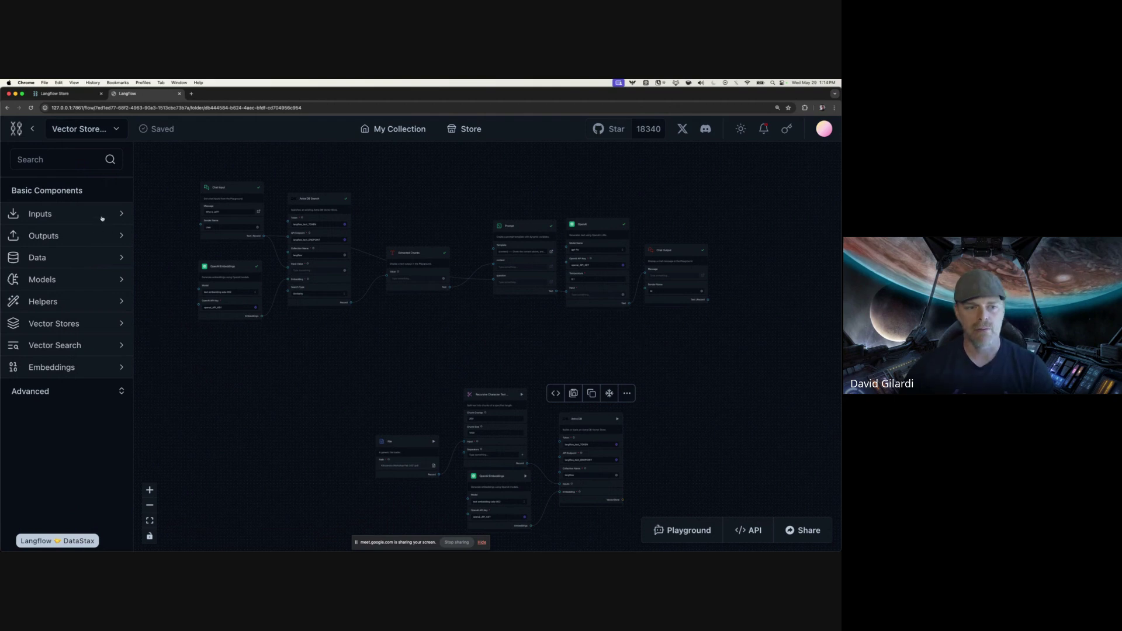
{"action": "left_click", "coordinate": [484, 349]}
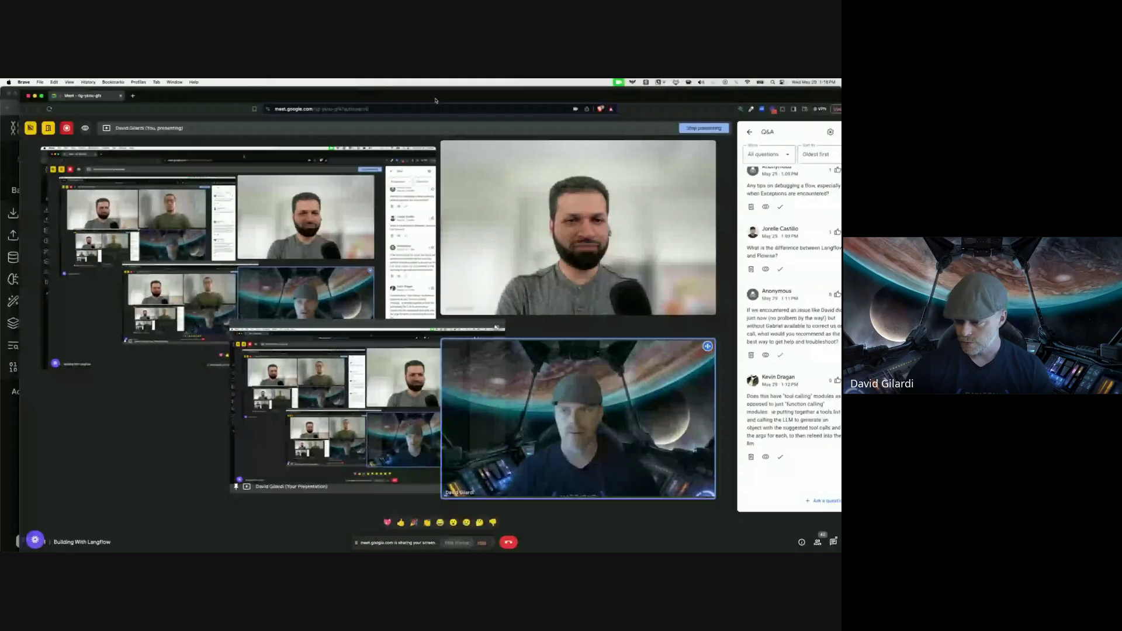
Switch back to Langflow and browse the community-shared flows and components in its Store
{"action": "key", "text": "super+Tab"}
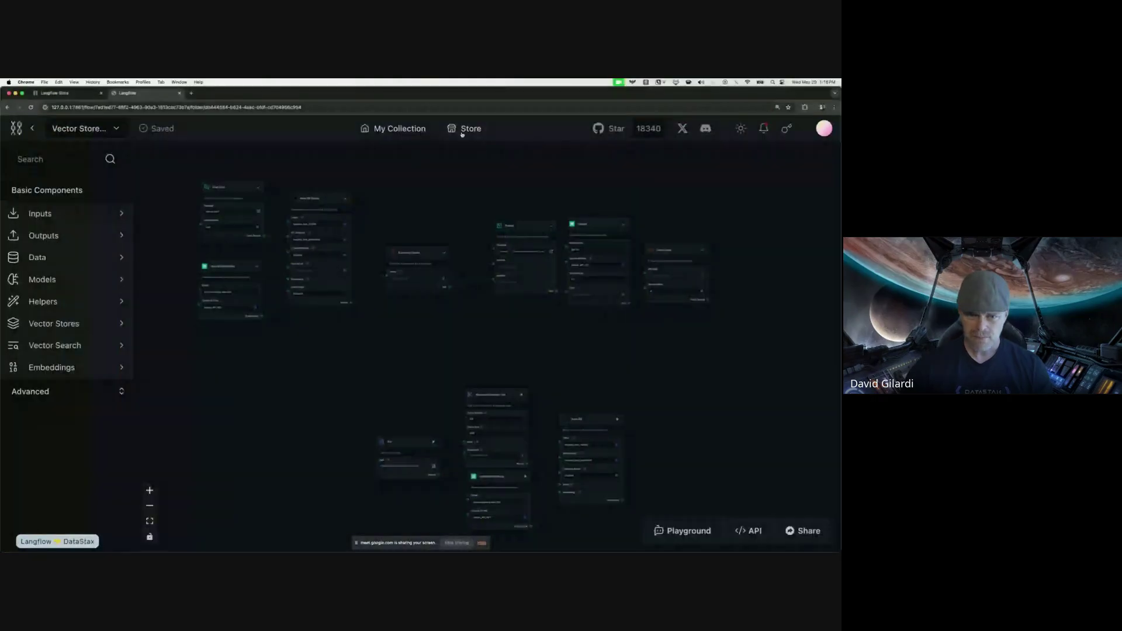
{"action": "left_click", "coordinate": [462, 131]}
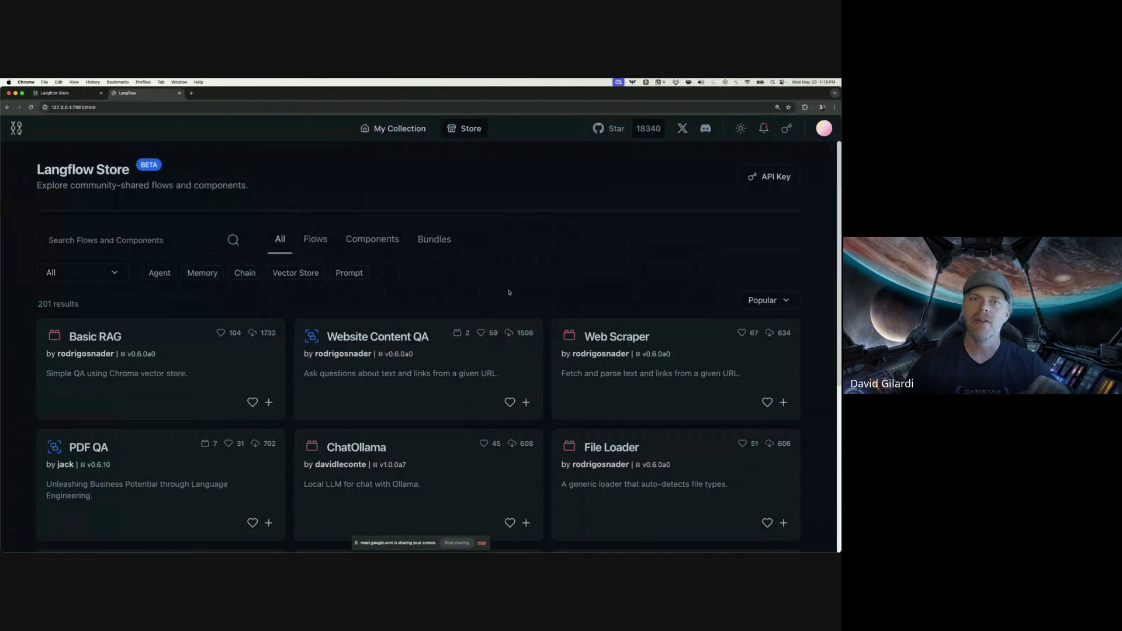
{"action": "scroll", "coordinate": [509, 292], "scroll_direction": "down", "scroll_amount": 4}
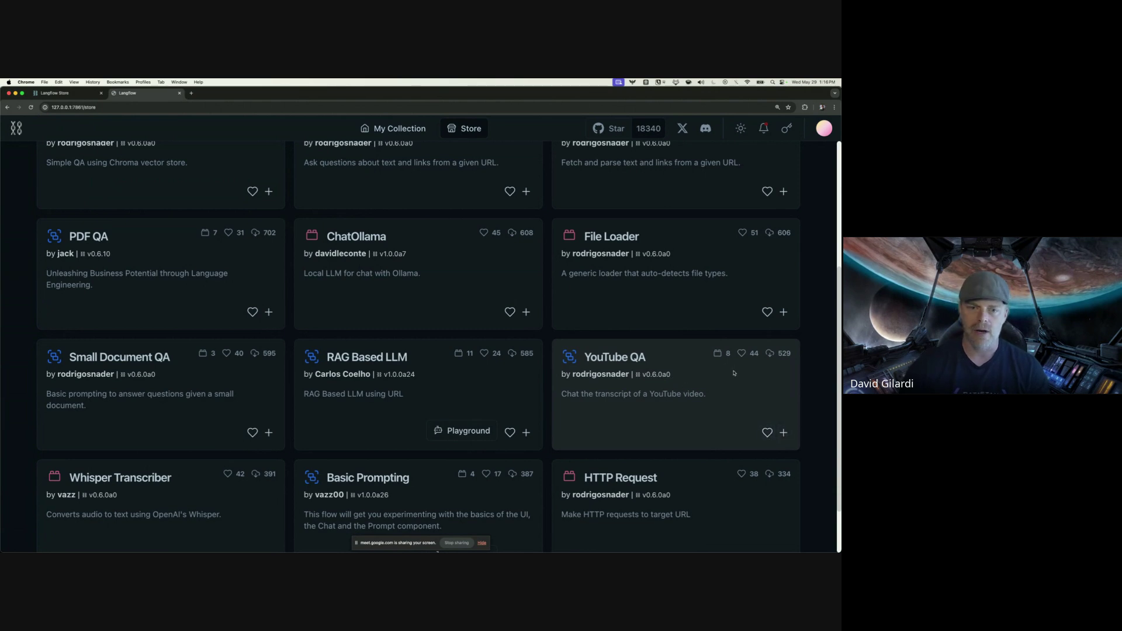
{"action": "scroll", "coordinate": [465, 243], "scroll_direction": "down", "scroll_amount": 2}
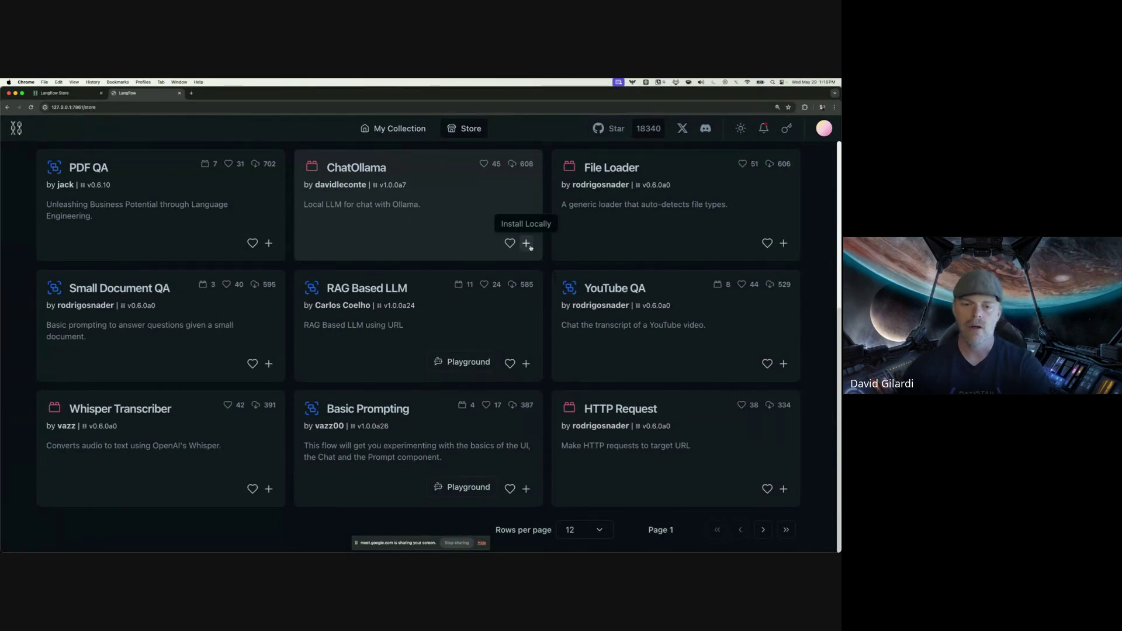
{"action": "scroll", "coordinate": [595, 270], "scroll_direction": "up", "scroll_amount": 5}
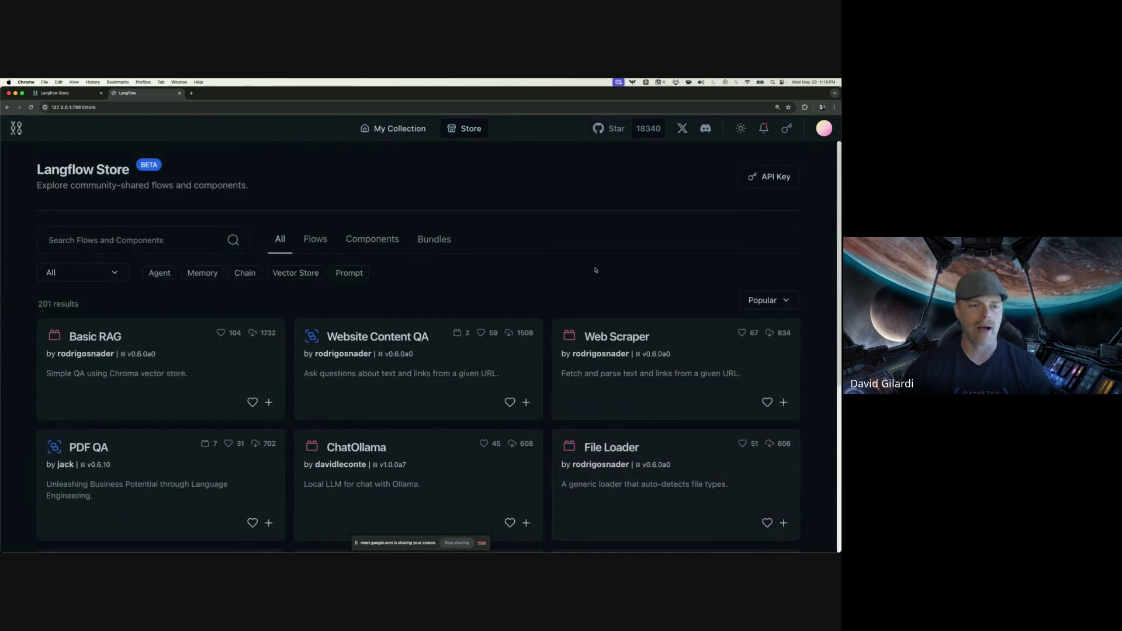
View the Store's shared flows and search its components for notion
{"action": "left_click", "coordinate": [316, 243]}
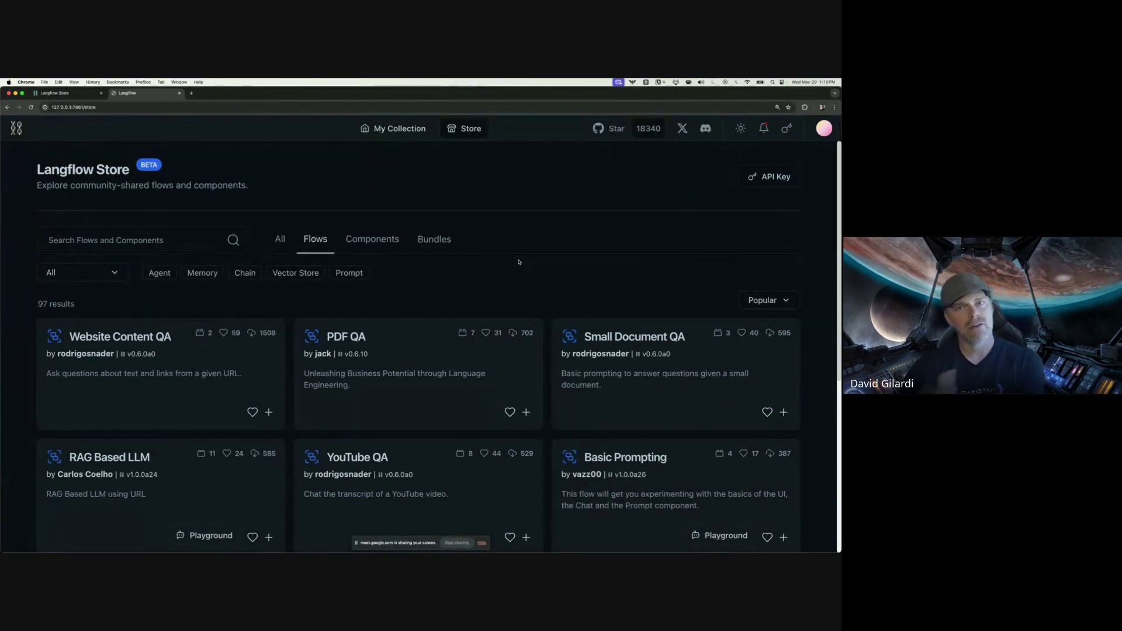
{"action": "left_click", "coordinate": [373, 244]}
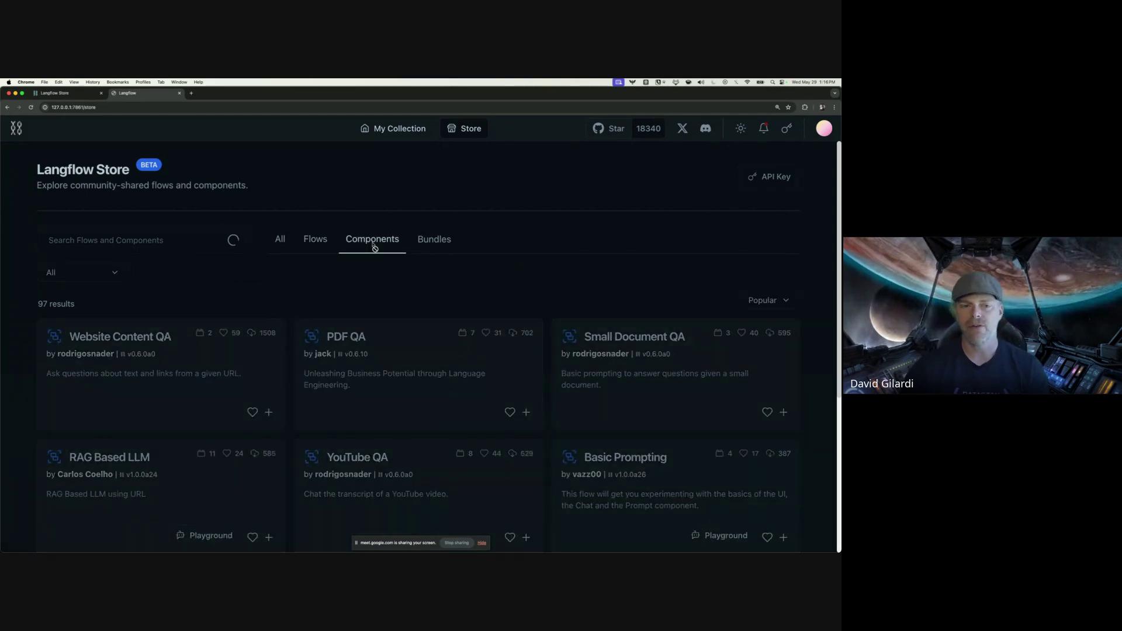
{"action": "left_click", "coordinate": [135, 242]}
{"action": "type", "text": "notion"}
{"action": "key", "text": "Return"}
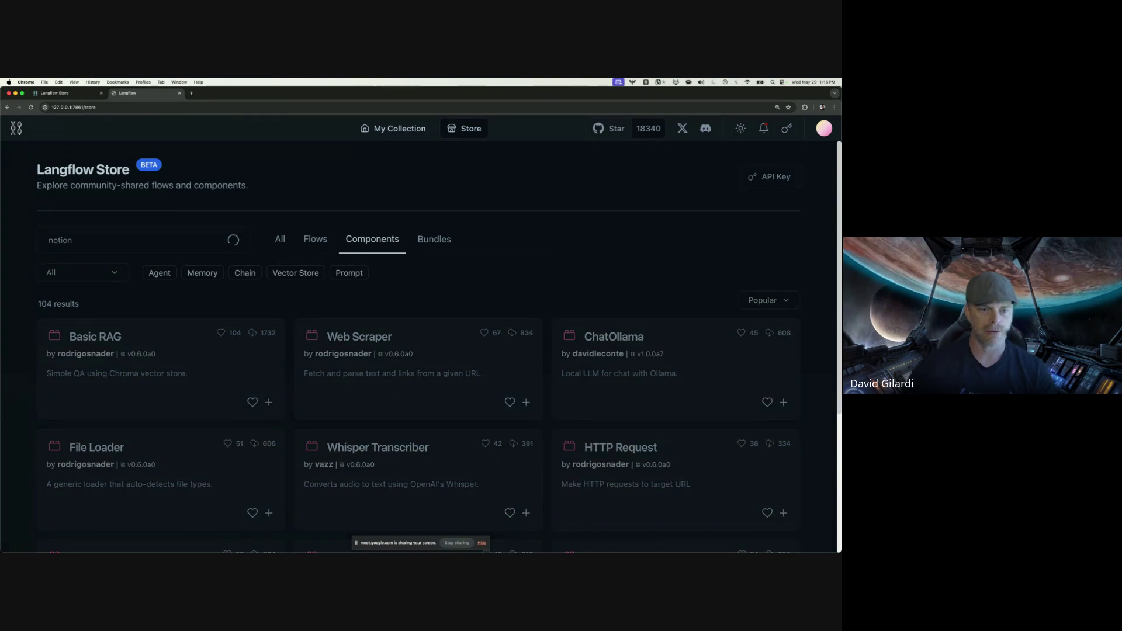
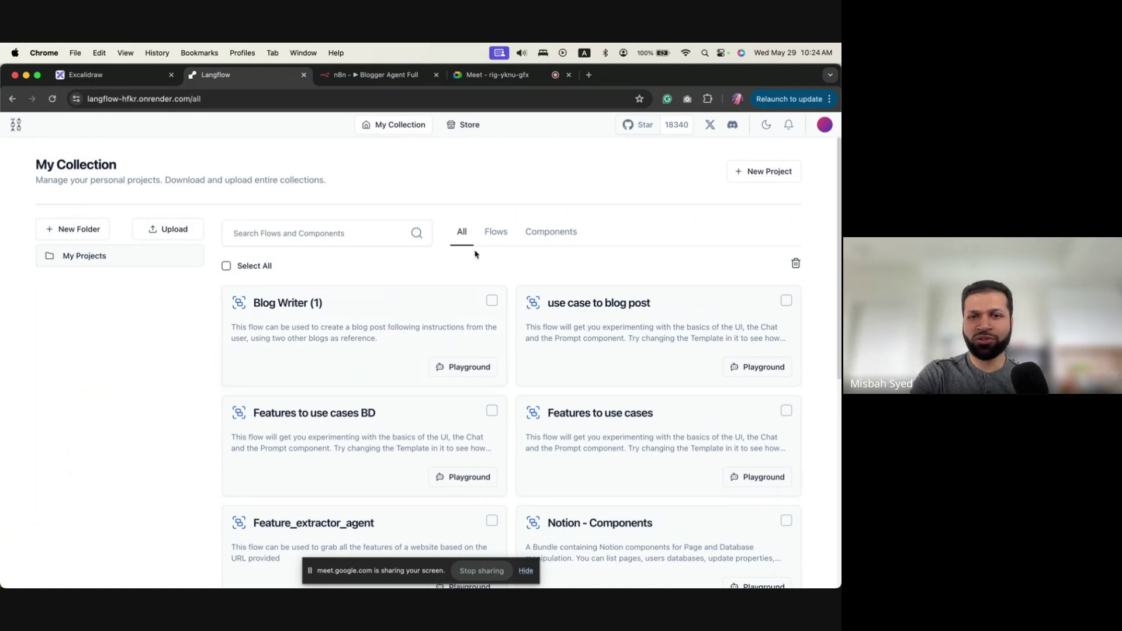
Open the Feature_extractor_agent flow from My Collection and examine its Instructions, URL, Prompt, Groq and Text Output components
{"action": "scroll", "coordinate": [597, 295], "scroll_direction": "down", "scroll_amount": 3}
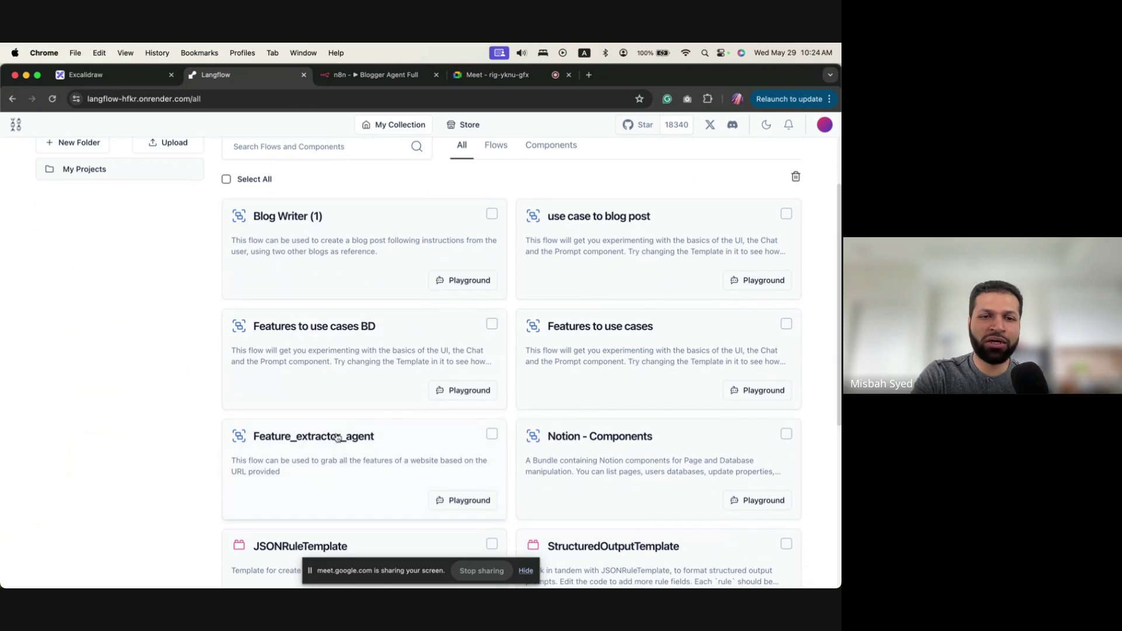
{"action": "left_click", "coordinate": [295, 441]}
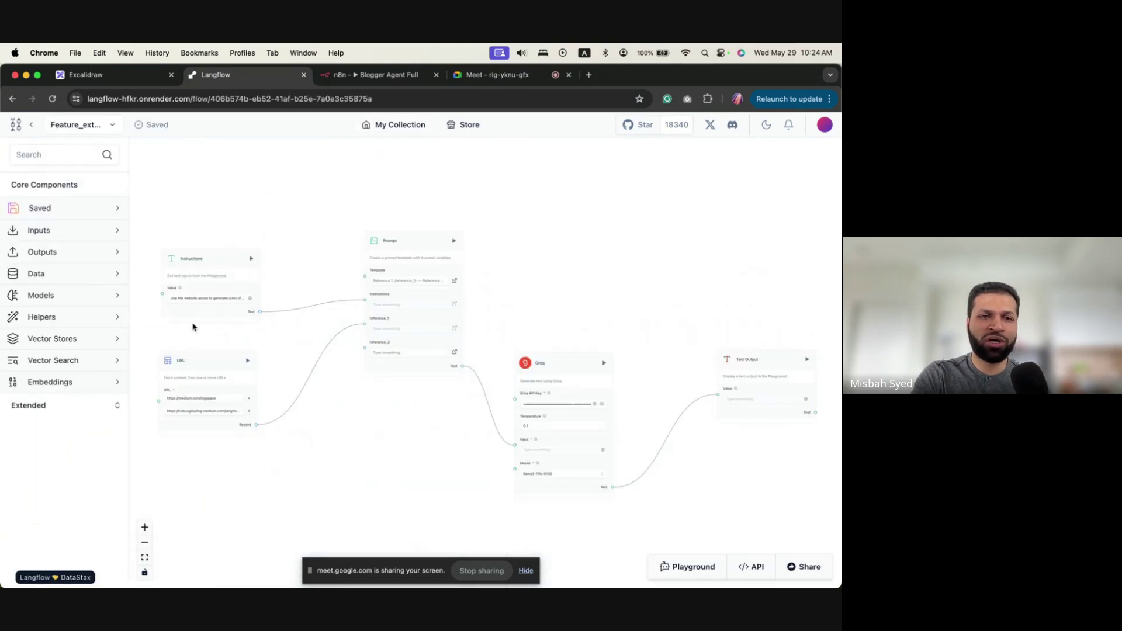
{"action": "scroll", "coordinate": [192, 325], "scroll_direction": "up", "scroll_amount": 2}
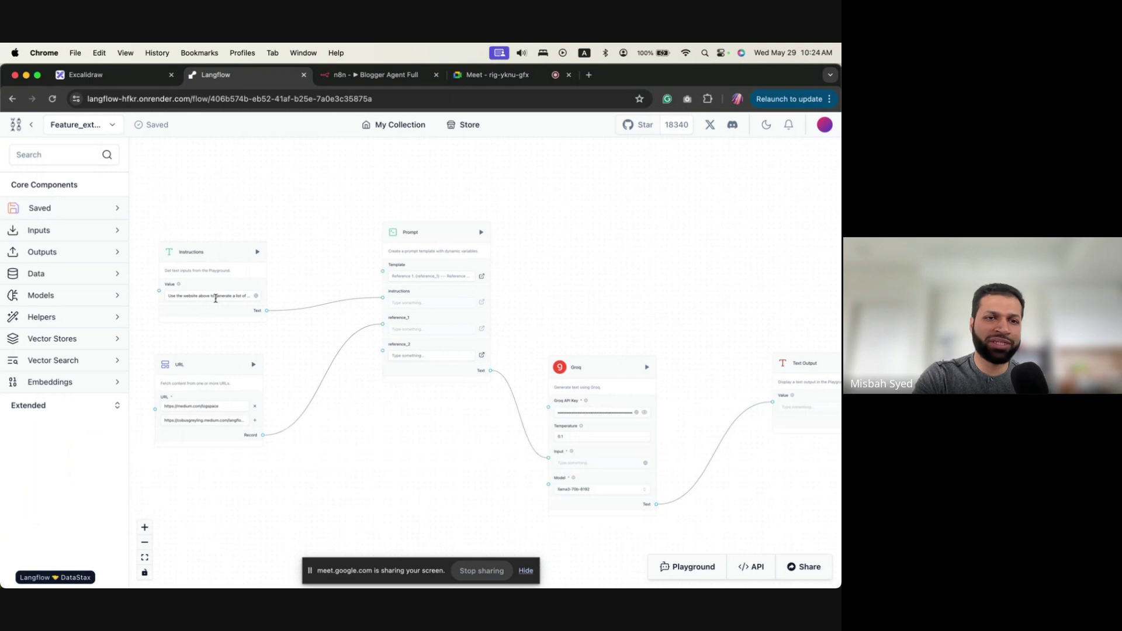
{"action": "scroll", "coordinate": [216, 296], "scroll_direction": "up", "scroll_amount": 5}
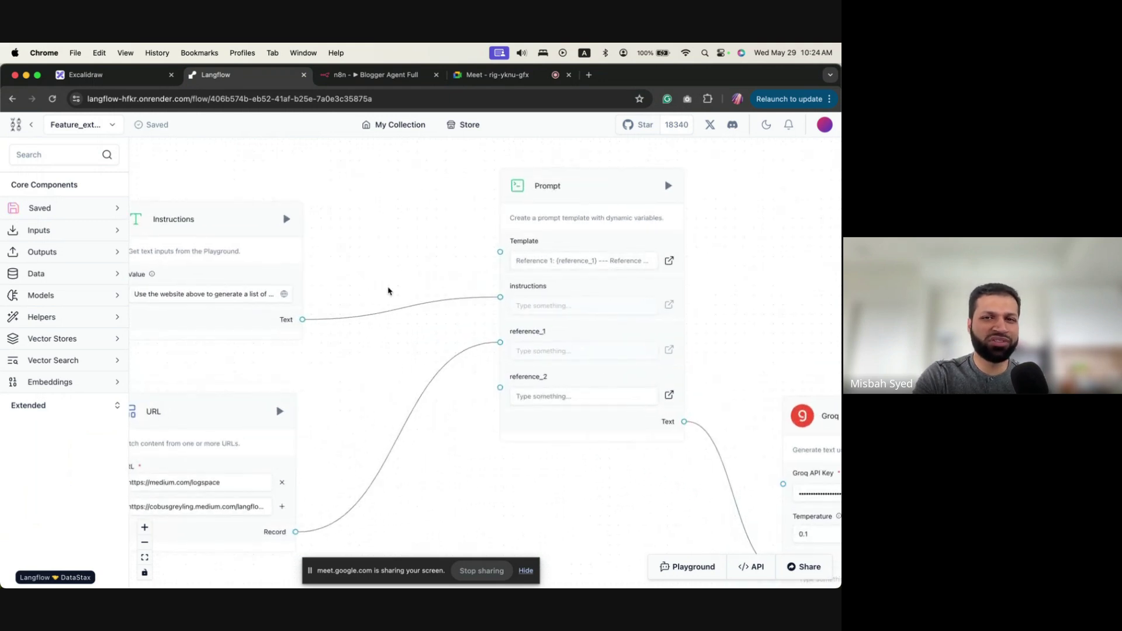
{"action": "scroll", "coordinate": [388, 290], "scroll_direction": "down", "scroll_amount": 4}
{"action": "left_click_drag", "start_coordinate": [647, 275], "coordinate": [427, 262]}
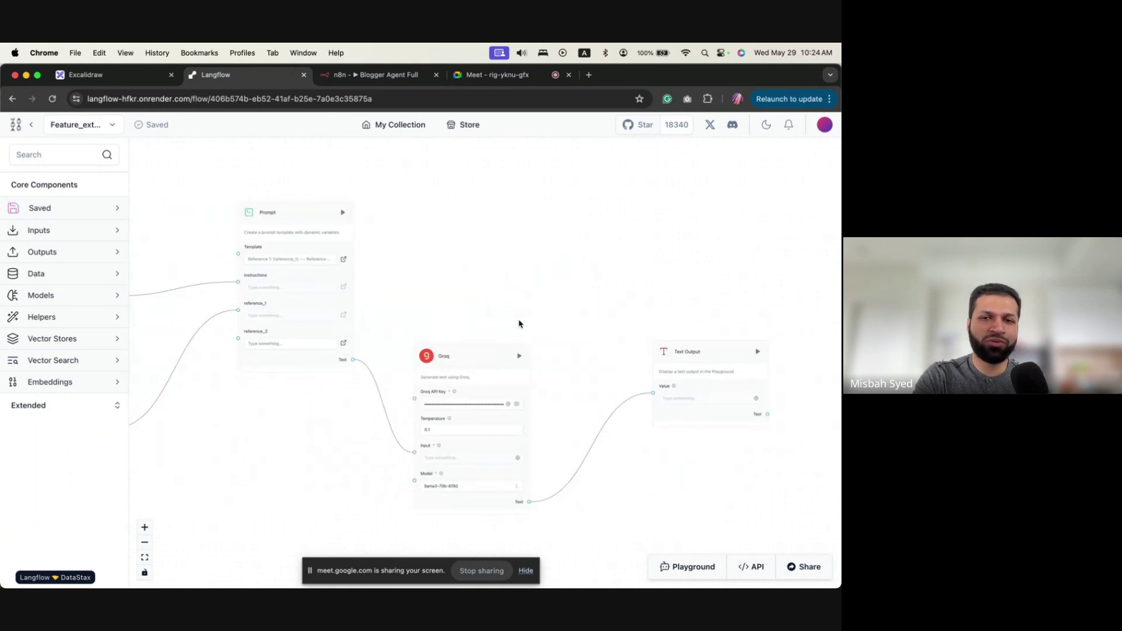
{"action": "left_click_drag", "start_coordinate": [518, 321], "coordinate": [476, 296]}
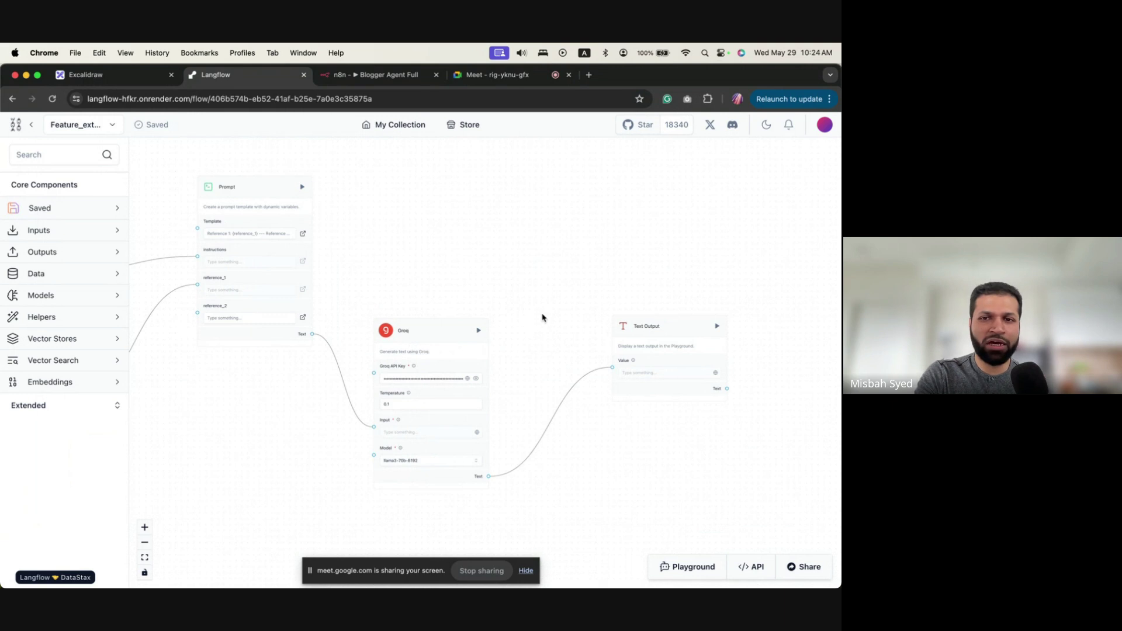
{"action": "left_click_drag", "start_coordinate": [542, 317], "coordinate": [423, 318]}
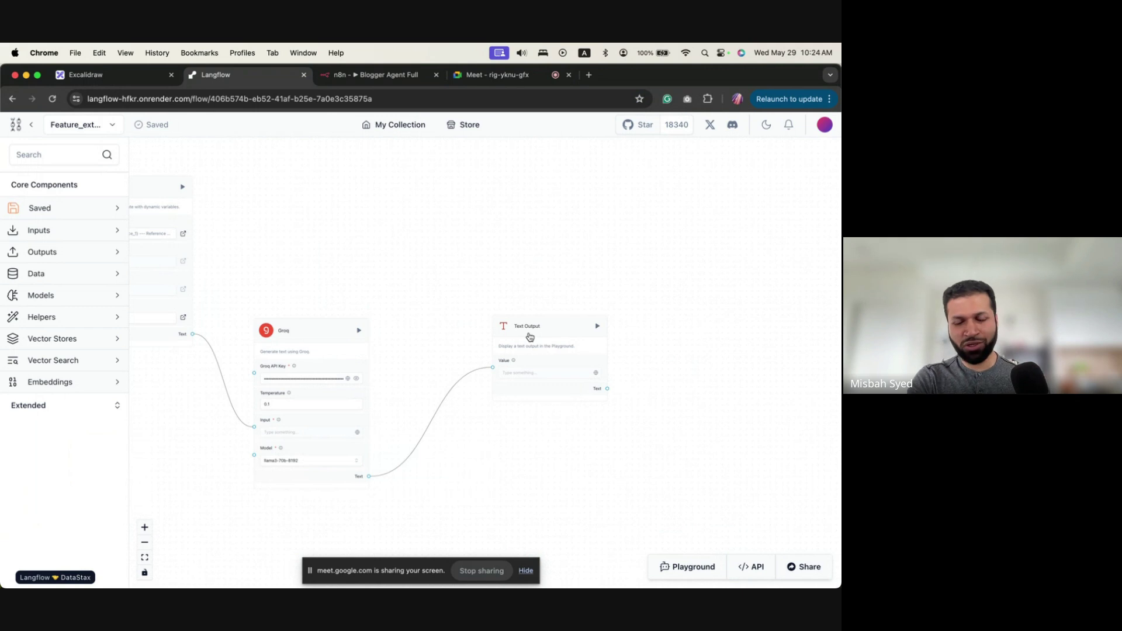
{"action": "left_click_drag", "start_coordinate": [419, 283], "coordinate": [468, 279]}
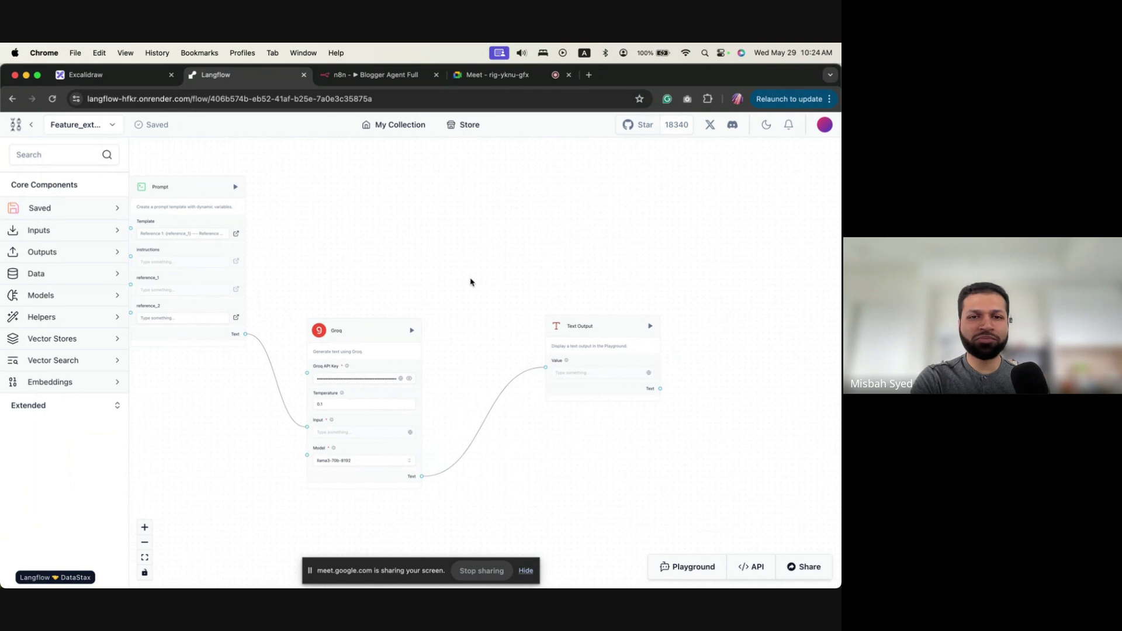
{"action": "left_click_drag", "start_coordinate": [470, 282], "coordinate": [735, 288]}
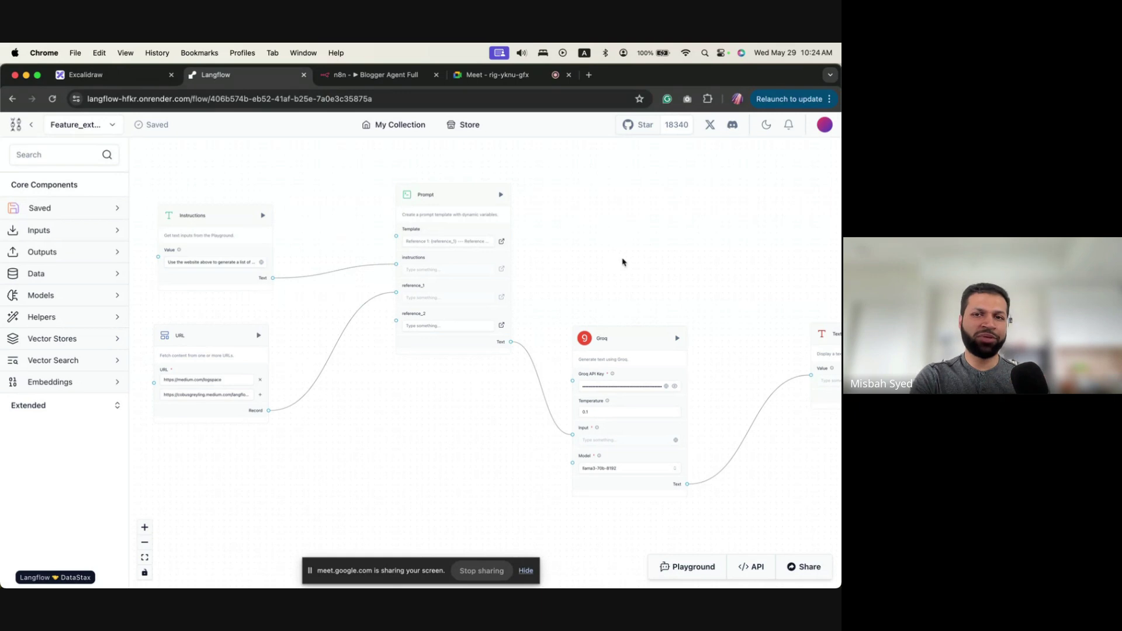
{"action": "left_click_drag", "start_coordinate": [622, 262], "coordinate": [438, 261]}
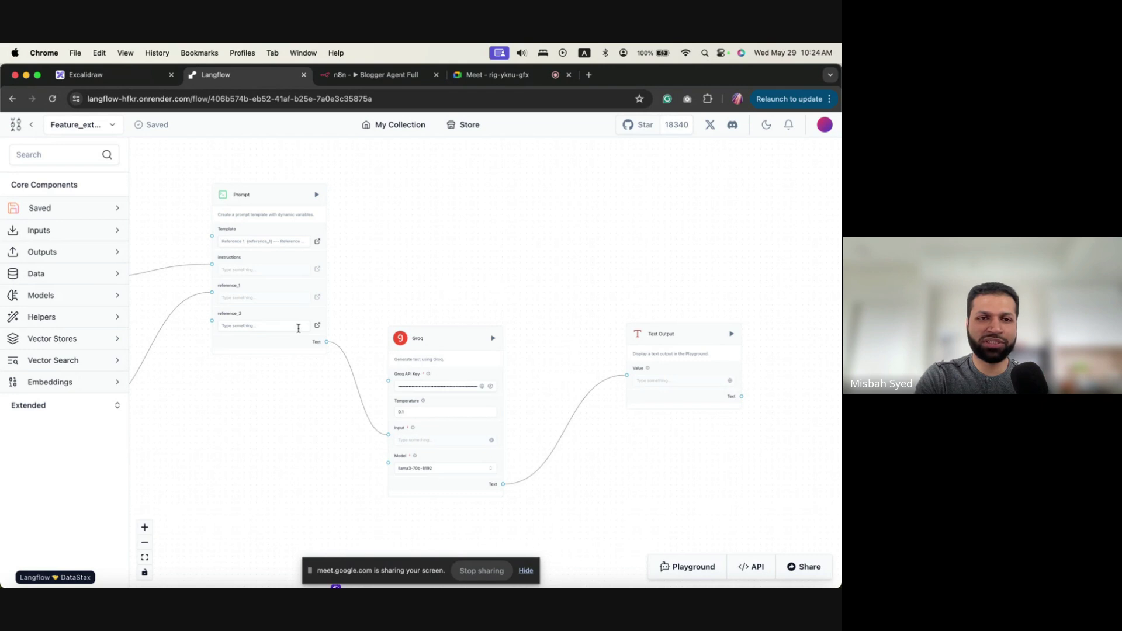
Review the feature extractor flow from its URL inputs to its end and run the Text Output component
{"action": "left_click_drag", "start_coordinate": [610, 354], "coordinate": [798, 354]}
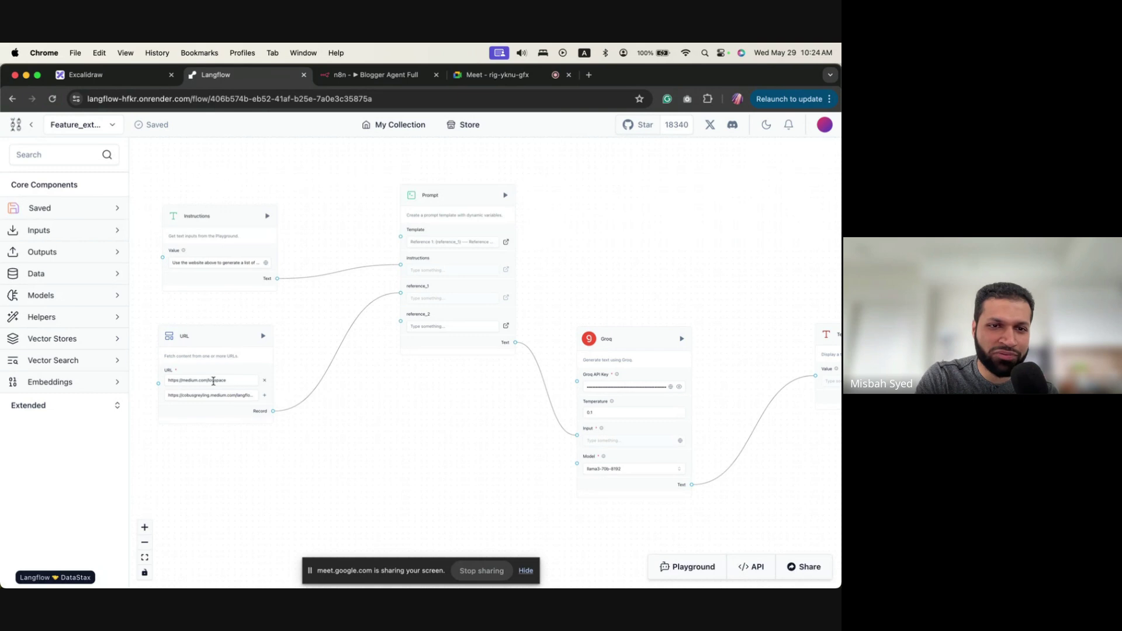
{"action": "scroll", "coordinate": [212, 386], "scroll_direction": "up", "scroll_amount": 3}
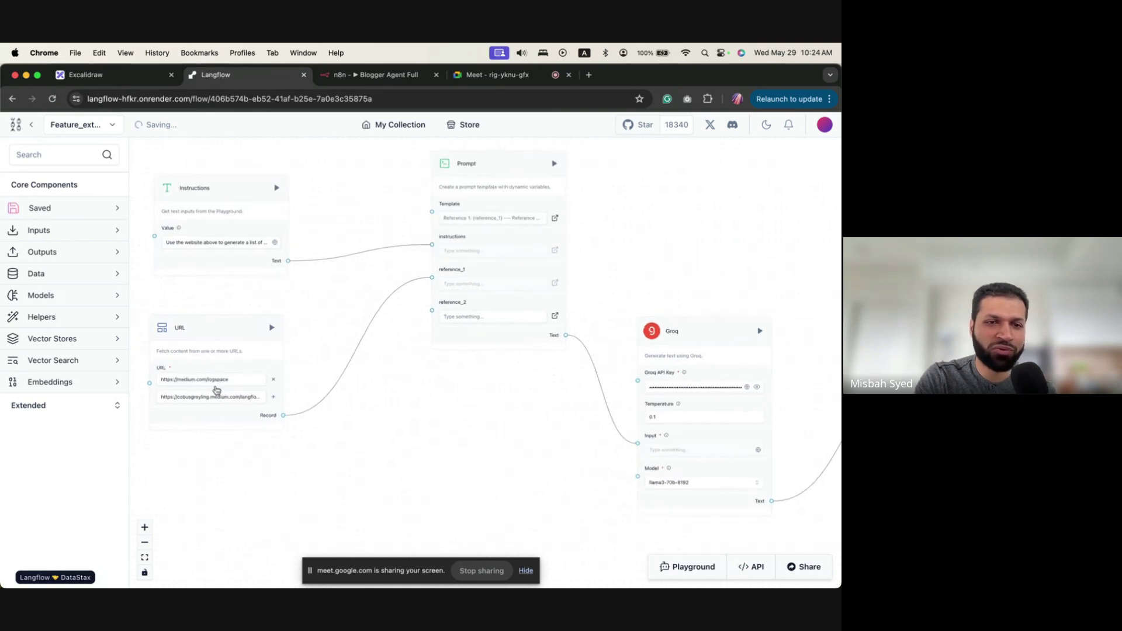
{"action": "left_click_drag", "start_coordinate": [423, 431], "coordinate": [121, 423]}
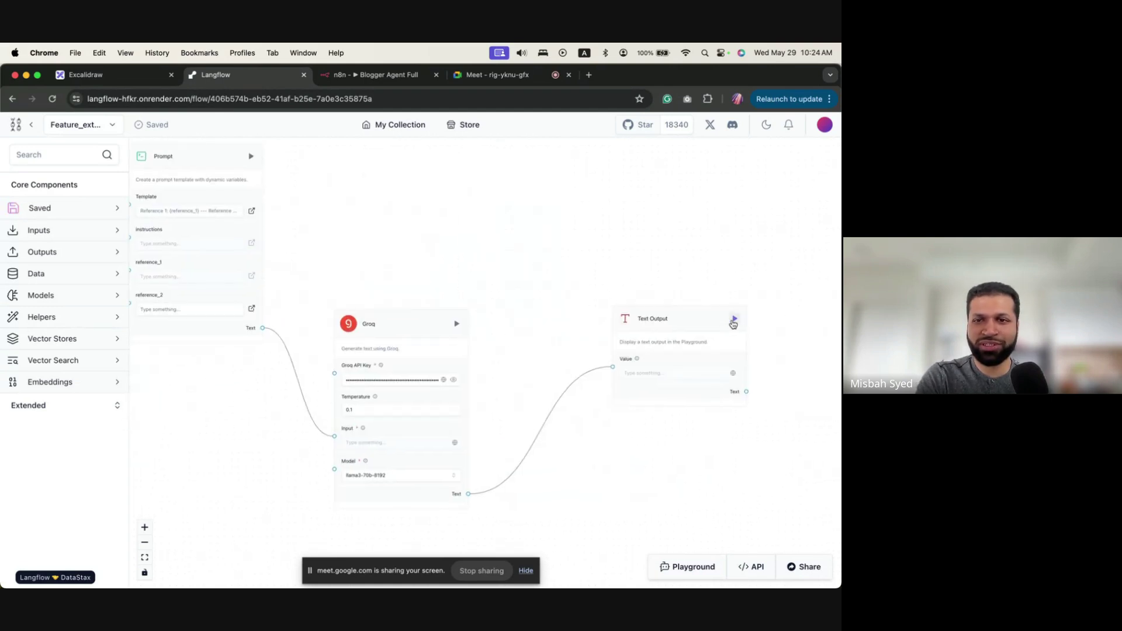
{"action": "left_click", "coordinate": [733, 320]}
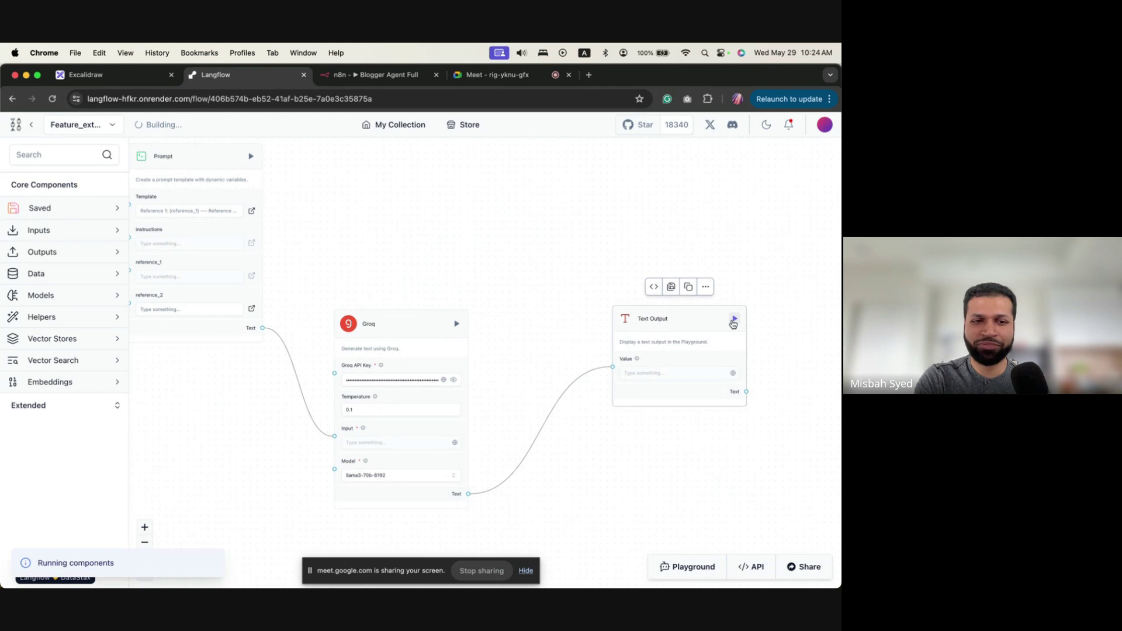
Read the extracted feature list in the Text Output component's run result and close the preview
{"action": "left_click_drag", "start_coordinate": [769, 321], "coordinate": [613, 323]}
{"action": "mouse_move", "coordinate": [579, 321]}
{"action": "scroll", "coordinate": [581, 395], "scroll_direction": "down", "scroll_amount": 1}
{"action": "scroll", "coordinate": [581, 395], "scroll_direction": "up", "scroll_amount": 1}
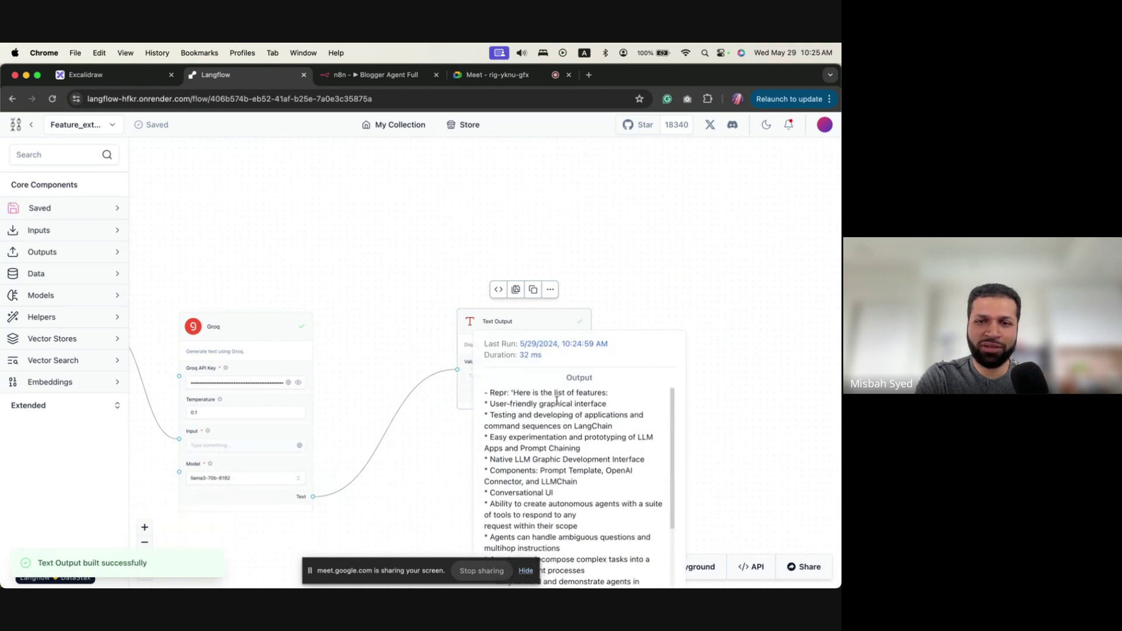
{"action": "scroll", "coordinate": [565, 430], "scroll_direction": "down", "scroll_amount": 5}
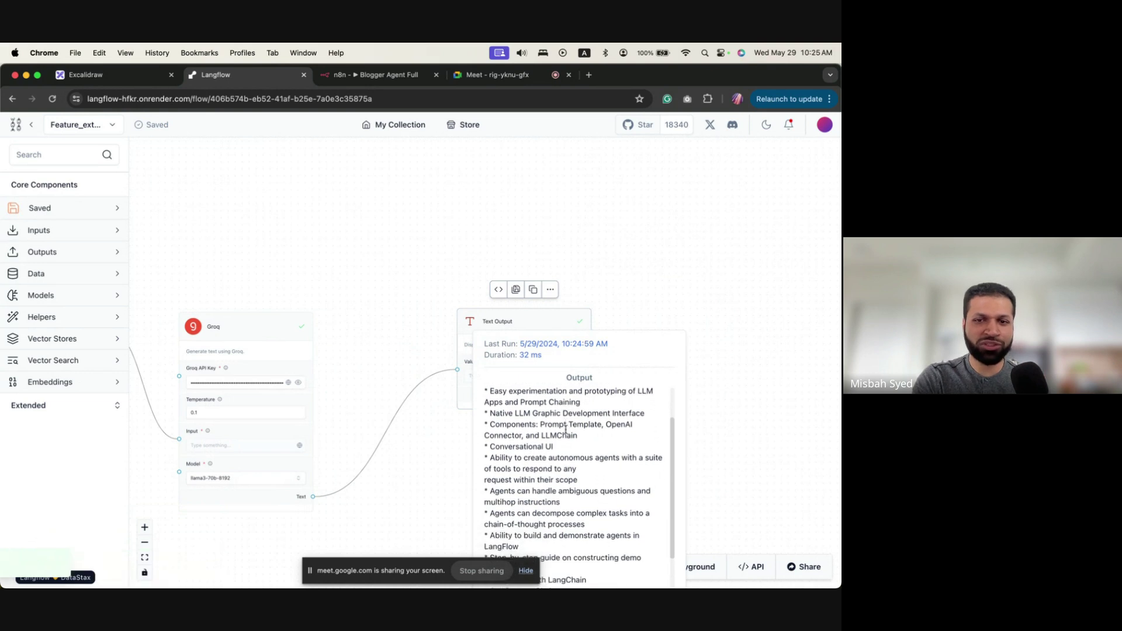
{"action": "scroll", "coordinate": [565, 430], "scroll_direction": "down", "scroll_amount": 2}
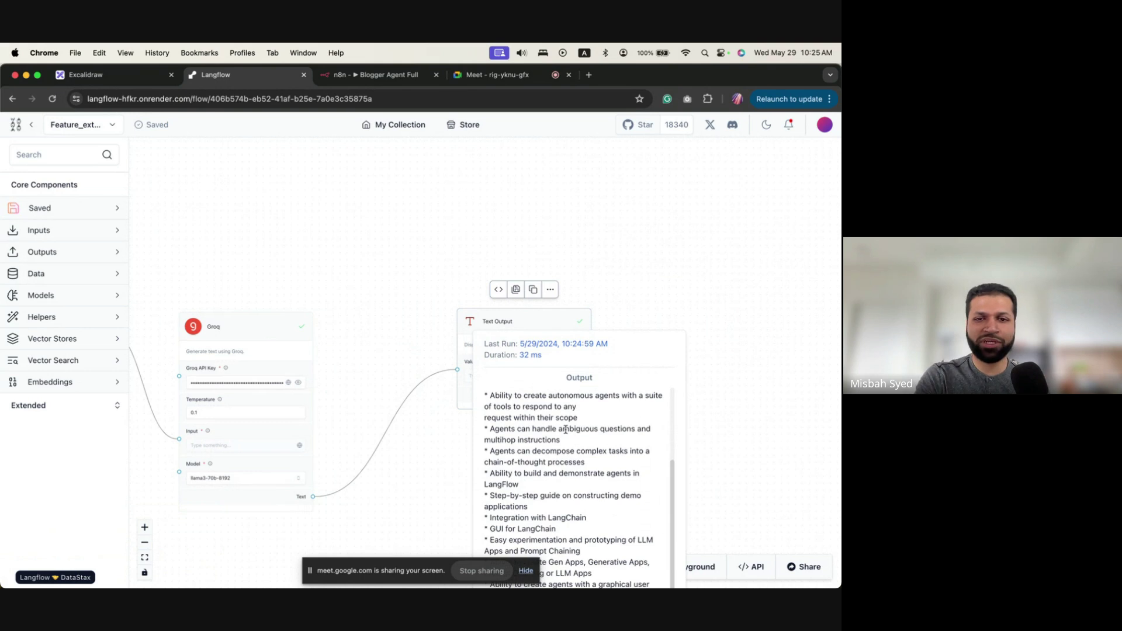
{"action": "left_click", "coordinate": [391, 340]}
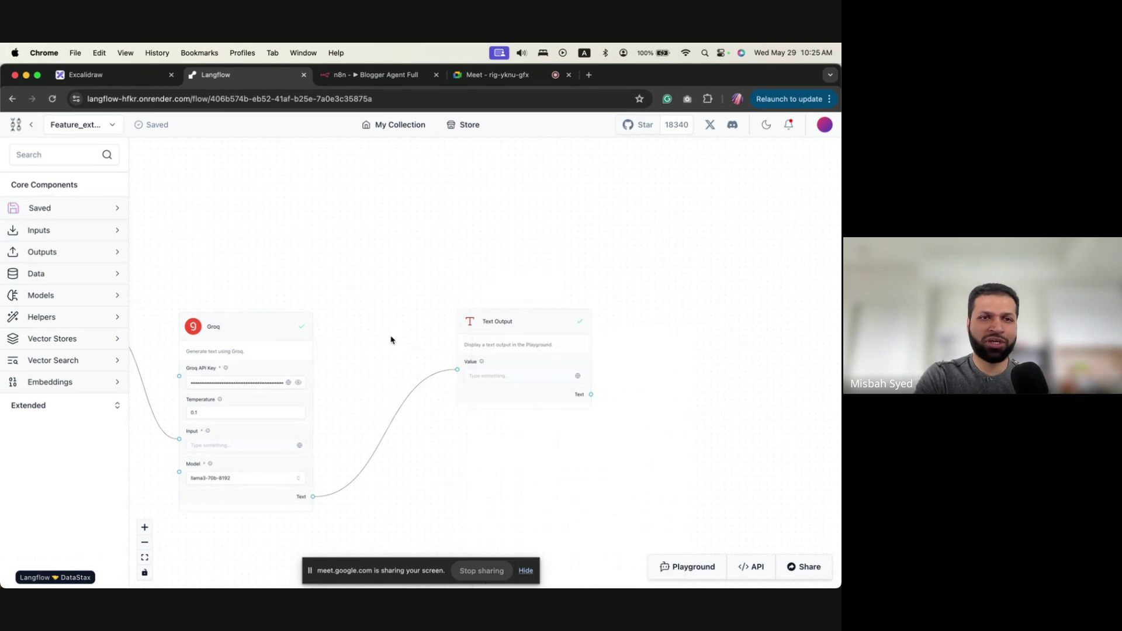
Open the Features to use cases flow from My Collection and view its Text Input component's feature list value
{"action": "left_click", "coordinate": [31, 124]}
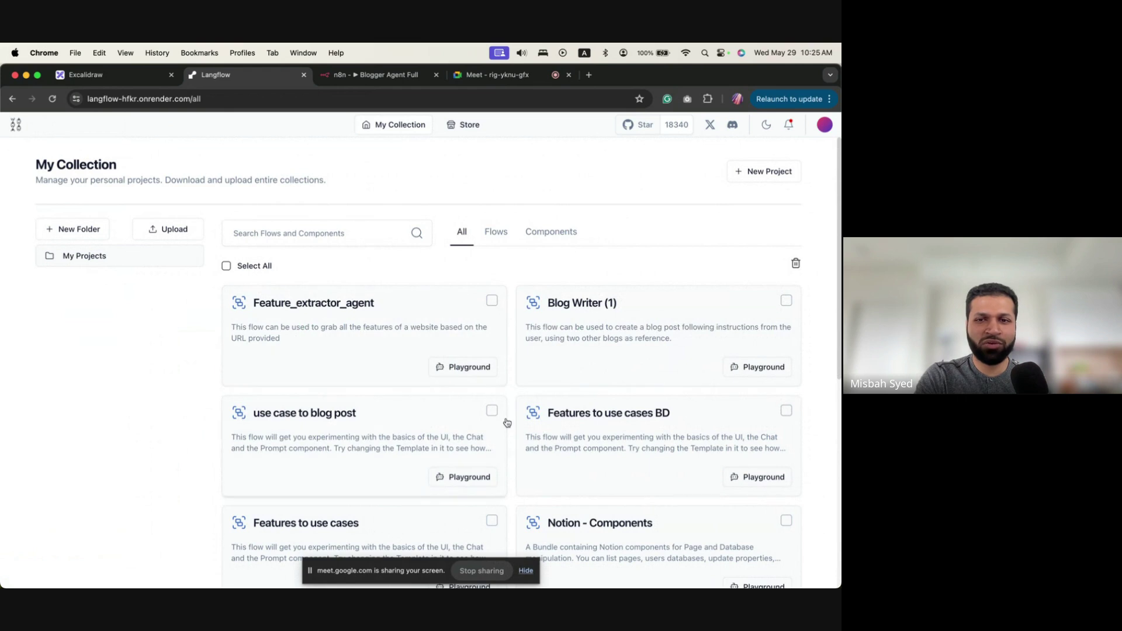
{"action": "scroll", "coordinate": [505, 421], "scroll_direction": "down", "scroll_amount": 2}
{"action": "scroll", "coordinate": [414, 476], "scroll_direction": "down", "scroll_amount": 2}
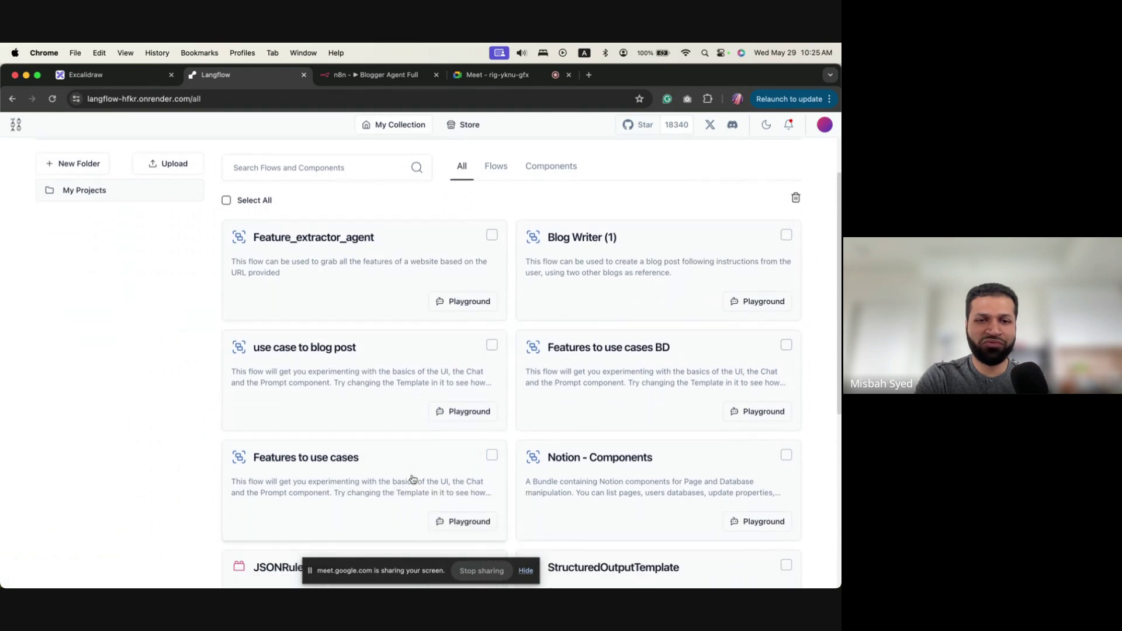
{"action": "left_click", "coordinate": [335, 458]}
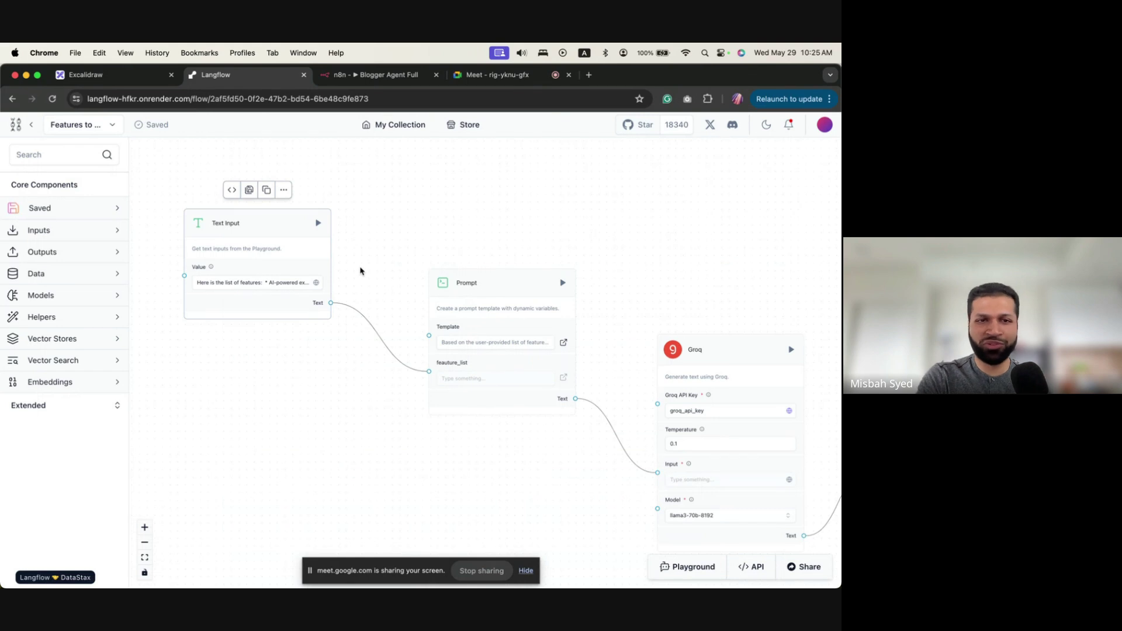
{"action": "left_click", "coordinate": [260, 284]}
{"action": "left_click_drag", "start_coordinate": [413, 232], "coordinate": [289, 221]}
Open the Prompt component's template, highlight its request for 10 use cases and its closing lead-in sentence, and close the editor
{"action": "left_click", "coordinate": [409, 334]}
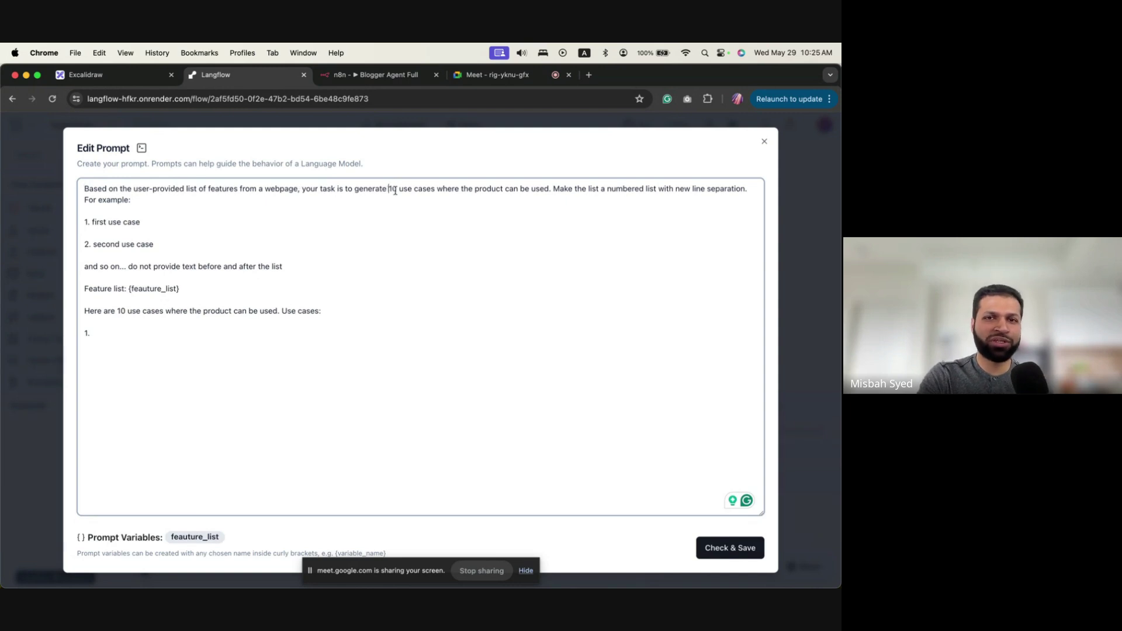
{"action": "left_click_drag", "start_coordinate": [388, 189], "coordinate": [450, 192]}
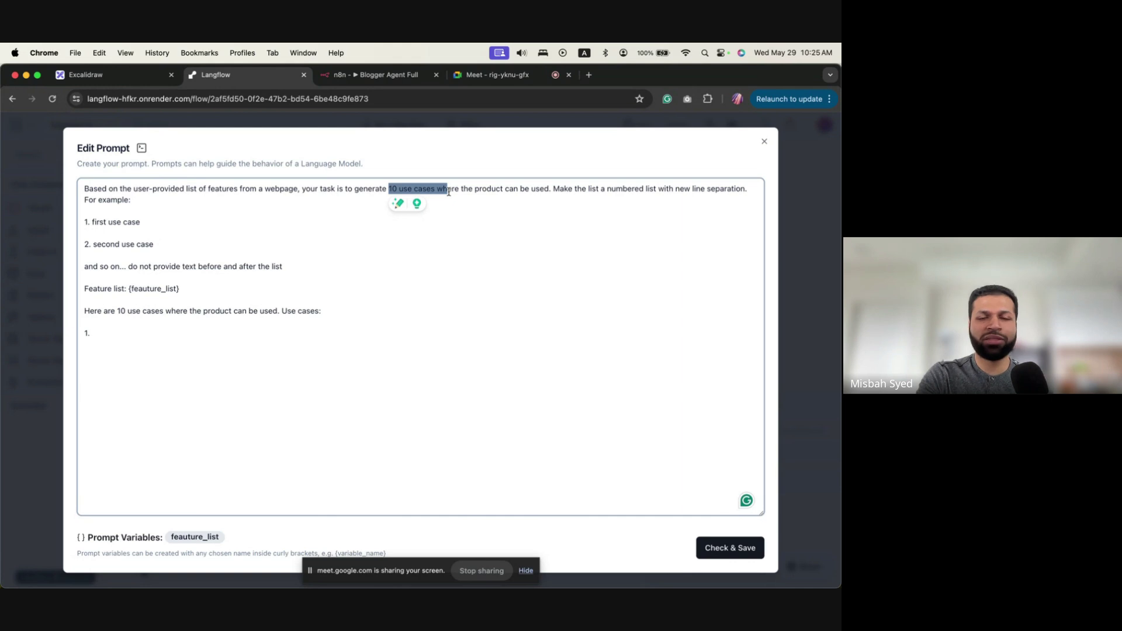
{"action": "left_click", "coordinate": [449, 192]}
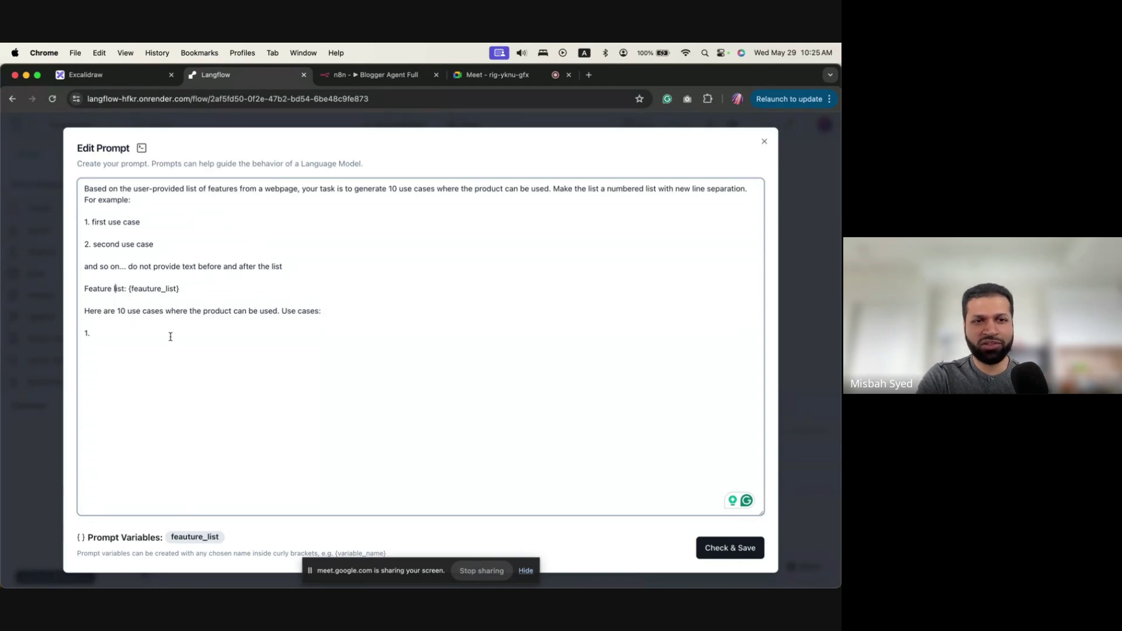
{"action": "left_click_drag", "start_coordinate": [86, 309], "coordinate": [100, 325]}
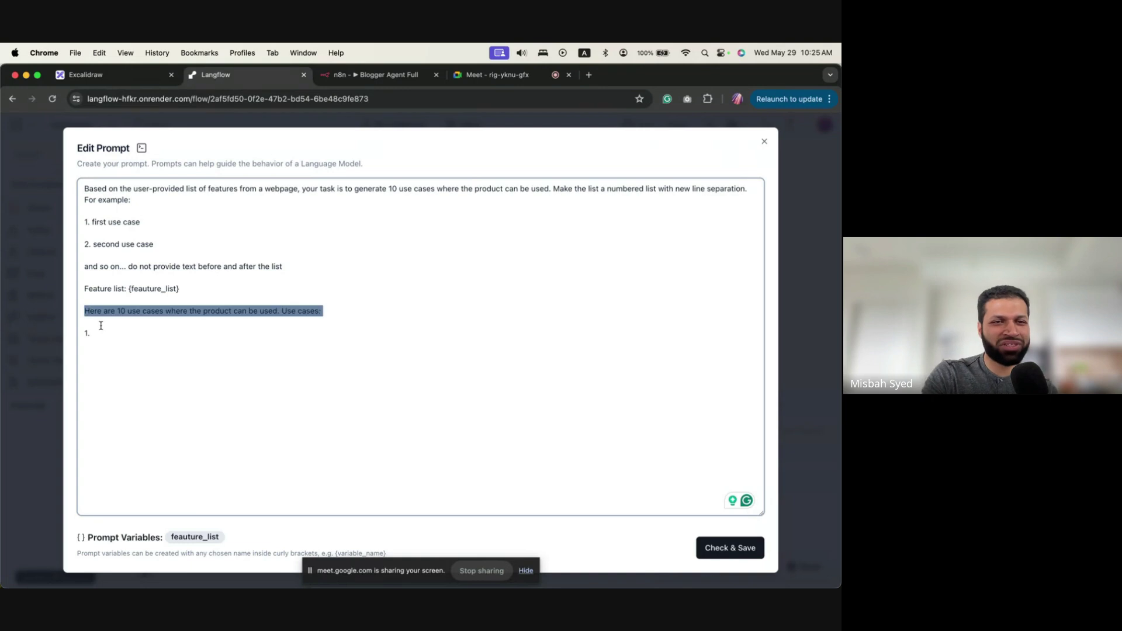
{"action": "left_click", "coordinate": [101, 329]}
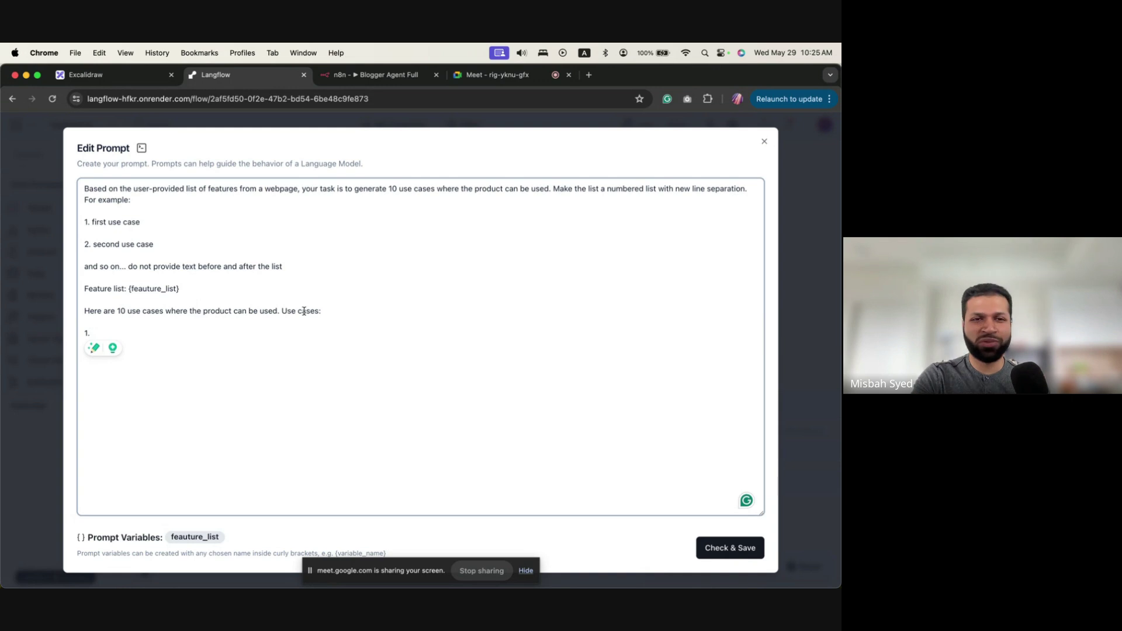
{"action": "left_click", "coordinate": [725, 547]}
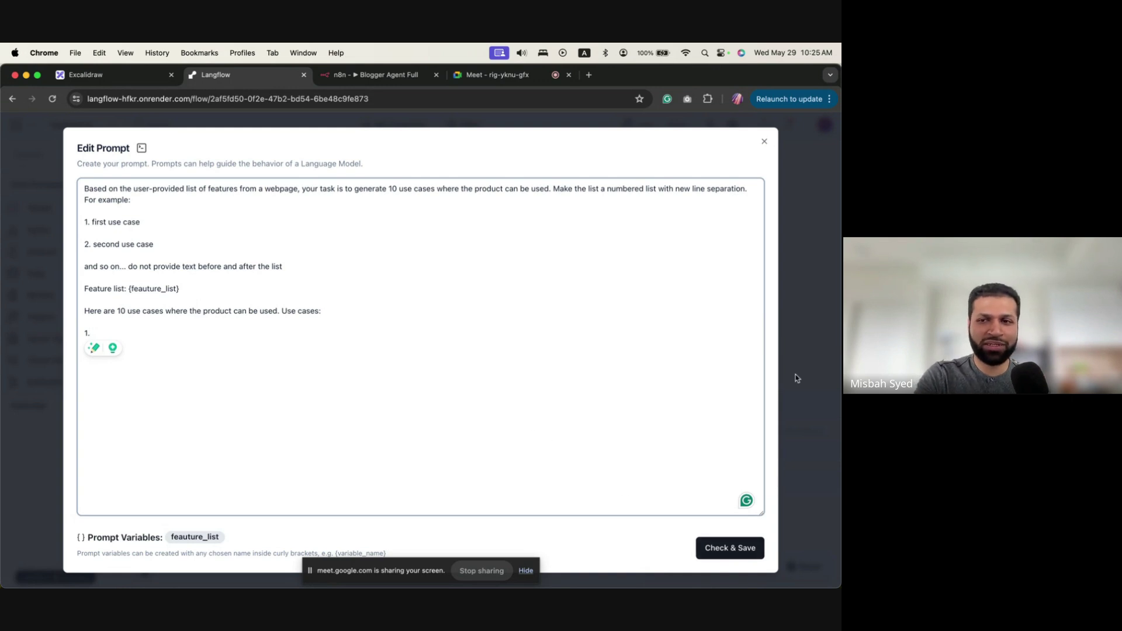
Examine the Groq component's model and the connected Text Output, ending on the chain from Prompt to output
{"action": "left_click_drag", "start_coordinate": [675, 279], "coordinate": [523, 235]}
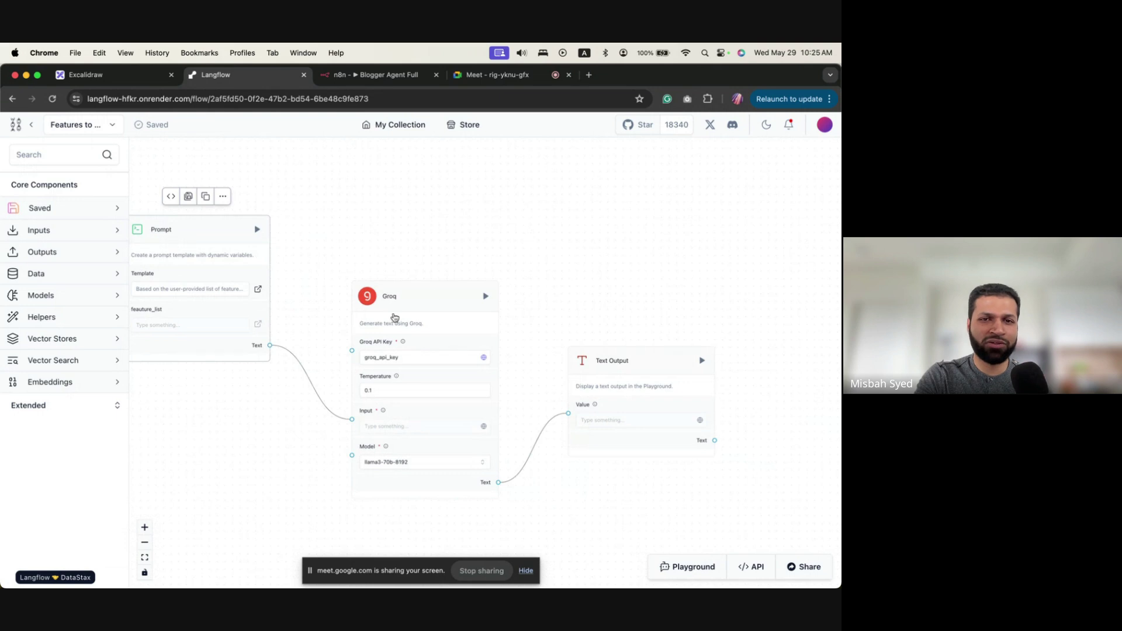
{"action": "left_click_drag", "start_coordinate": [559, 304], "coordinate": [497, 292]}
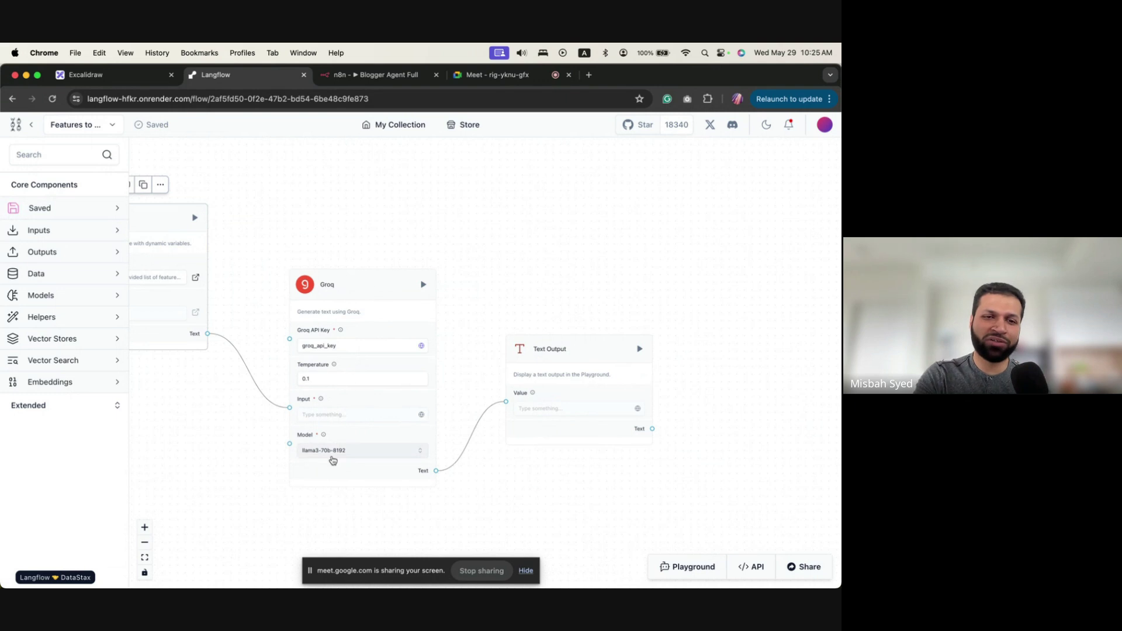
{"action": "left_click_drag", "start_coordinate": [572, 273], "coordinate": [545, 257]}
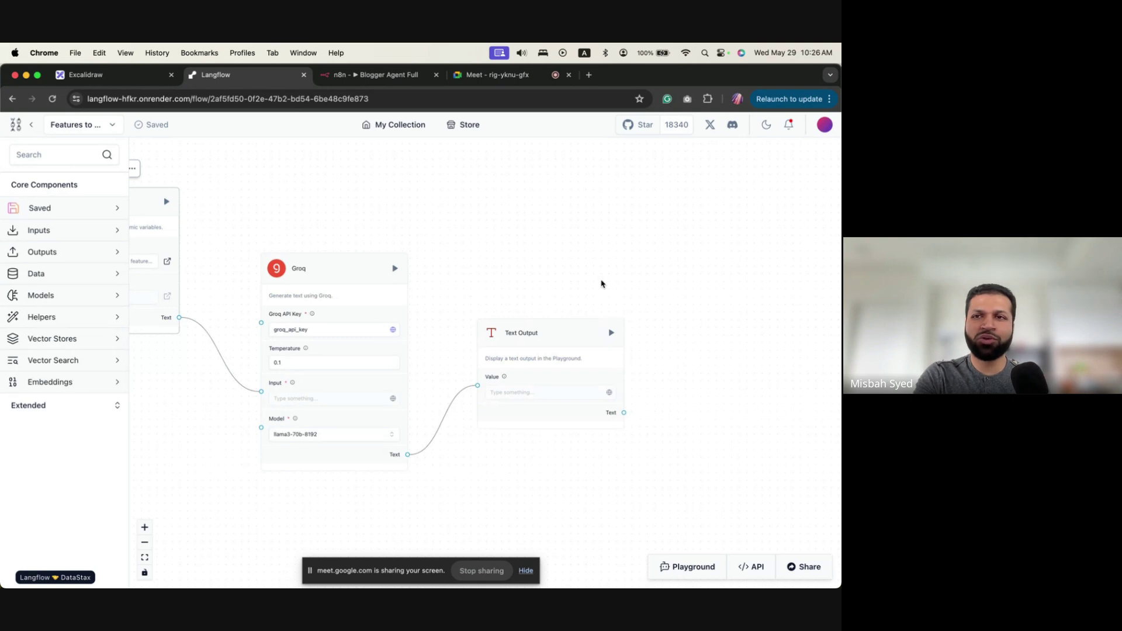
{"action": "left_click", "coordinate": [501, 280]}
{"action": "scroll", "coordinate": [520, 251], "scroll_direction": "left", "scroll_amount": 10}
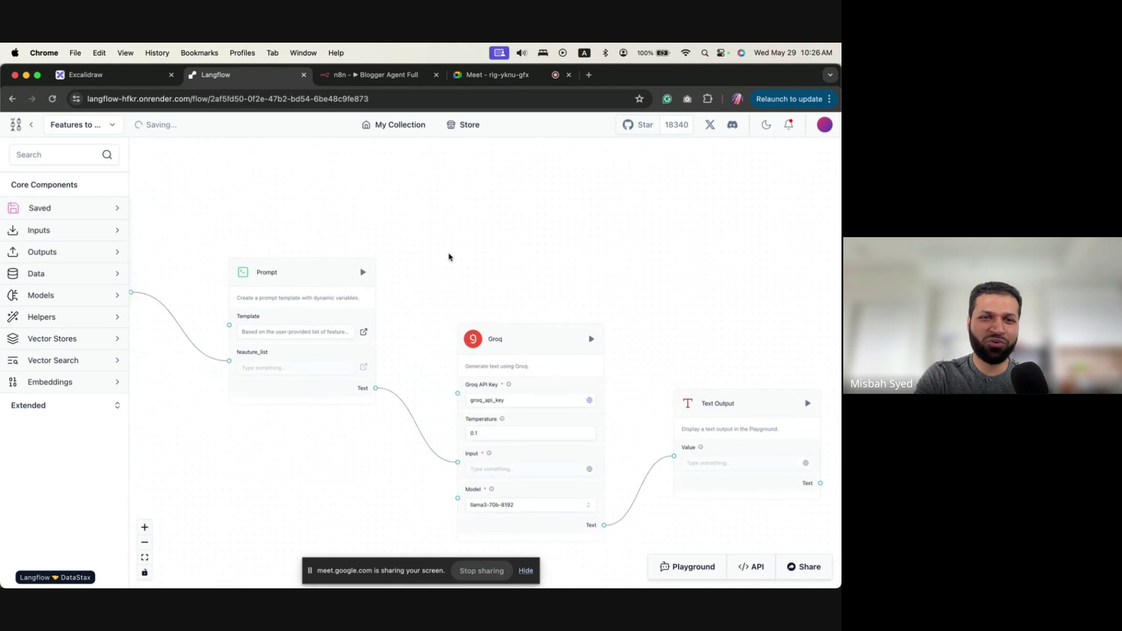
Open the Blog Writer (1) flow from My Collection and view its URL, Instructions, Prompt, OpenAI and Chat Output components
{"action": "left_click", "coordinate": [31, 127]}
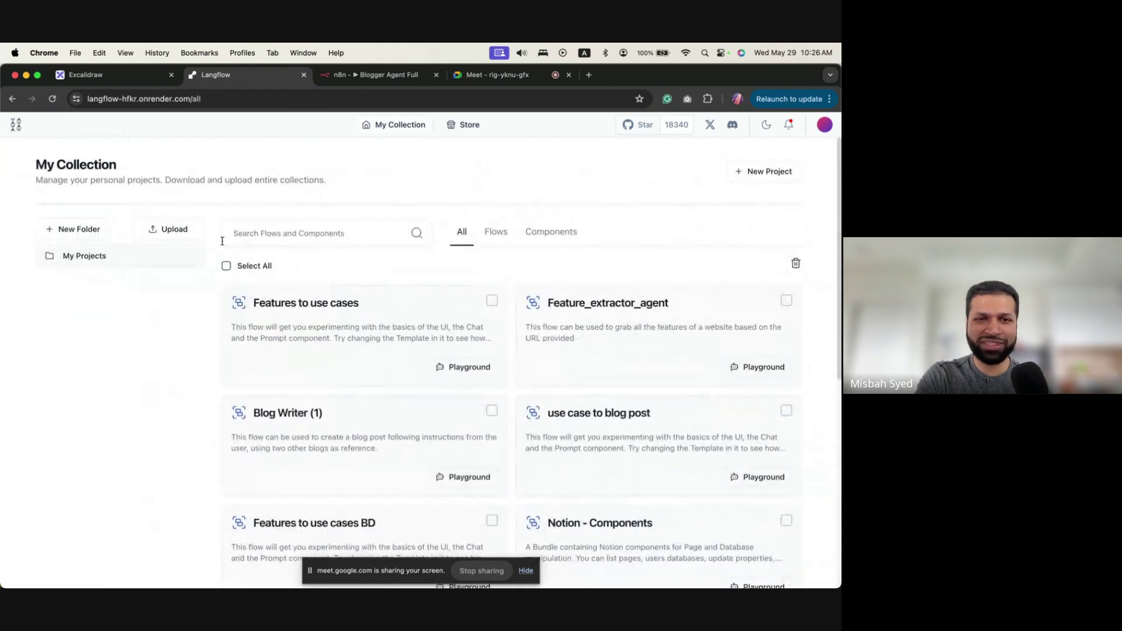
{"action": "scroll", "coordinate": [388, 268], "scroll_direction": "down", "scroll_amount": 2}
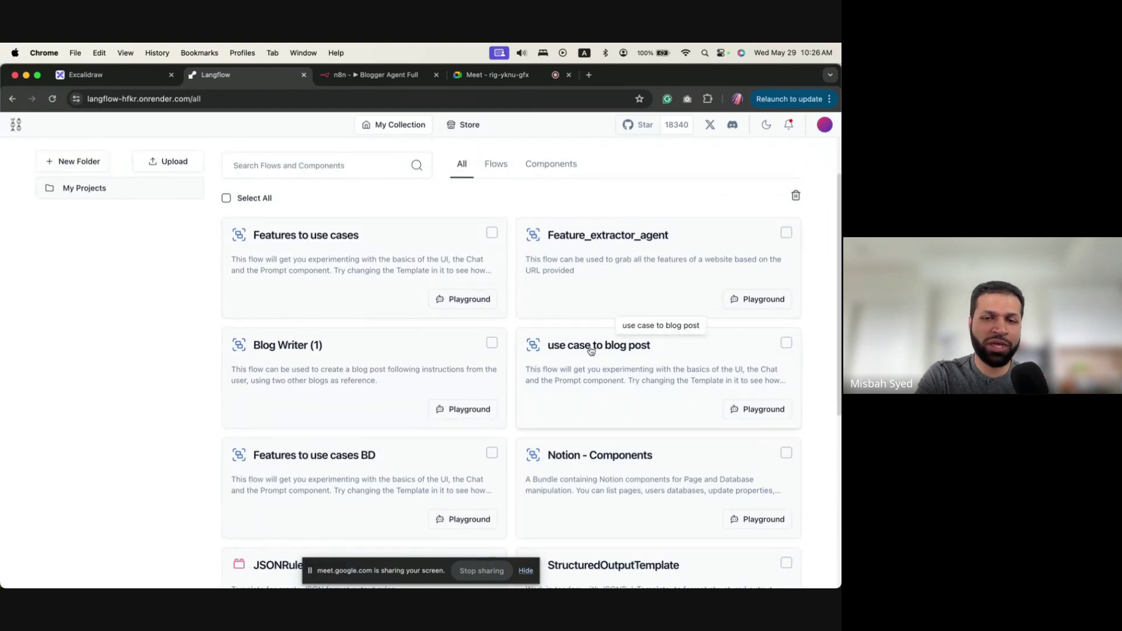
{"action": "left_click", "coordinate": [289, 347]}
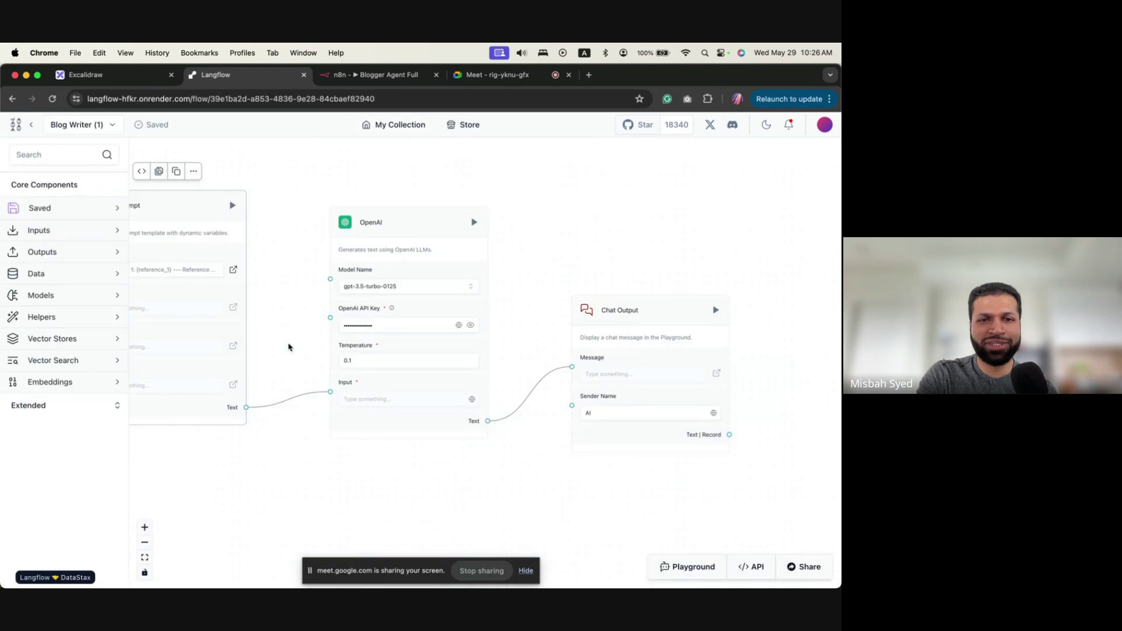
{"action": "scroll", "coordinate": [493, 232], "scroll_direction": "left", "scroll_amount": 10}
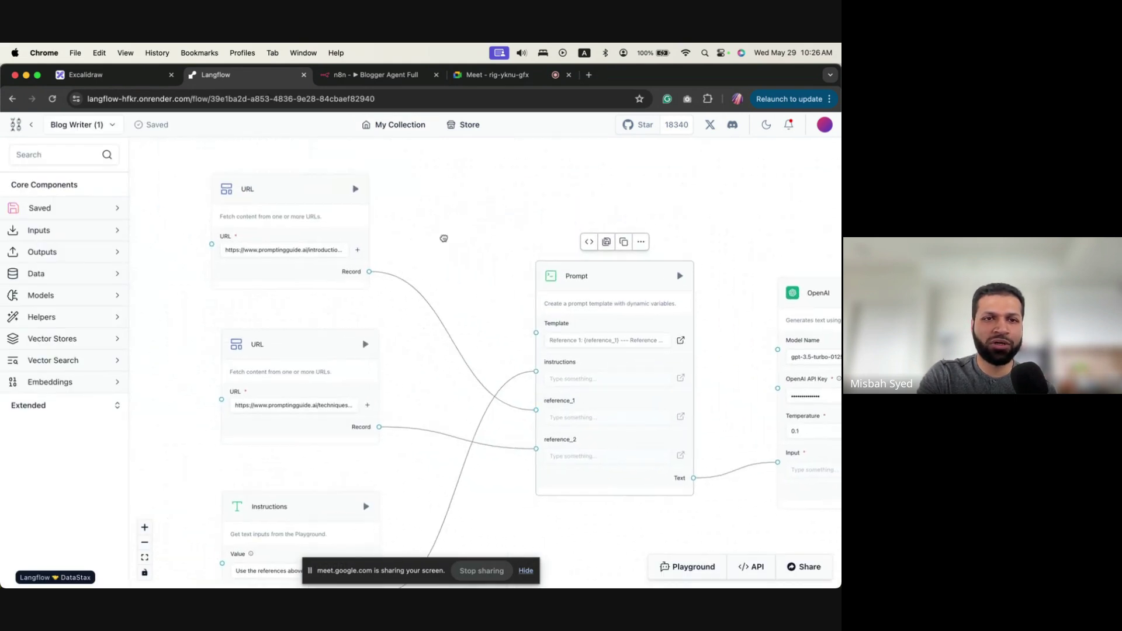
Open the use case to blog post flow from My Collection and examine its Product Name, Features and Use Case inputs
{"action": "left_click", "coordinate": [32, 128]}
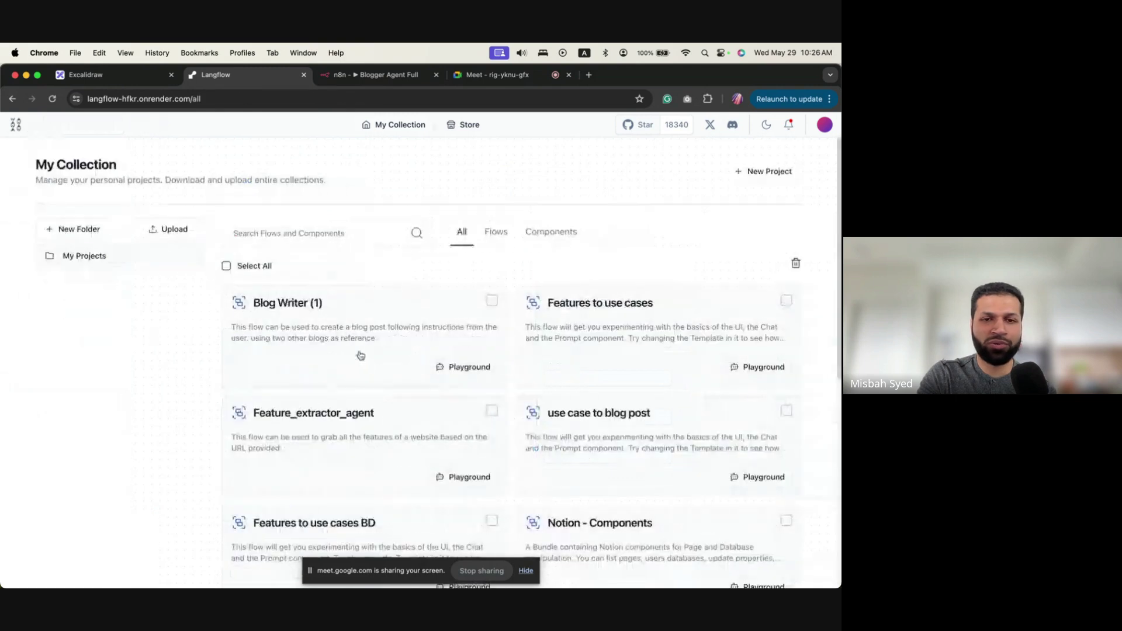
{"action": "scroll", "coordinate": [320, 405], "scroll_direction": "down", "scroll_amount": 4}
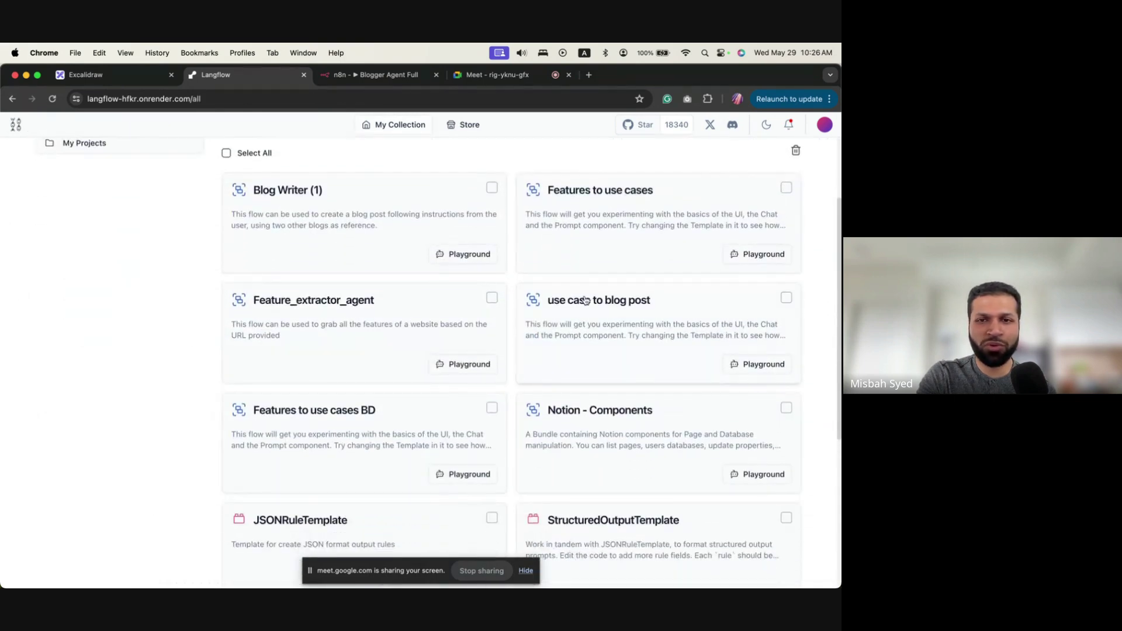
{"action": "left_click", "coordinate": [582, 301]}
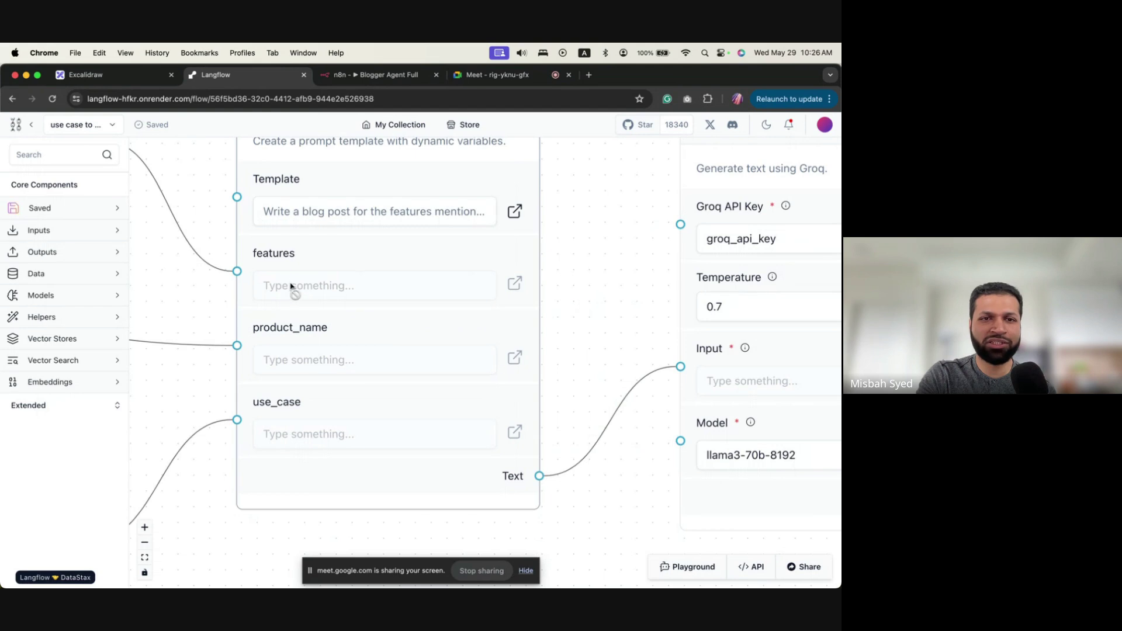
{"action": "scroll", "coordinate": [488, 281], "scroll_direction": "down", "scroll_amount": 3}
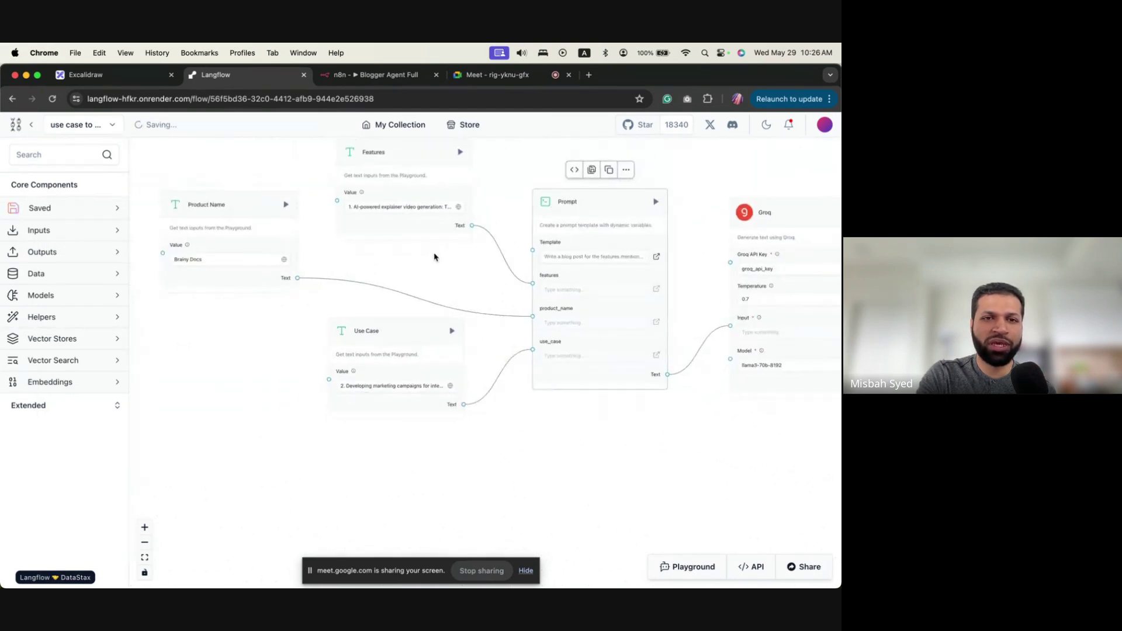
{"action": "left_click_drag", "start_coordinate": [426, 253], "coordinate": [425, 297]}
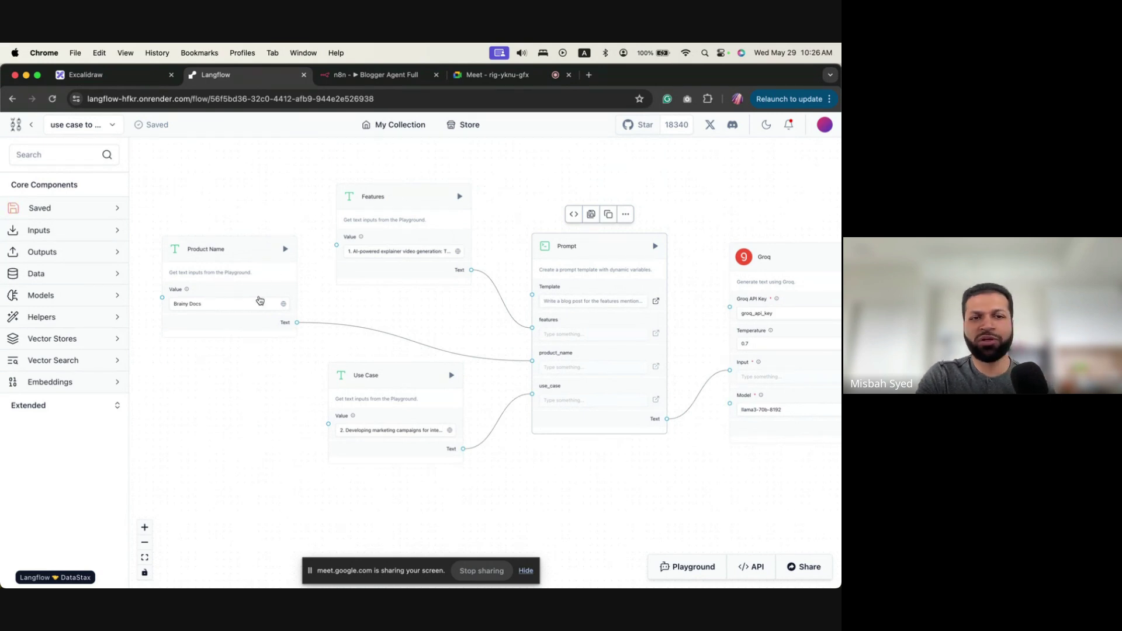
{"action": "left_click_drag", "start_coordinate": [376, 296], "coordinate": [315, 312]}
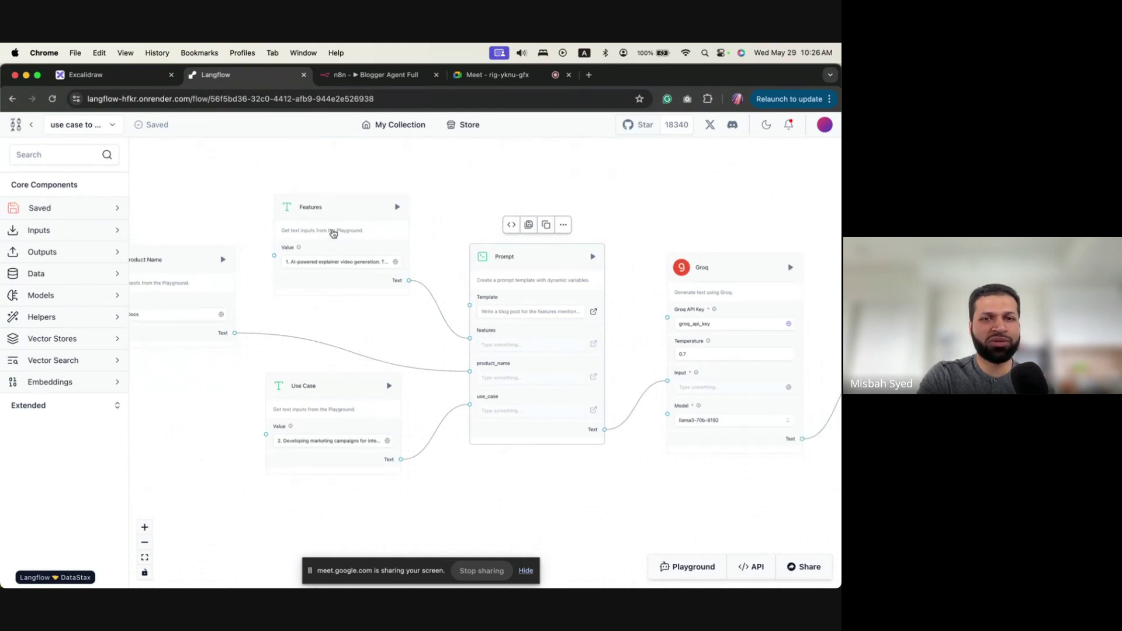
{"action": "left_click_drag", "start_coordinate": [393, 334], "coordinate": [362, 306]}
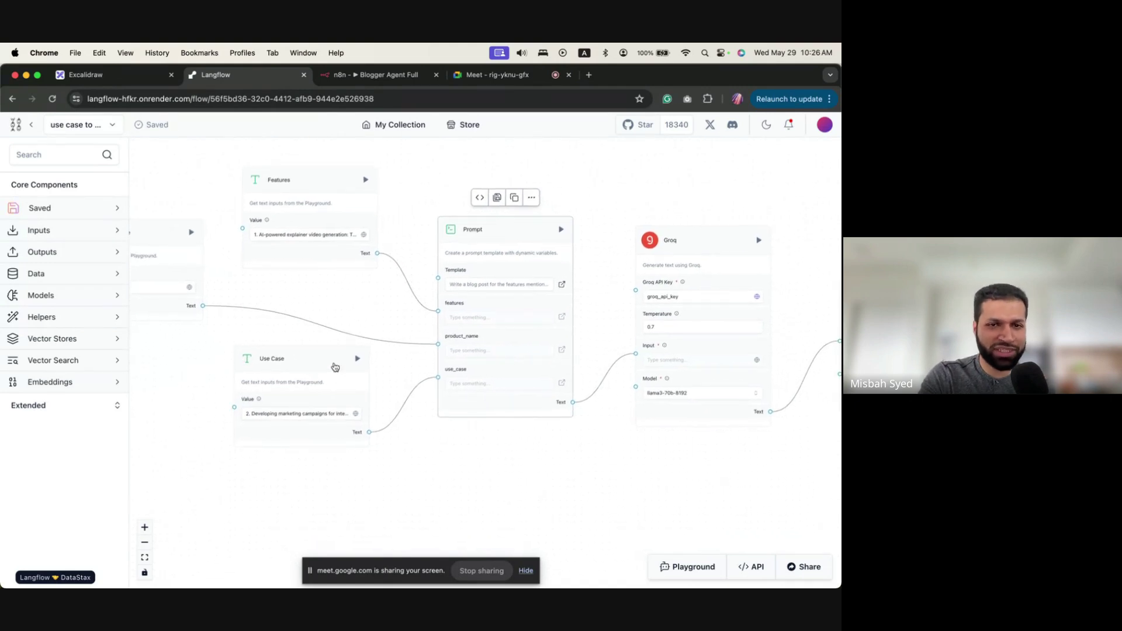
View the Groq and Chat Output components and open the Prompt component's blog post template for reading
{"action": "left_click_drag", "start_coordinate": [649, 183], "coordinate": [507, 213]}
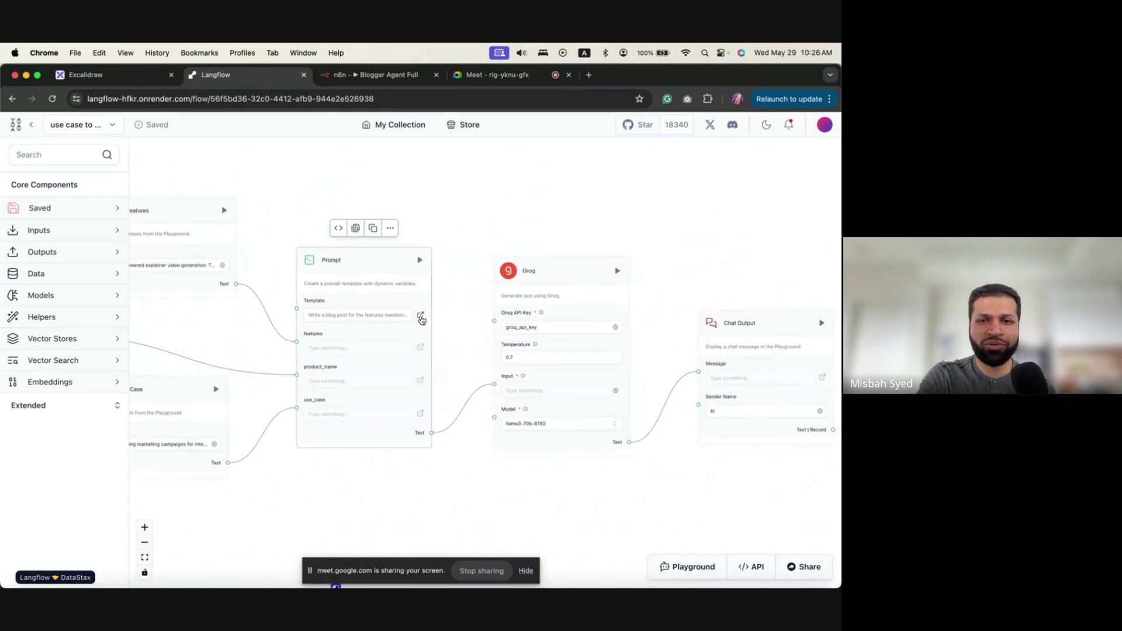
{"action": "left_click_drag", "start_coordinate": [660, 170], "coordinate": [560, 170]}
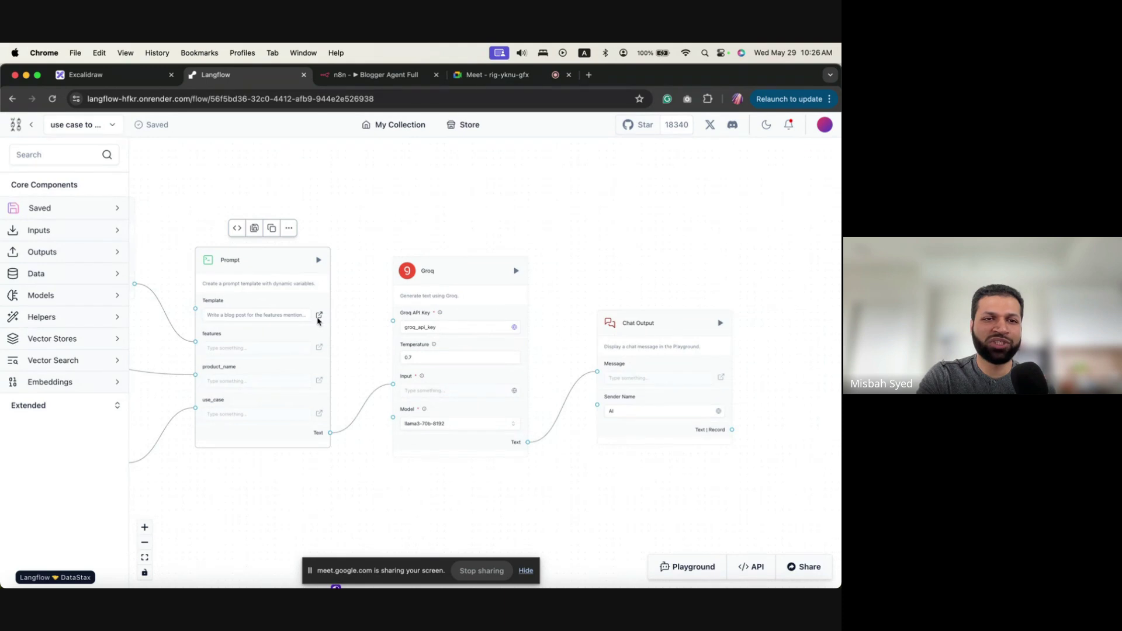
{"action": "left_click", "coordinate": [319, 316]}
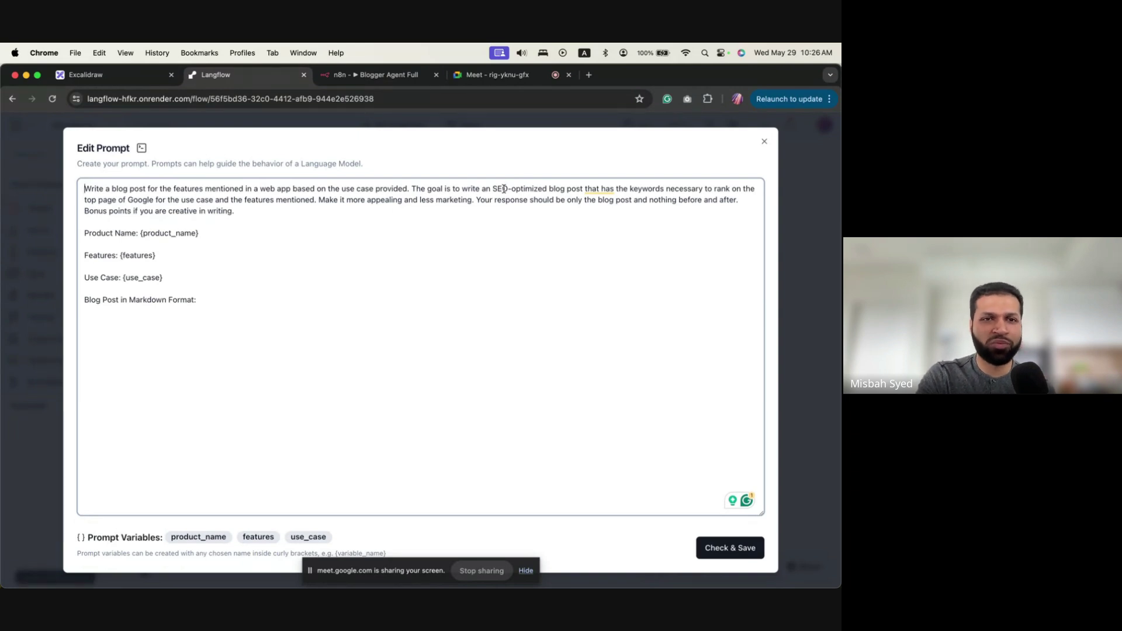
Close the prompt template unchanged and run the use case to blog post flow through its Chat Output component
{"action": "left_click", "coordinate": [793, 232]}
{"action": "left_click_drag", "start_coordinate": [746, 230], "coordinate": [648, 222]}
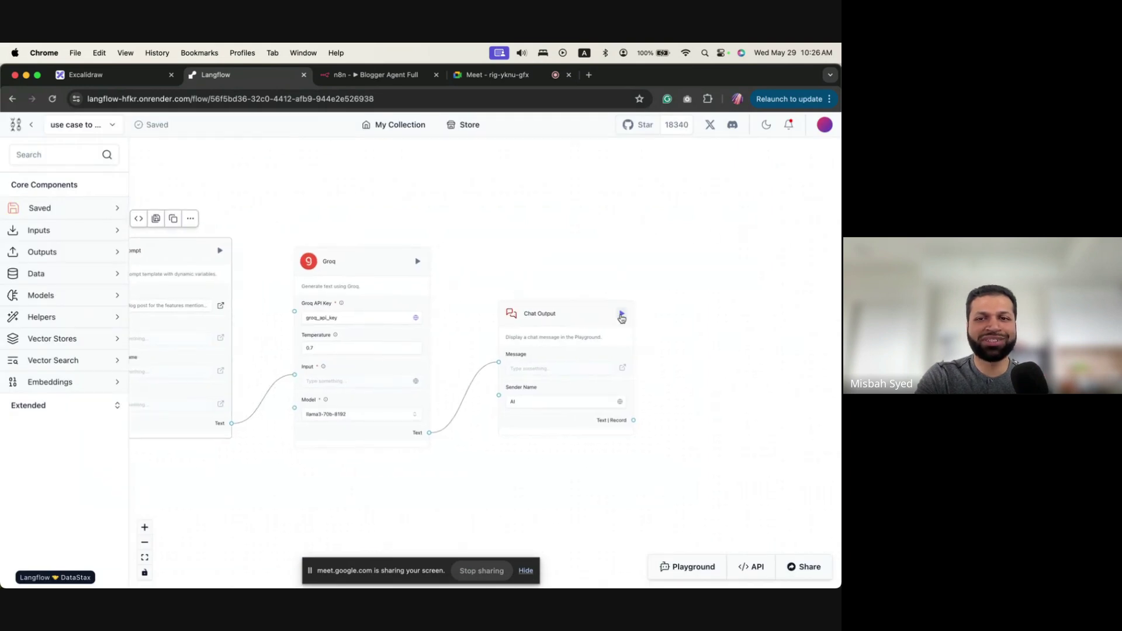
{"action": "left_click", "coordinate": [621, 314]}
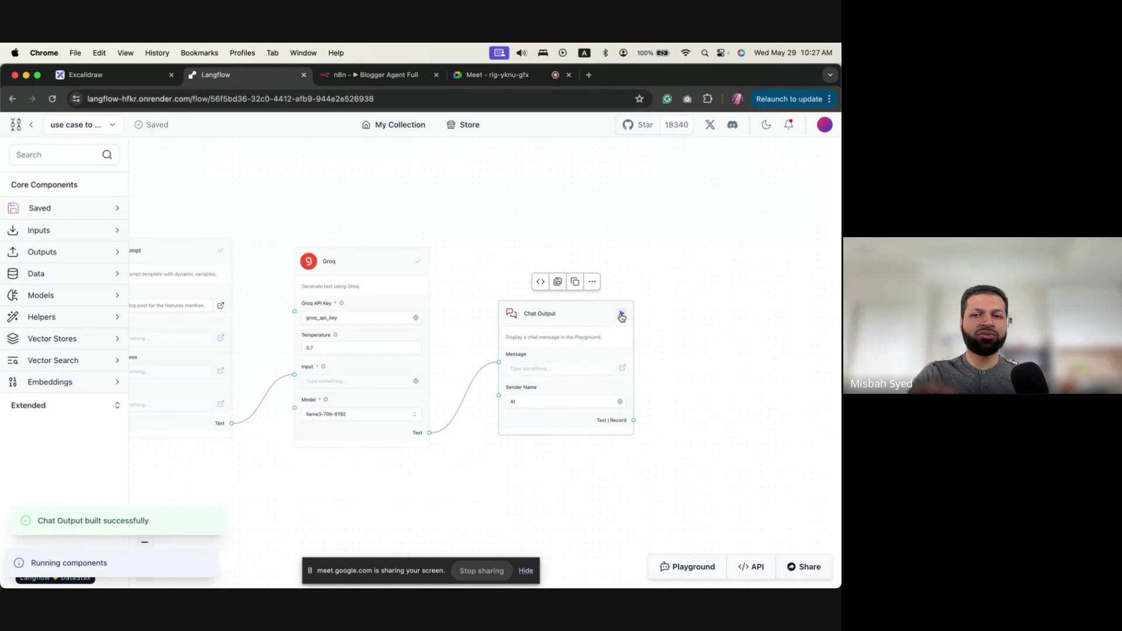
Display the Chat Output component's run result and read through the generated blog post
{"action": "left_click_drag", "start_coordinate": [538, 246], "coordinate": [409, 243]}
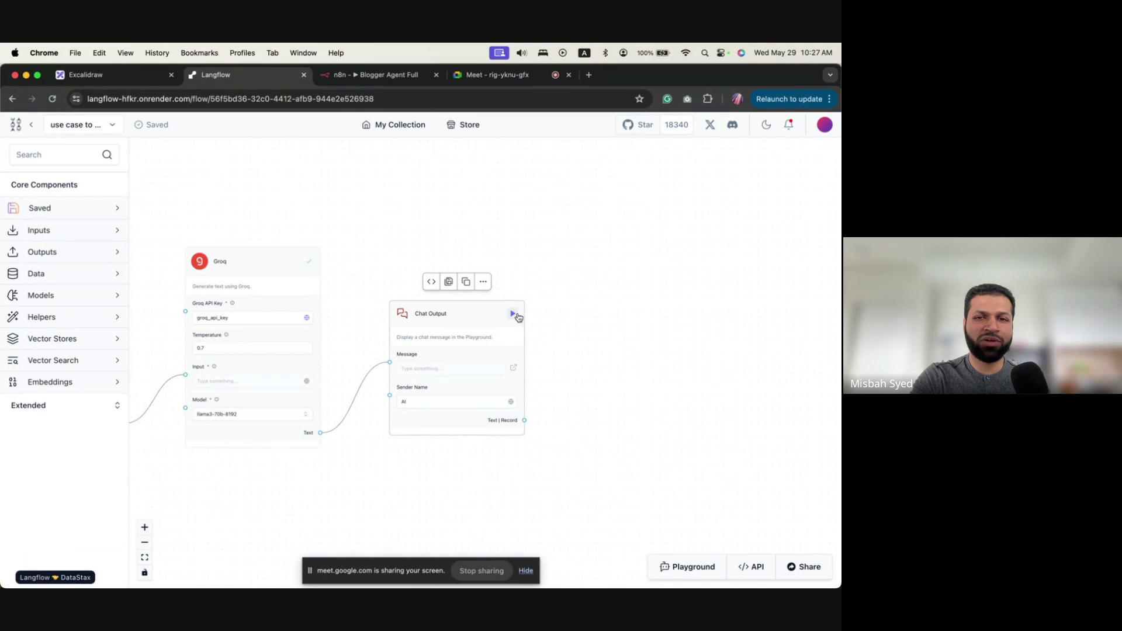
{"action": "mouse_move", "coordinate": [514, 315]}
{"action": "scroll", "coordinate": [481, 419], "scroll_direction": "down", "scroll_amount": 6}
{"action": "scroll", "coordinate": [481, 419], "scroll_direction": "down", "scroll_amount": 2}
{"action": "scroll", "coordinate": [625, 346], "scroll_direction": "down", "scroll_amount": 3}
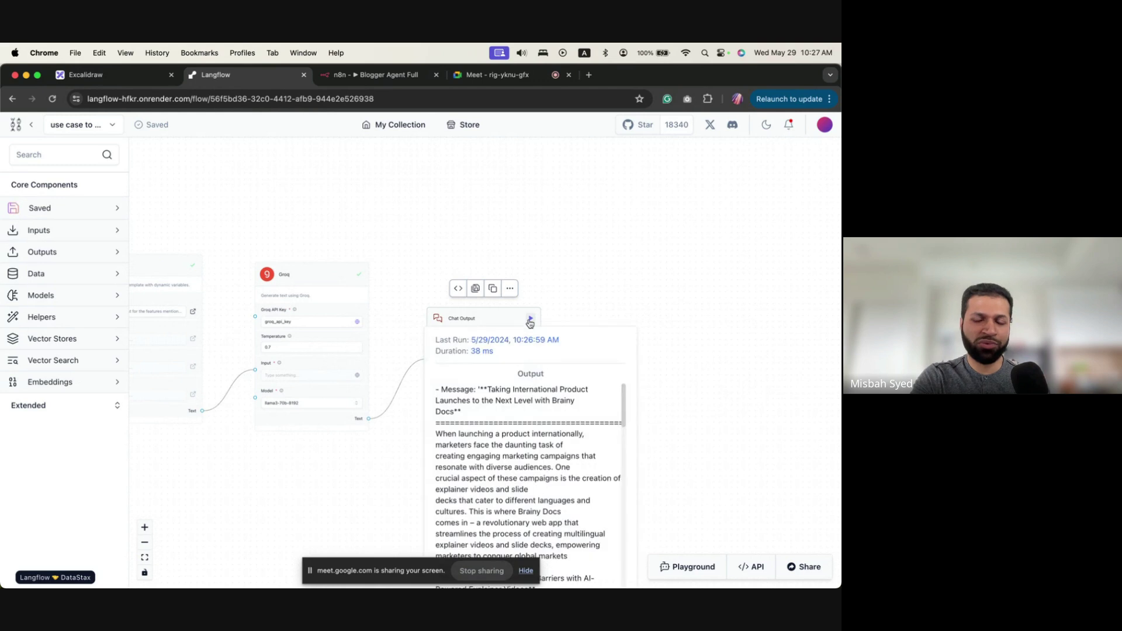
{"action": "scroll", "coordinate": [519, 462], "scroll_direction": "down", "scroll_amount": 5}
{"action": "scroll", "coordinate": [519, 461], "scroll_direction": "down", "scroll_amount": 3}
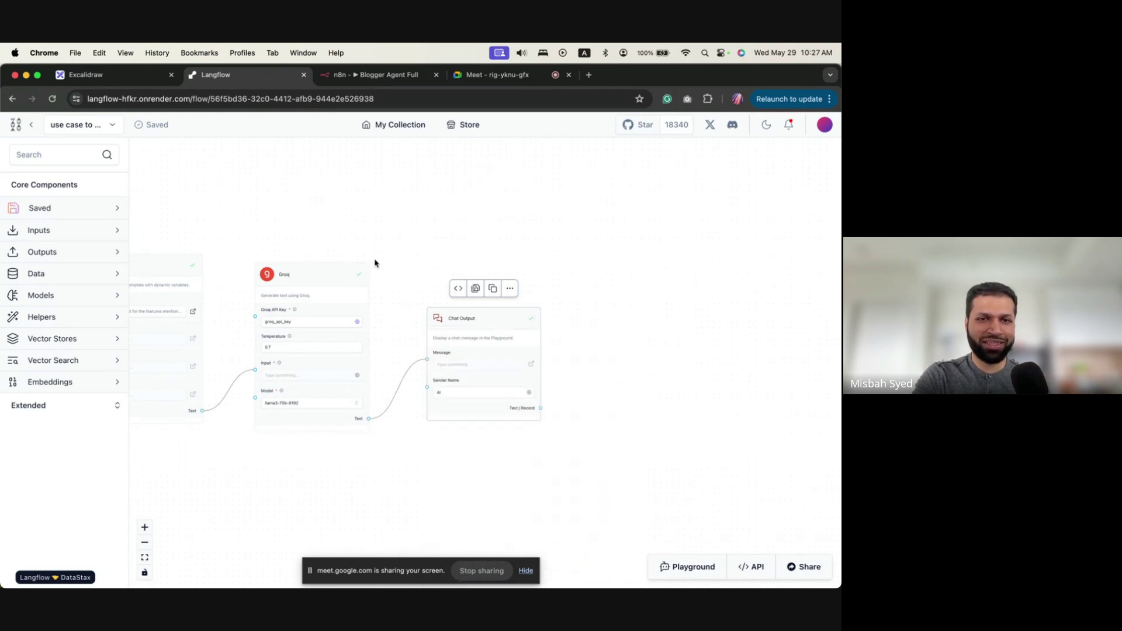
Review the flow's chain from the Product Name, Features and Use Case inputs through Prompt and Groq to Chat Output
{"action": "left_click_drag", "start_coordinate": [351, 228], "coordinate": [632, 238]}
{"action": "left_click_drag", "start_coordinate": [420, 213], "coordinate": [483, 226]}
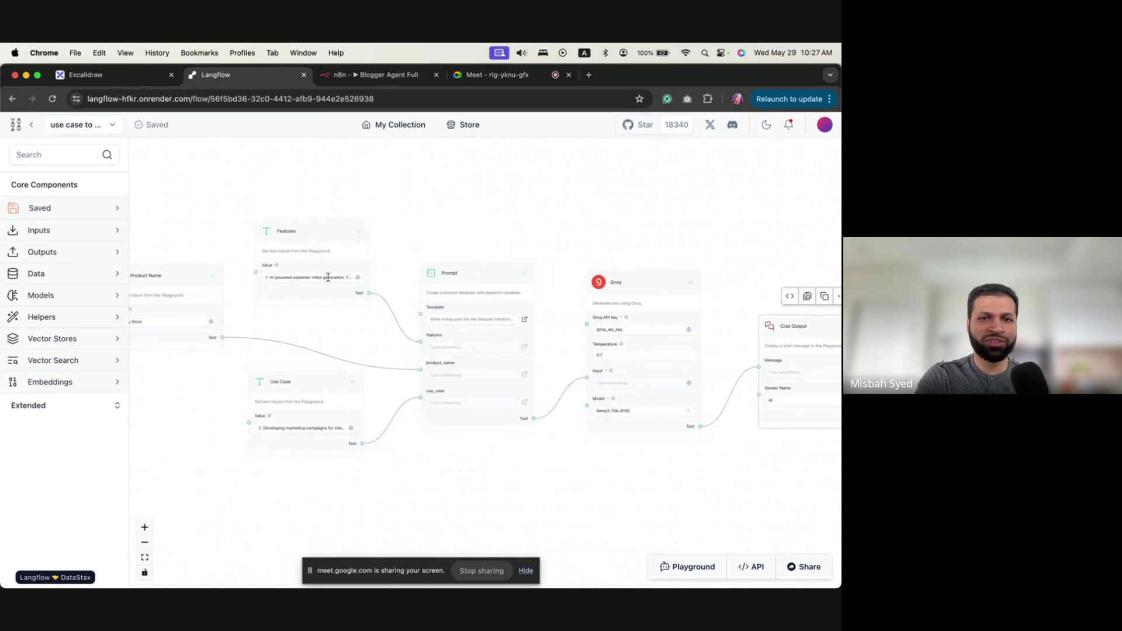
{"action": "left_click_drag", "start_coordinate": [587, 252], "coordinate": [193, 253]}
{"action": "left_click", "coordinate": [365, 243]}
View the Blogger Agent Full workflow in n8n, switch to the Google Meet call and dismiss the infinity mirror notice
{"action": "left_click", "coordinate": [351, 82]}
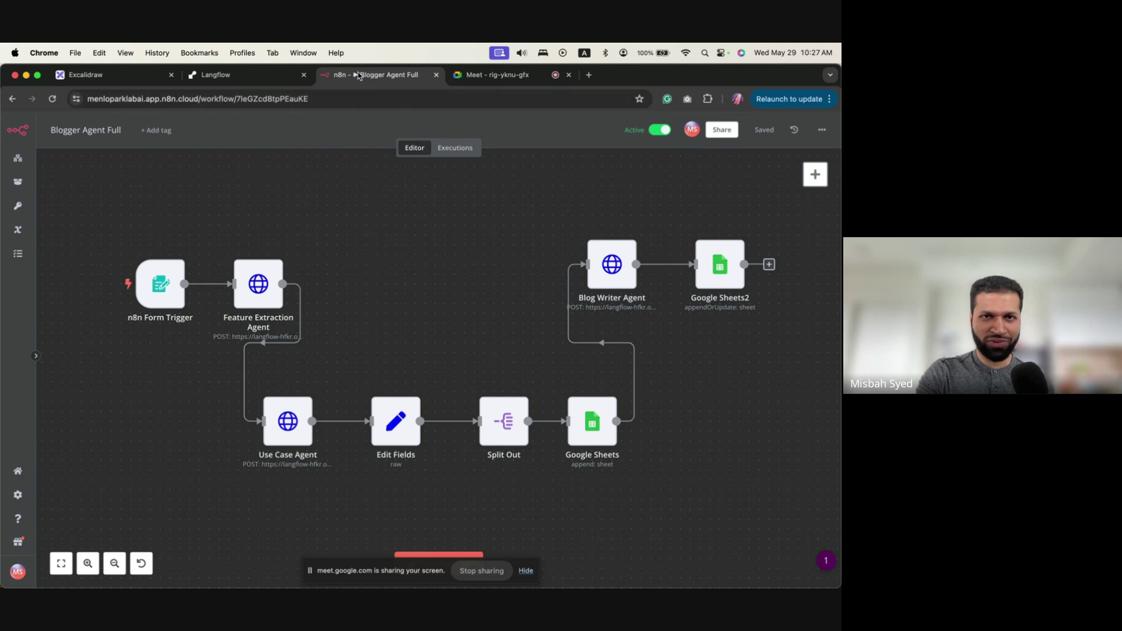
{"action": "left_click", "coordinate": [483, 75]}
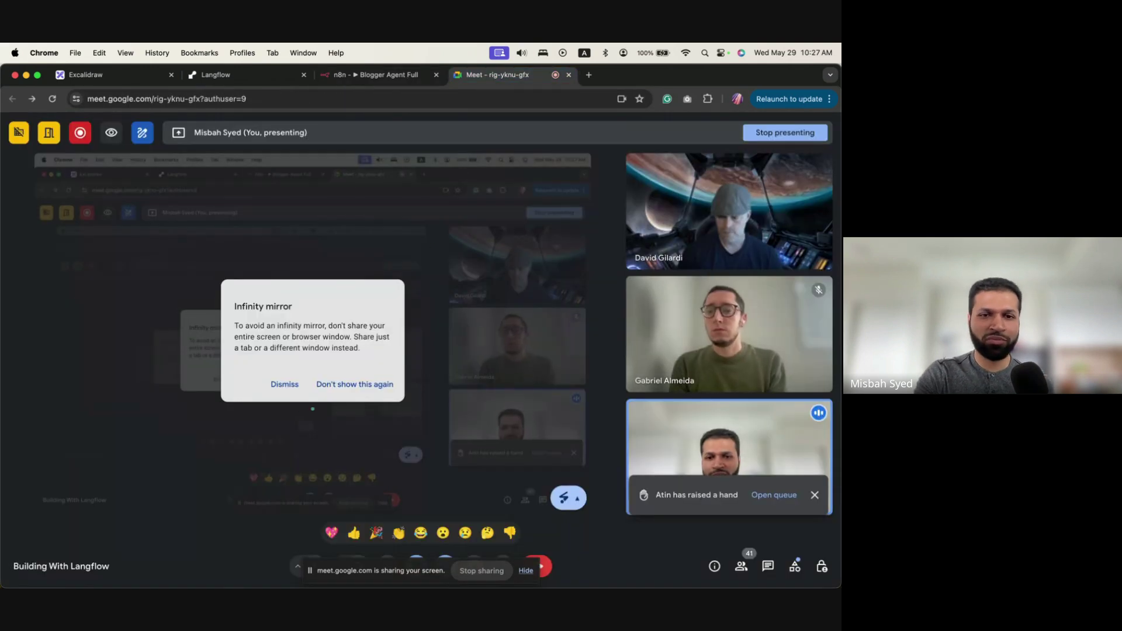
{"action": "left_click", "coordinate": [283, 383]}
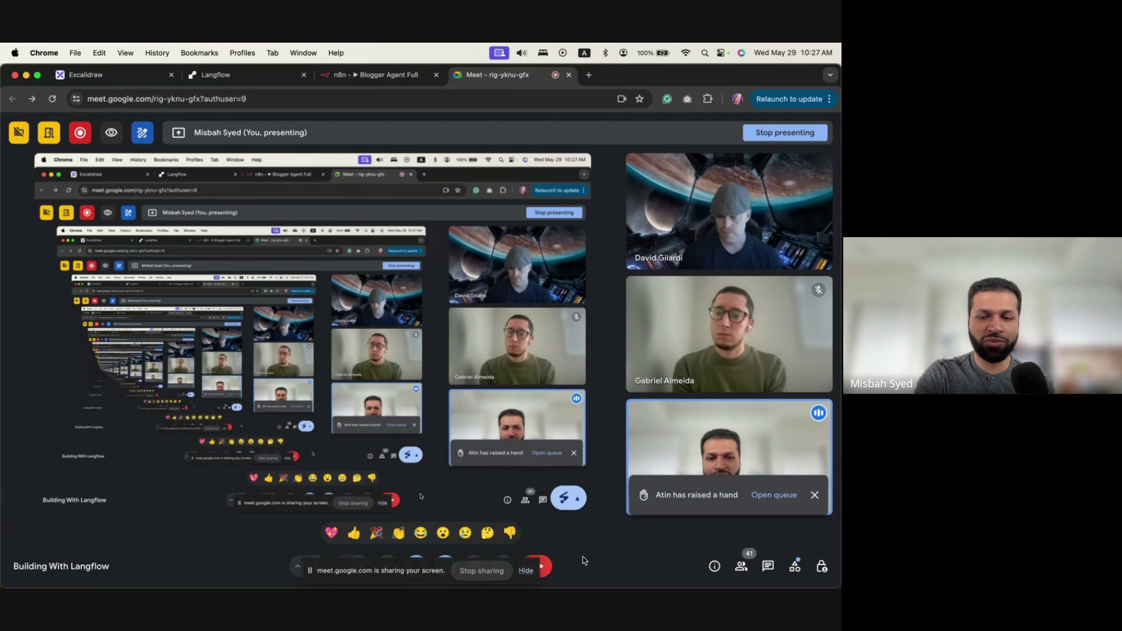